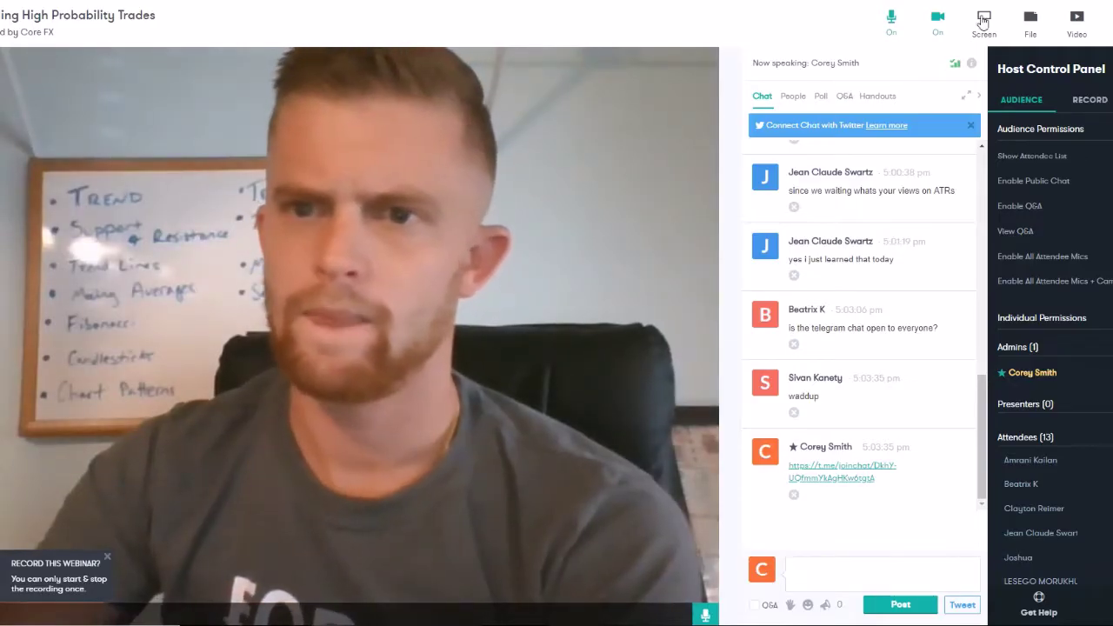
- Share the entire screen with the webinar attendees, with the camera turned off and the microphone on
left_click(984, 19)
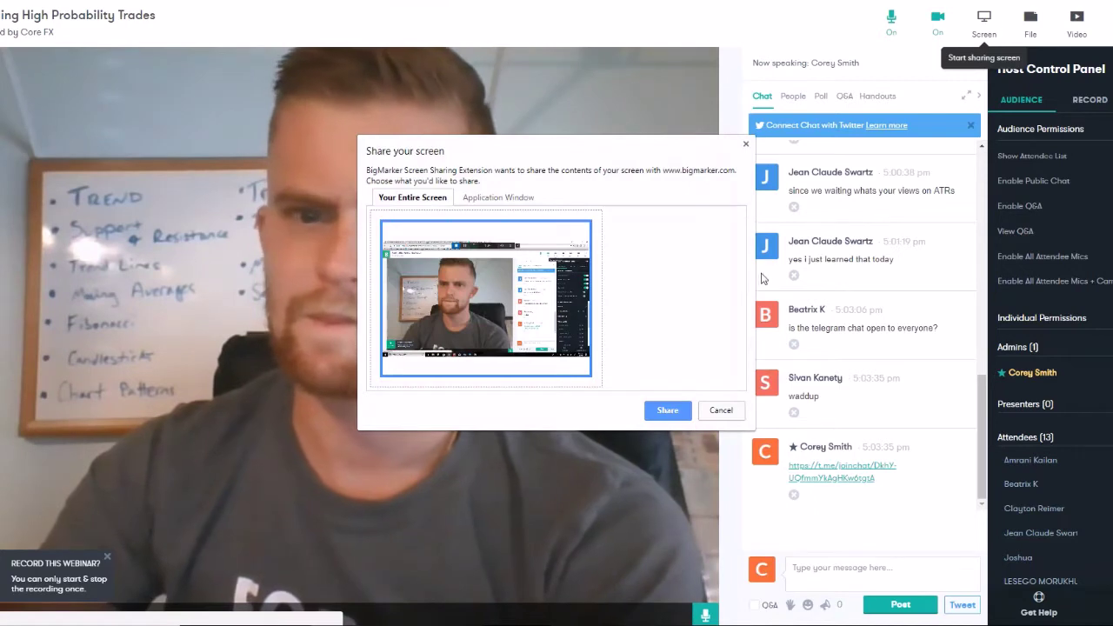
left_click(667, 409)
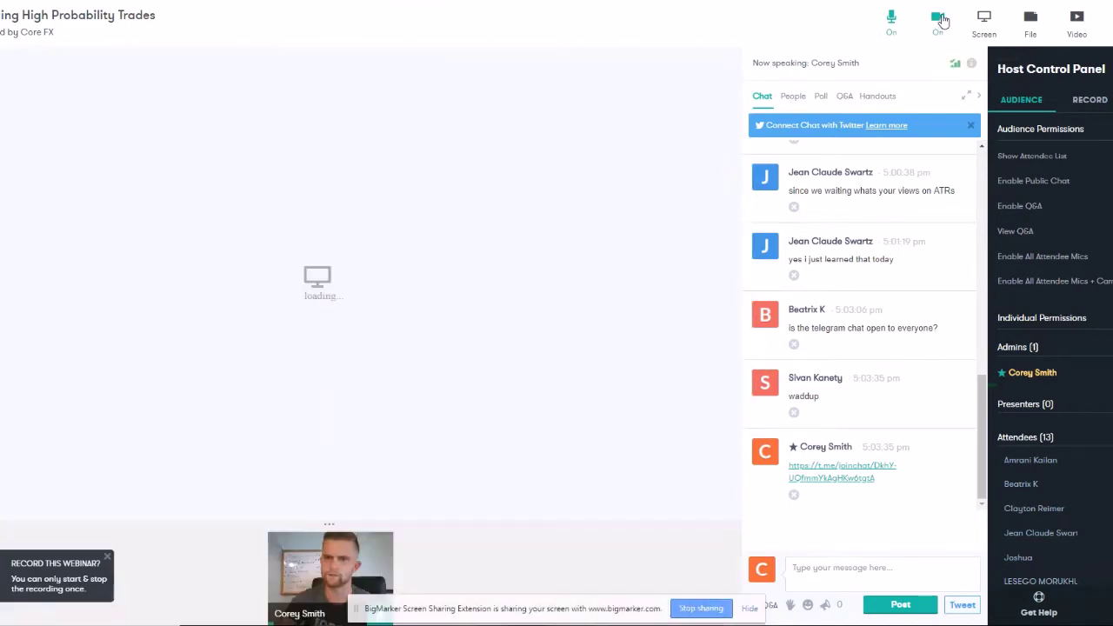
left_click(941, 21)
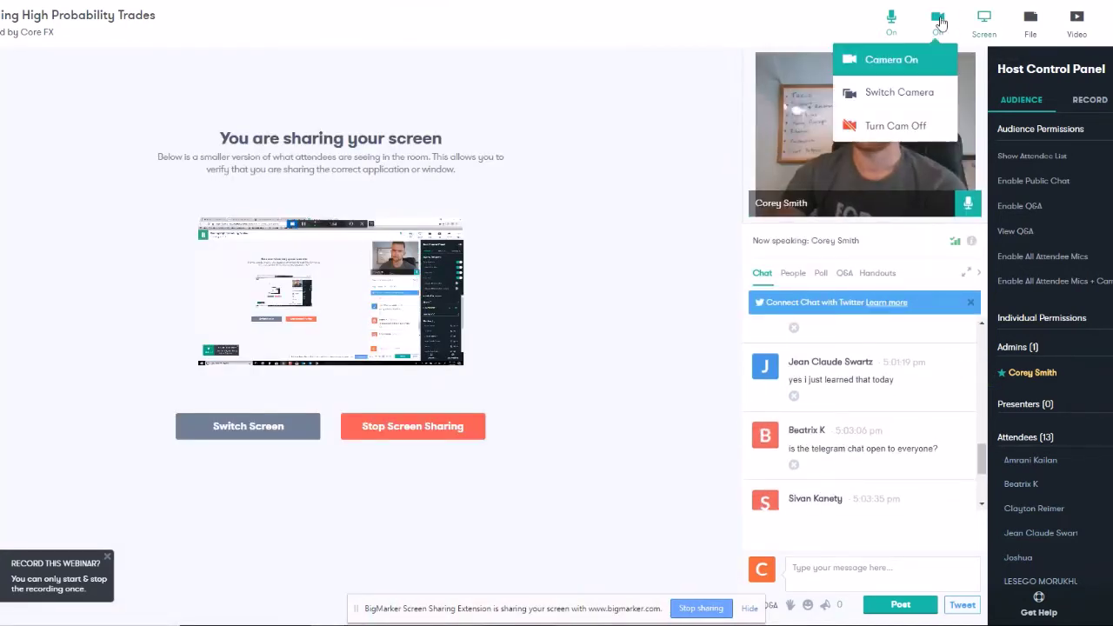
left_click(918, 127)
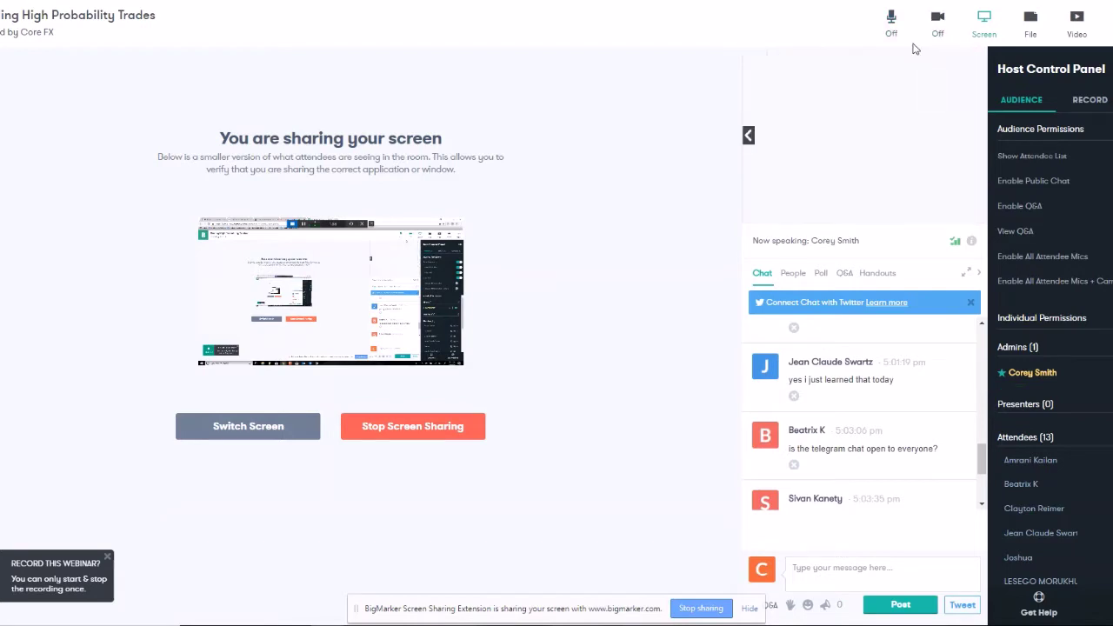
left_click(897, 28)
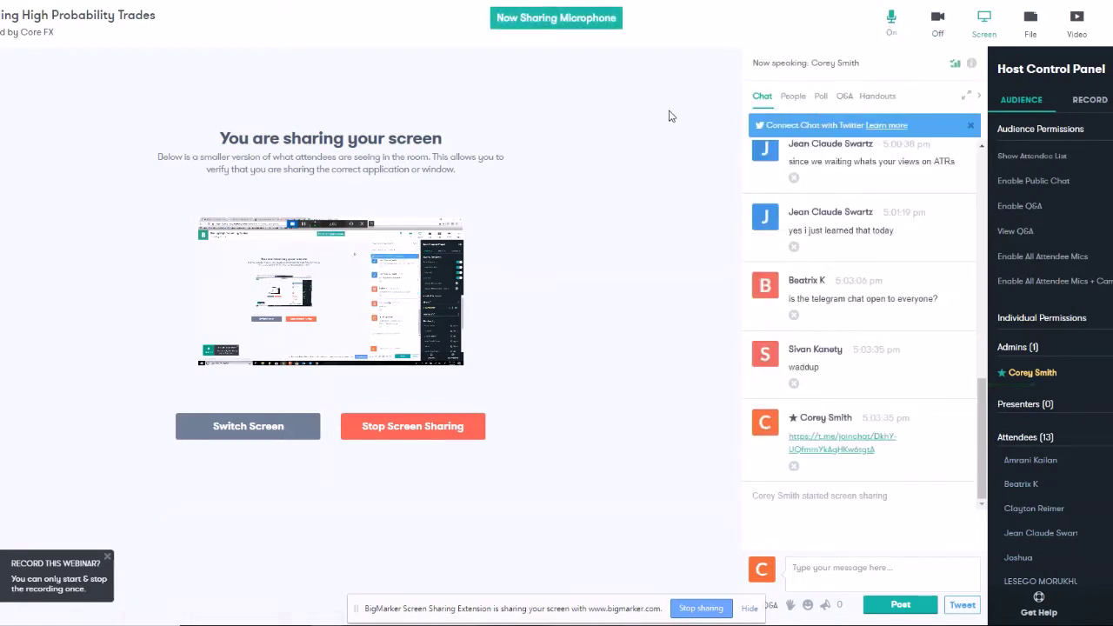
- Switch from the BigMarker webinar room to the EURUSD daily chart in TradingView
left_click(826, 570)
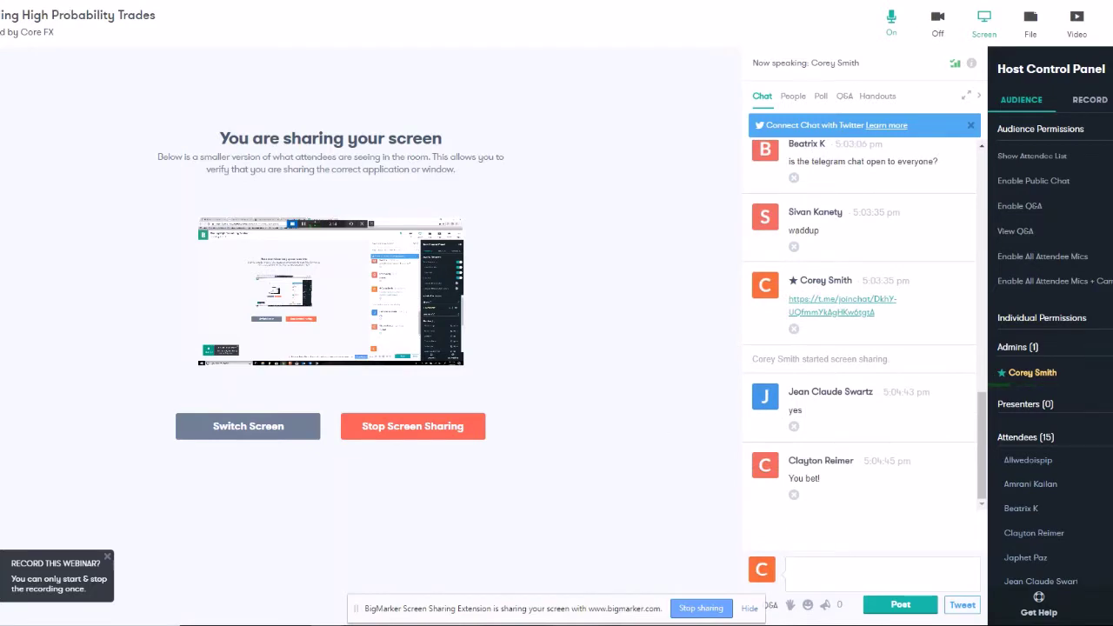
key("alt+Tab")
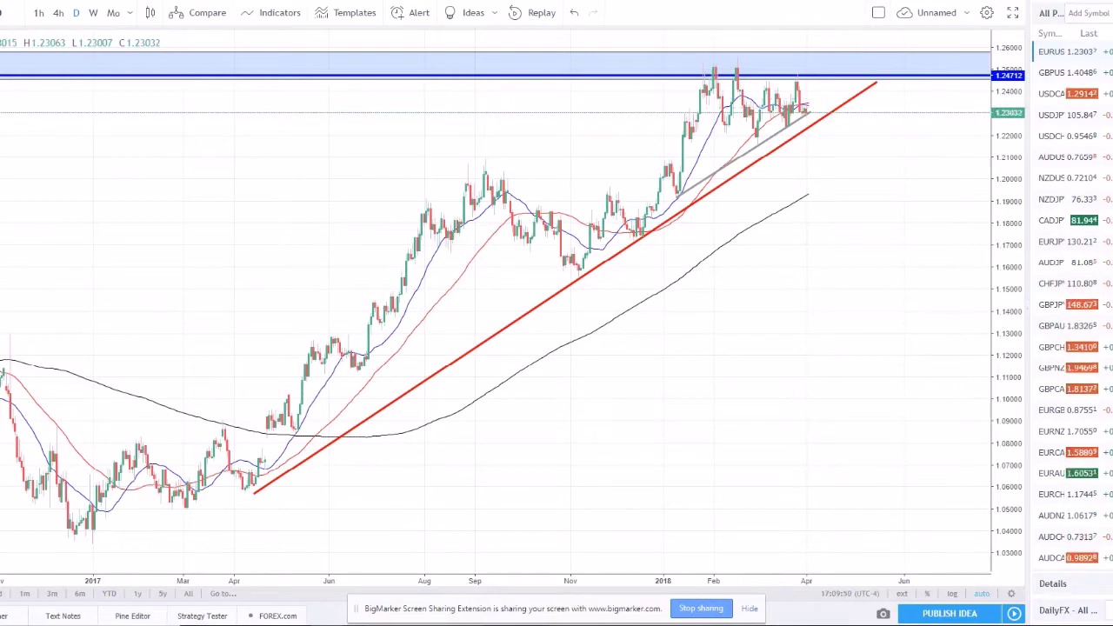
key("alt+Tab")
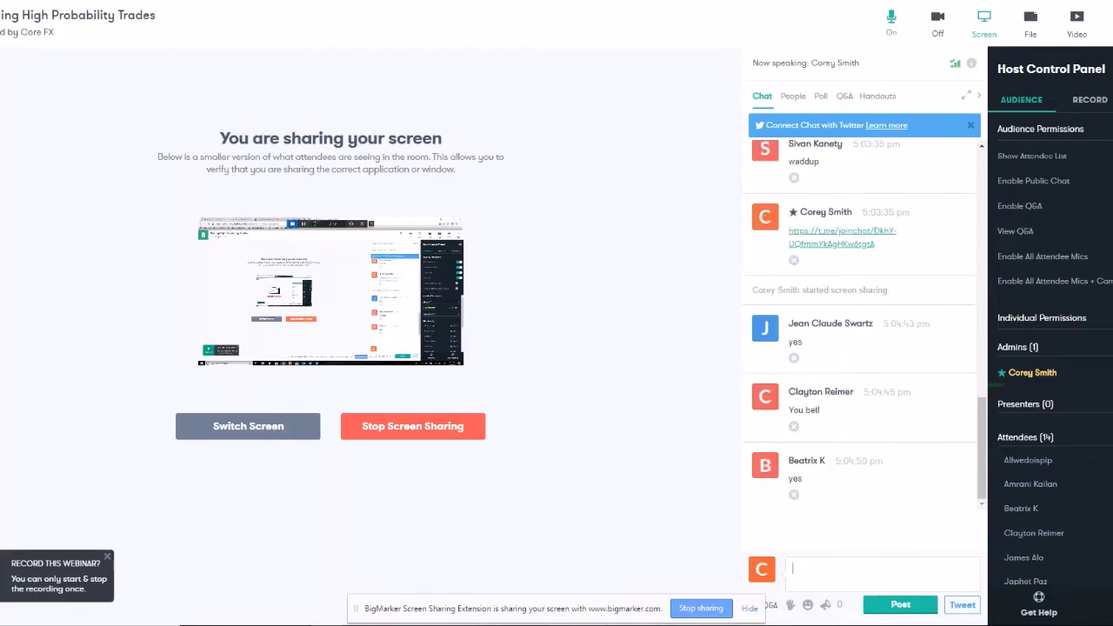
key("alt+Tab")
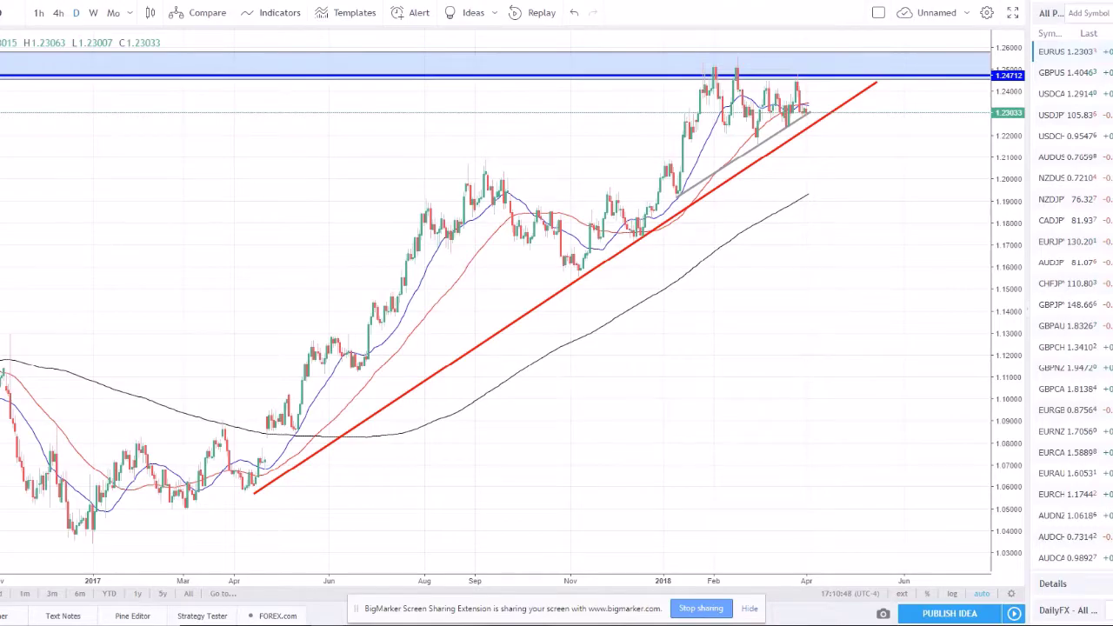
key("alt+Tab")
key("alt+Tab")
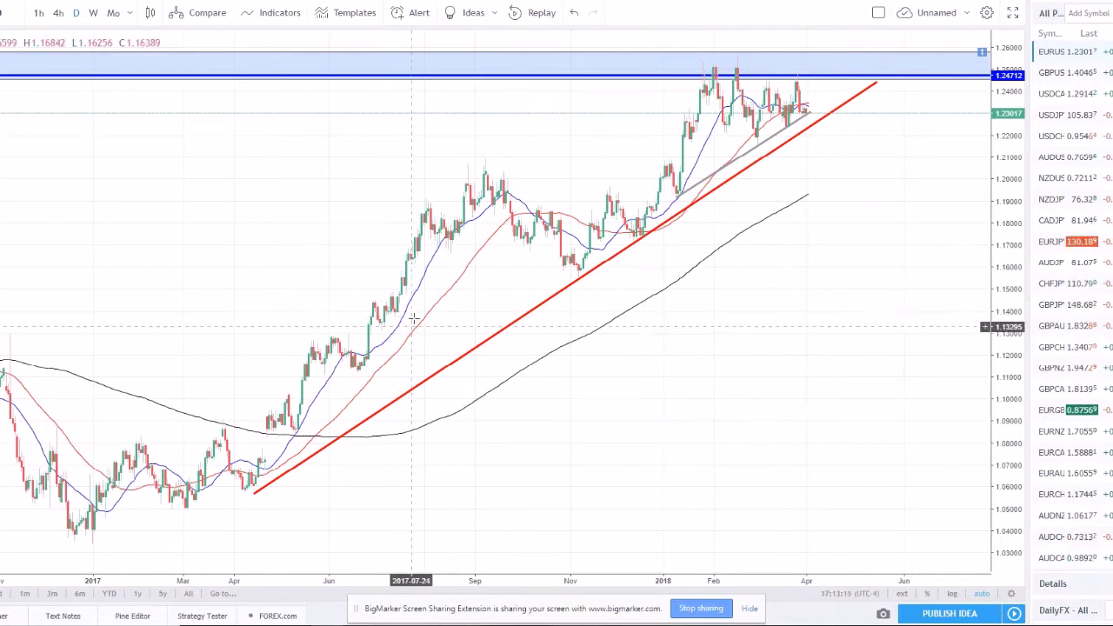
- Examine the EURUSD daily chart back to early 2016 and look through the symbols in the watchlist
scroll(443, 320, "down", 2)
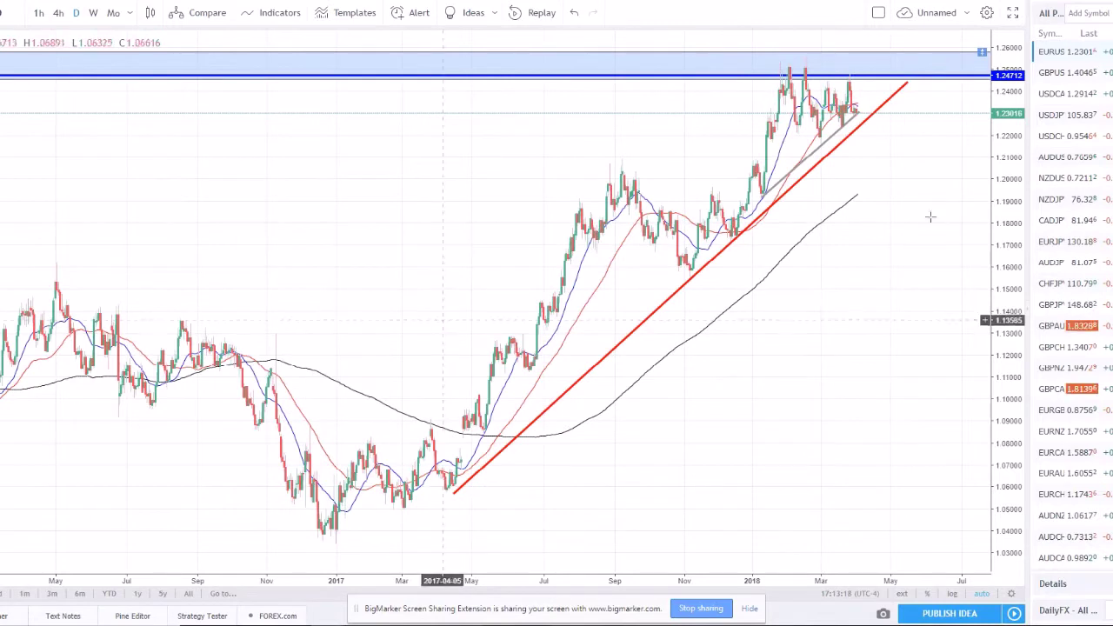
scroll(1079, 122, "down", 1)
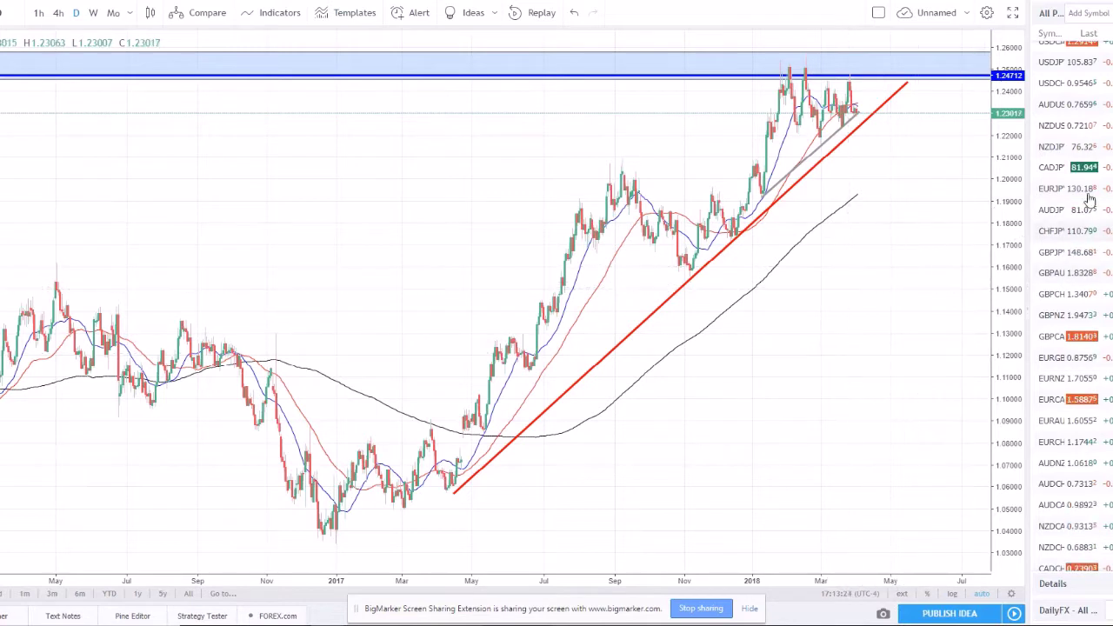
scroll(1086, 183, "down", 2)
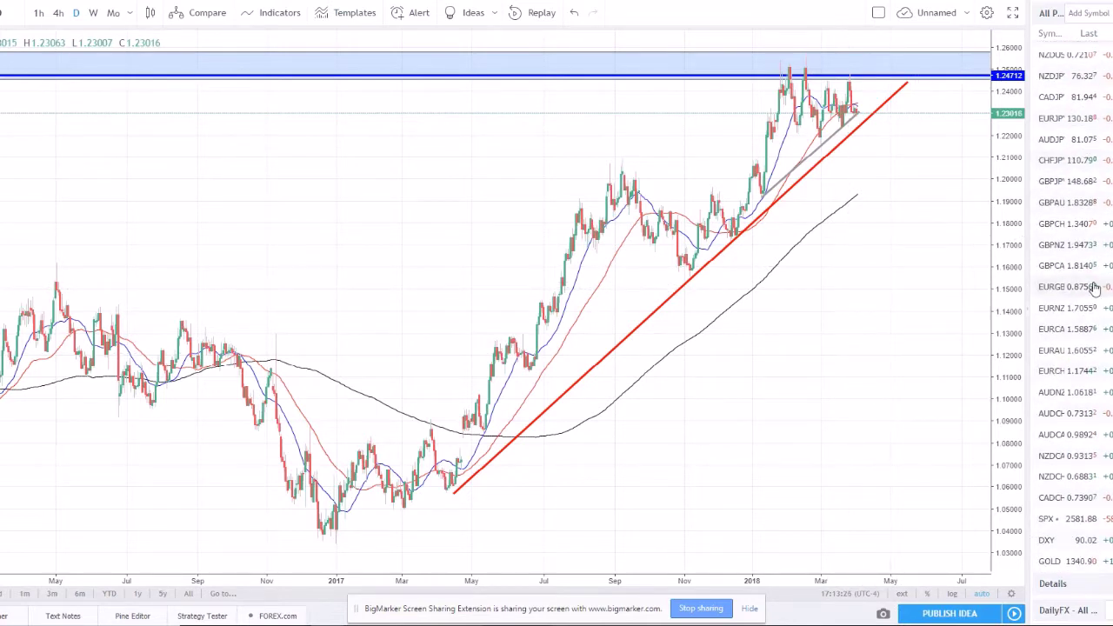
scroll(1083, 180, "up", 3)
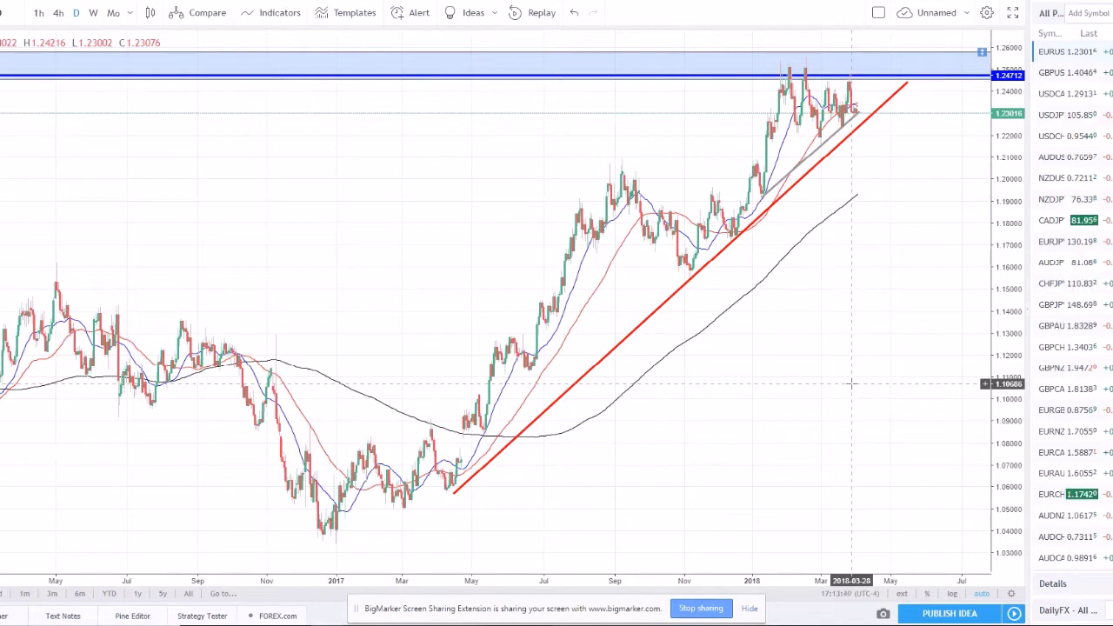
scroll(1079, 365, "down", 5)
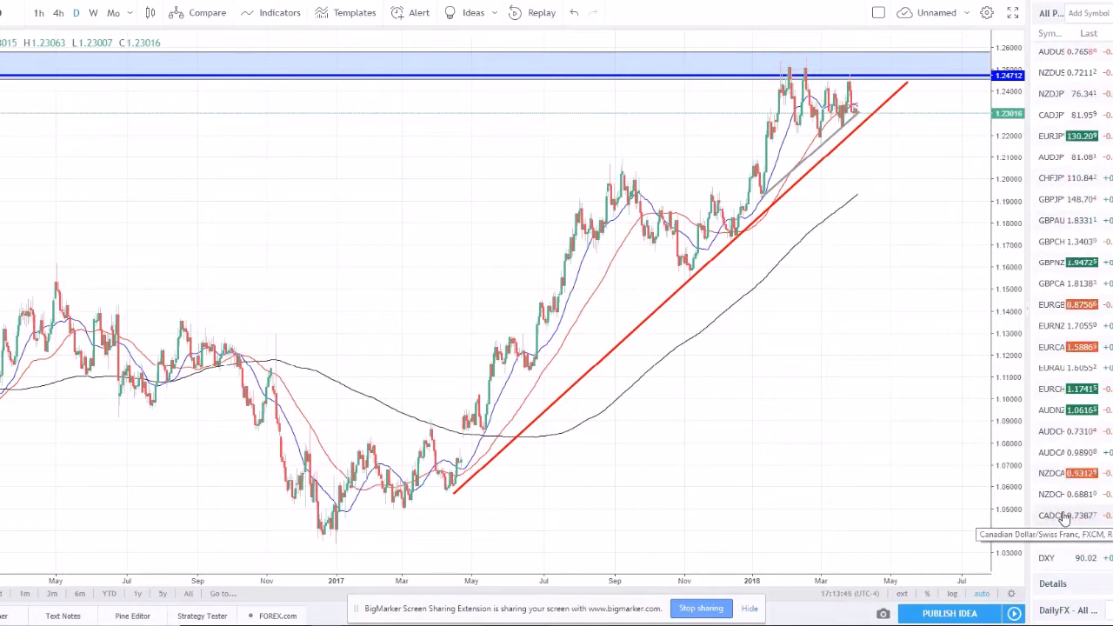
scroll(1063, 518, "up", 4)
scroll(1064, 518, "up", 1)
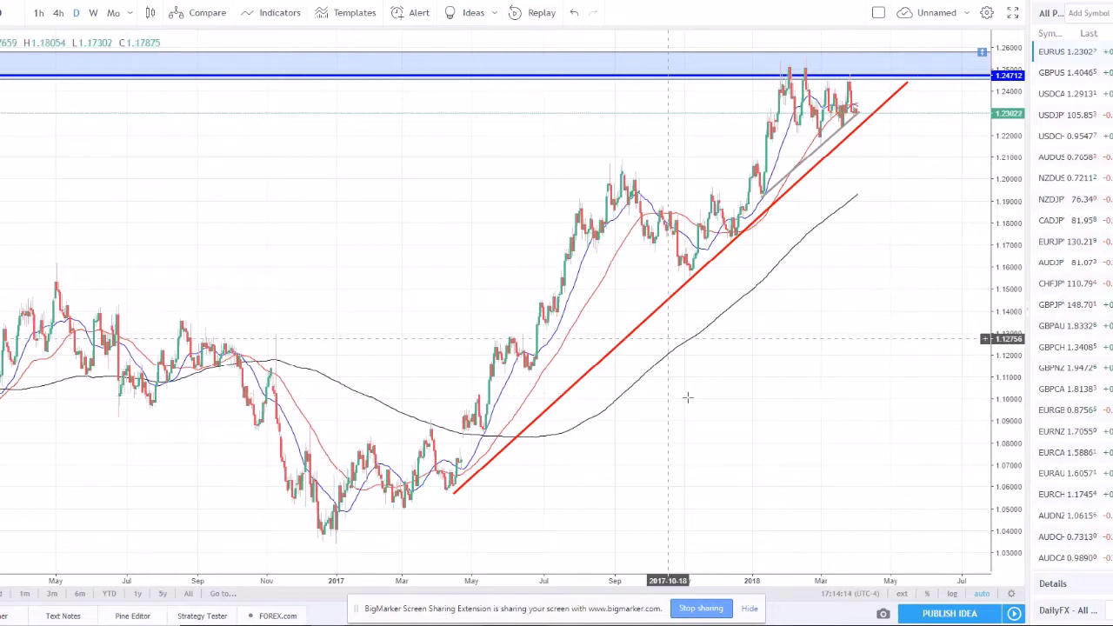
- Brush freehand circles around the 2016 range, the bottom around early 2017, the mid-2017 rally and the early 2018 highs
scroll(113, 174, "down", 1)
left_click(165, 260)
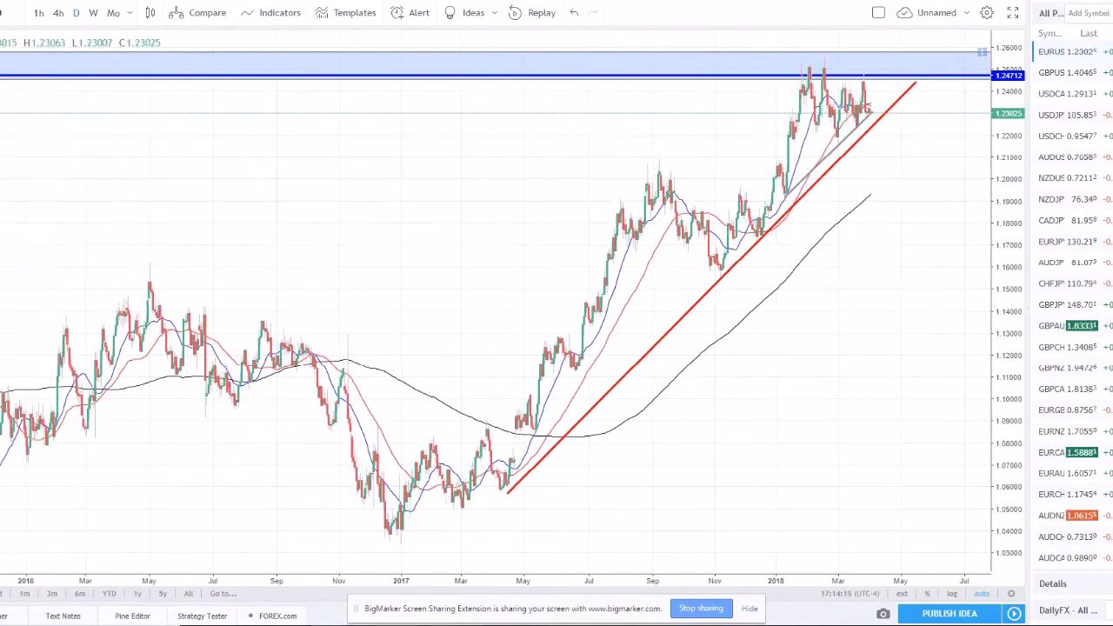
left_click(246, 261)
mouse_move(122, 278)
left_mouse_down()
mouse_move(95, 377)
mouse_move(293, 409)
mouse_move(293, 298)
mouse_move(193, 267)
left_mouse_up()
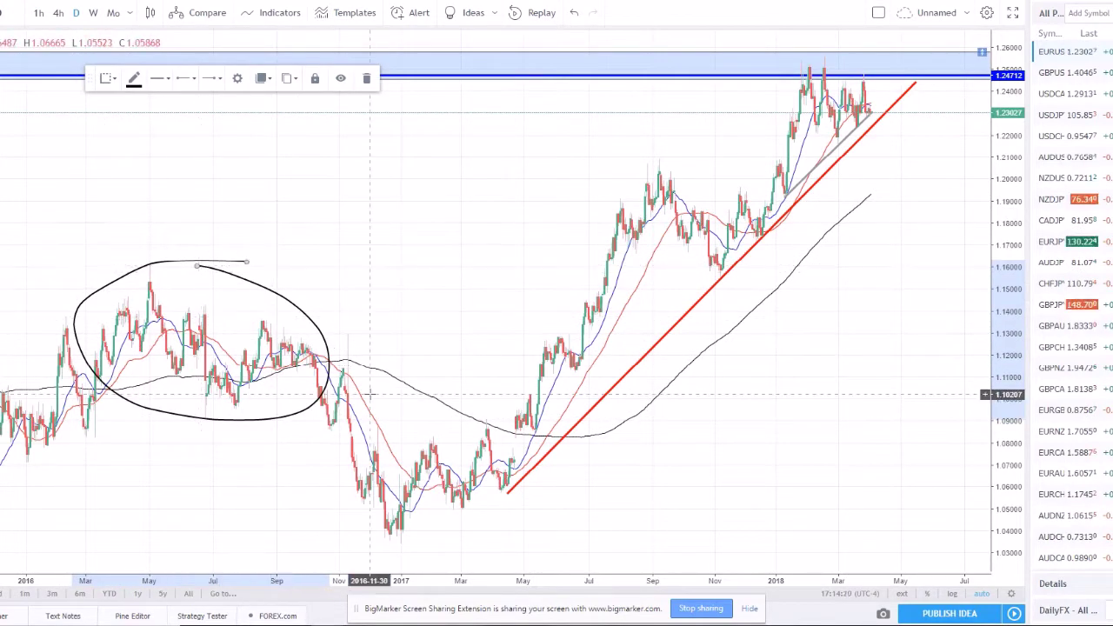
mouse_move(426, 400)
left_mouse_down()
mouse_move(327, 448)
mouse_move(511, 537)
mouse_move(485, 431)
left_mouse_up()
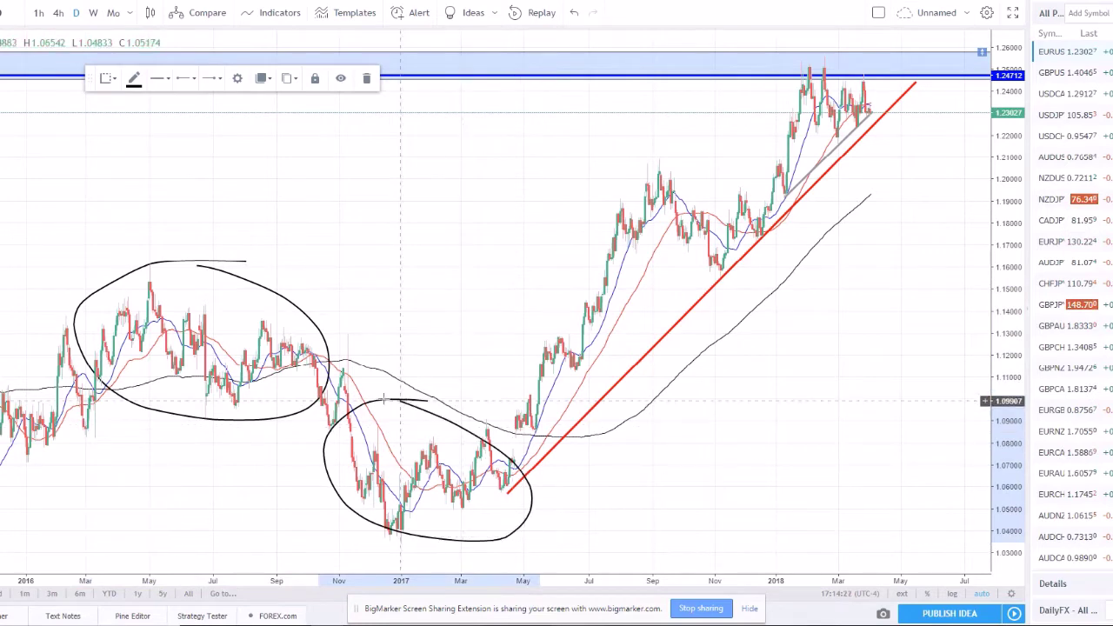
mouse_move(626, 183)
left_mouse_down()
mouse_move(504, 297)
mouse_move(513, 422)
mouse_move(652, 309)
mouse_move(675, 202)
mouse_move(624, 222)
left_mouse_up()
mouse_move(802, 69)
left_mouse_down()
mouse_move(708, 130)
mouse_move(666, 187)
mouse_move(738, 264)
mouse_move(819, 146)
mouse_move(800, 75)
left_mouse_up()
- Delete all the freehand circles from the chart, starting with the most recently drawn one
key("Delete")
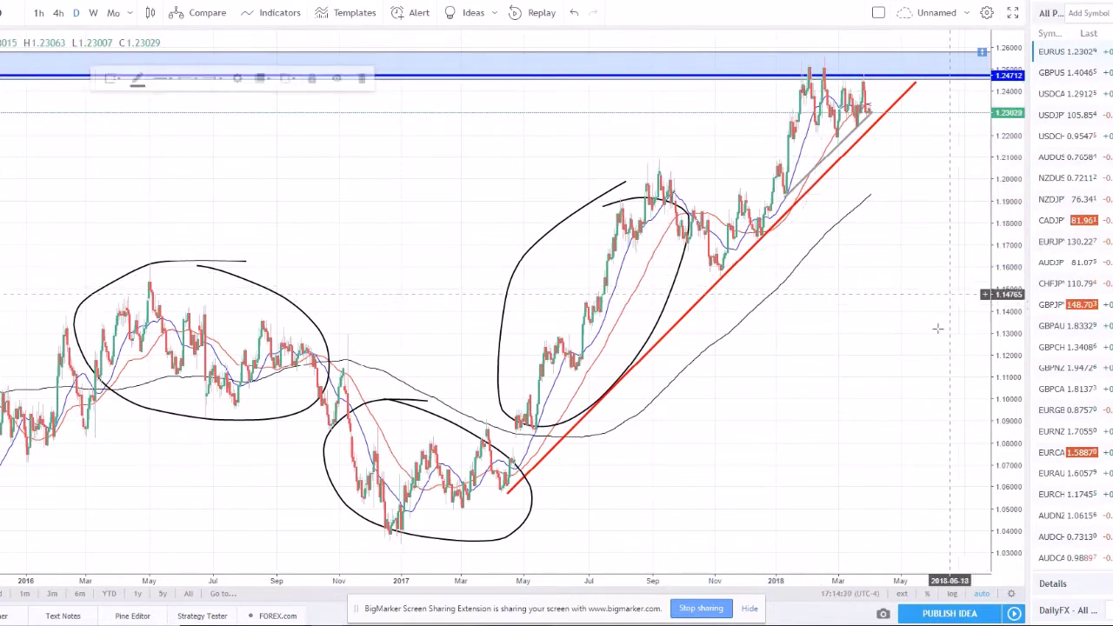
left_click(575, 219)
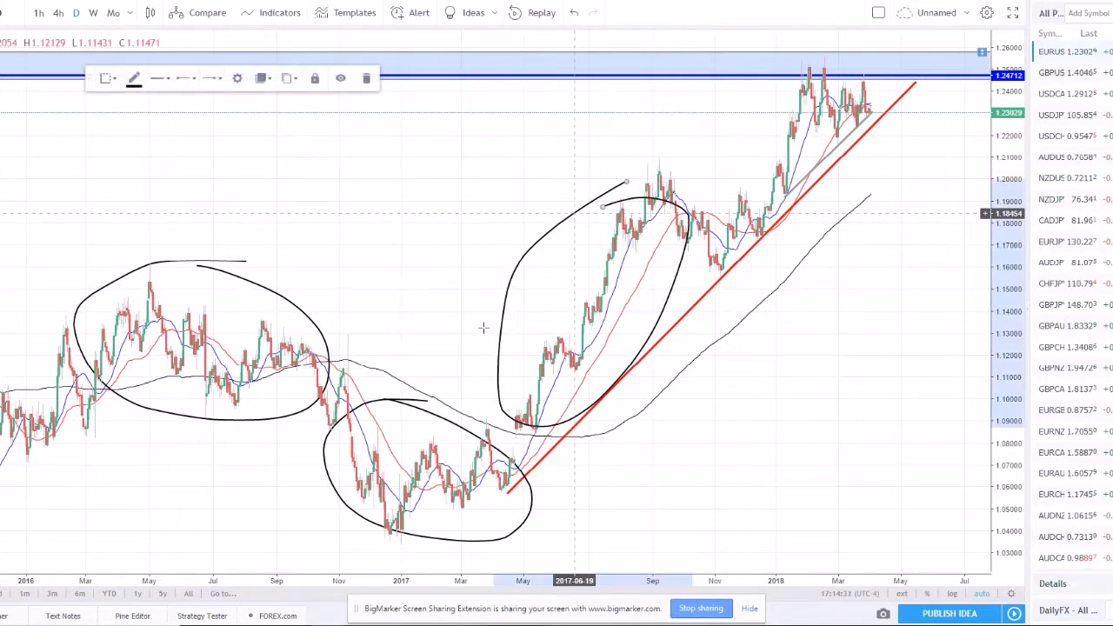
key("Delete")
left_click(405, 407)
key("Delete")
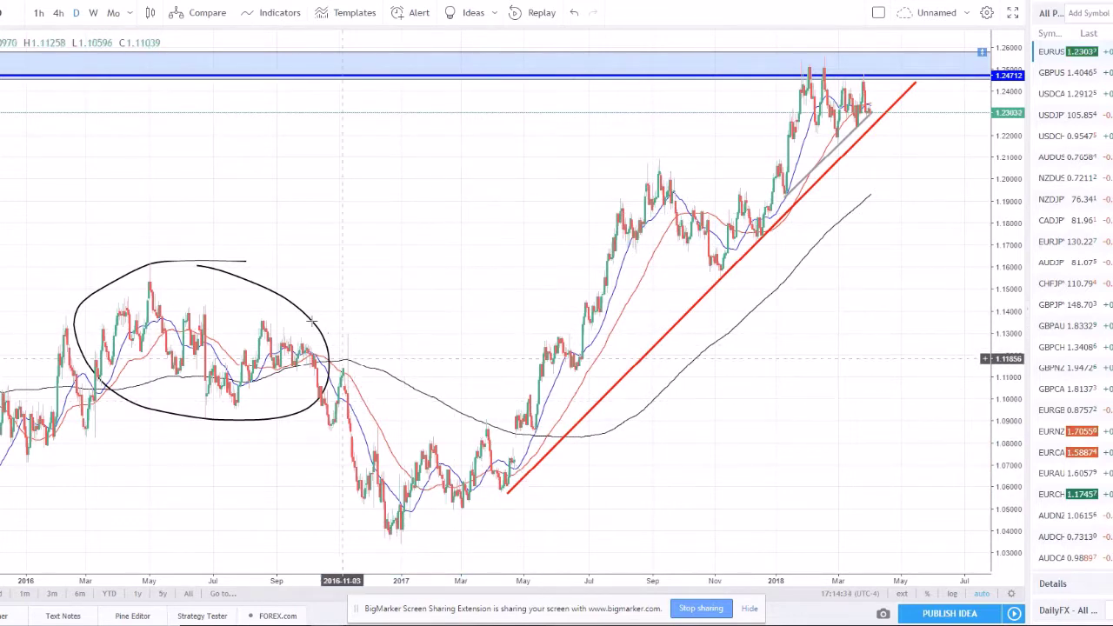
left_click(309, 315)
key("Delete")
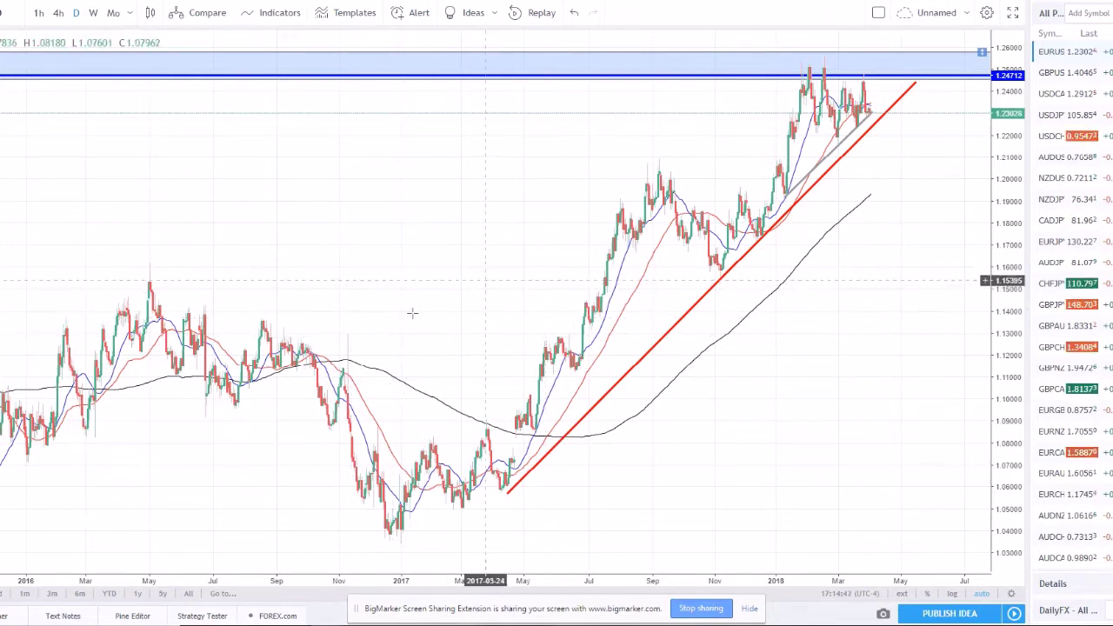
- Examine the EURUSD price history back to 2014, then the uptrend from 2017 to 2018
scroll(317, 369, "down", 1)
scroll(316, 374, "down", 3)
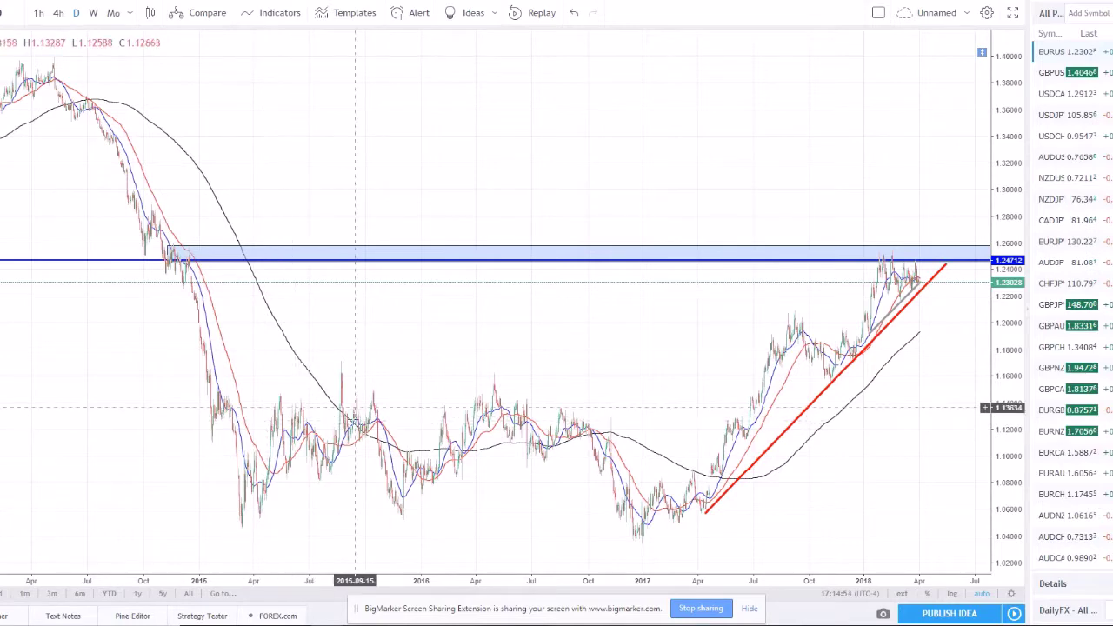
scroll(479, 400, "up", 2)
scroll(479, 398, "up", 3)
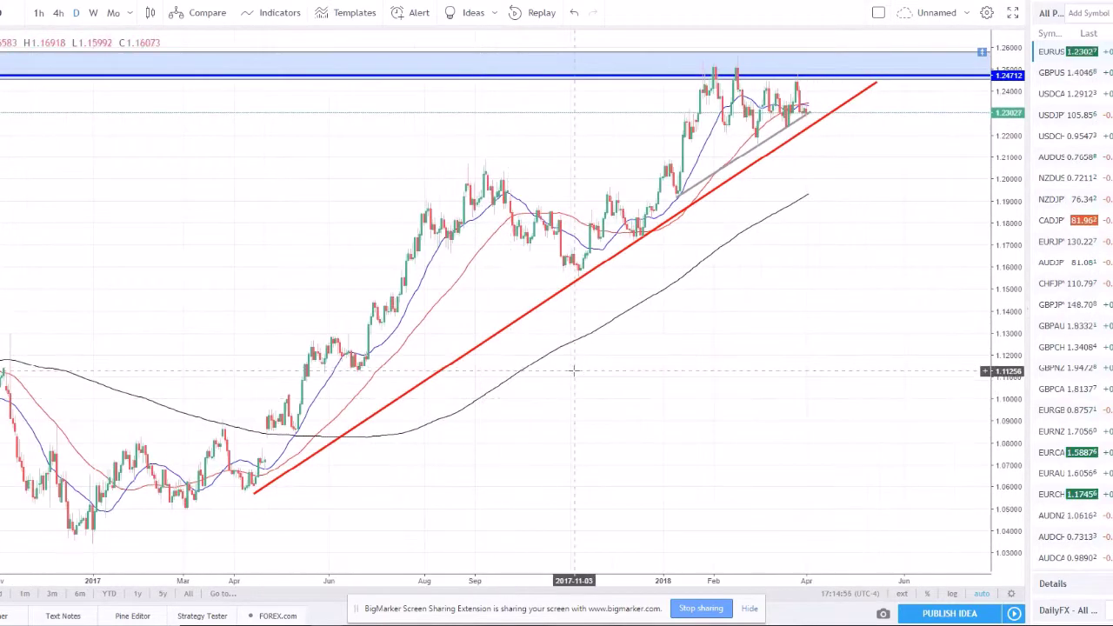
scroll(558, 345, "up", 1)
left_click_drag(595, 378, 624, 378)
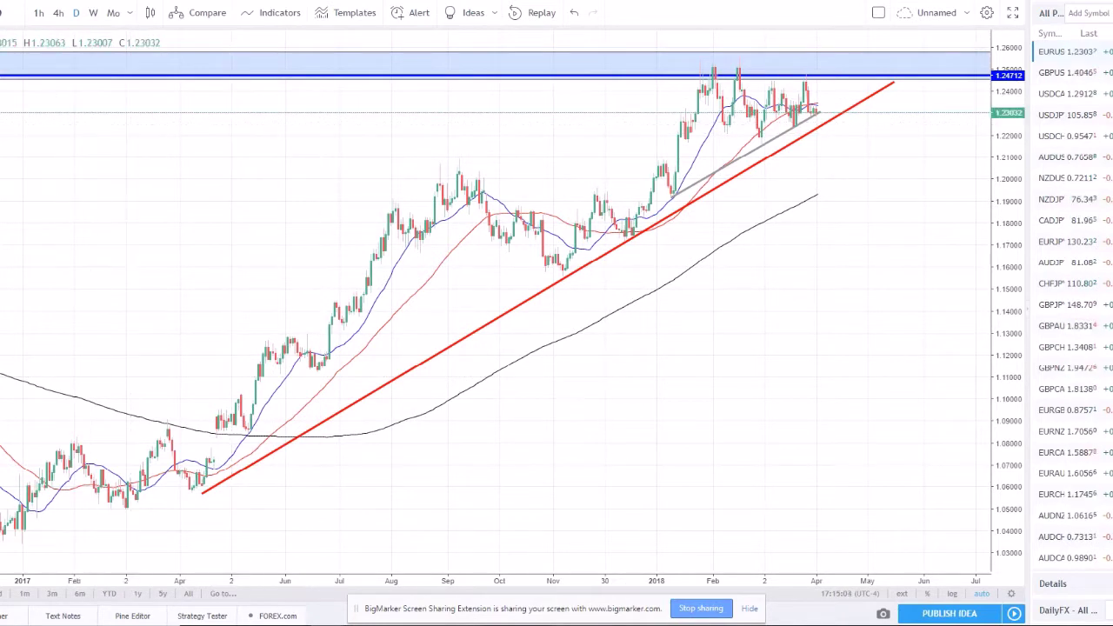
- Draw a horizontal line at about 1.2055 along the September 2017 high, and delete it again
left_click(74, 124)
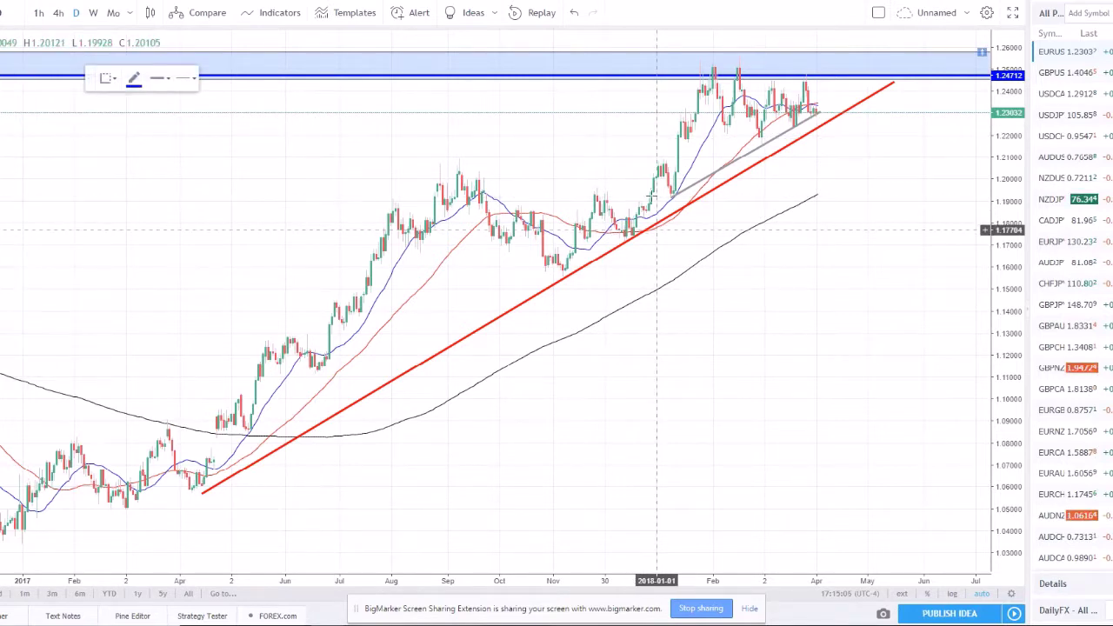
left_click(457, 166)
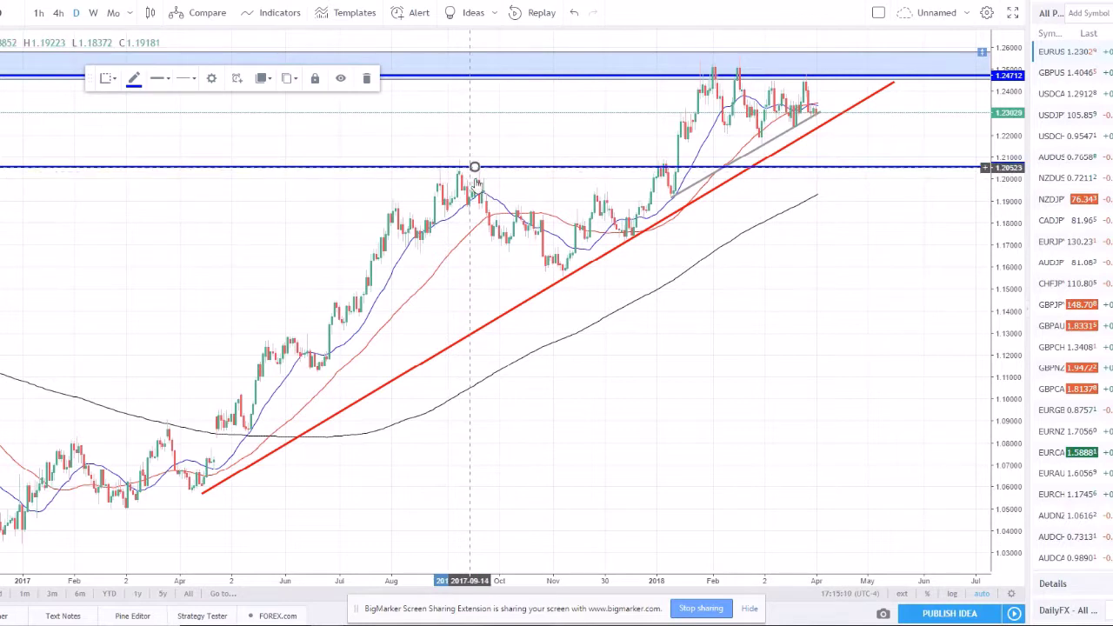
left_click(654, 208)
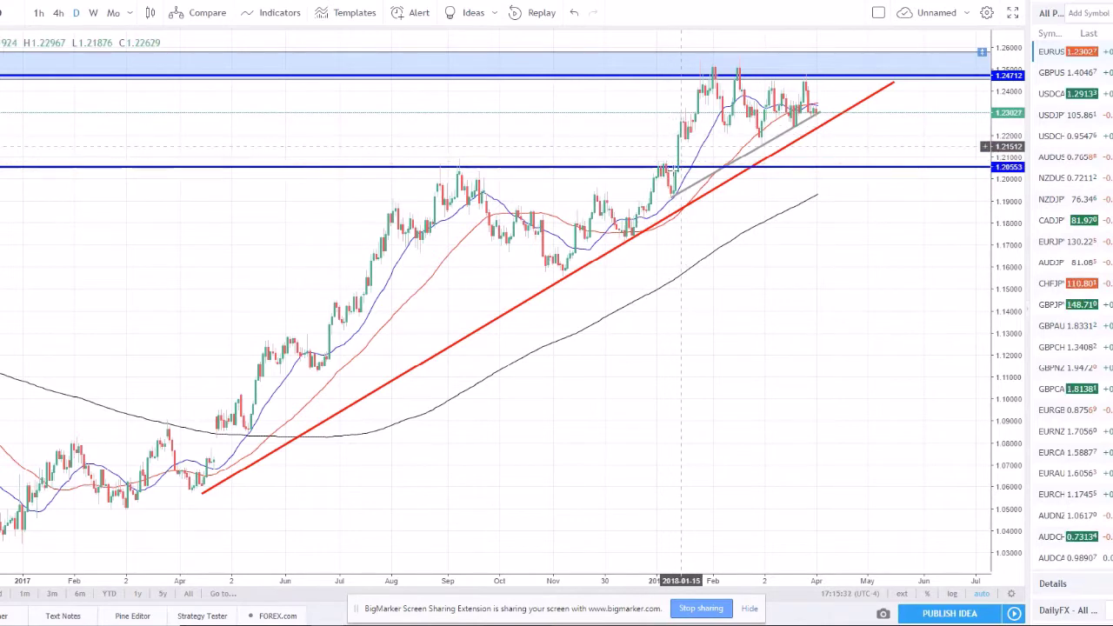
left_click(690, 167)
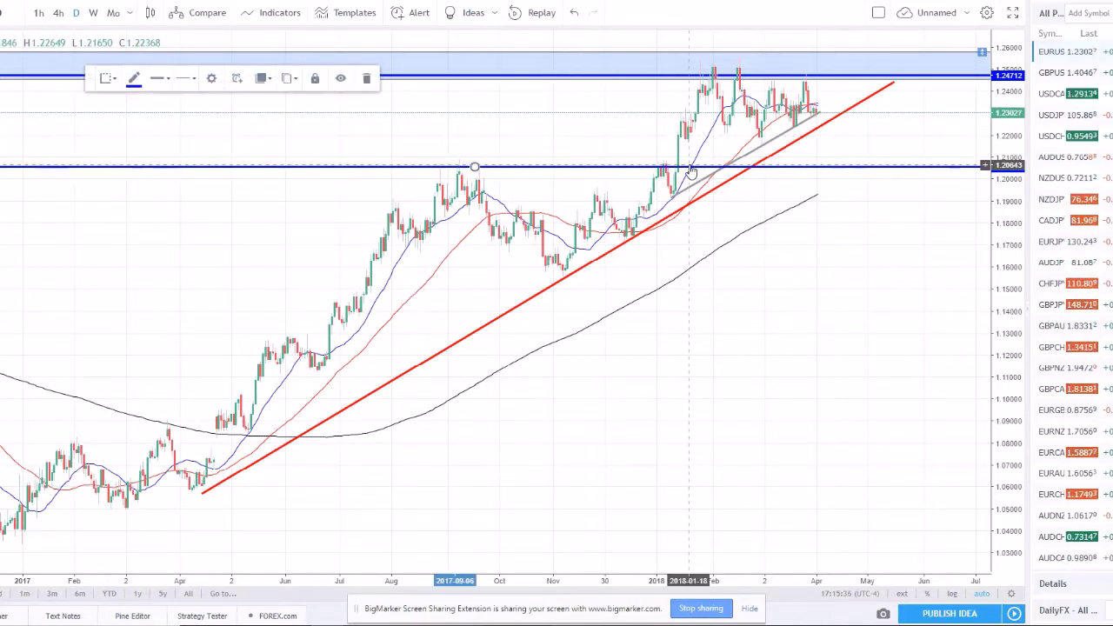
key("Delete")
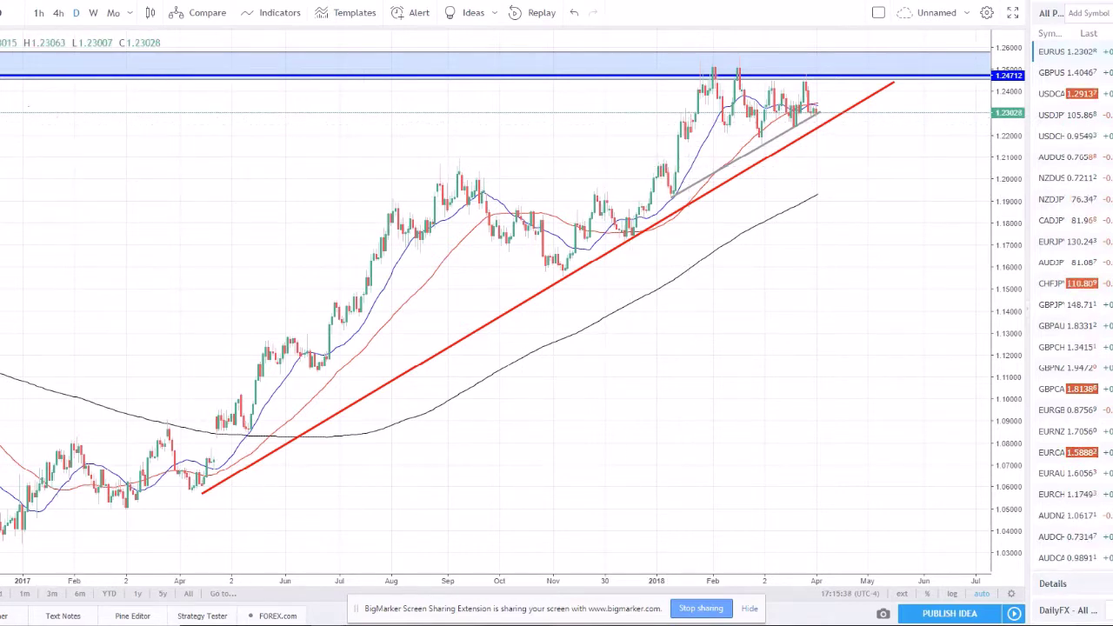
- Draw a horizontal line at about 1.1710 along the August 2017 lows, and delete it again
left_click(17, 76)
key("alt+h")
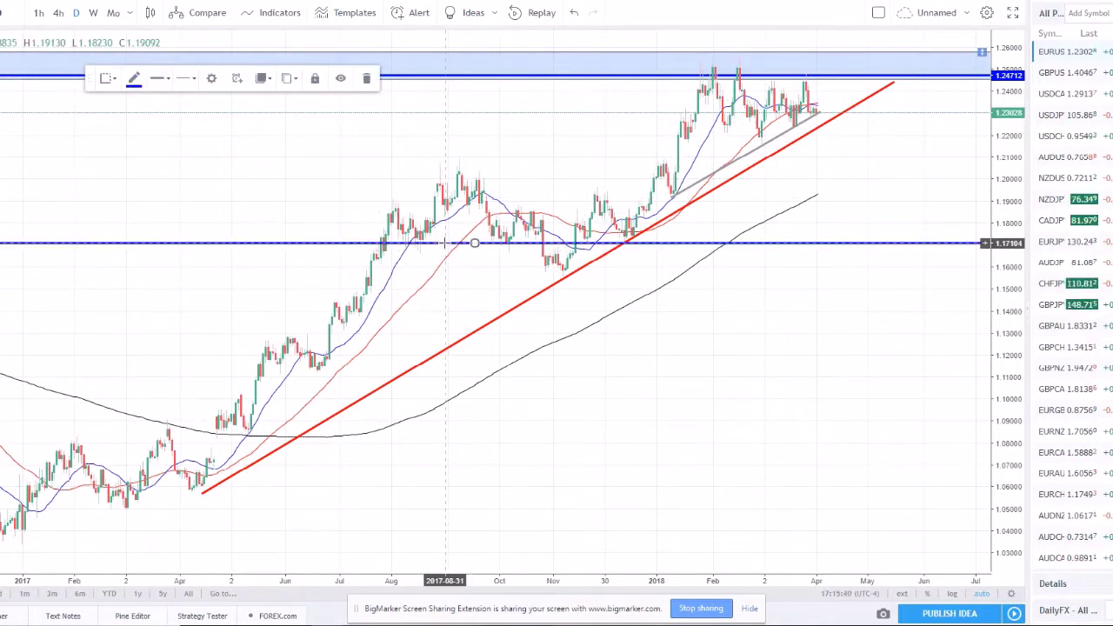
left_click(551, 287)
left_click_drag(410, 241, 383, 243)
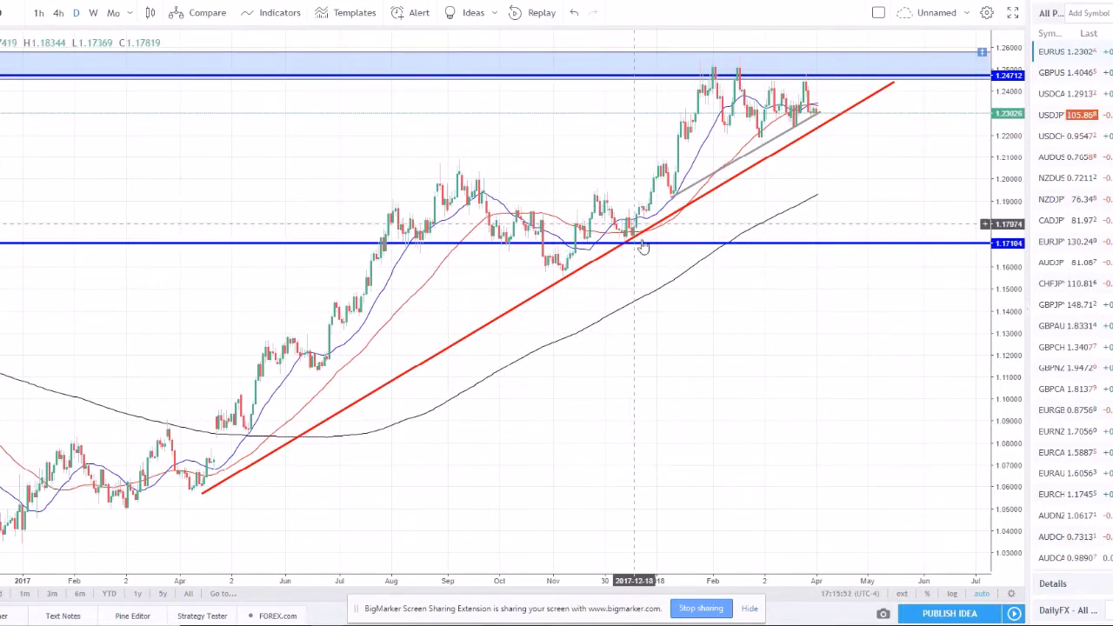
left_click(338, 249)
left_click(341, 249)
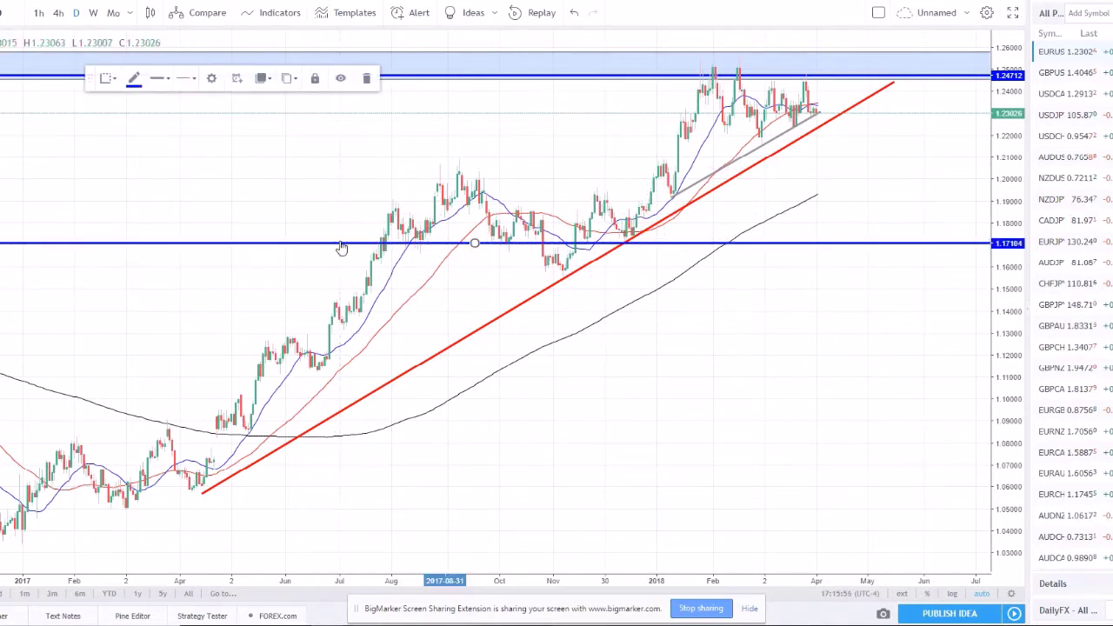
key("Delete")
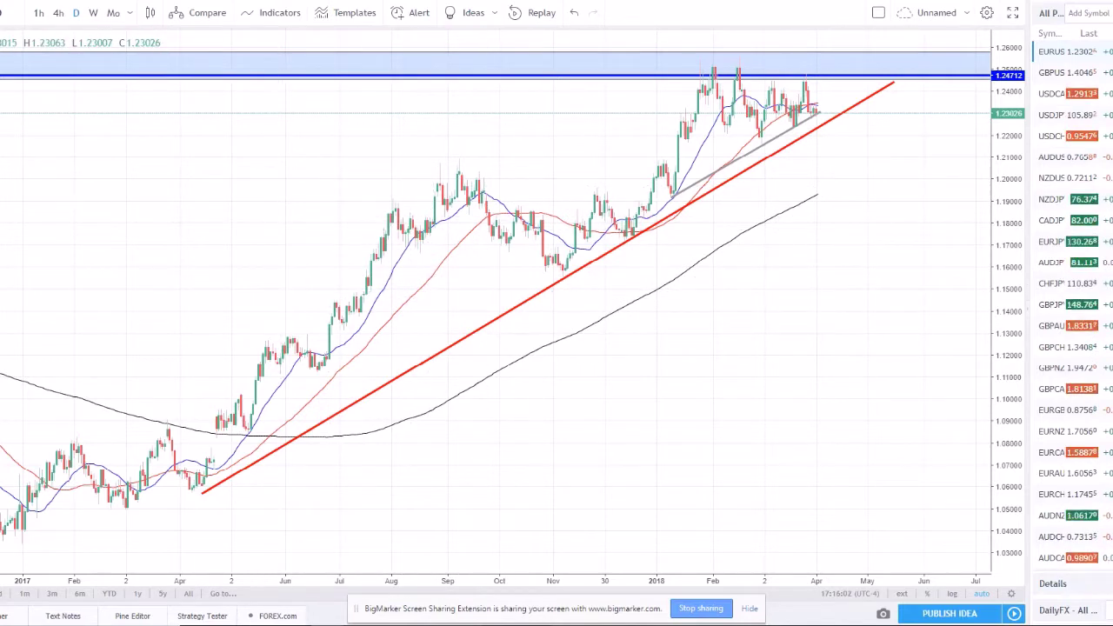
left_click(80, 268)
mouse_move(70, 292)
left_mouse_down()
mouse_move(91, 247)
mouse_move(141, 231)
mouse_move(143, 243)
left_mouse_up()
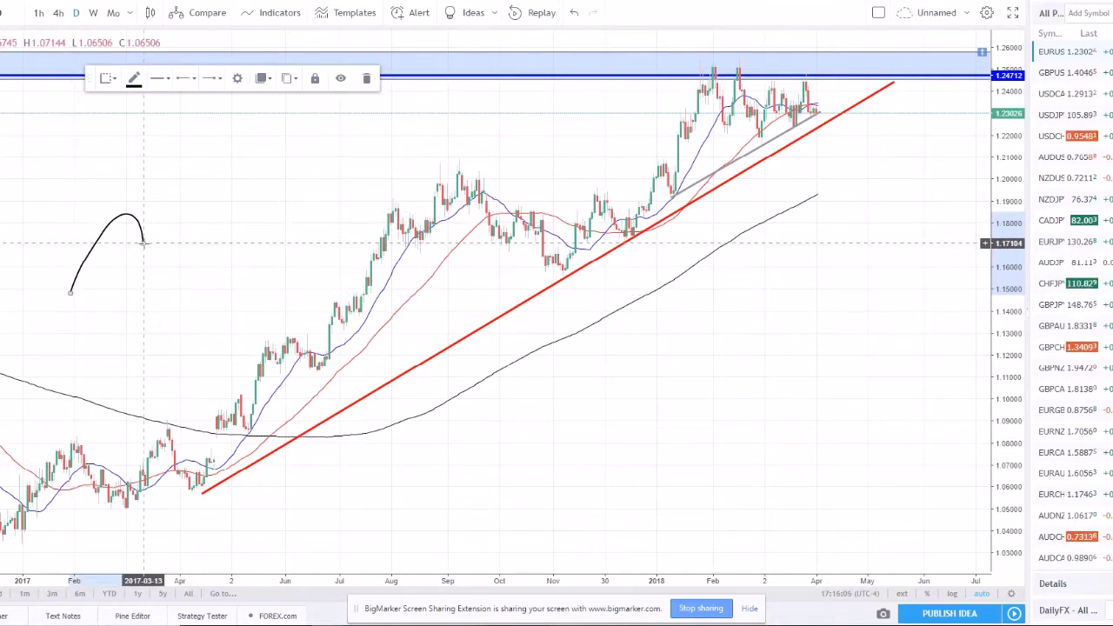
key("Delete")
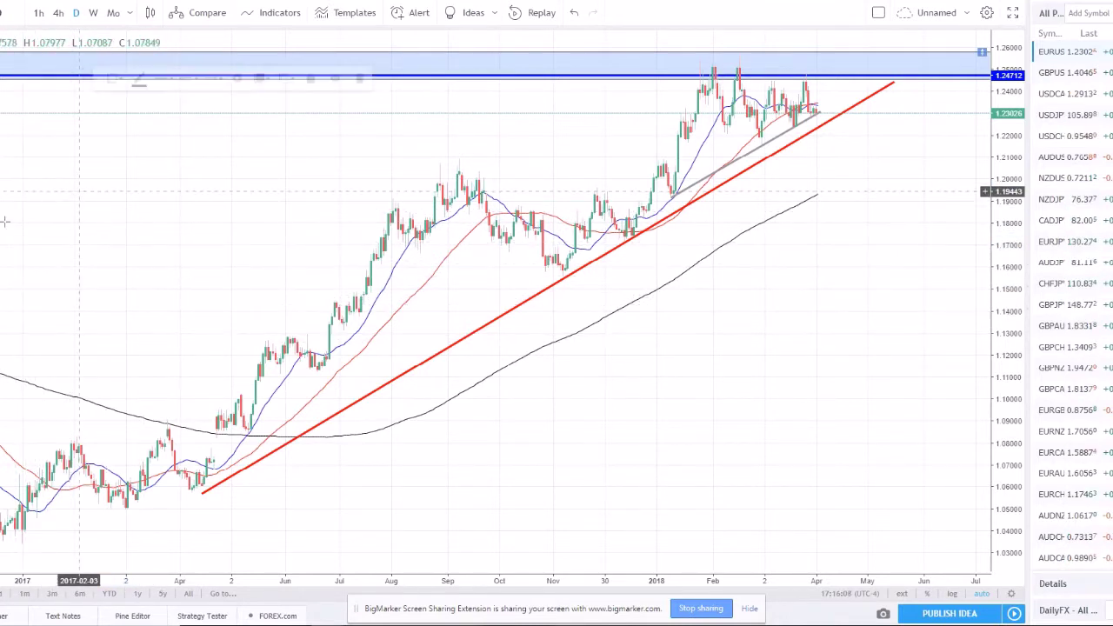
- Sketch a freehand rising wave with two peaks above the early 2017 prices, add a rising stroke after it, and delete that stroke
mouse_move(14, 339)
left_mouse_down()
mouse_move(65, 263)
mouse_move(80, 287)
mouse_move(111, 272)
mouse_move(165, 192)
mouse_move(184, 225)
left_mouse_up()
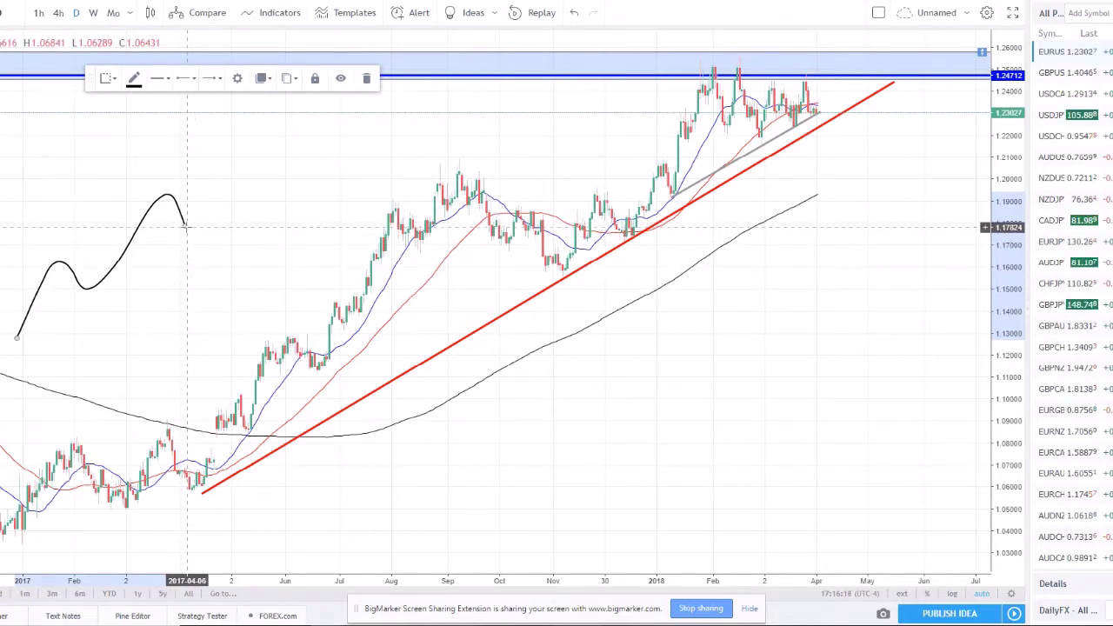
left_click_drag(190, 225, 235, 150)
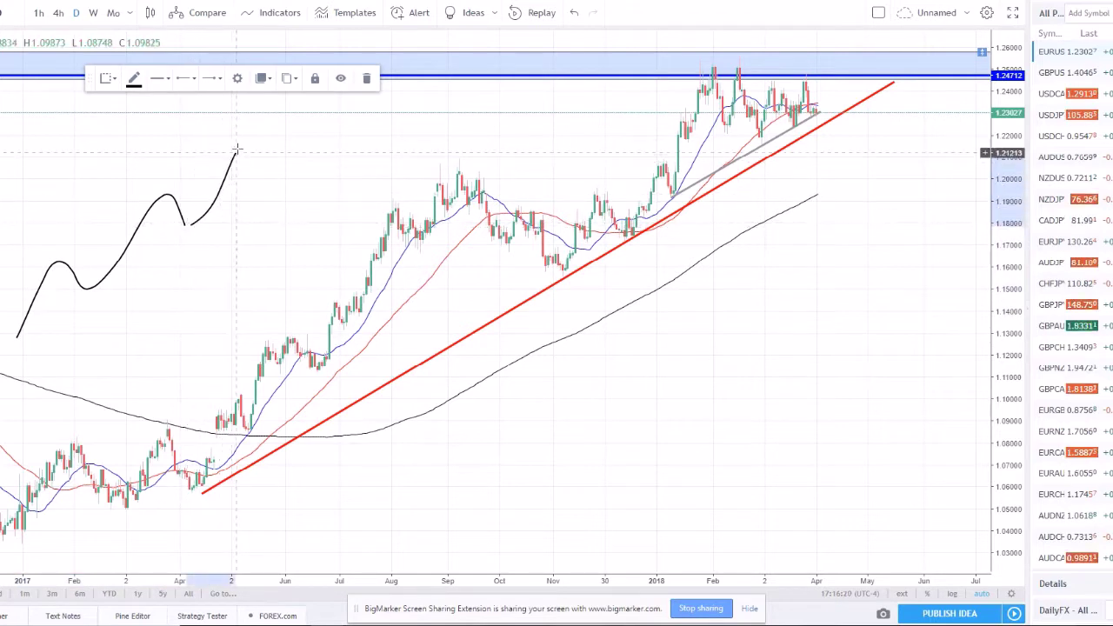
key("Delete")
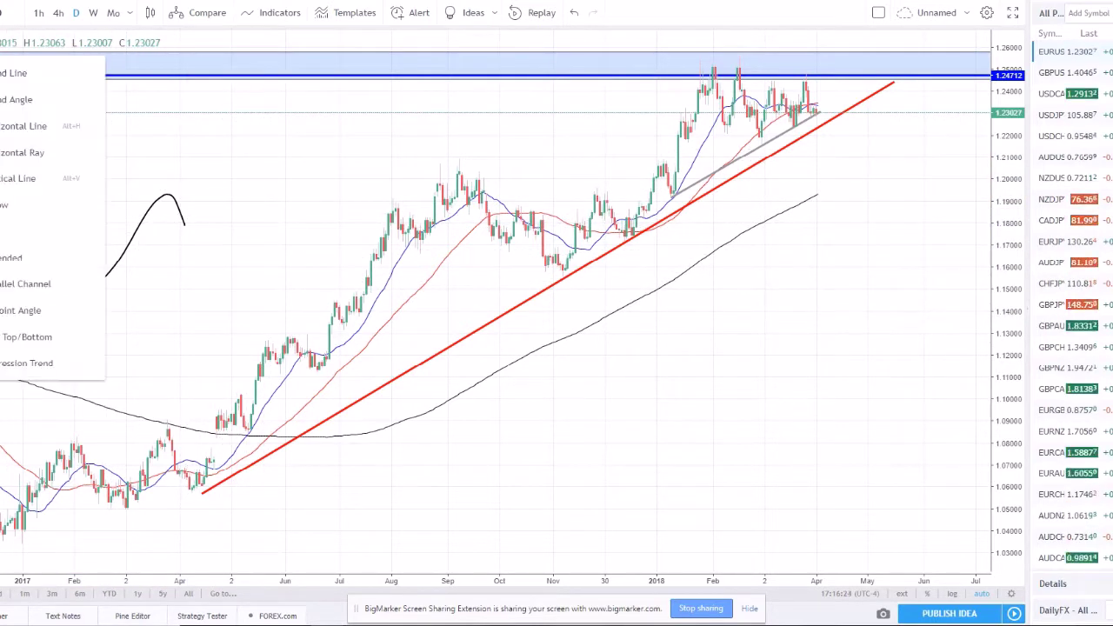
- Draw a near-horizontal trend line at about 1.178 through the end of the wave, then delete both the line and the wave
left_click(35, 77)
left_click(116, 224)
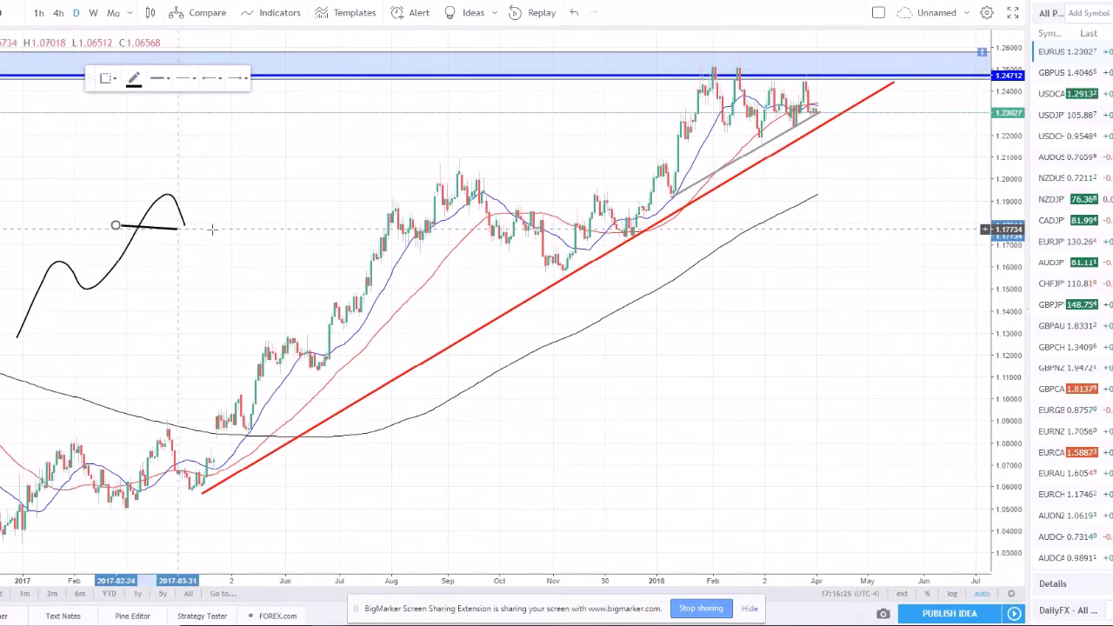
left_click(230, 224)
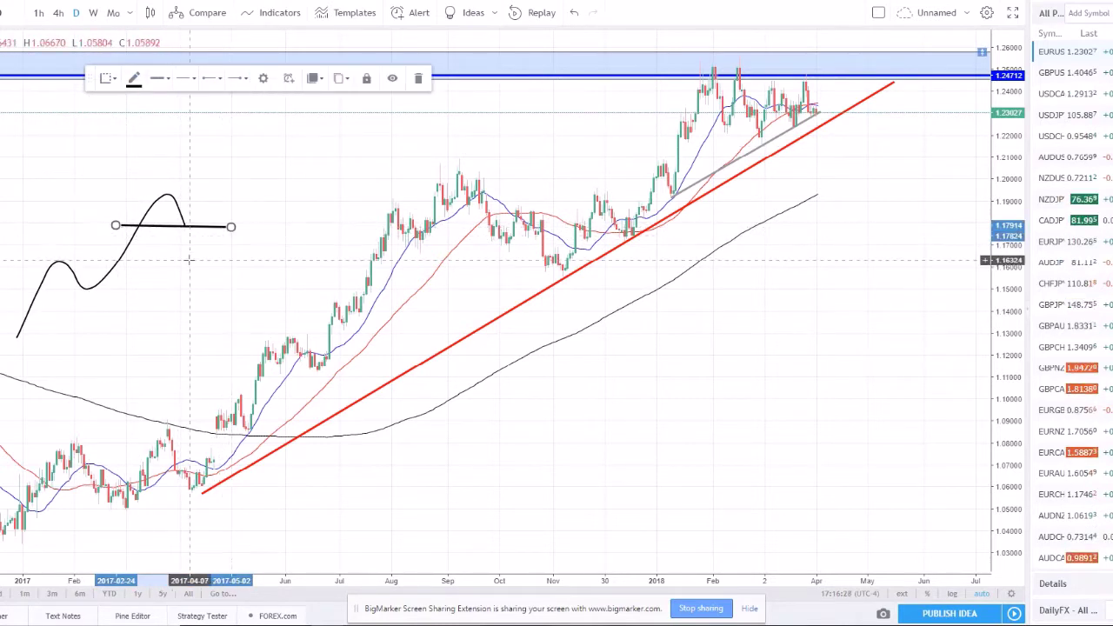
key("Delete")
key("Delete")
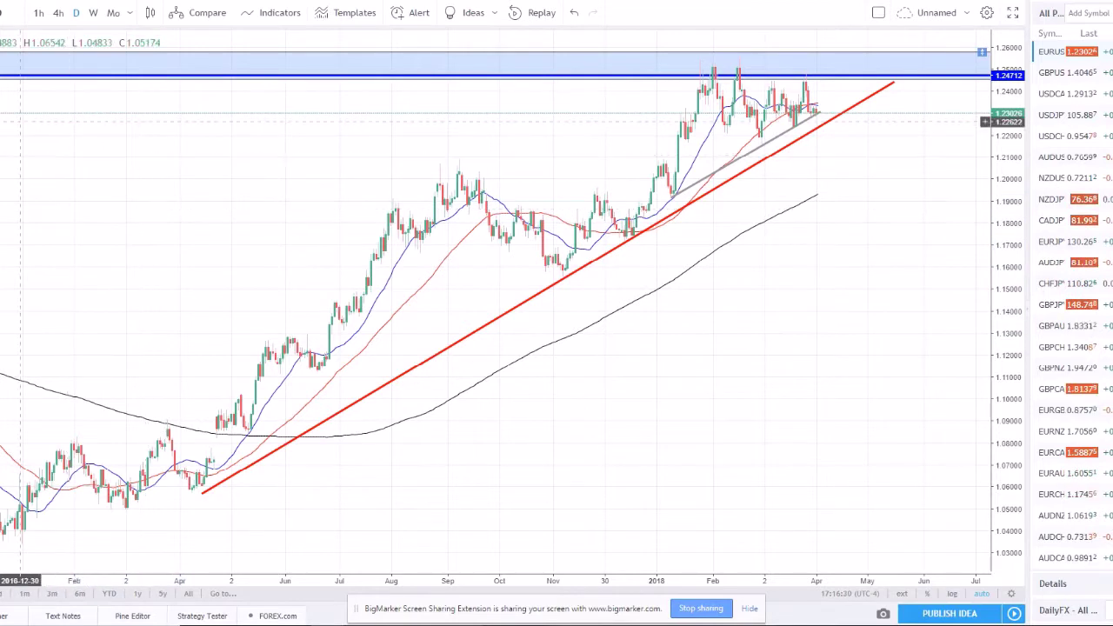
- Sketch a freehand rising wave with two pullbacks up to about 1.21, and draw a near-horizontal trend line at about 1.170 along its first peak
mouse_move(1, 308)
left_mouse_down()
mouse_move(33, 248)
mouse_move(67, 275)
mouse_move(120, 208)
mouse_move(144, 210)
mouse_move(155, 239)
mouse_move(210, 156)
left_mouse_up()
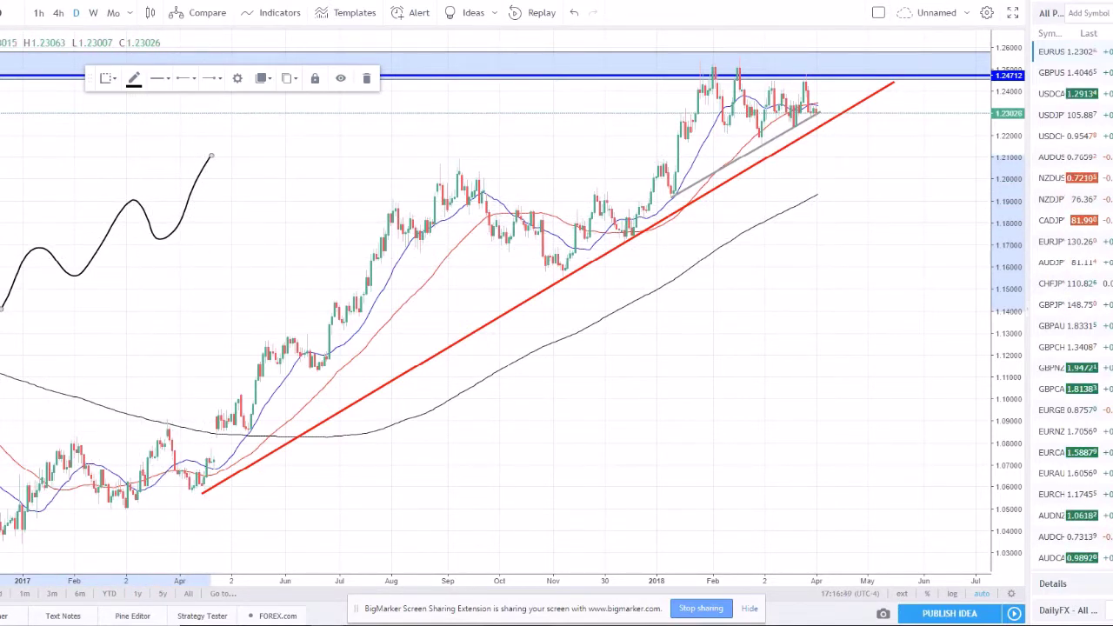
left_click(57, 244)
left_click(21, 244)
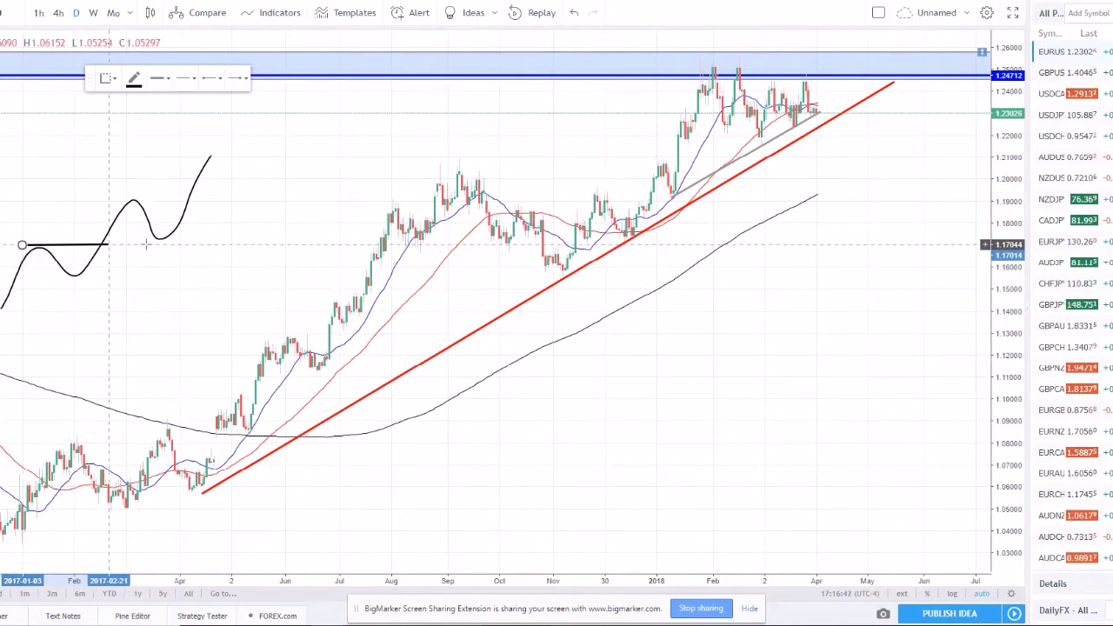
left_click(230, 244)
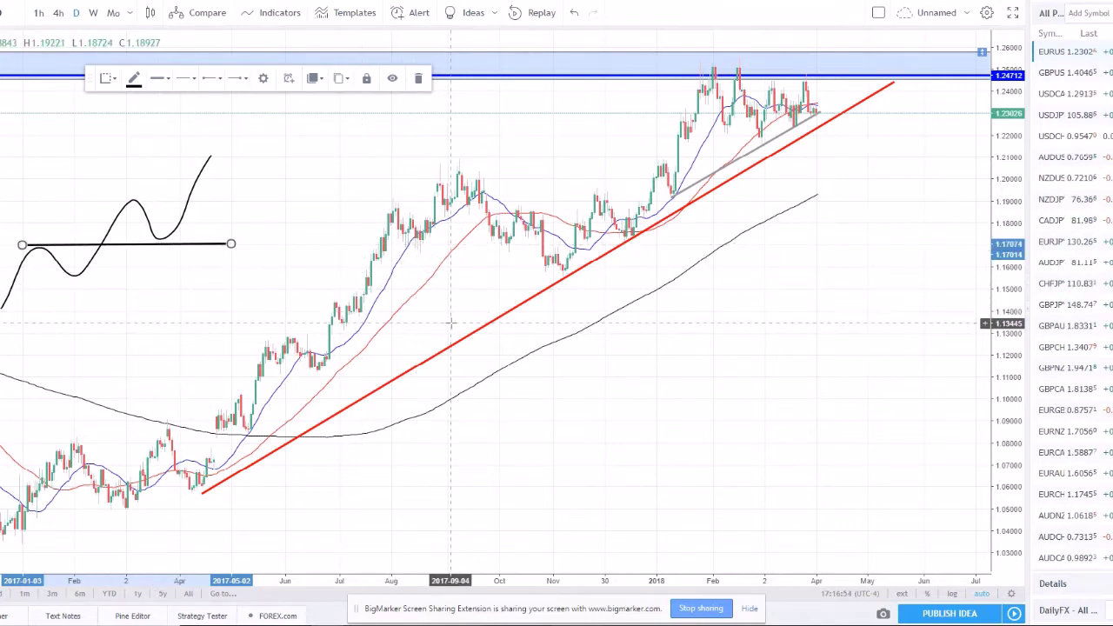
- Move the trend line up to the wave's second peak at about 1.190, then delete both the line and the wave
left_click(281, 202)
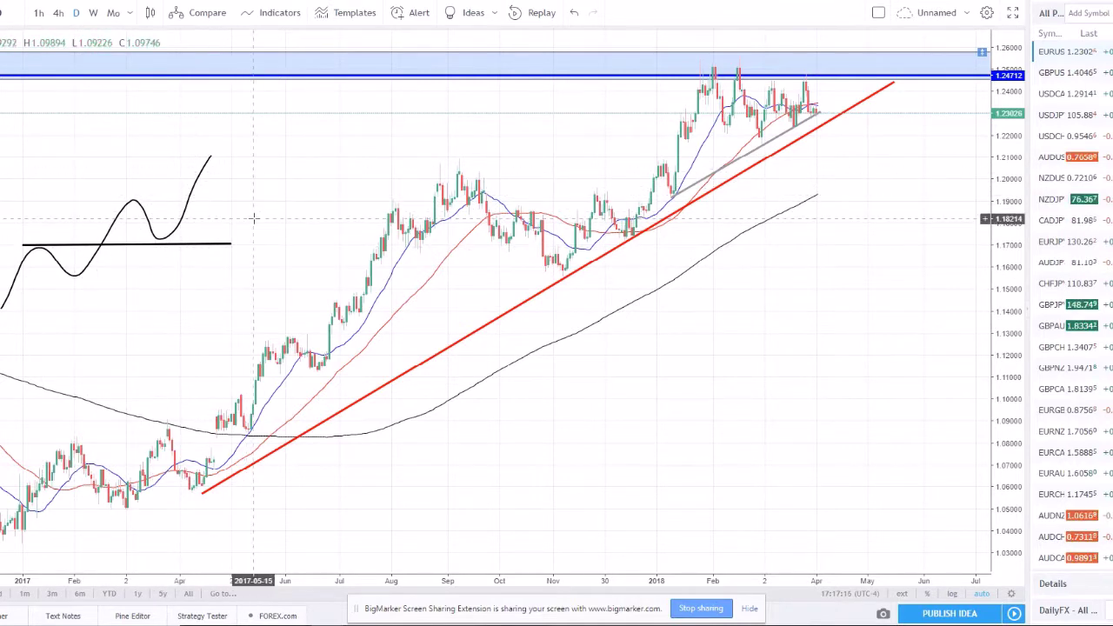
left_click_drag(193, 244, 230, 199)
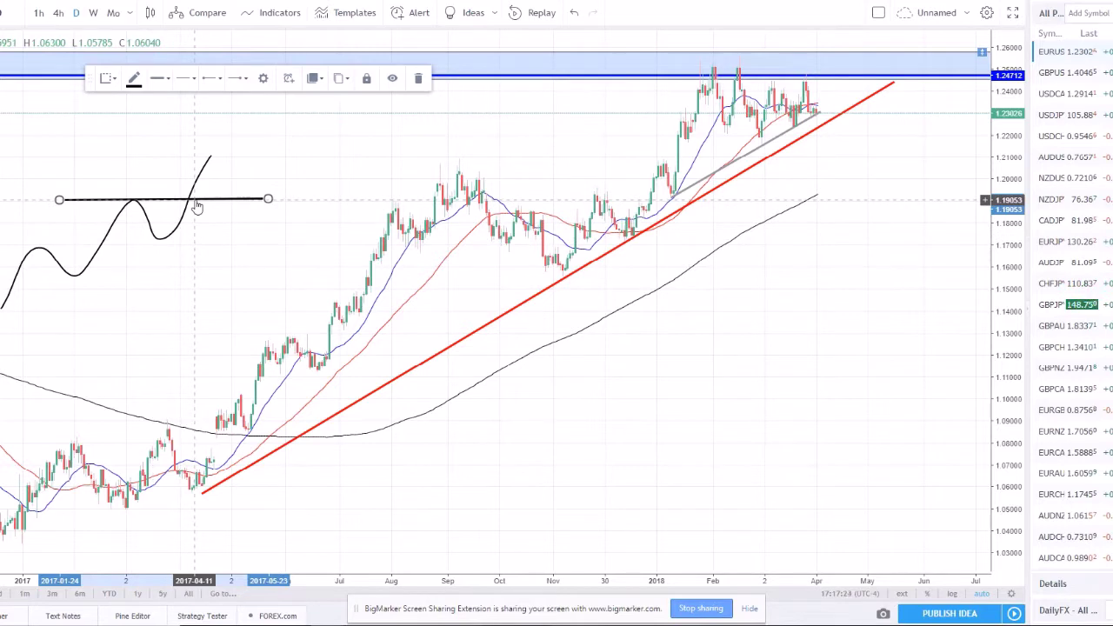
key("Delete")
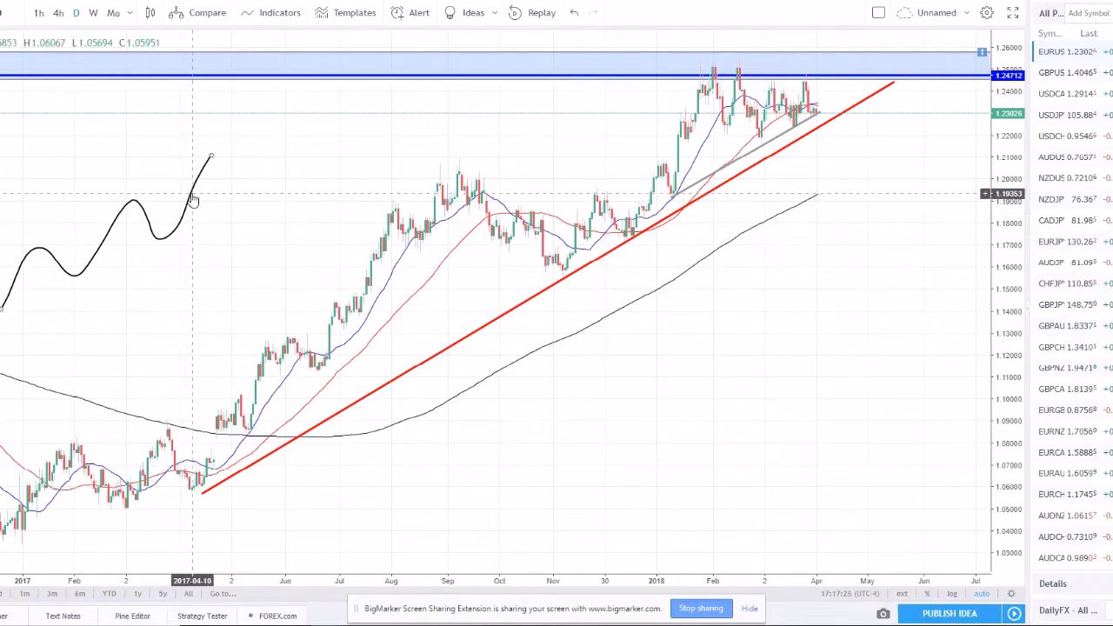
left_click(193, 202)
key("Delete")
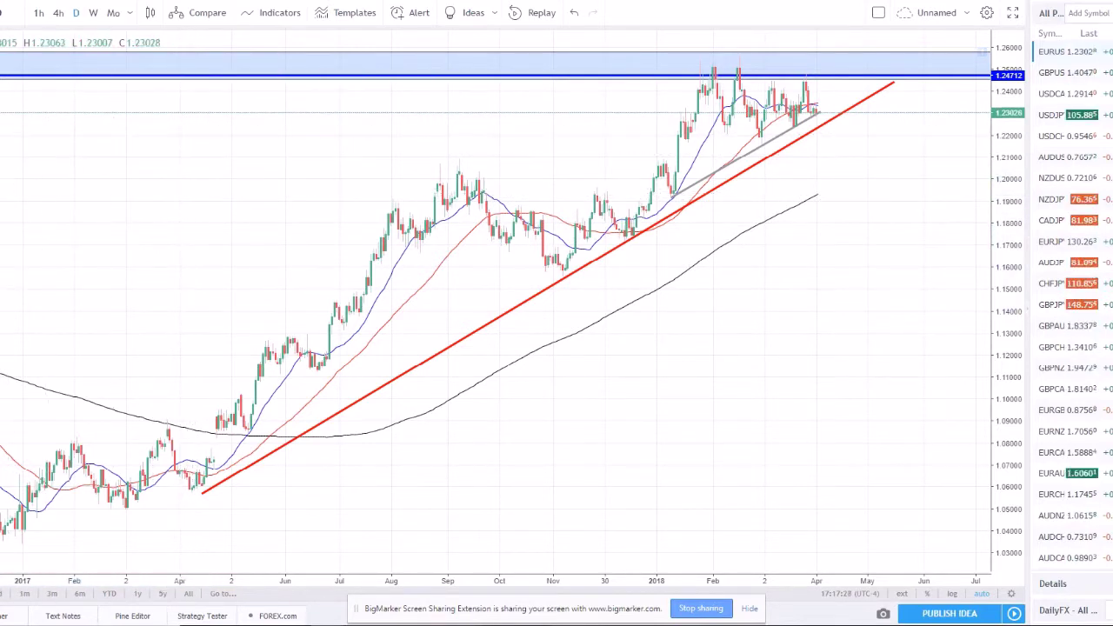
- Sketch a longer freehand rising wave with three peaks, and draw a horizontal trend line at about 1.163 along its first peak
left_click(34, 283)
mouse_move(35, 284)
left_mouse_down()
mouse_move(54, 263)
mouse_move(82, 285)
mouse_move(130, 217)
mouse_move(160, 246)
mouse_move(229, 150)
mouse_move(258, 192)
mouse_move(320, 122)
left_mouse_up()
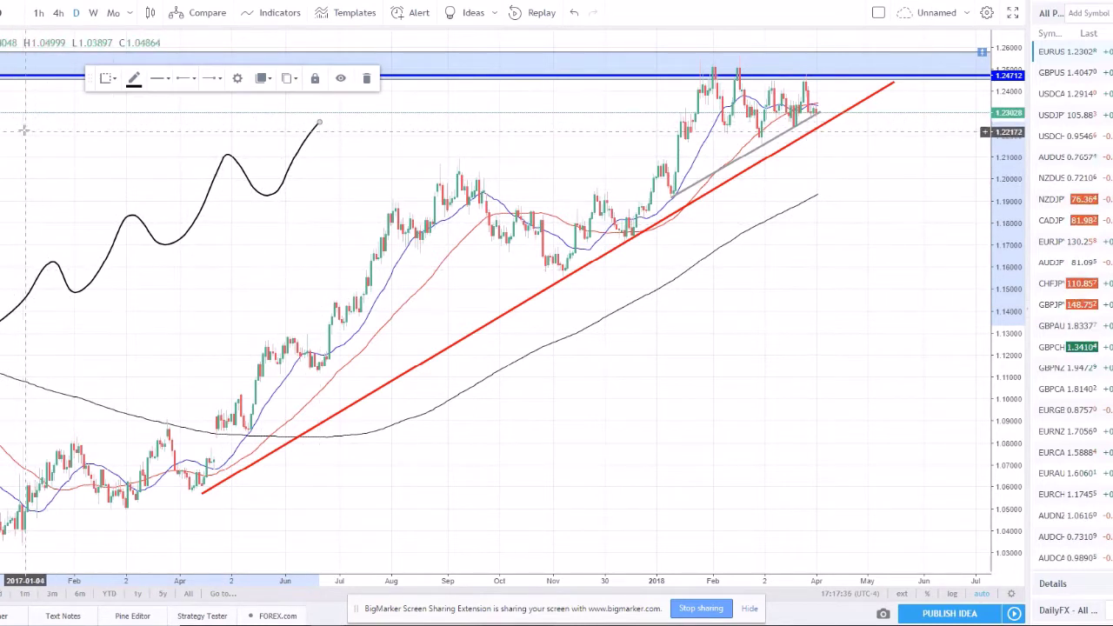
key("Escape")
key("alt+t")
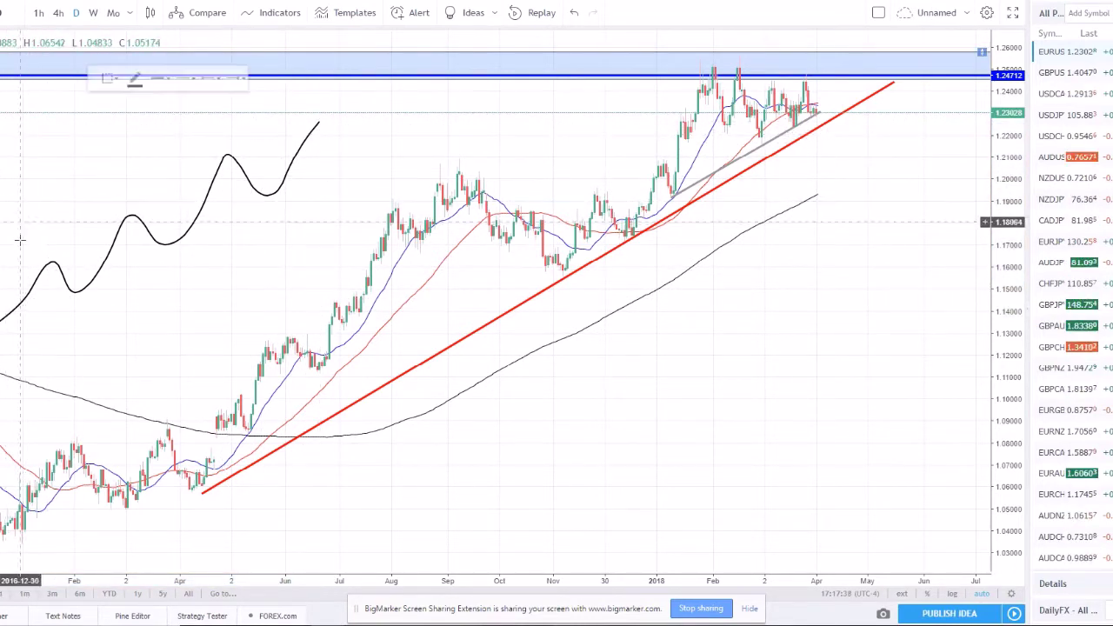
left_click(30, 260)
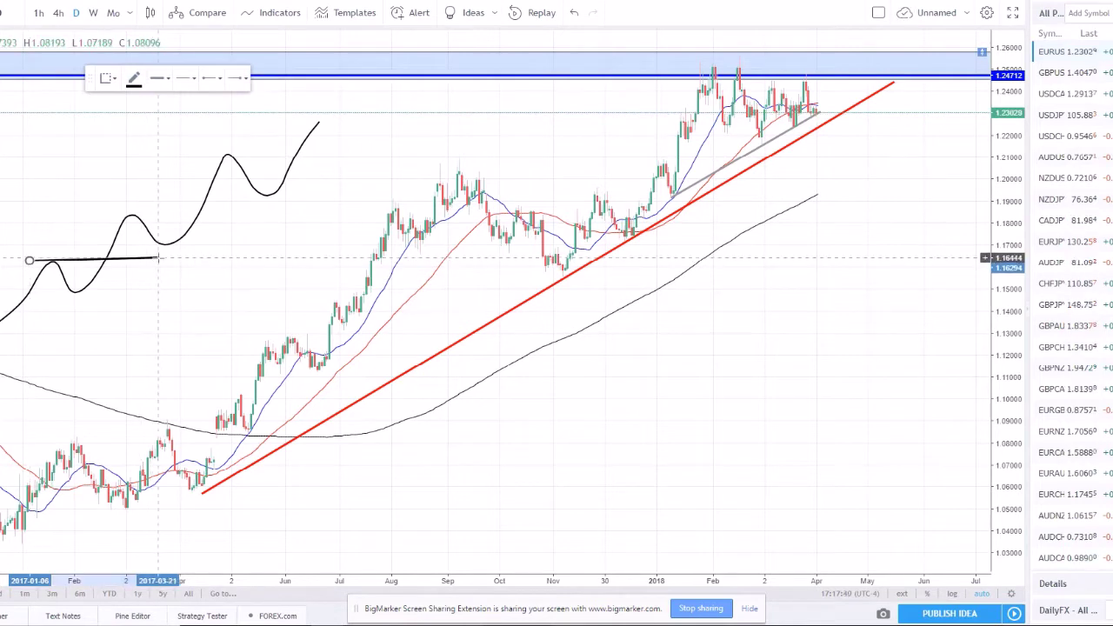
left_click(160, 260)
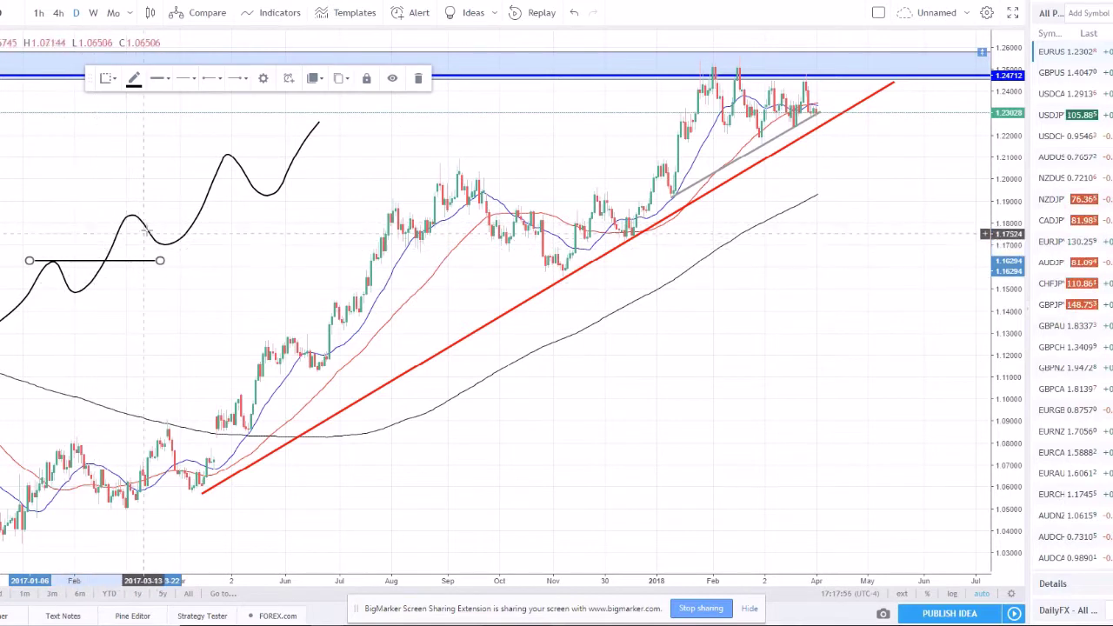
- Delete the horizontal trend line and the three-peak freehand wave from the chart
left_click(119, 203)
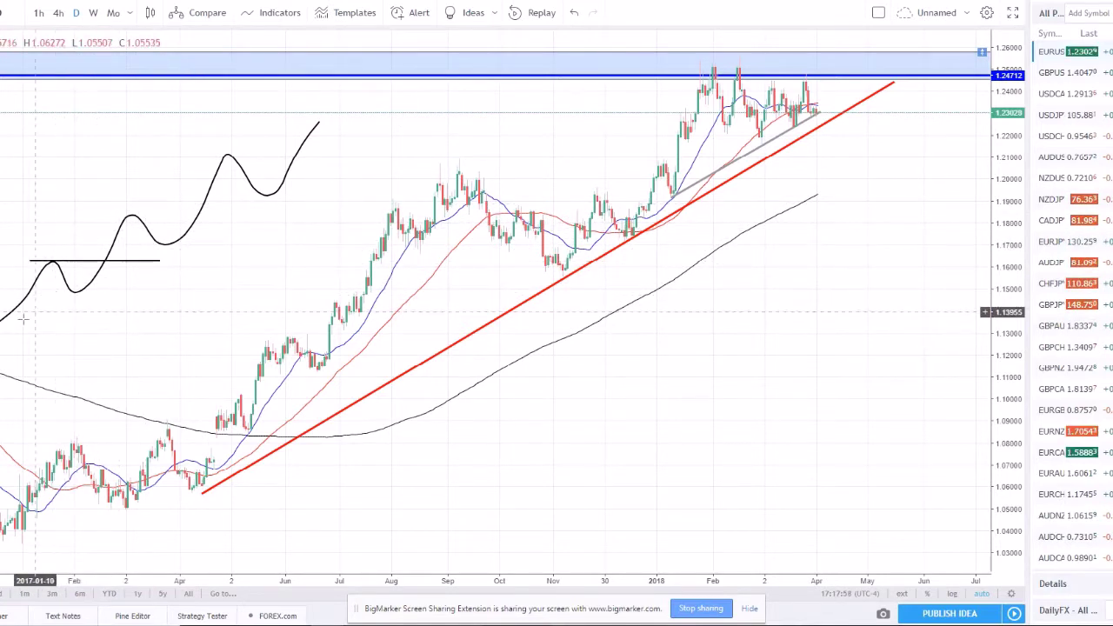
left_click(67, 260)
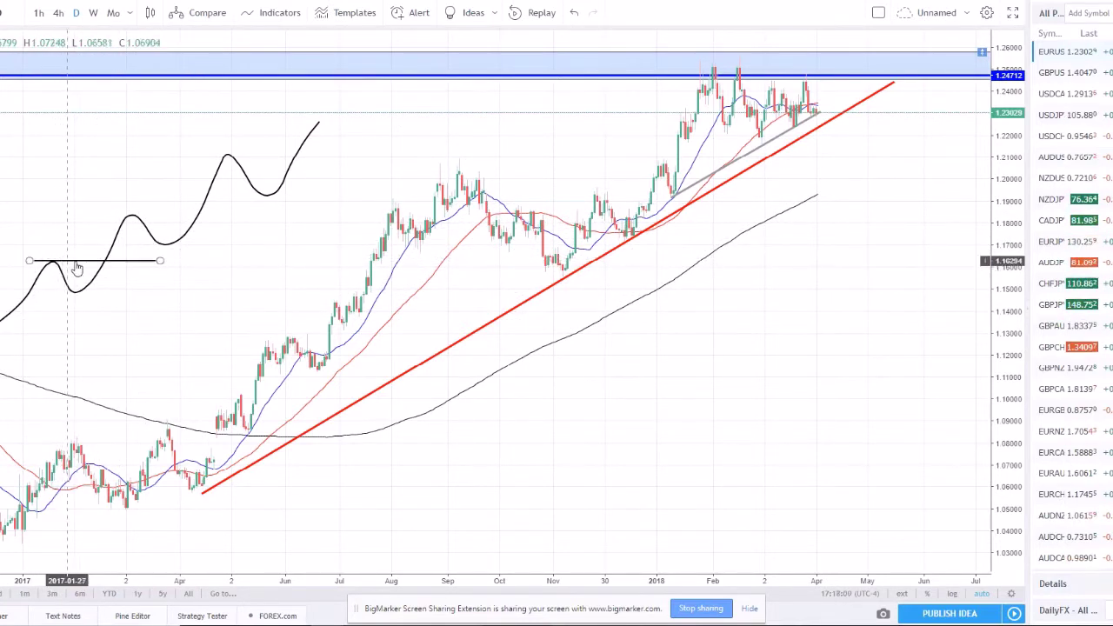
left_click(128, 209)
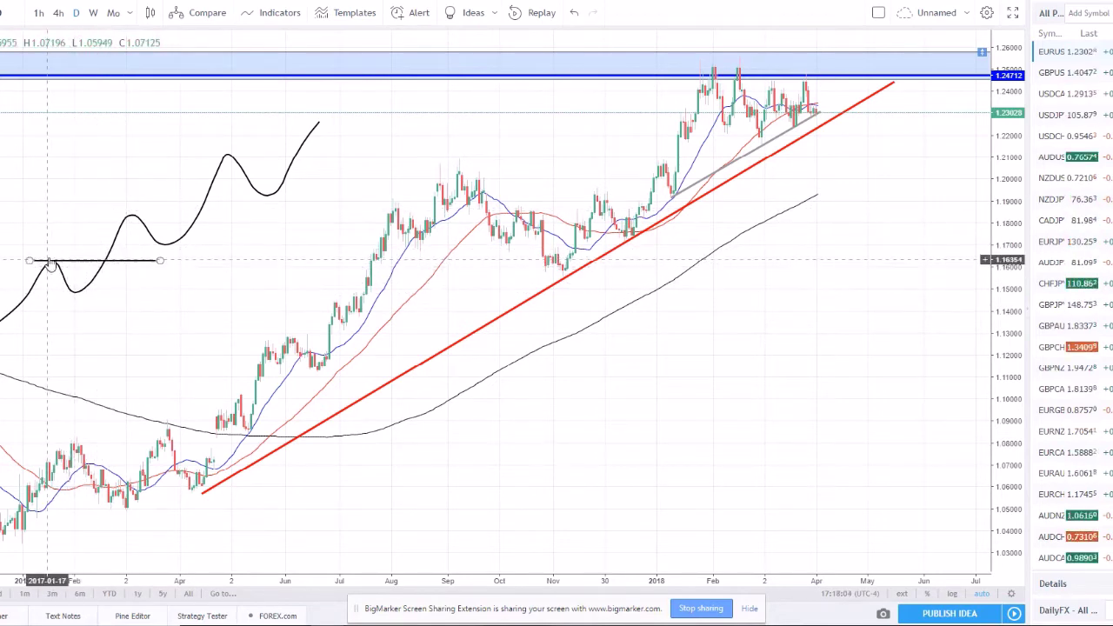
left_click(78, 261)
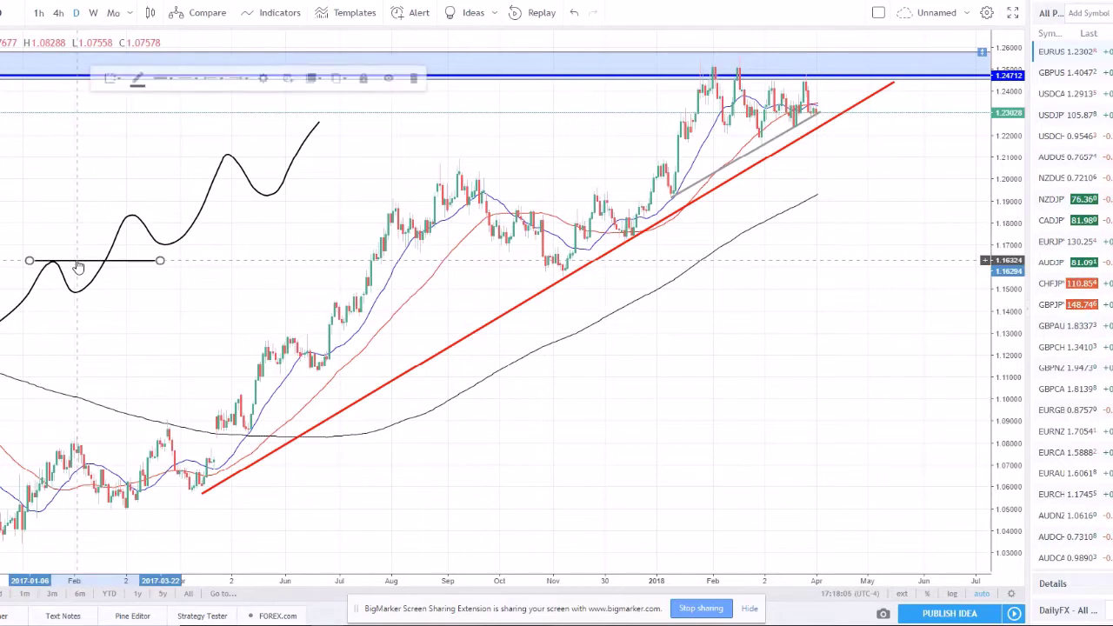
key("Delete")
left_click(70, 291)
key("Delete")
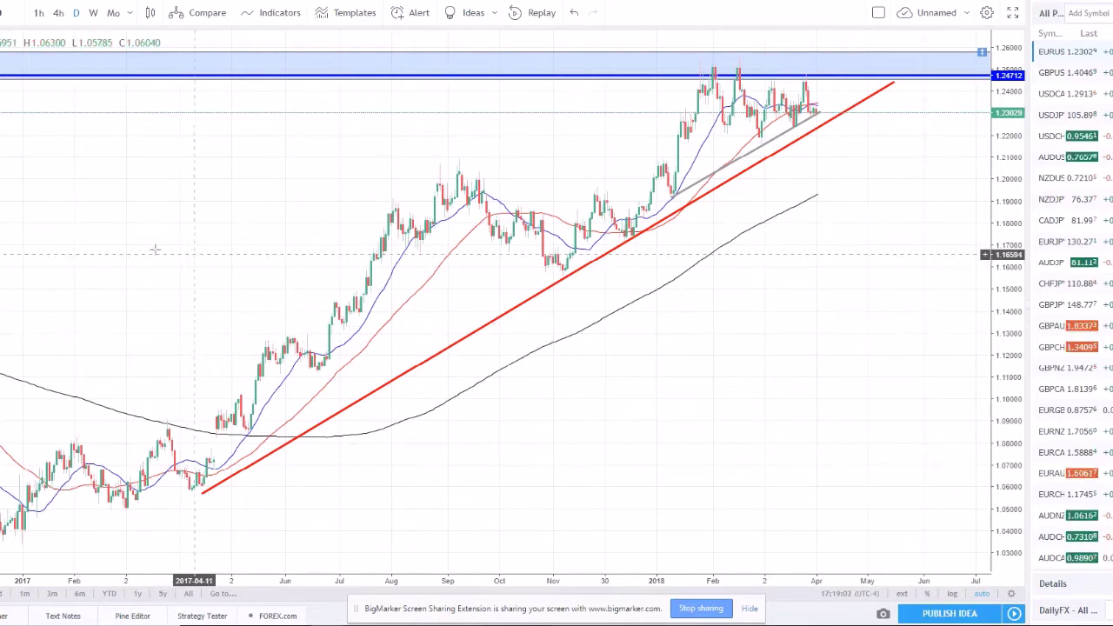
- Switch to the BigMarker webinar room to check the attendee chat, and return to the TradingView chart
key("alt+Tab")
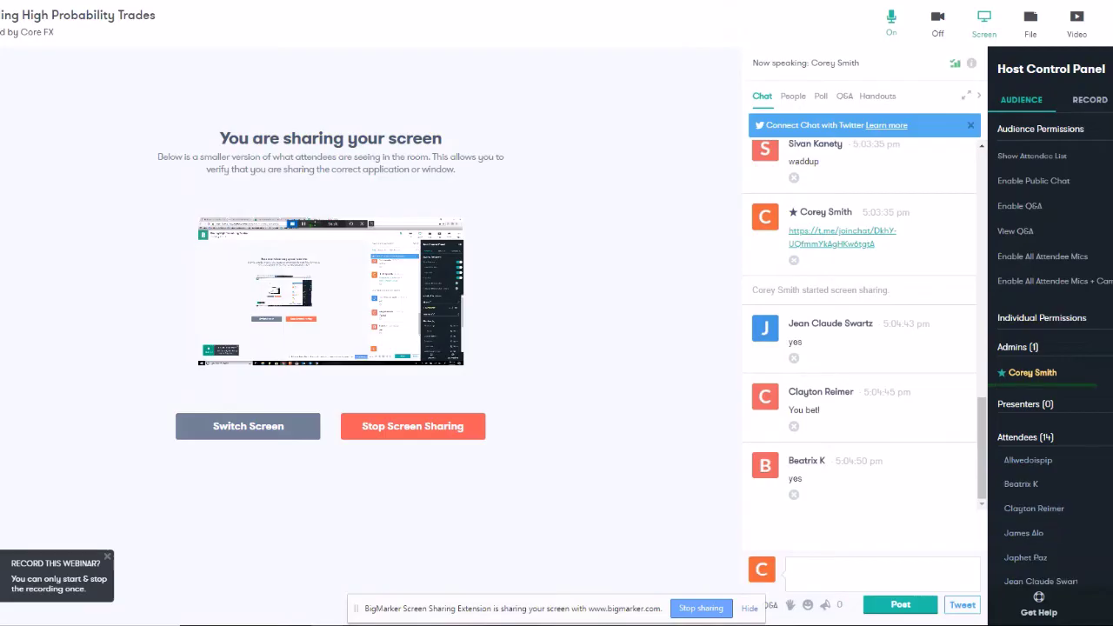
key("alt+Tab")
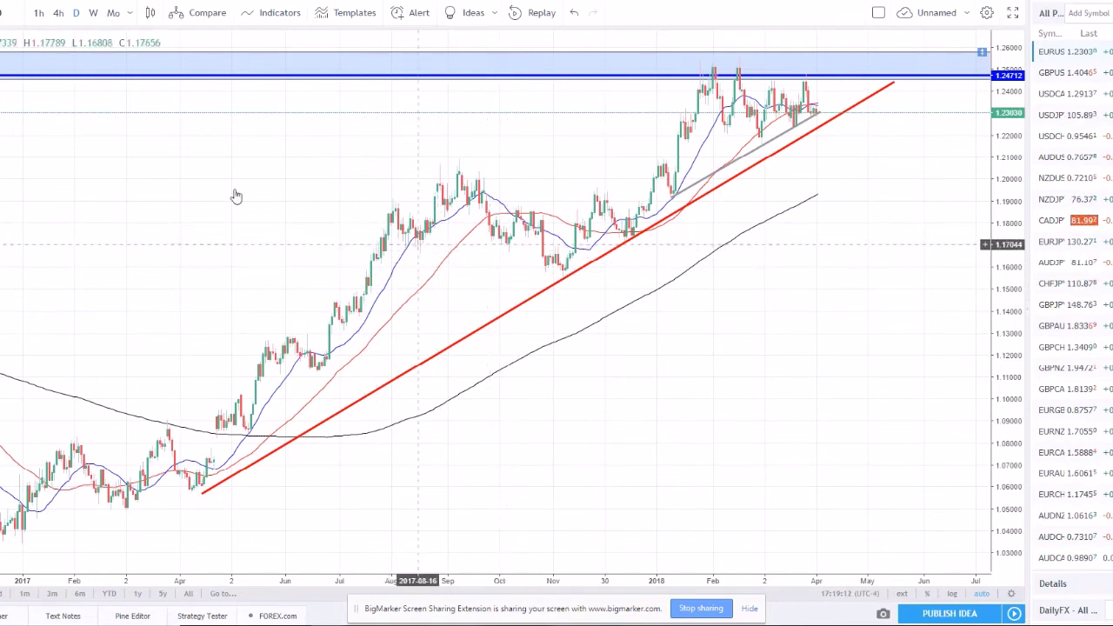
- Try a horizontal line at about 1.1695 under the August 2017 lows and at about 1.1338 along the July 2017 lows, and delete it
left_click(2, 68)
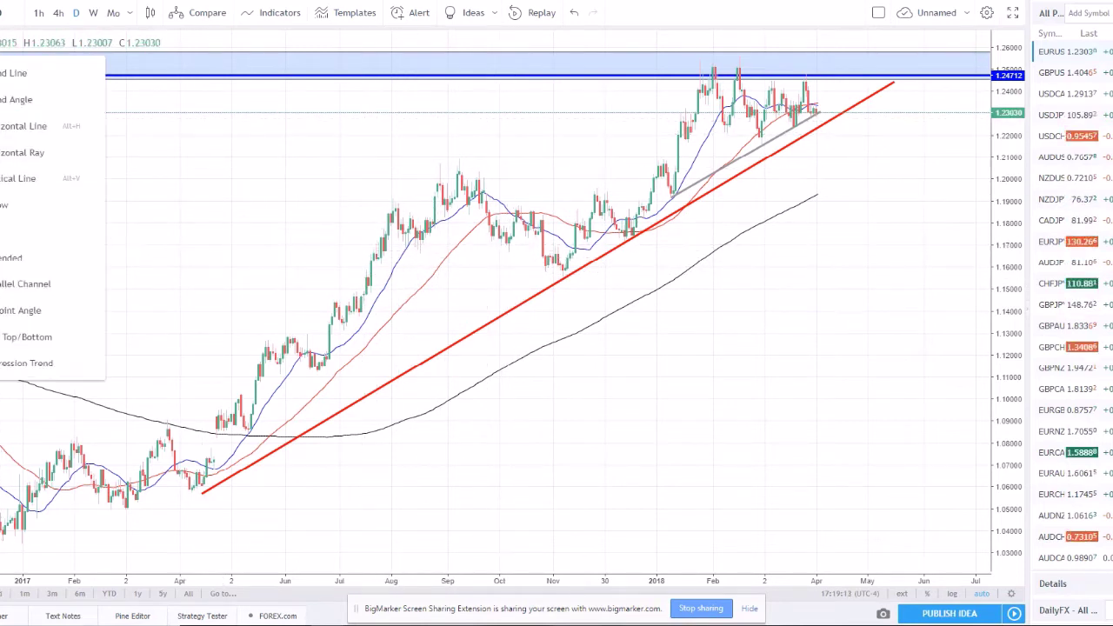
left_click(34, 124)
left_click(406, 247)
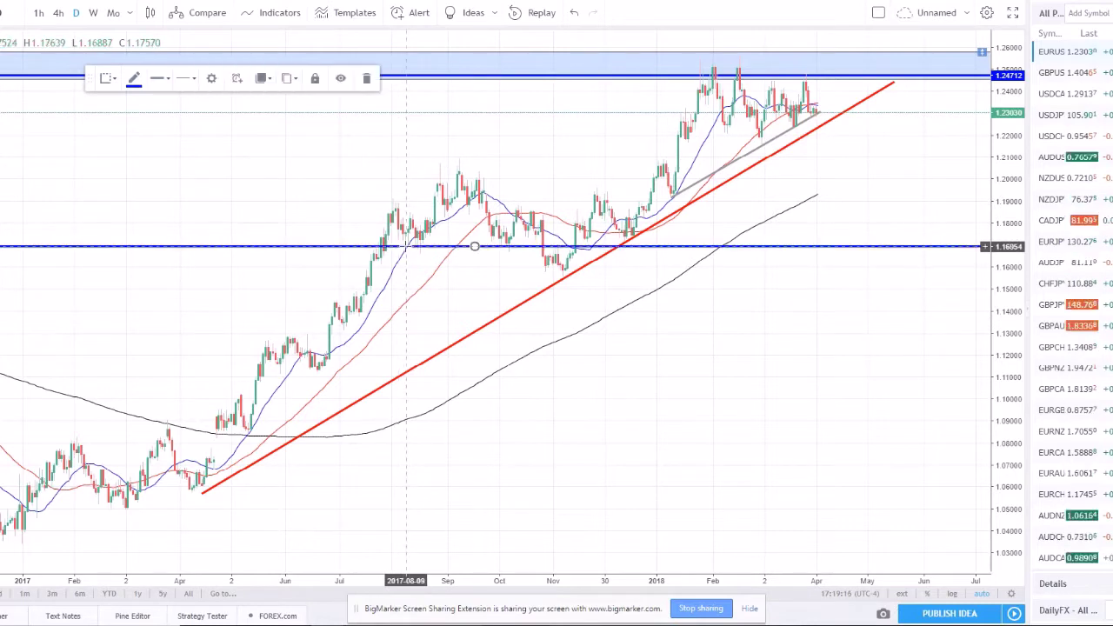
mouse_move(405, 247)
left_mouse_down()
mouse_move(435, 146)
mouse_move(469, 132)
mouse_move(381, 328)
left_mouse_up()
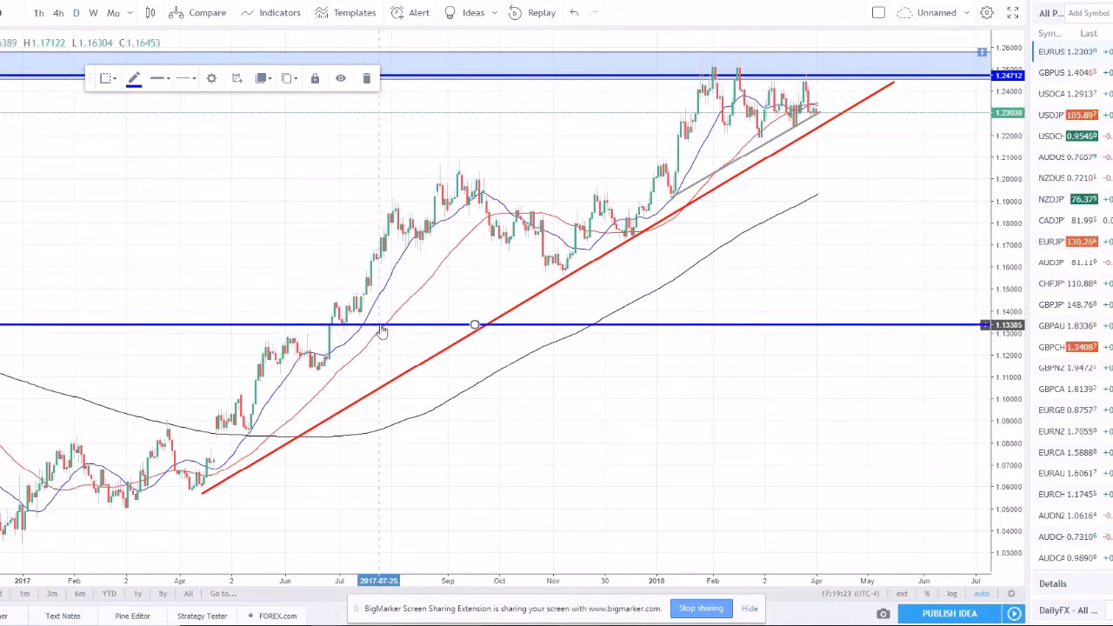
key("Delete")
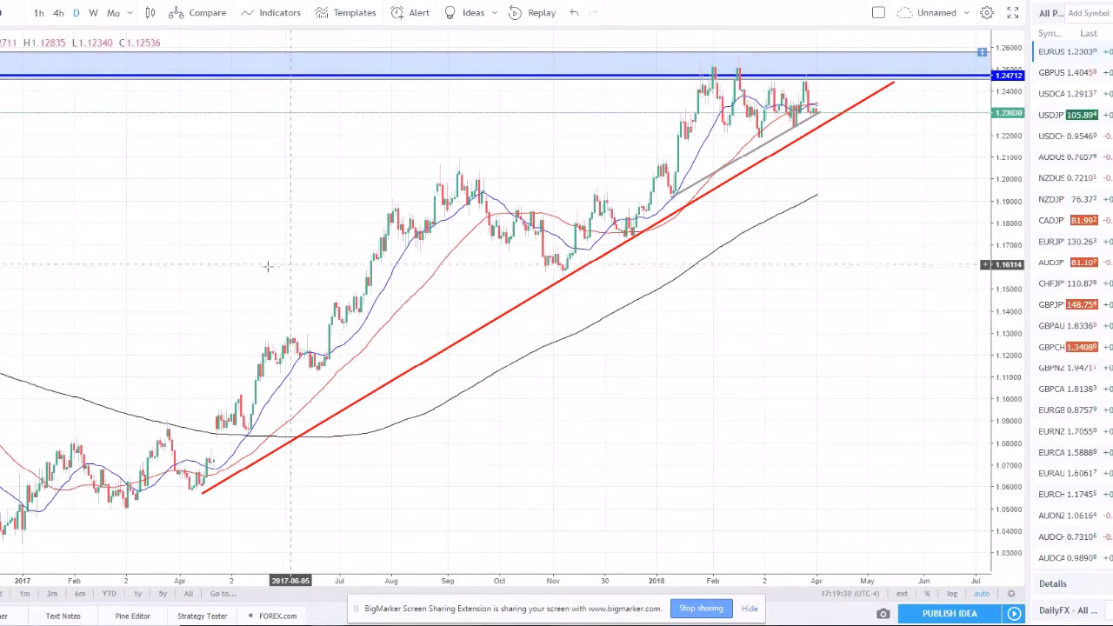
- Draw a horizontal line at about 1.1704 below the September 2017 high, along the August lows, and delete it again
scroll(435, 253, "left", 5)
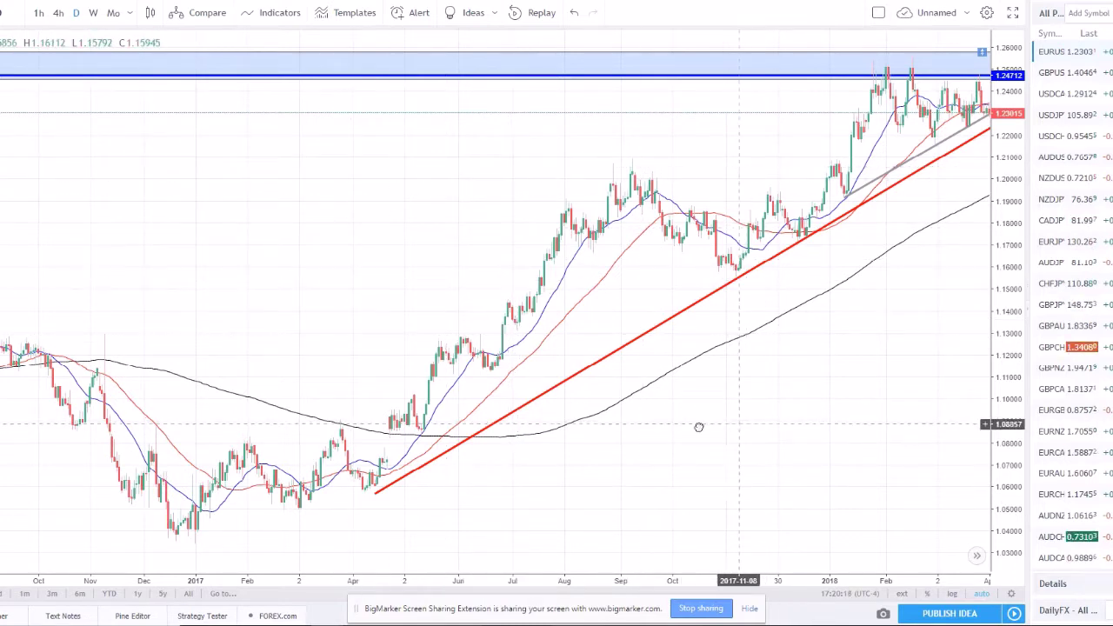
left_click_drag(704, 427, 648, 429)
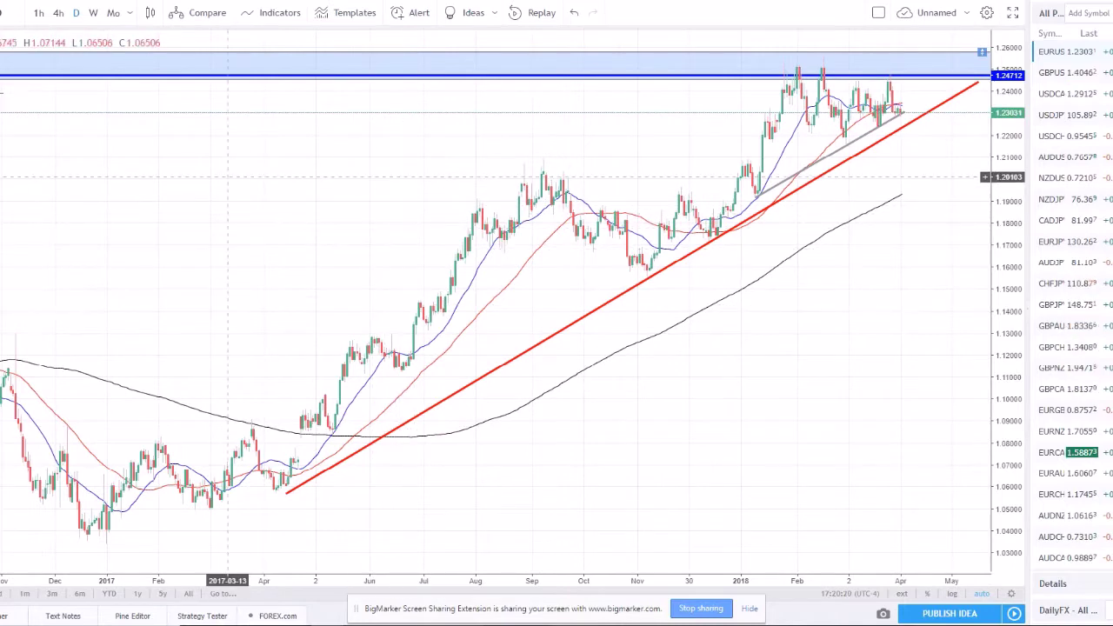
left_click(545, 245)
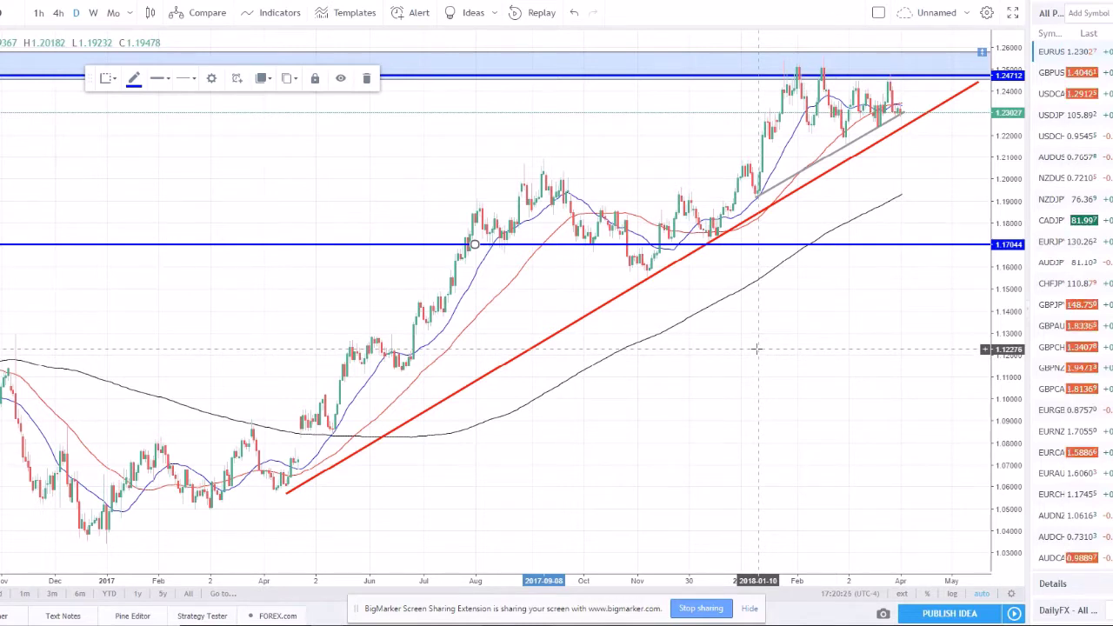
left_click(757, 349)
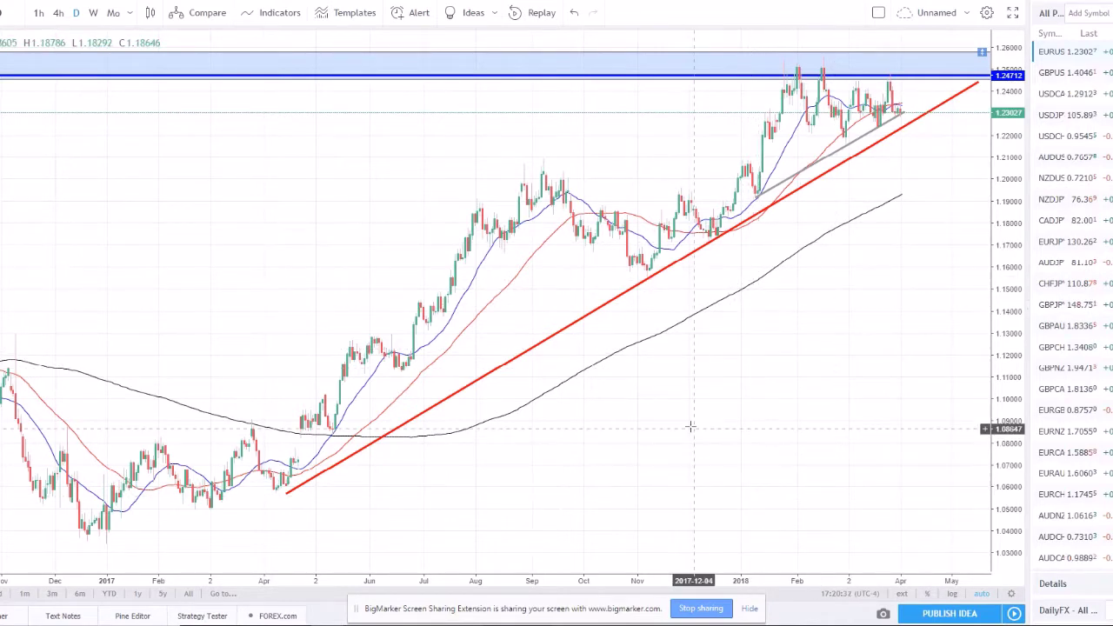
scroll(690, 426, "down", 2)
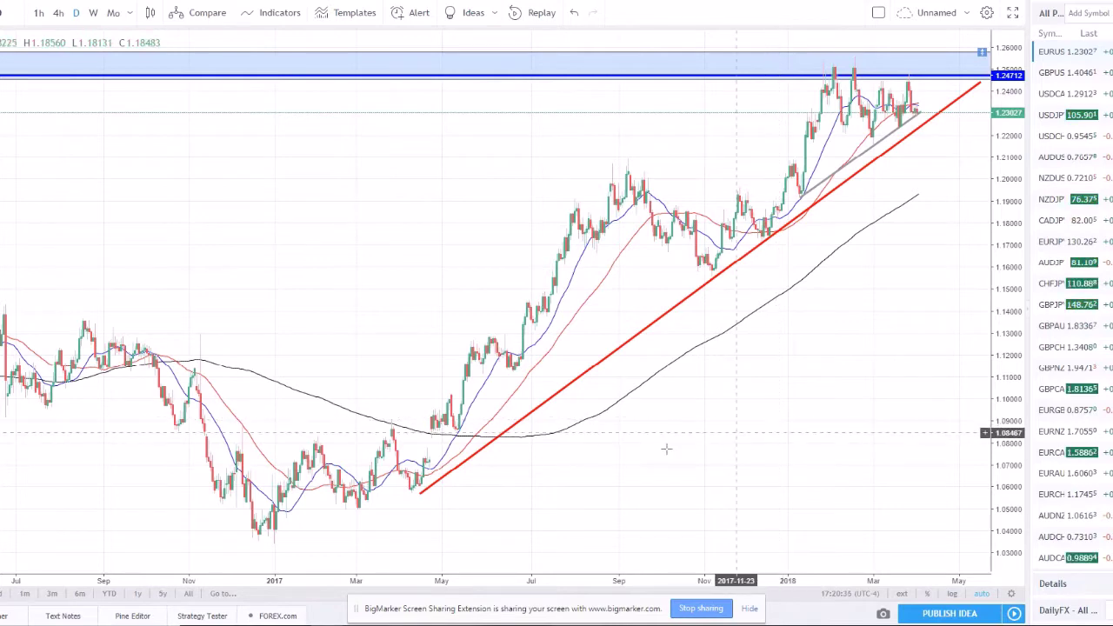
- Trace the rising swings from late December 2016 to mid-May 2017 with one freehand wave, from about 1.042 to about 1.085
scroll(607, 475, "up", 3)
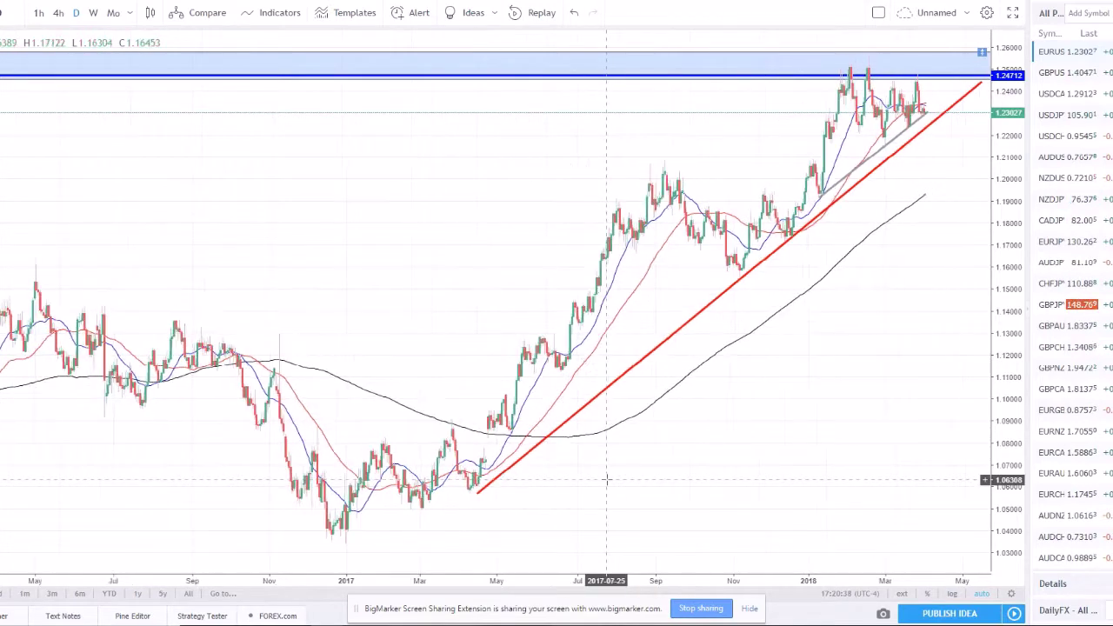
left_click_drag(600, 472, 864, 438)
scroll(803, 456, "up", 3)
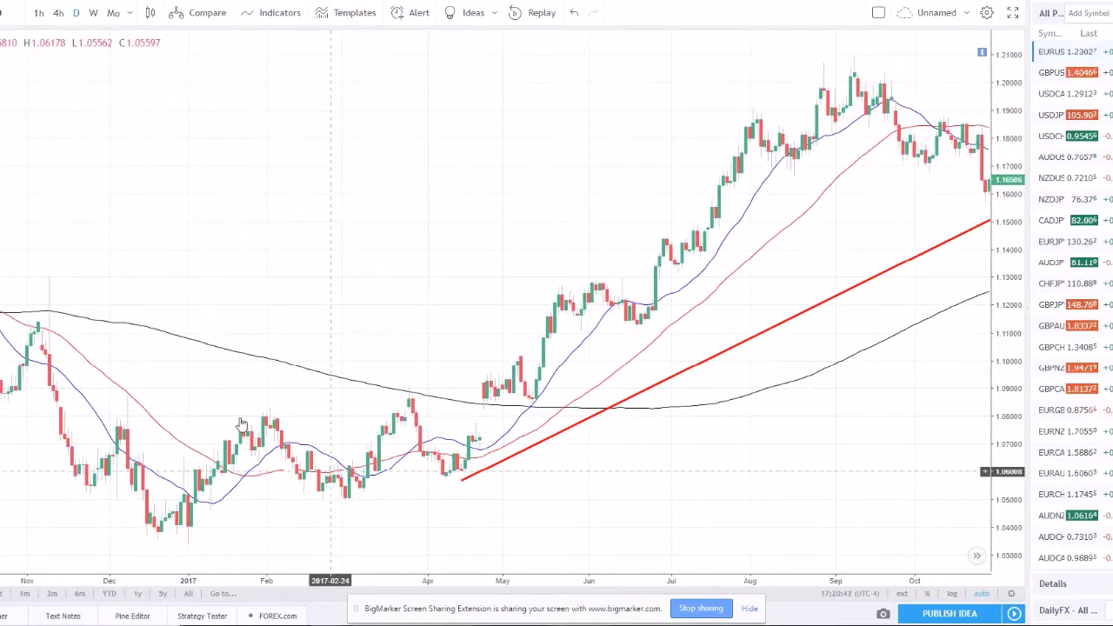
key("alt+t")
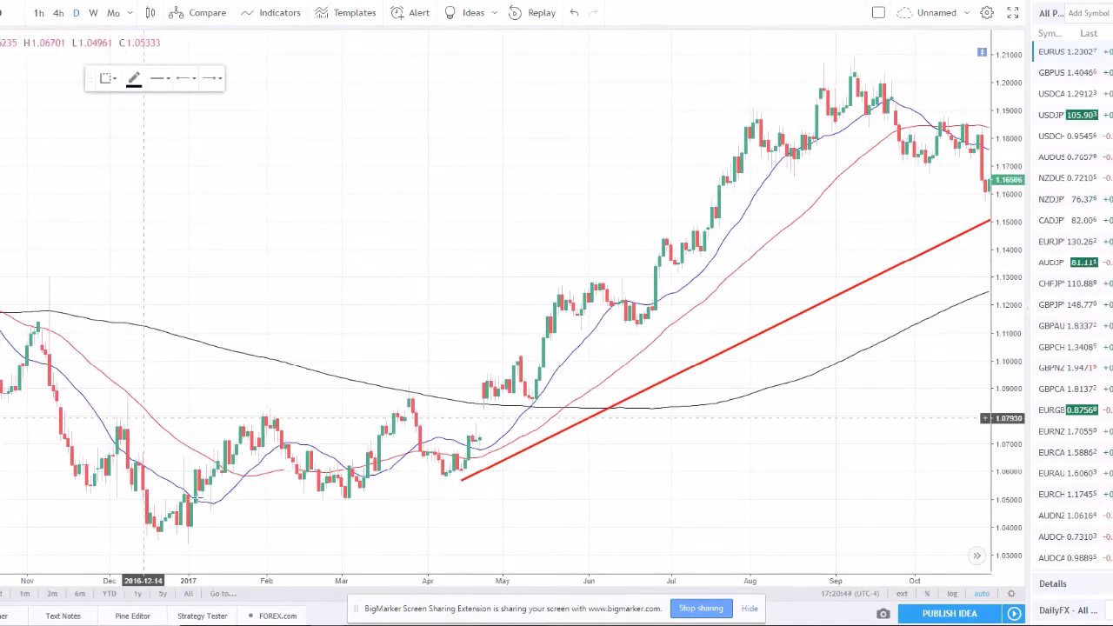
mouse_move(172, 522)
left_mouse_down()
mouse_move(267, 422)
mouse_move(300, 457)
left_mouse_up()
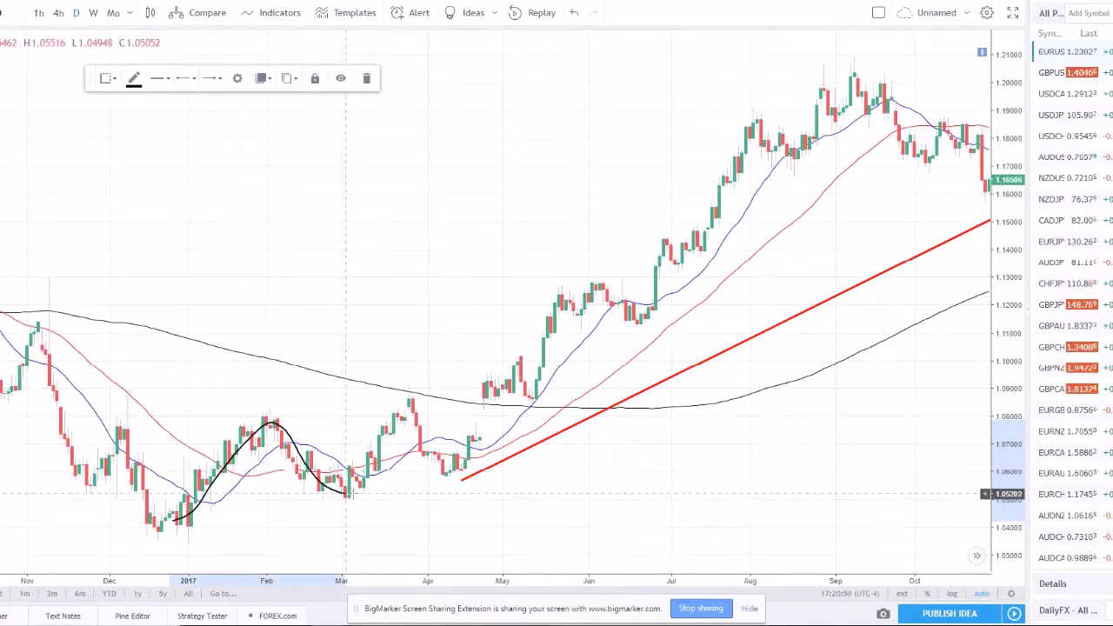
left_click_drag(365, 485, 388, 447)
left_click_drag(406, 400, 428, 426)
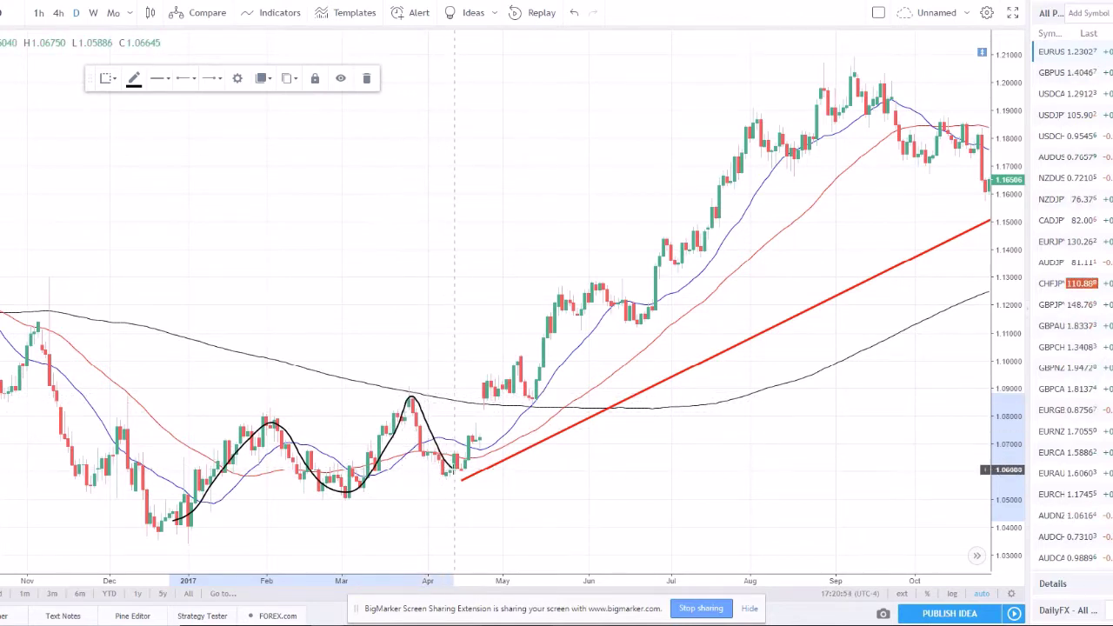
mouse_move(484, 441)
left_mouse_down()
mouse_move(508, 364)
mouse_move(537, 392)
left_mouse_up()
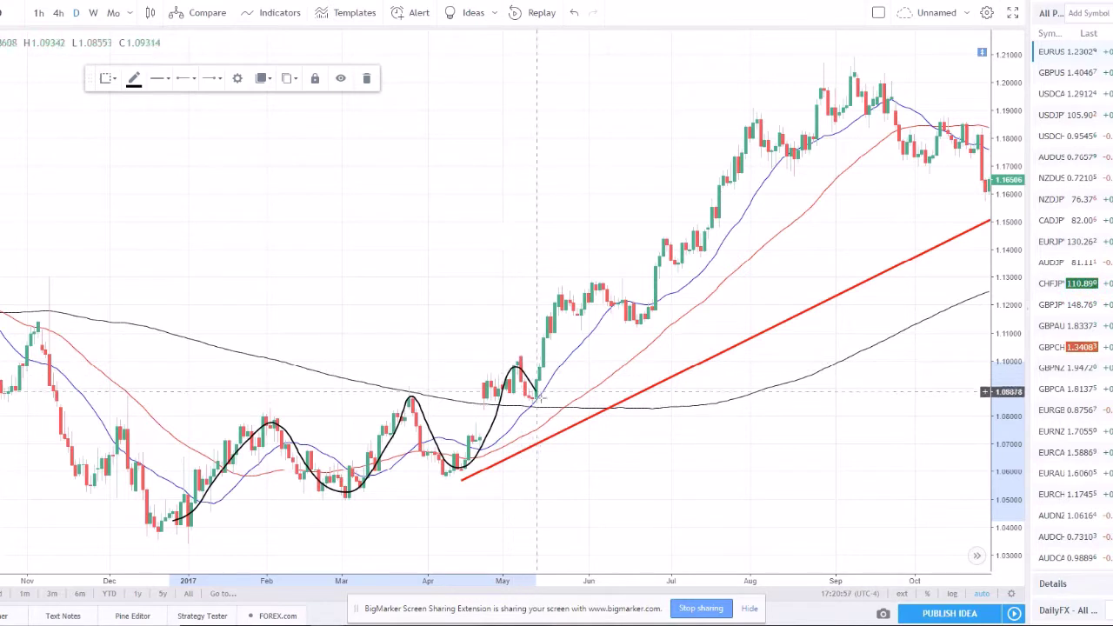
left_click(401, 240)
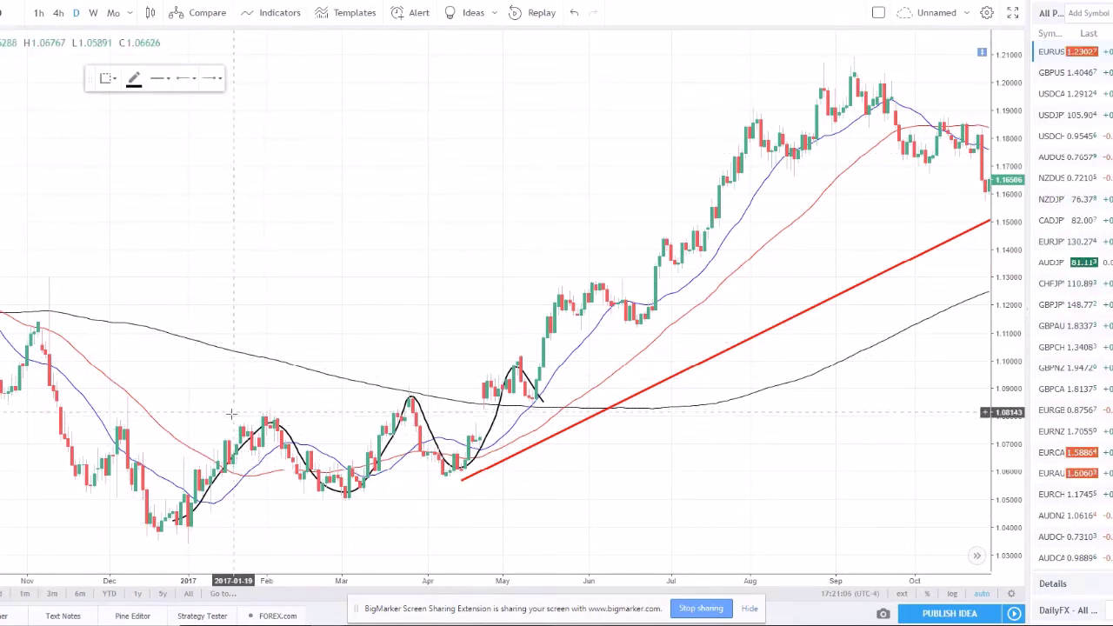
- Mark the February, March and May 2017 highs and the March and April lows with short horizontal freehand lines
left_click_drag(233, 416, 409, 418)
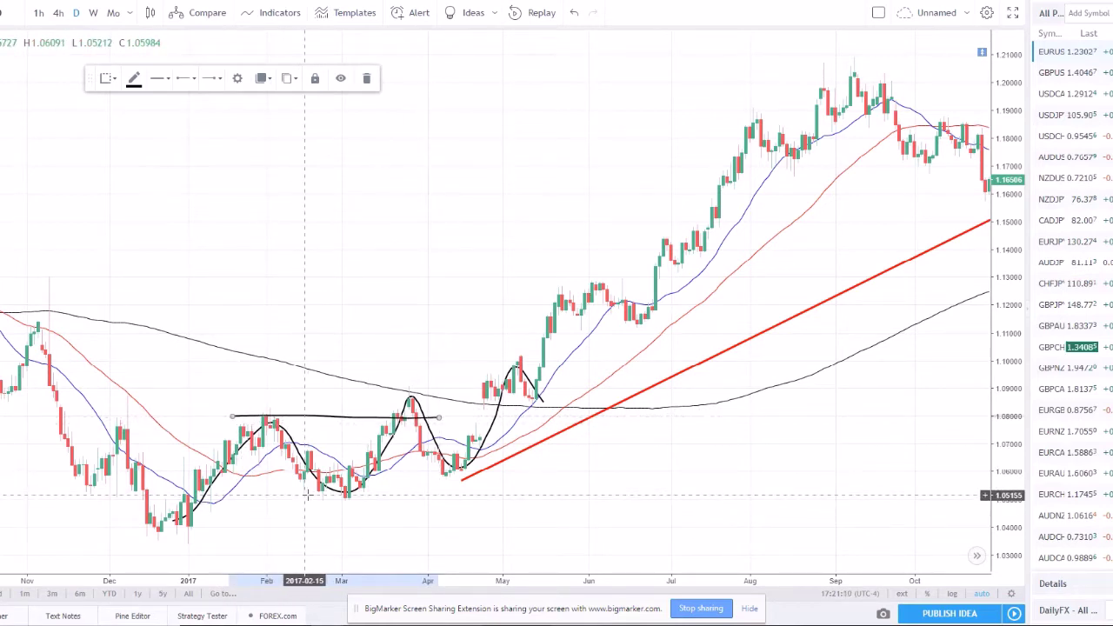
left_click_drag(307, 494, 395, 496)
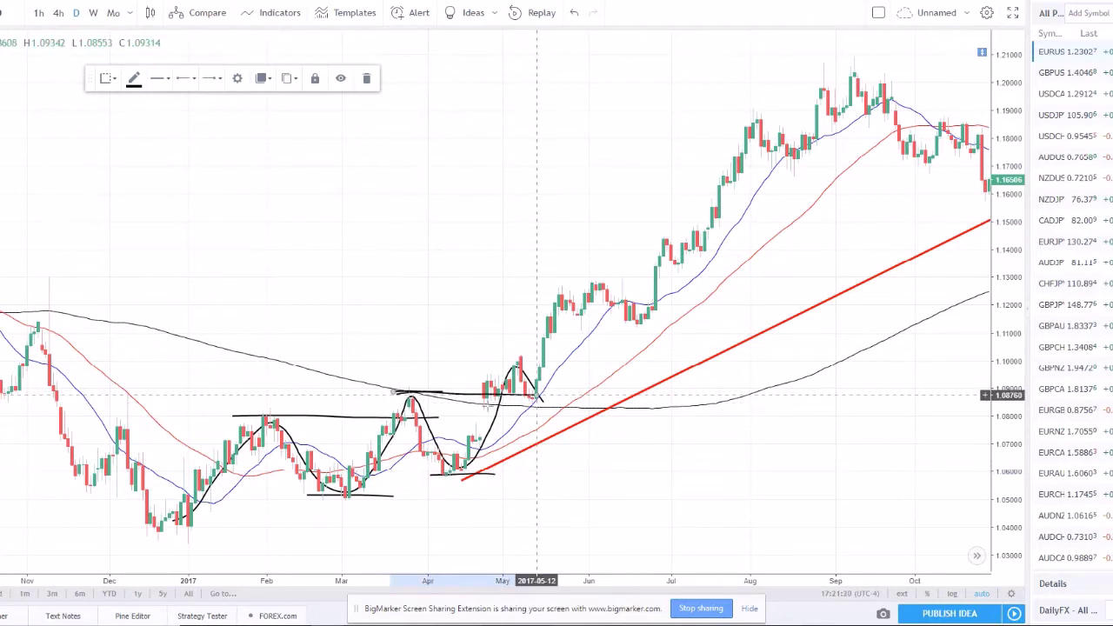
left_click(537, 359)
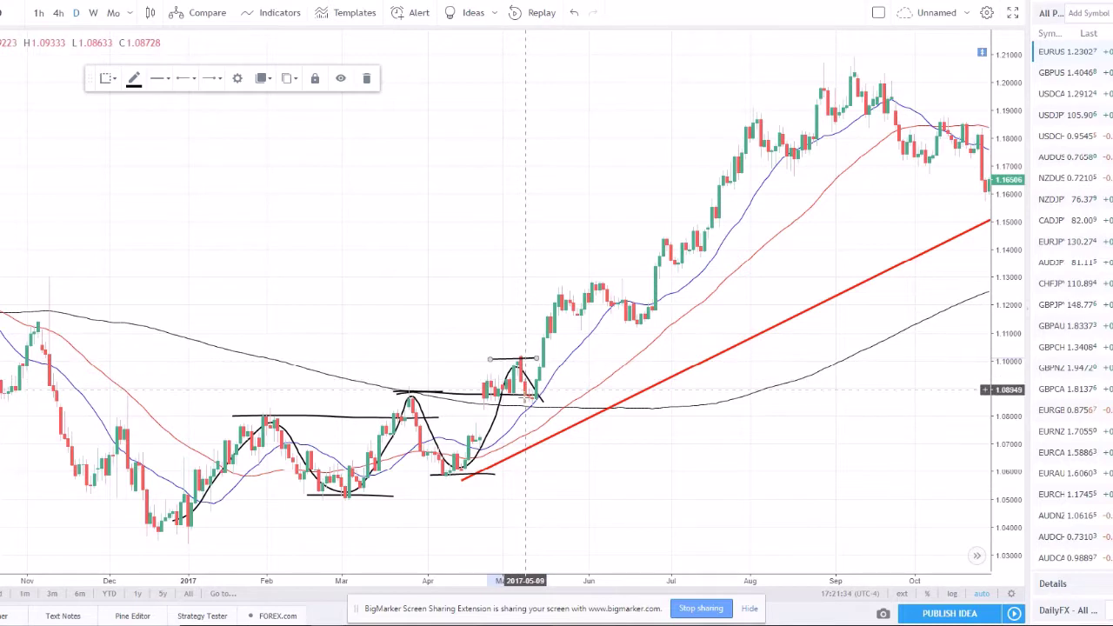
- Circle the May 2017 retest of the broken March high near 1.09, and try a freehand stroke up the rally to about 1.128
left_click(522, 402)
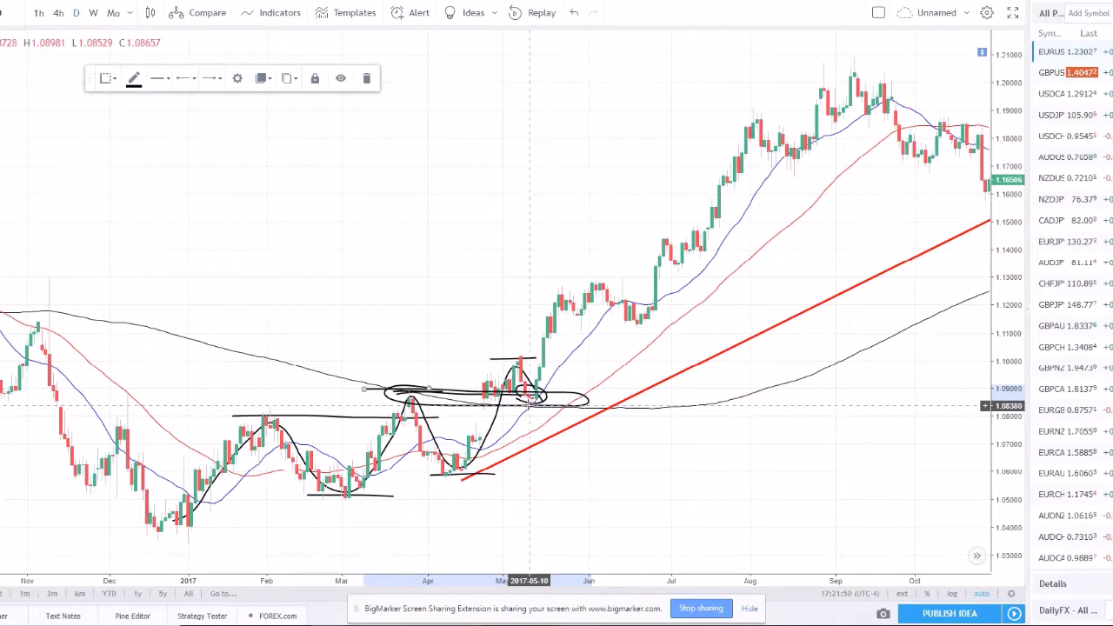
left_click_drag(545, 327, 572, 280)
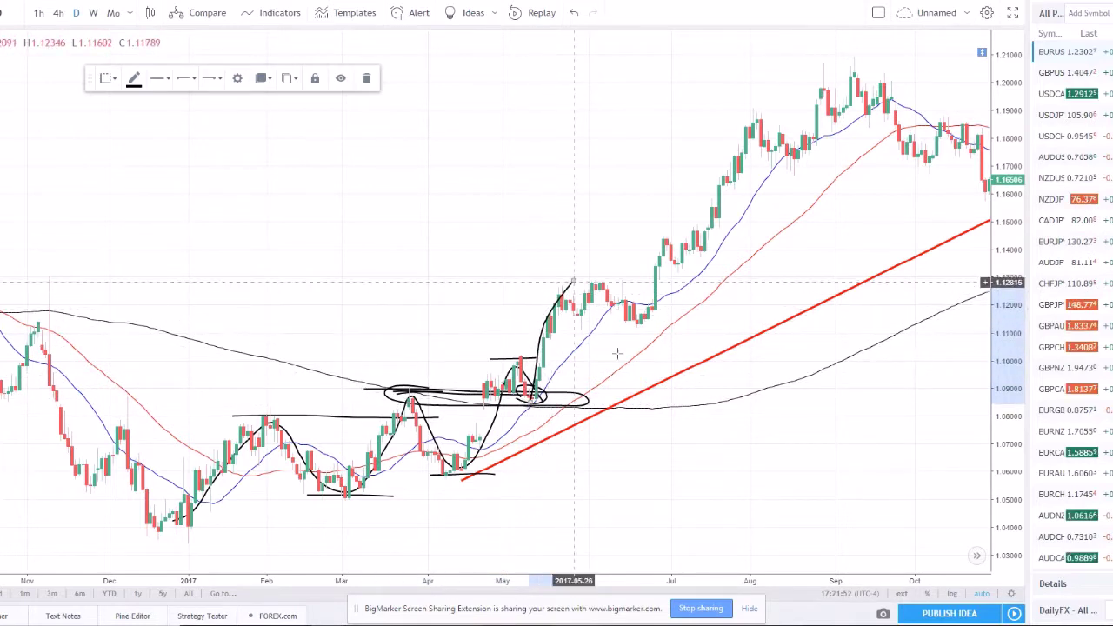
key("Delete")
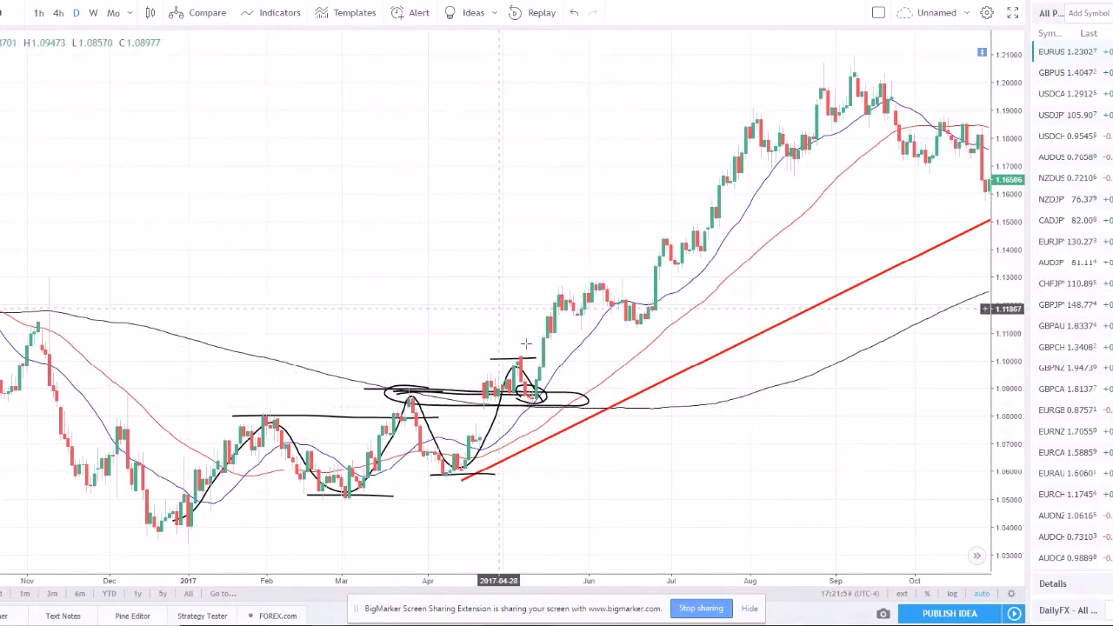
- Delete the May high line, the extra lines and ellipses around 1.09, the freehand wave and the circle at the retest
left_click(511, 364)
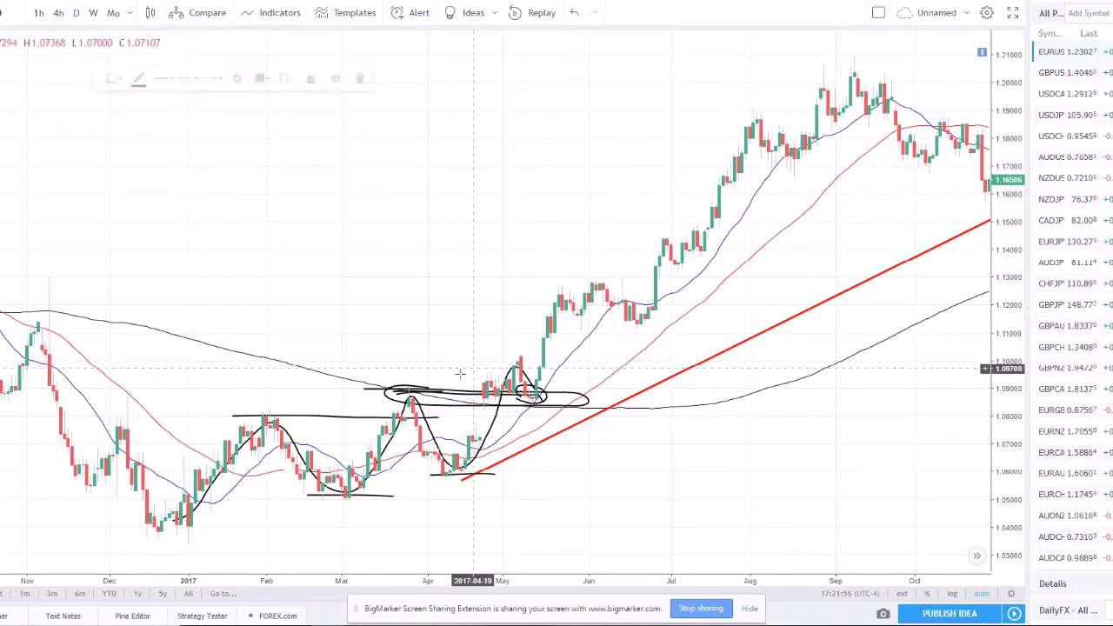
left_click(437, 394)
key("Delete")
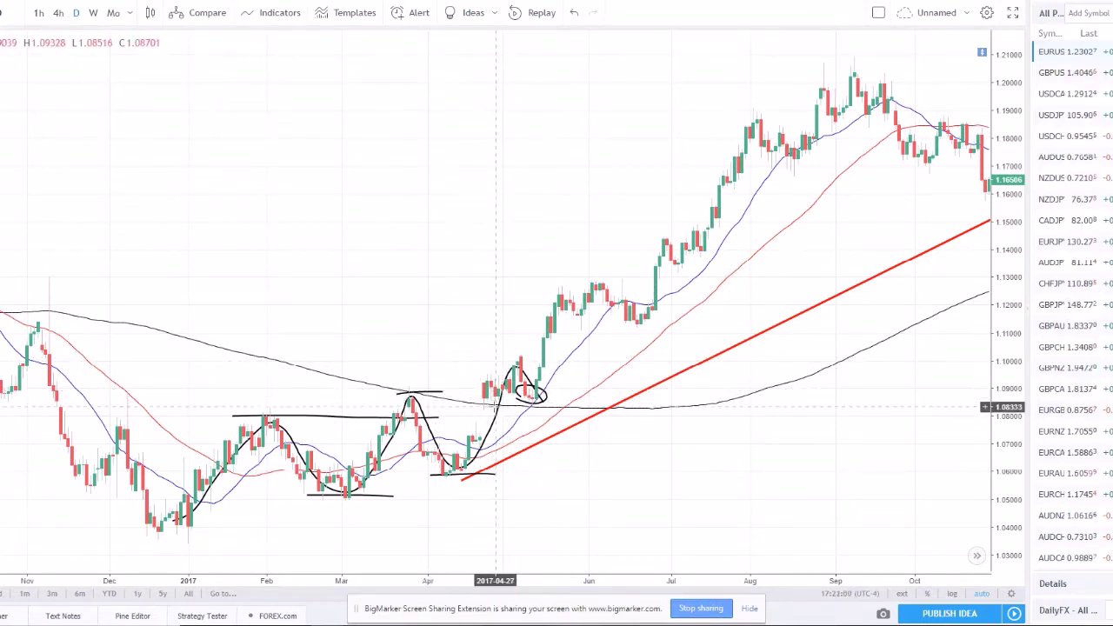
left_click(498, 414)
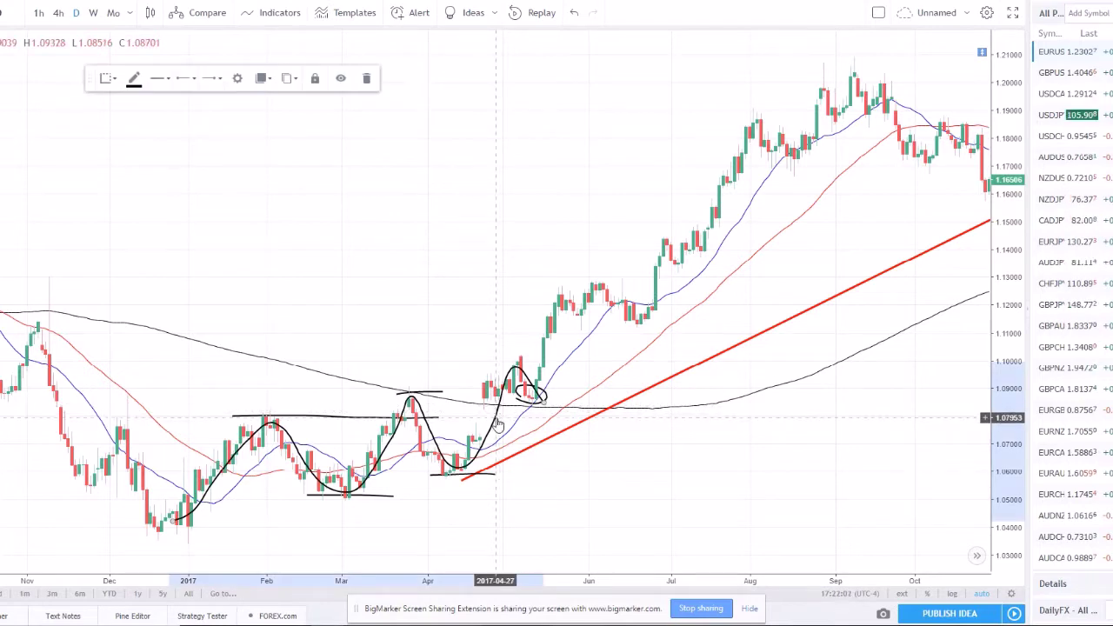
key("Delete")
left_click(538, 401)
key("Delete")
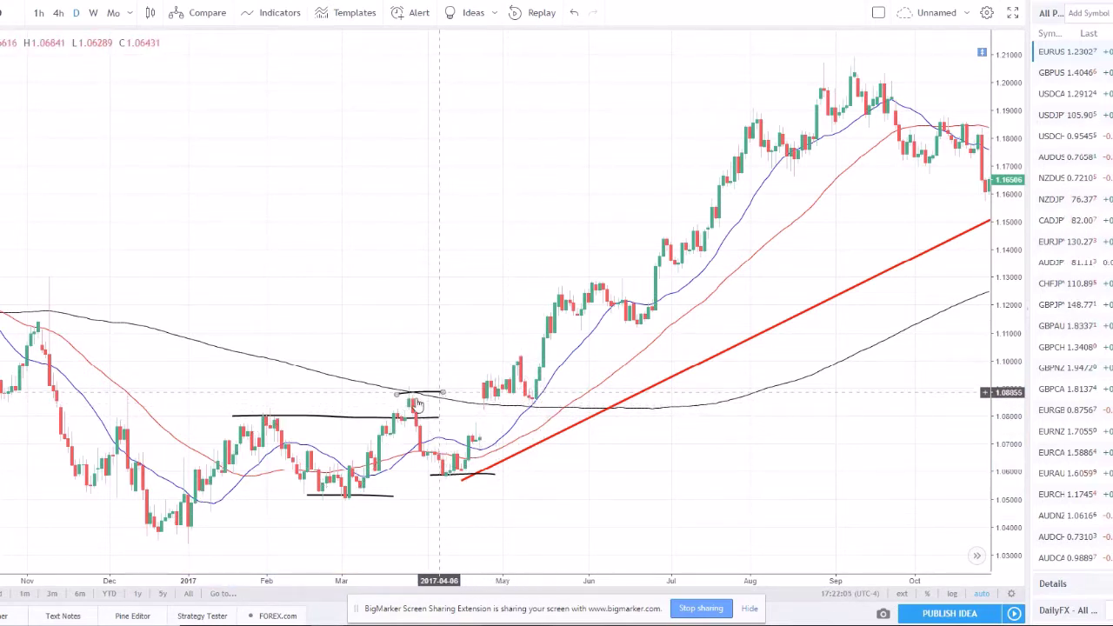
- Delete the remaining freehand lines at the February and March 2017 highs and at the March and April lows
left_click(345, 417)
key("Delete")
left_click(438, 397)
key("Delete")
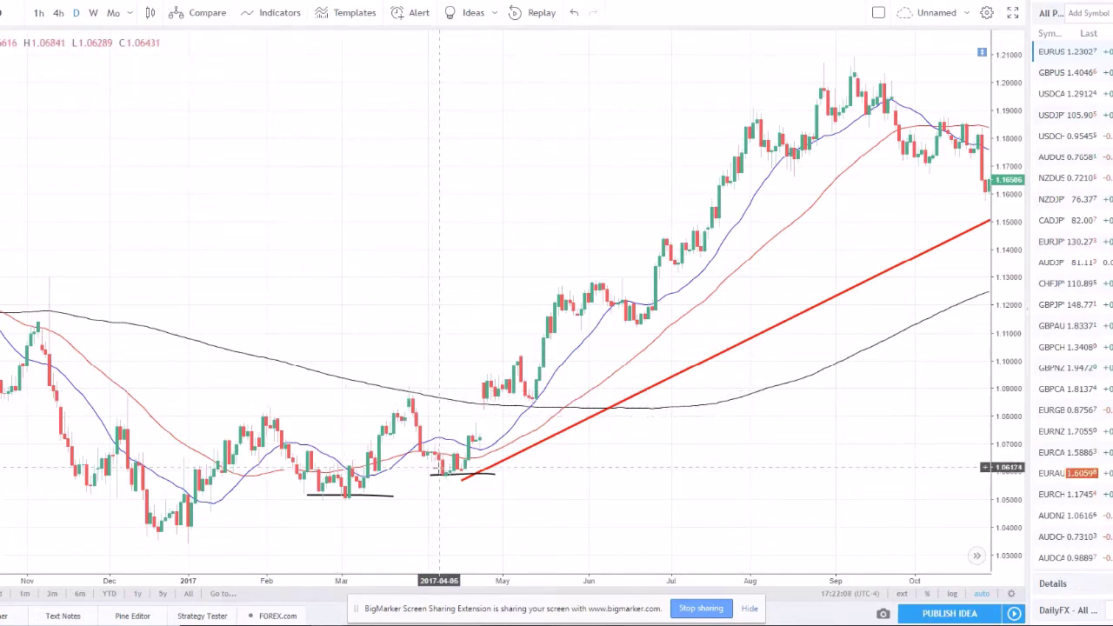
left_click(441, 475)
key("Delete")
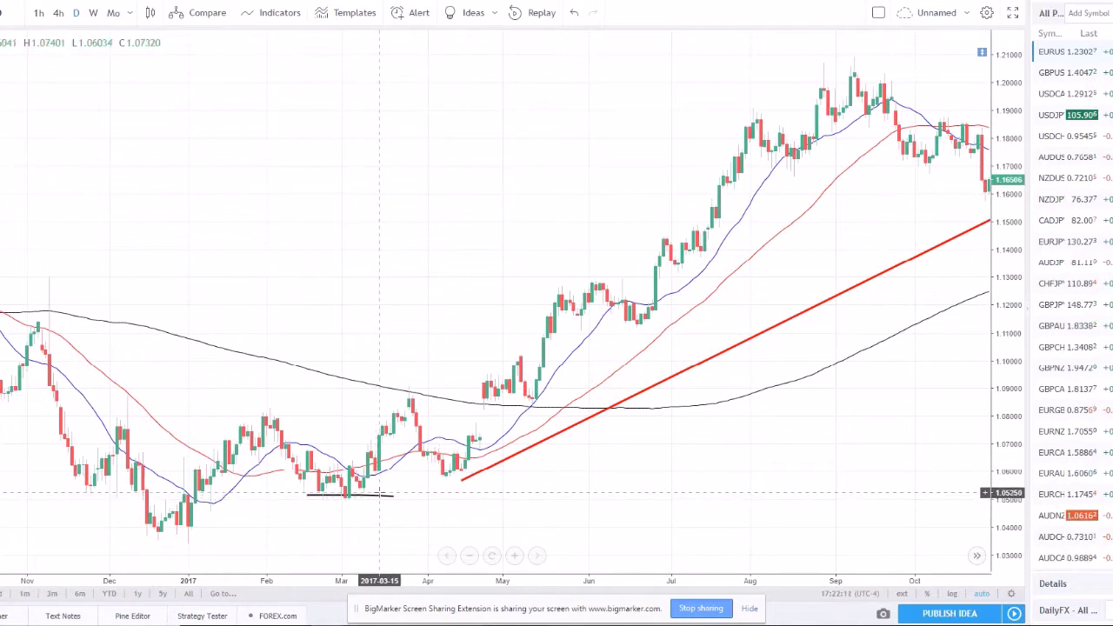
left_click(380, 497)
key("Delete")
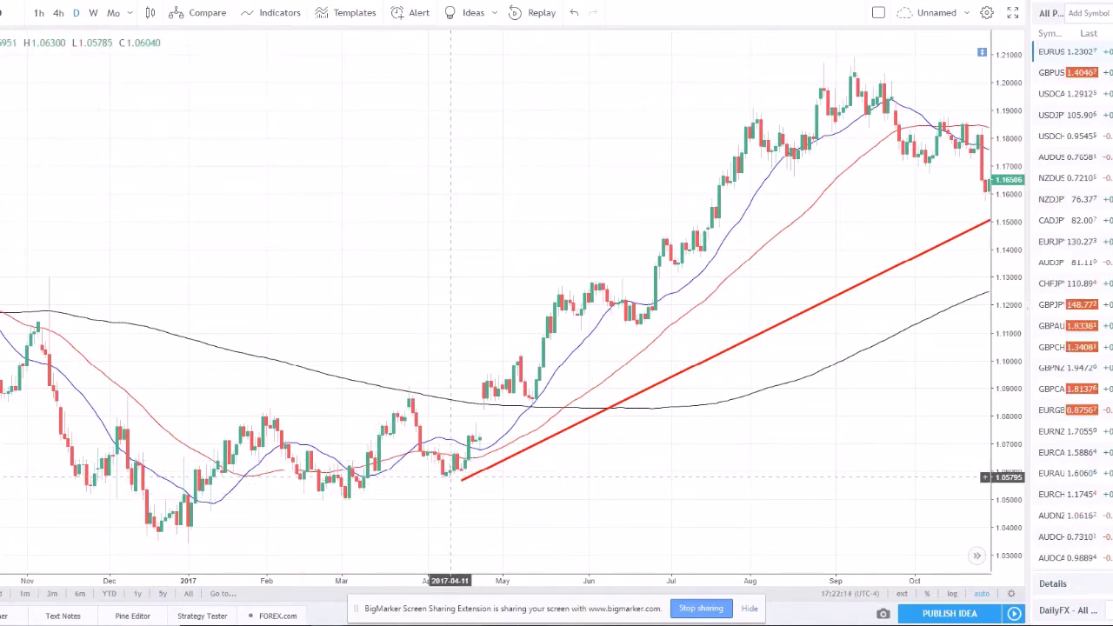
- Mark the successive swing highs and lows of the May to August 2017 uptrend with short freehand strokes
left_click(319, 424)
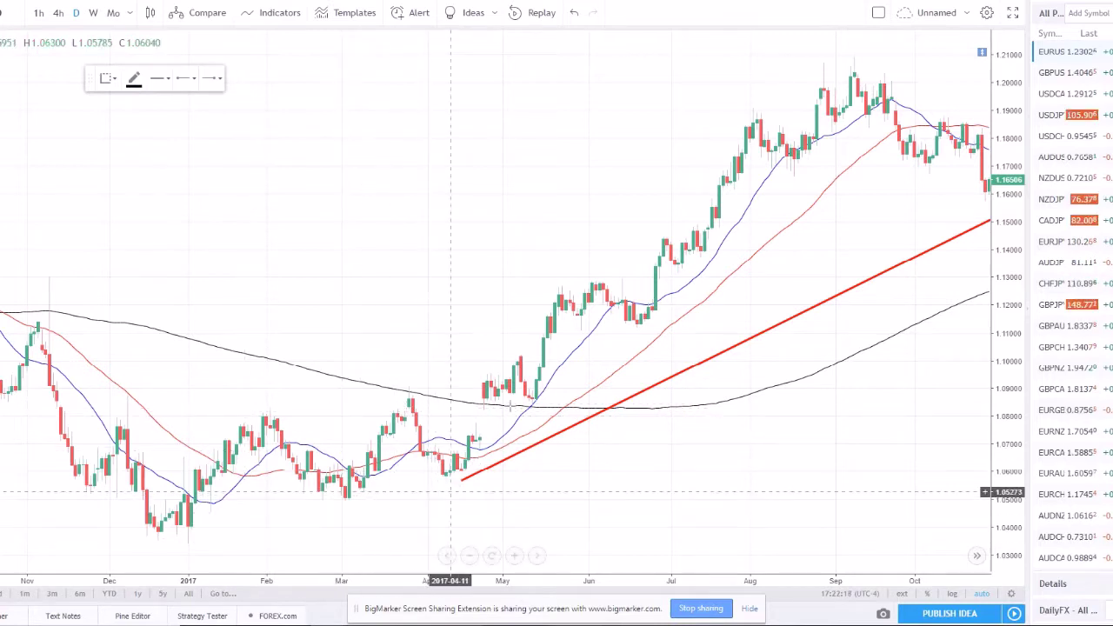
left_click_drag(505, 352, 514, 351)
left_click_drag(551, 283, 591, 282)
left_click_drag(632, 323, 658, 324)
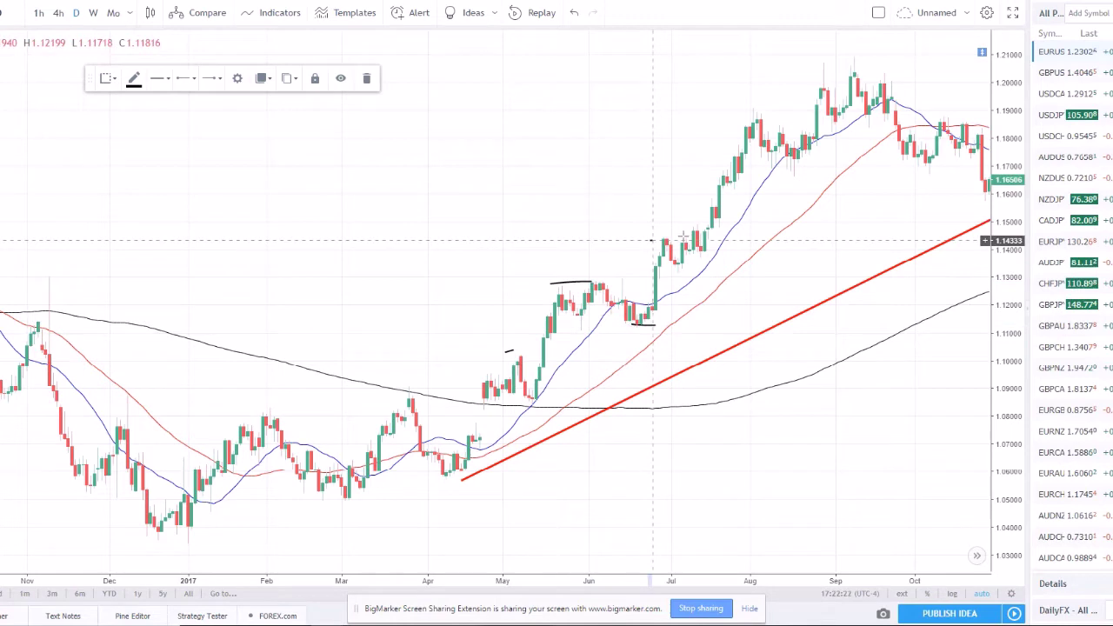
left_click_drag(652, 241, 682, 236)
left_click_drag(730, 120, 738, 114)
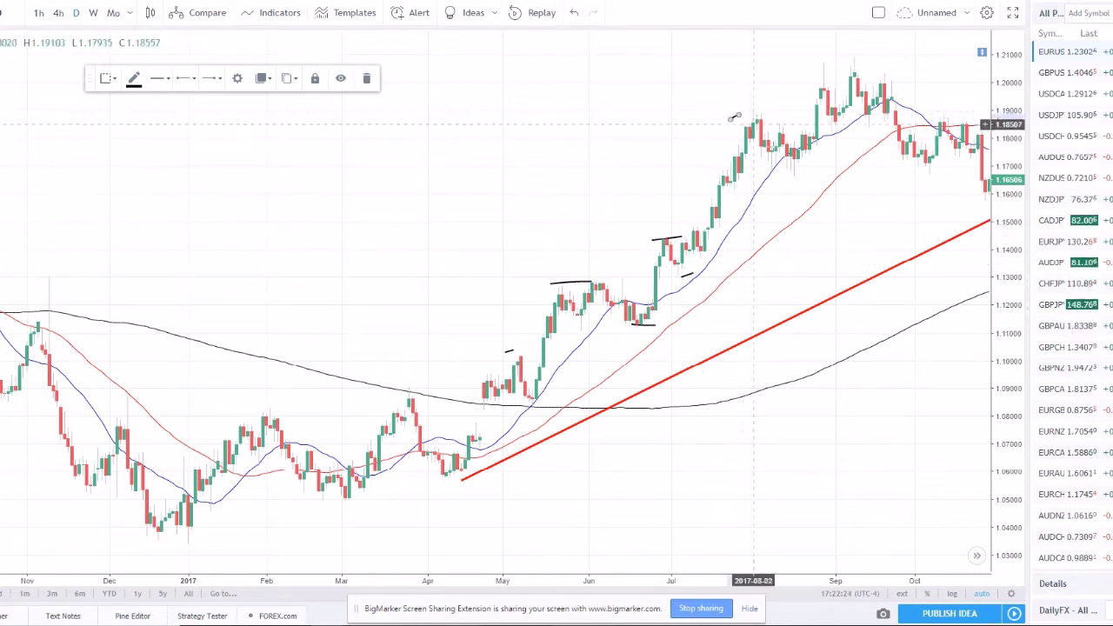
- Delete the short freehand strokes marking the May to August 2017 swing highs and lows
key("Delete")
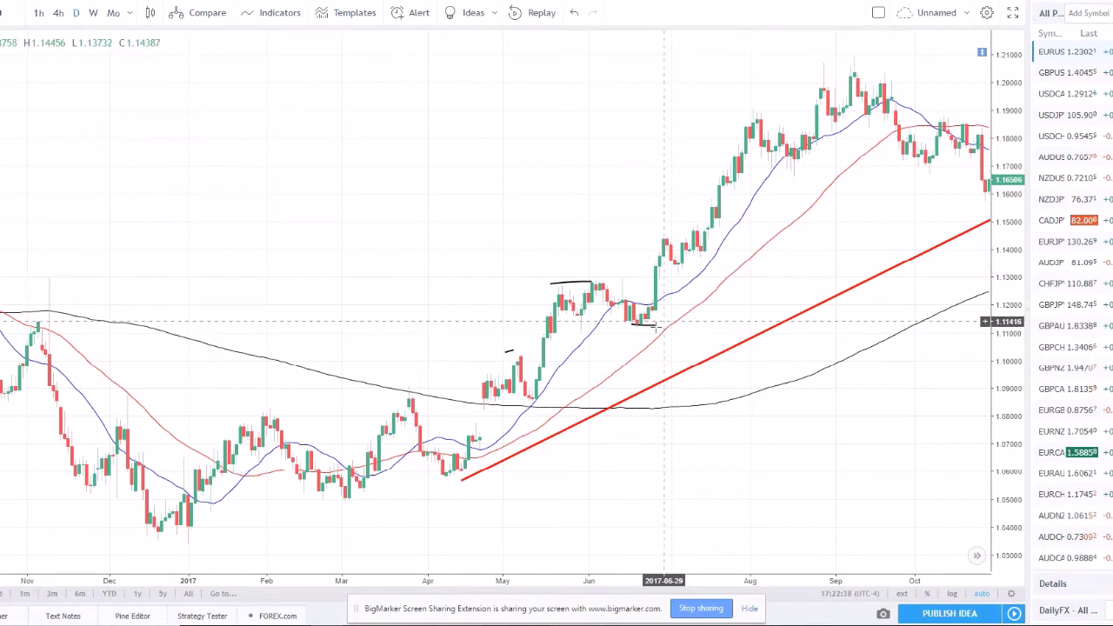
left_click(652, 322)
key("Delete")
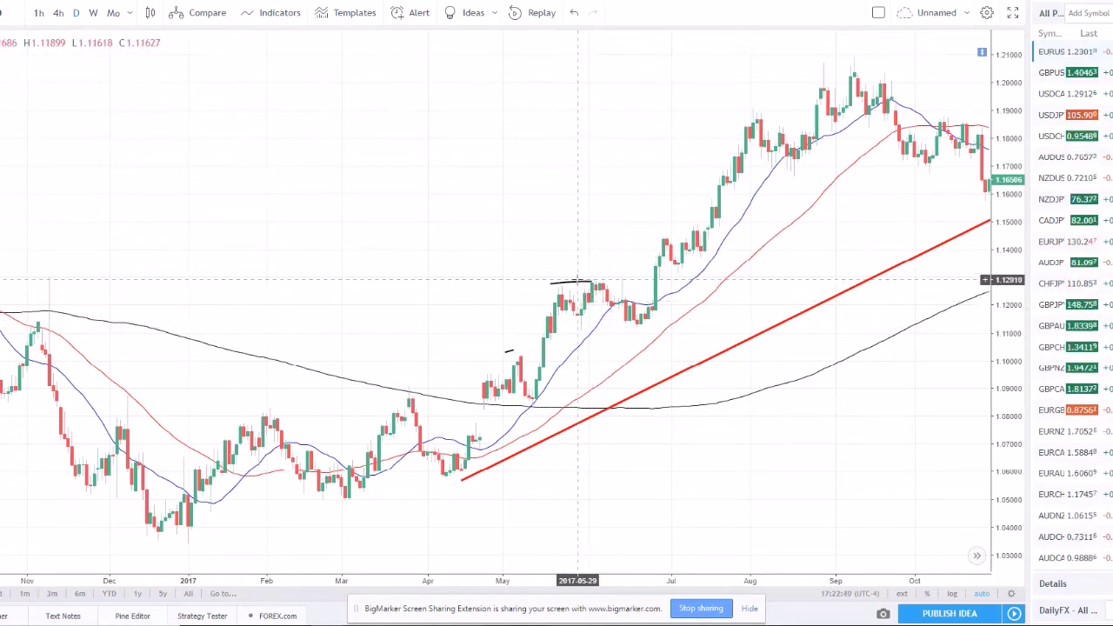
left_click(579, 283)
key("Delete")
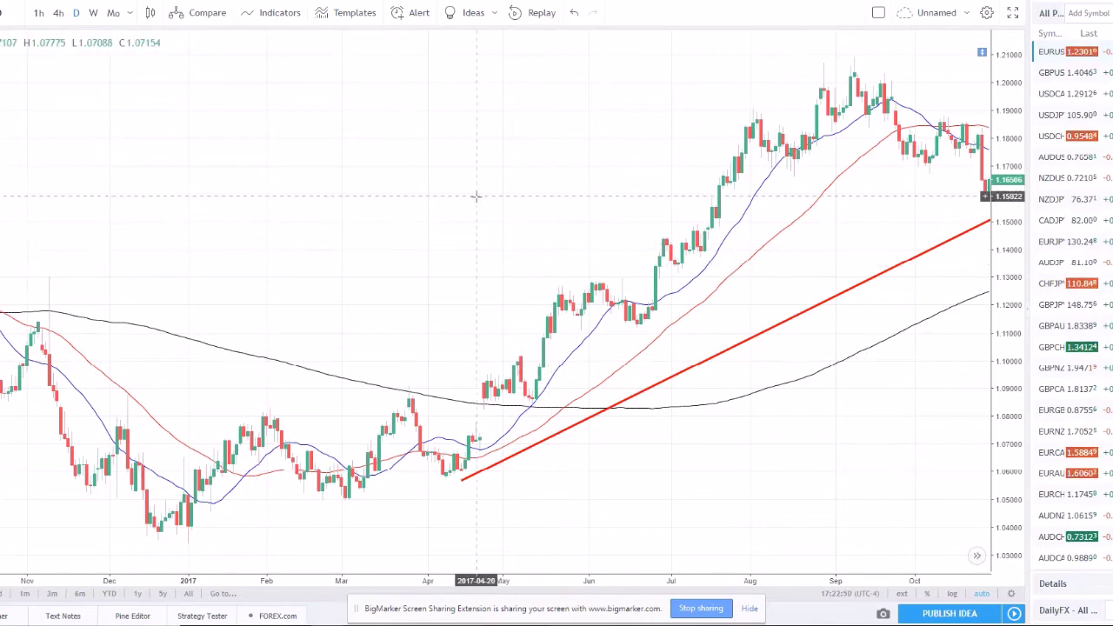
- Draw two falling trend lines around the August to November 2017 pullback, about 1.1710 to 1.1532 below and 1.2093 to 1.1680 above
scroll(498, 253, "right", 5)
scroll(759, 438, "down", 5)
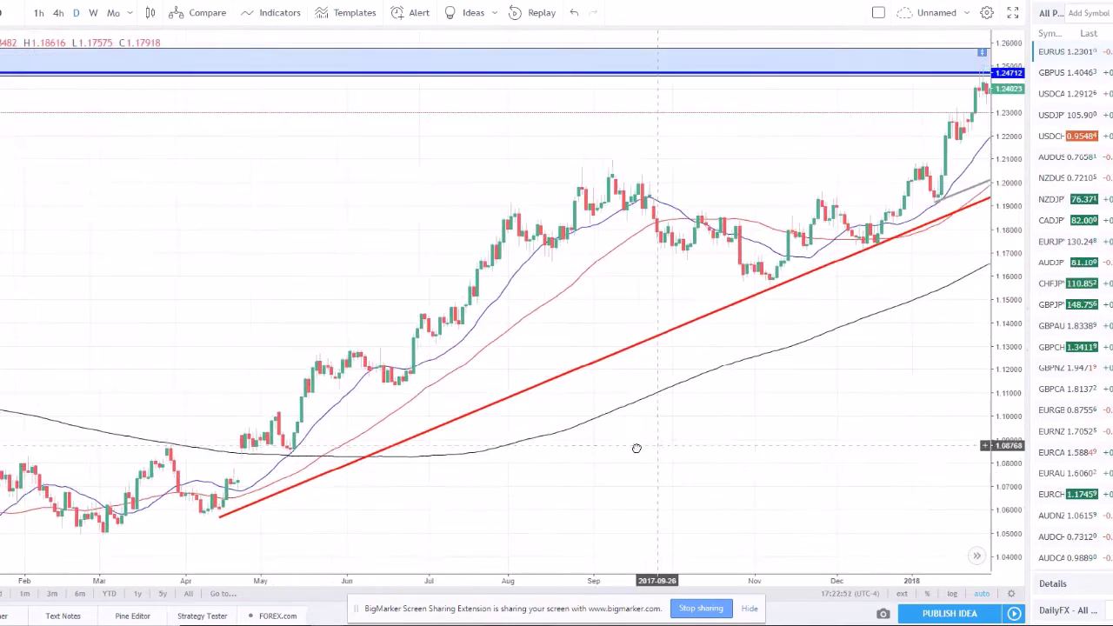
scroll(737, 420, "right", 6)
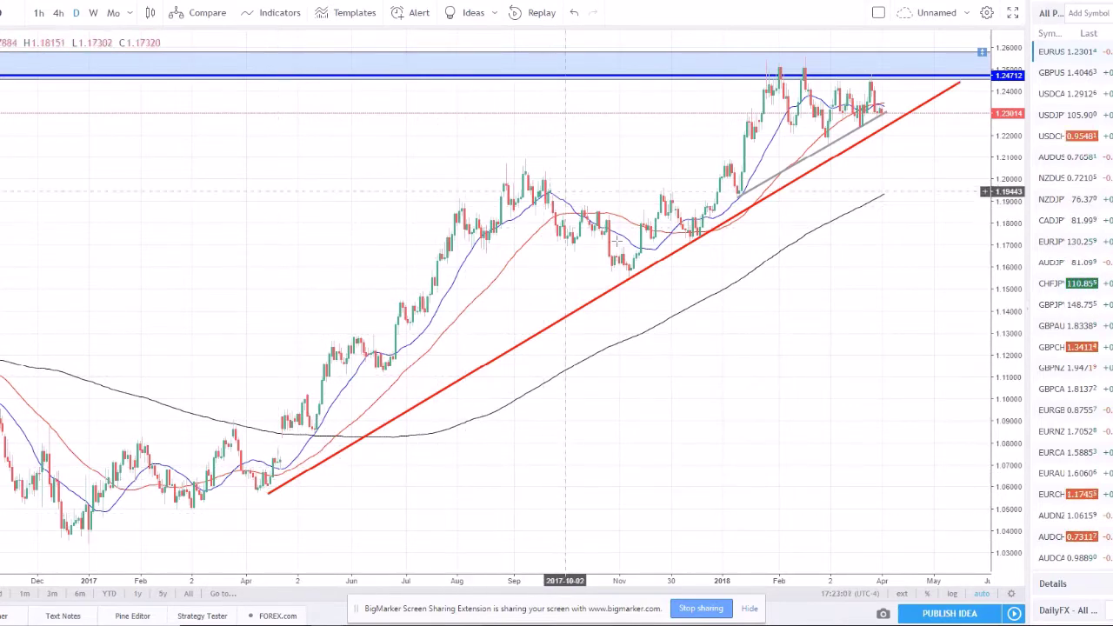
scroll(792, 376, "up", 4)
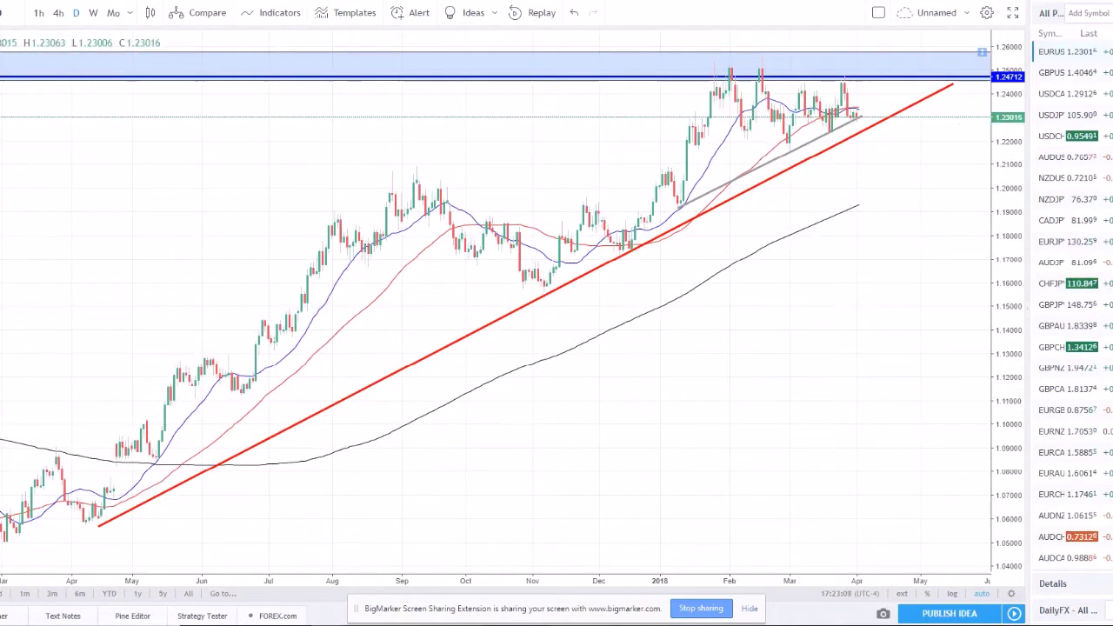
left_click(2, 69)
left_click(35, 70)
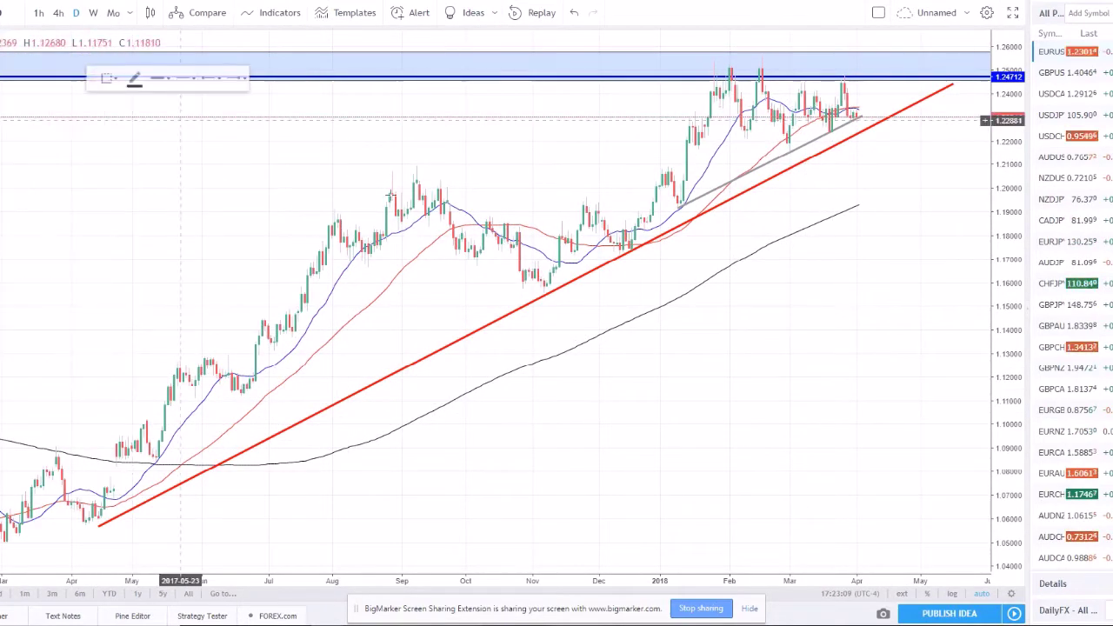
left_click(344, 258)
left_click(562, 298)
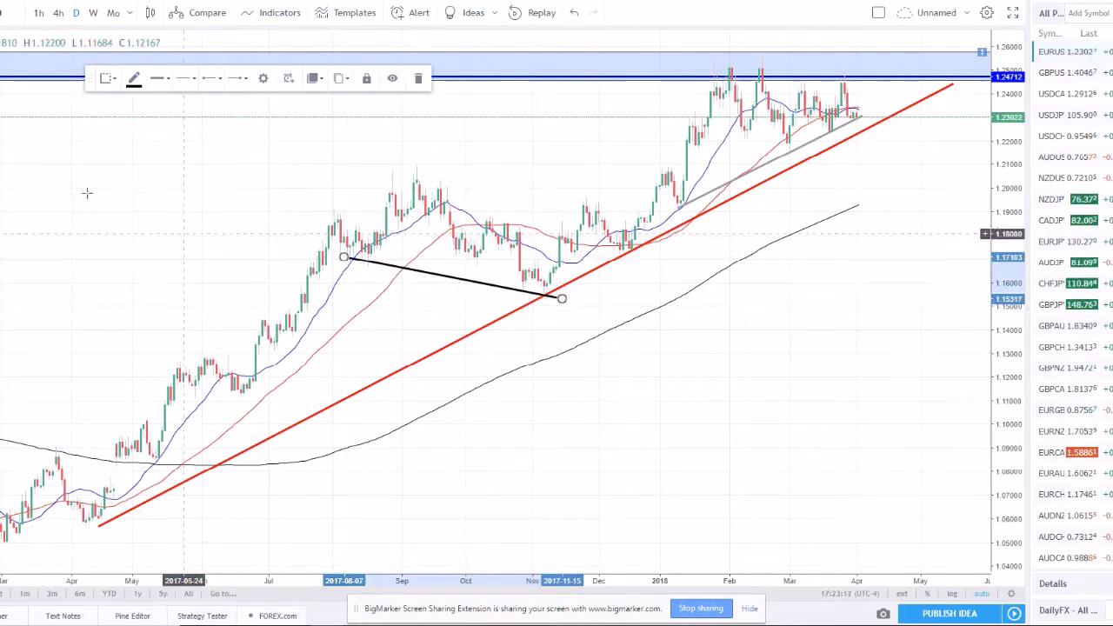
left_click(390, 167)
left_click(589, 264)
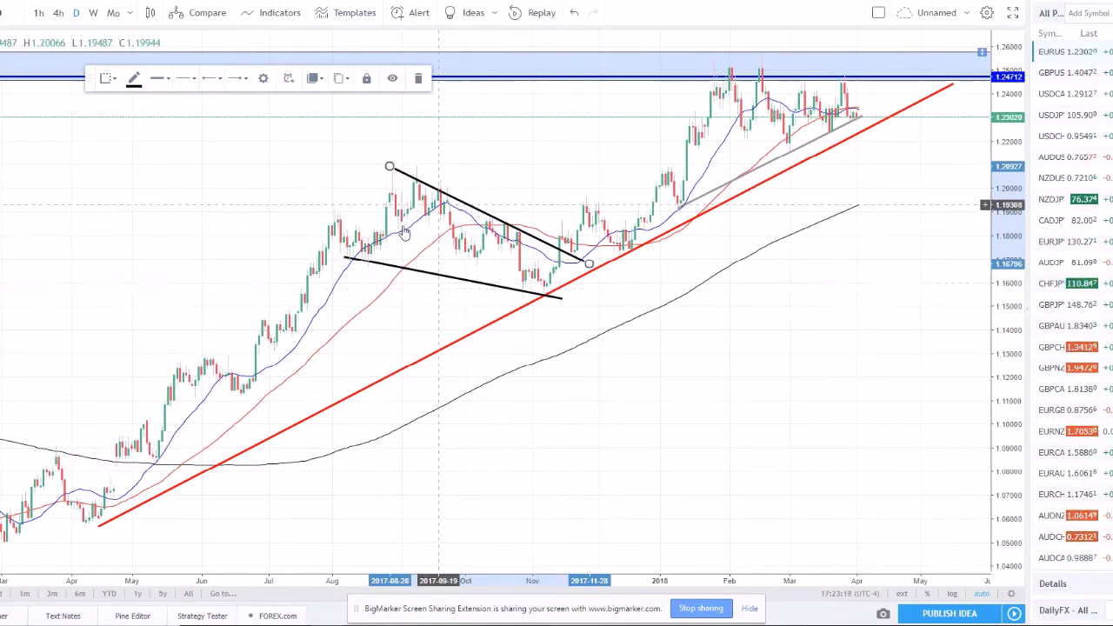
- Delete both falling trend lines around the August to November 2017 pullback
key("Delete")
left_click(434, 276)
key("Delete")
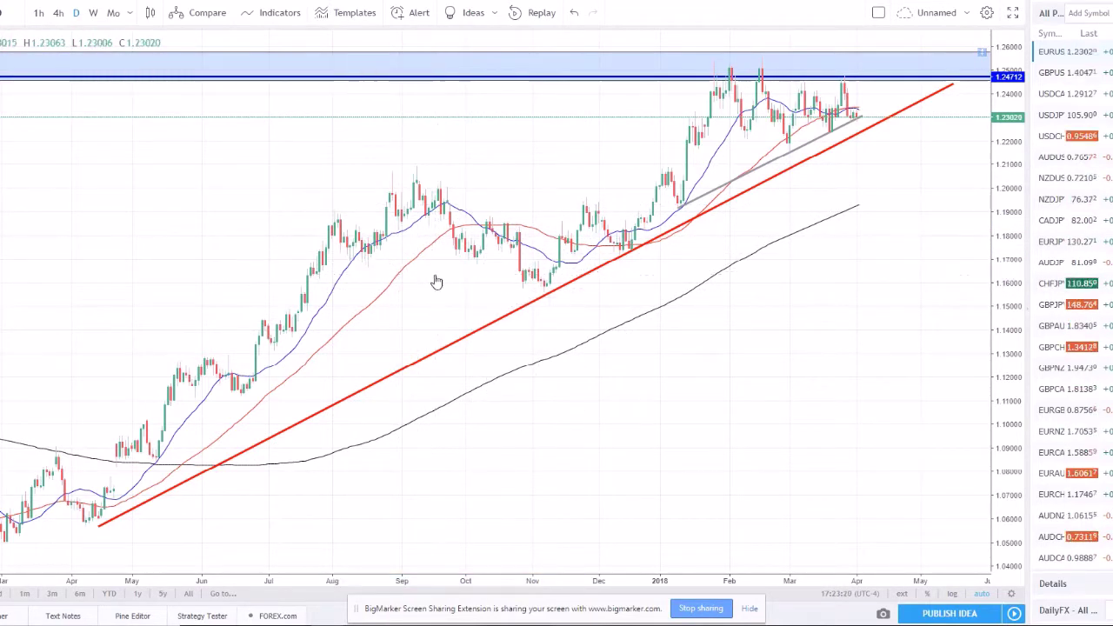
- Draw a rising trend line across the highs from about 1.0766 in December 2016 to about 1.2673 in January 2018, and delete it
scroll(143, 254, "down", 1)
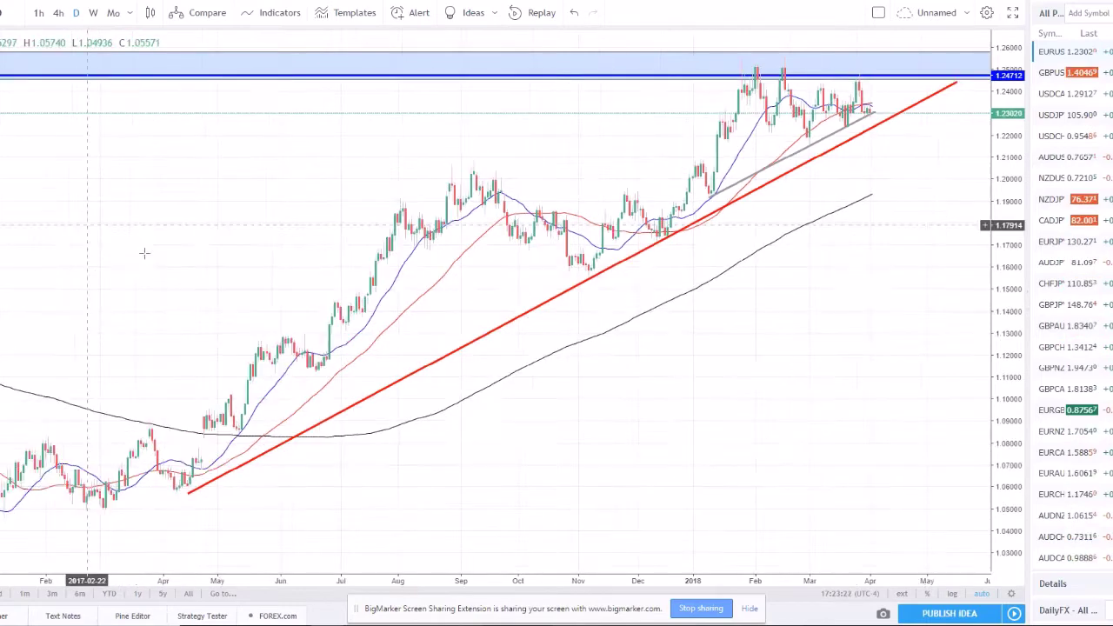
scroll(144, 253, "down", 2)
key("alt+t")
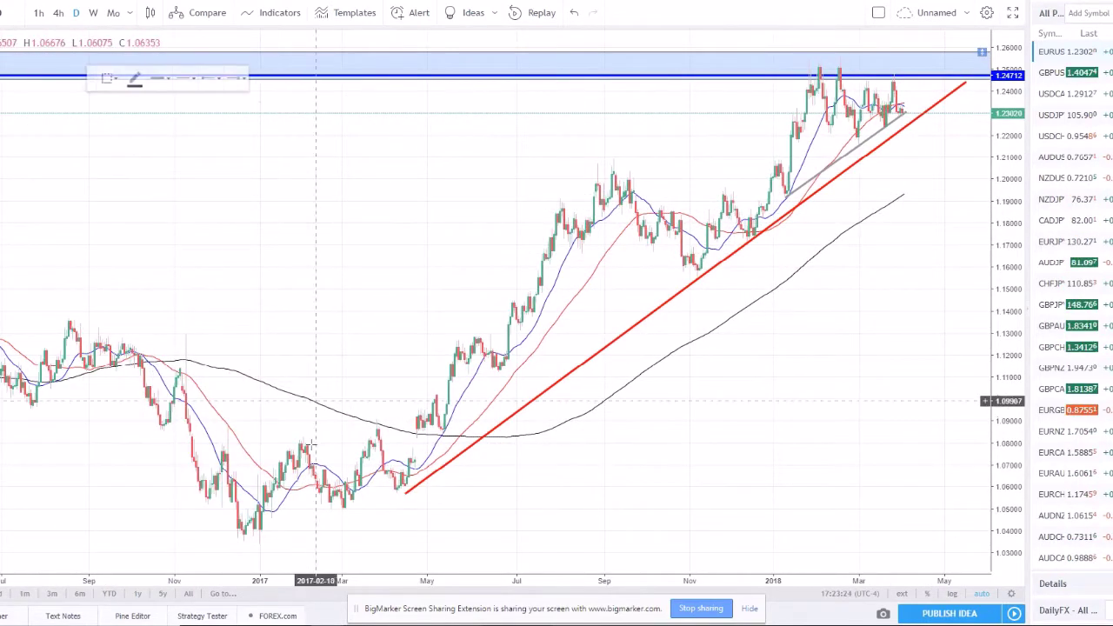
left_click(220, 449)
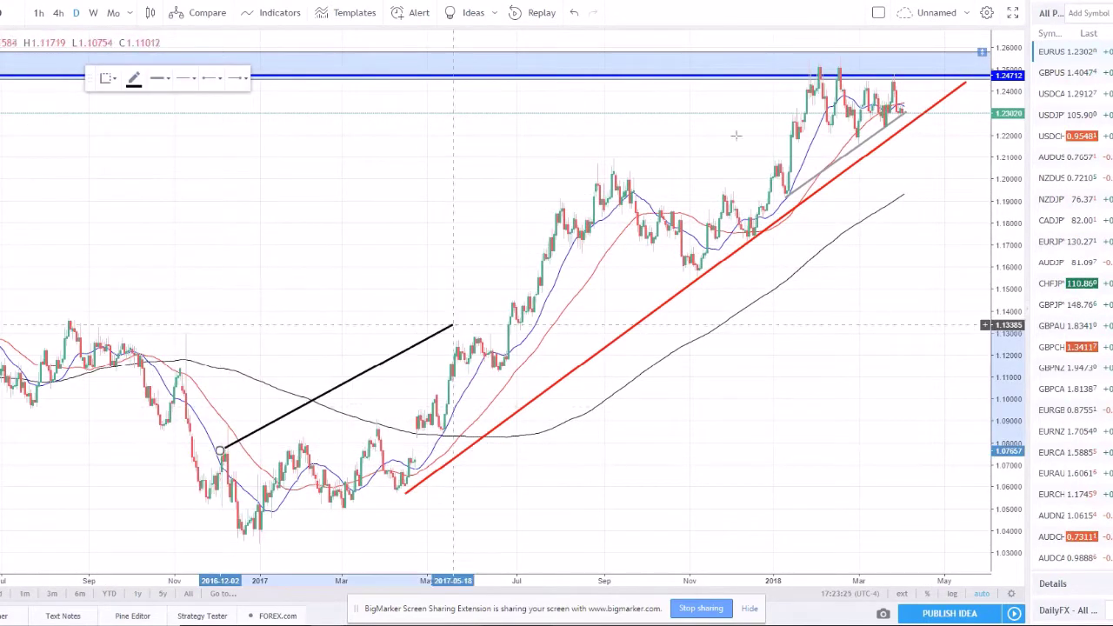
left_click(802, 33)
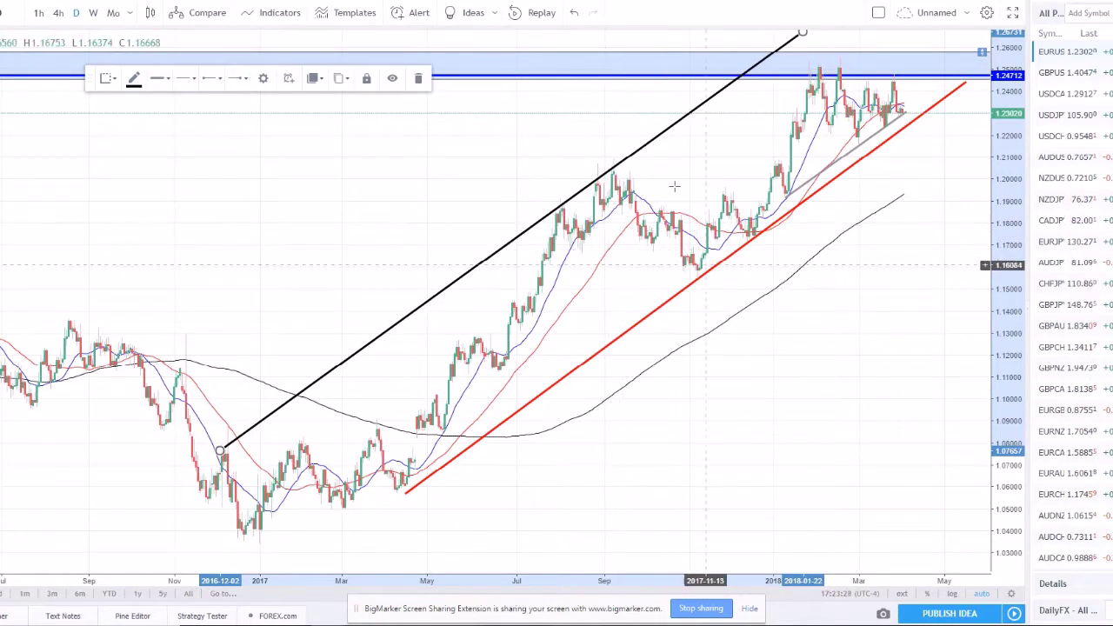
key("Delete")
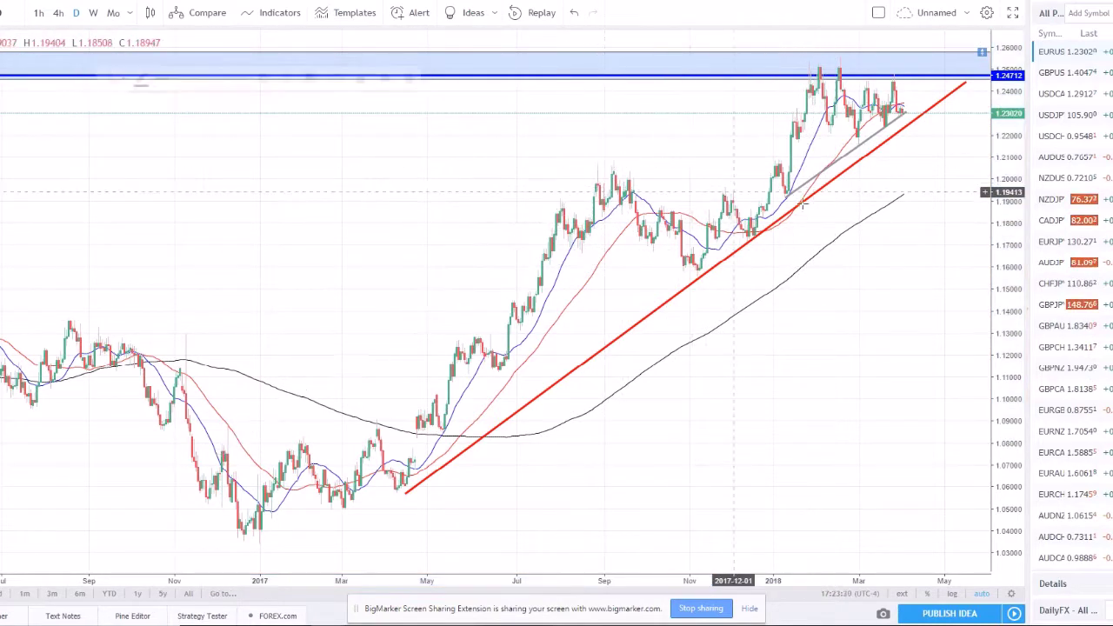
- On the 4-hour chart, draw a falling trend line from the 26 March 2018 high down to about 1.2297, and delete it
scroll(861, 369, "up", 3)
scroll(861, 369, "up", 3)
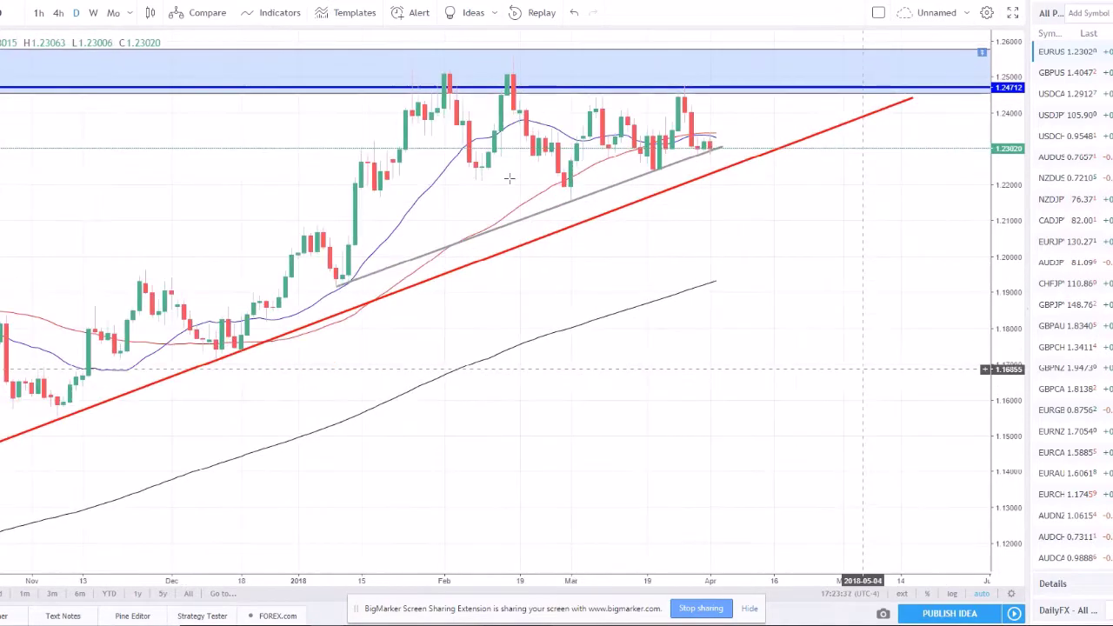
left_click(58, 14)
scroll(544, 252, "down", 3)
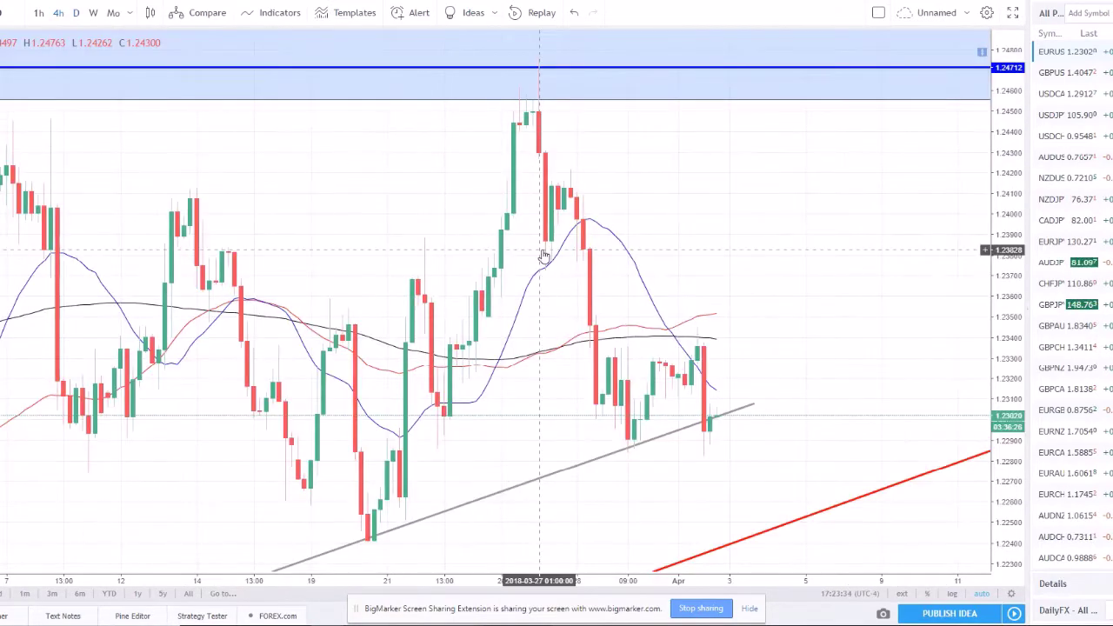
left_click_drag(880, 413, 601, 452)
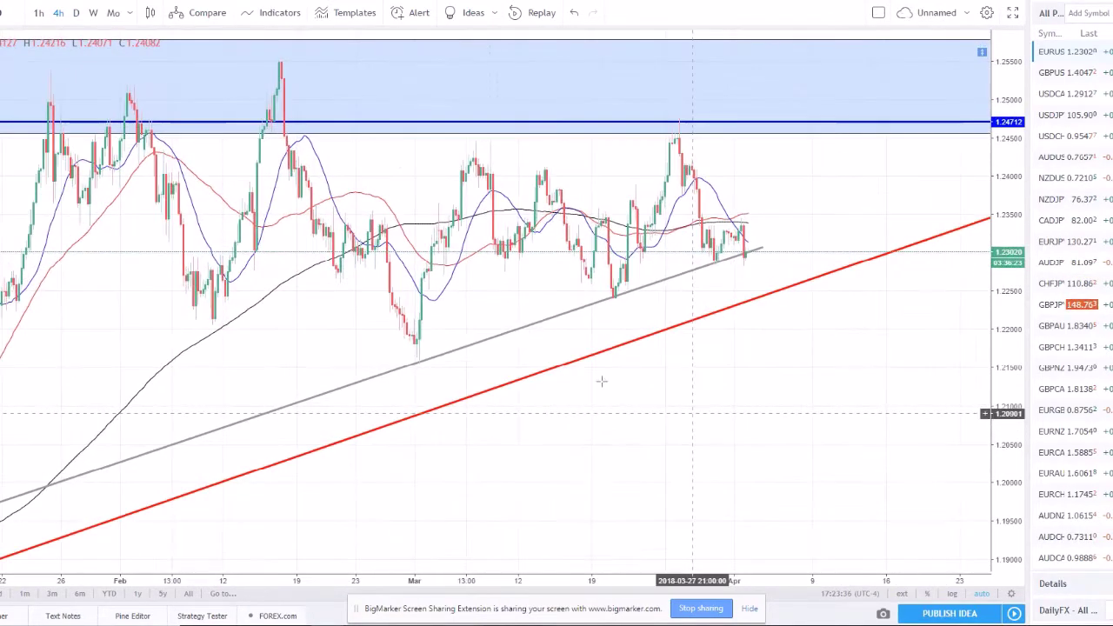
left_click(665, 129)
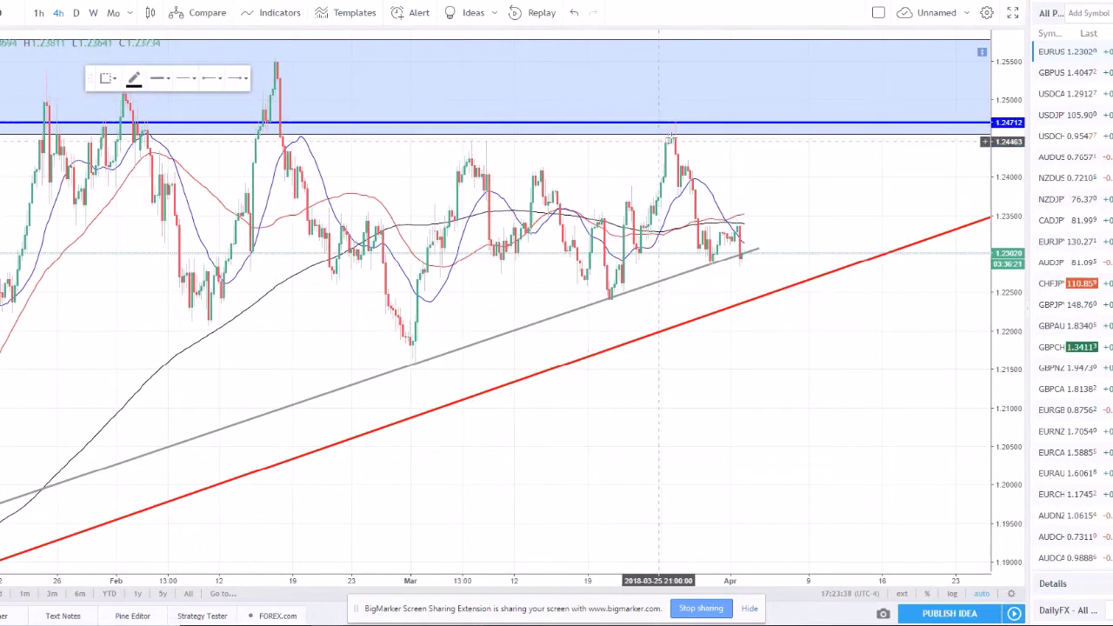
left_click(761, 255)
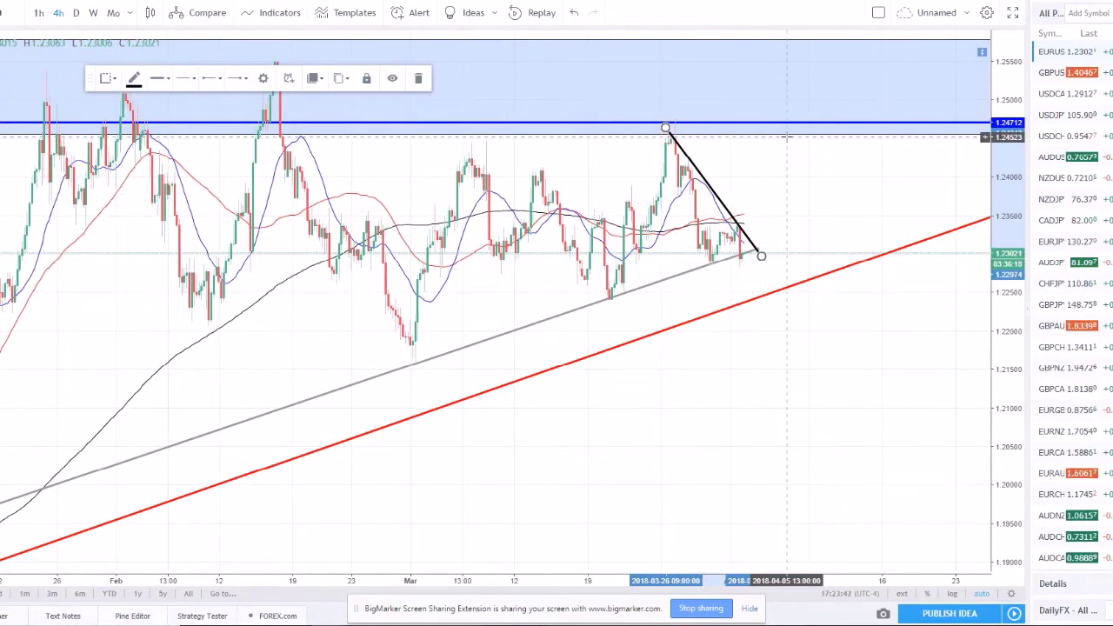
key("Delete")
- Examine the long-term trend below the blue resistance zone on the weekly chart
scroll(852, 266, "down", 5)
scroll(751, 315, "down", 3)
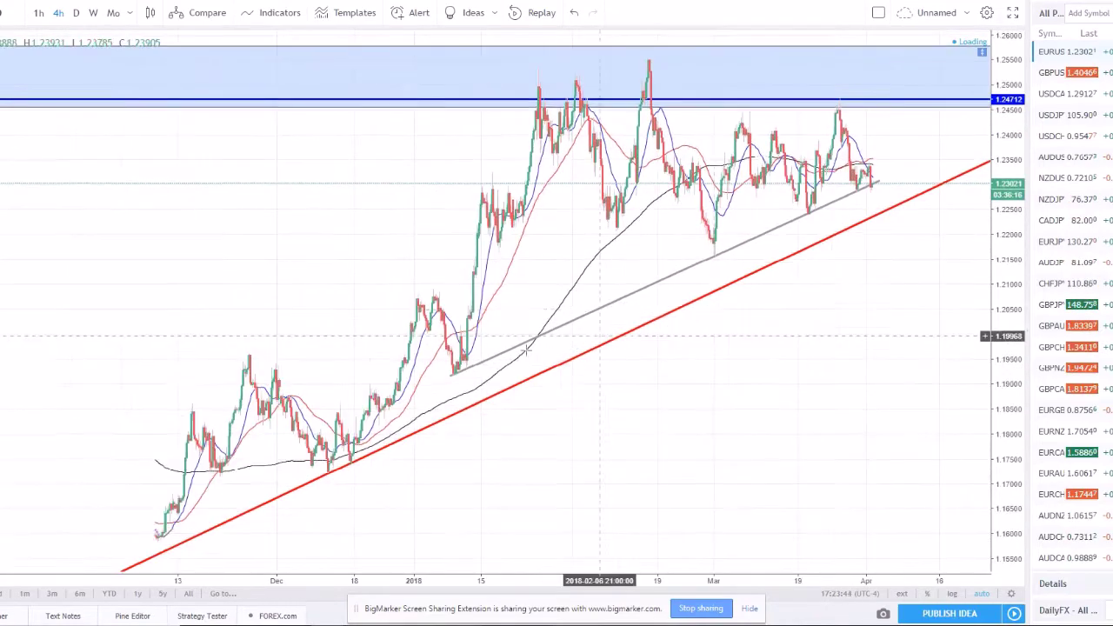
left_click(93, 15)
scroll(702, 415, "up", 5)
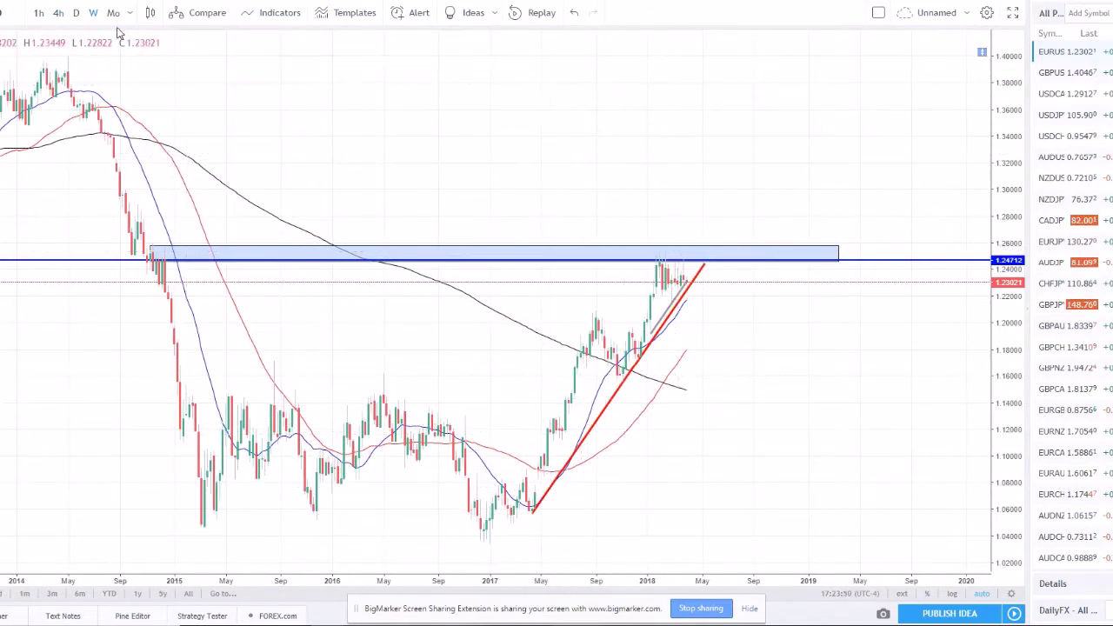
- Return to the daily chart and extend the grey rising trend line to about 1.243 at the start of May 2018
left_click(76, 13)
scroll(609, 261, "down", 2)
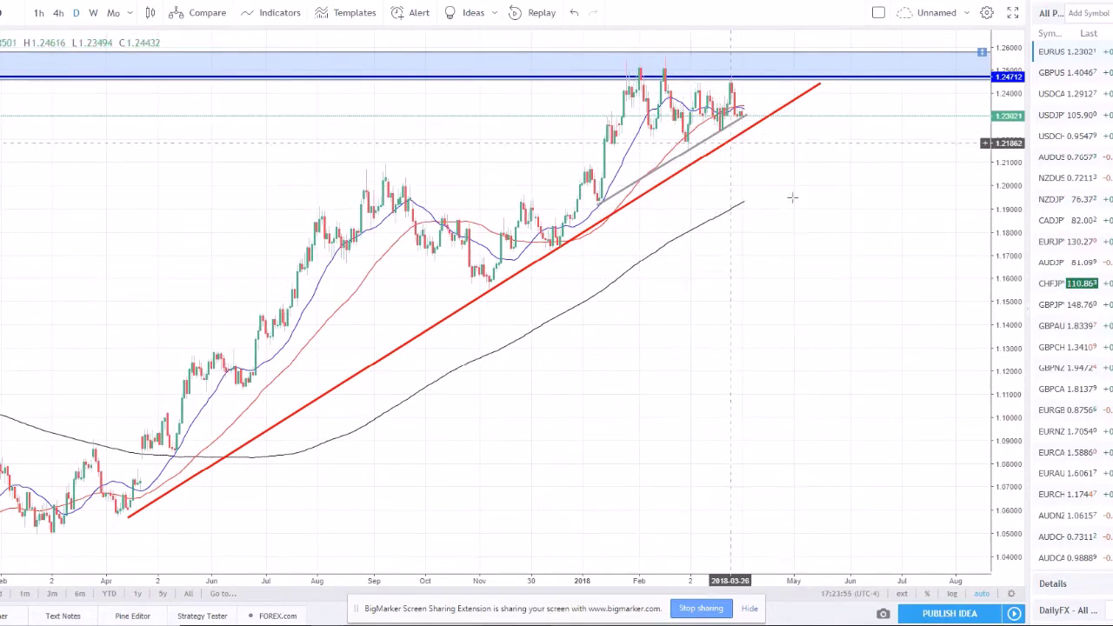
left_click_drag(739, 115, 796, 86)
left_click(833, 154)
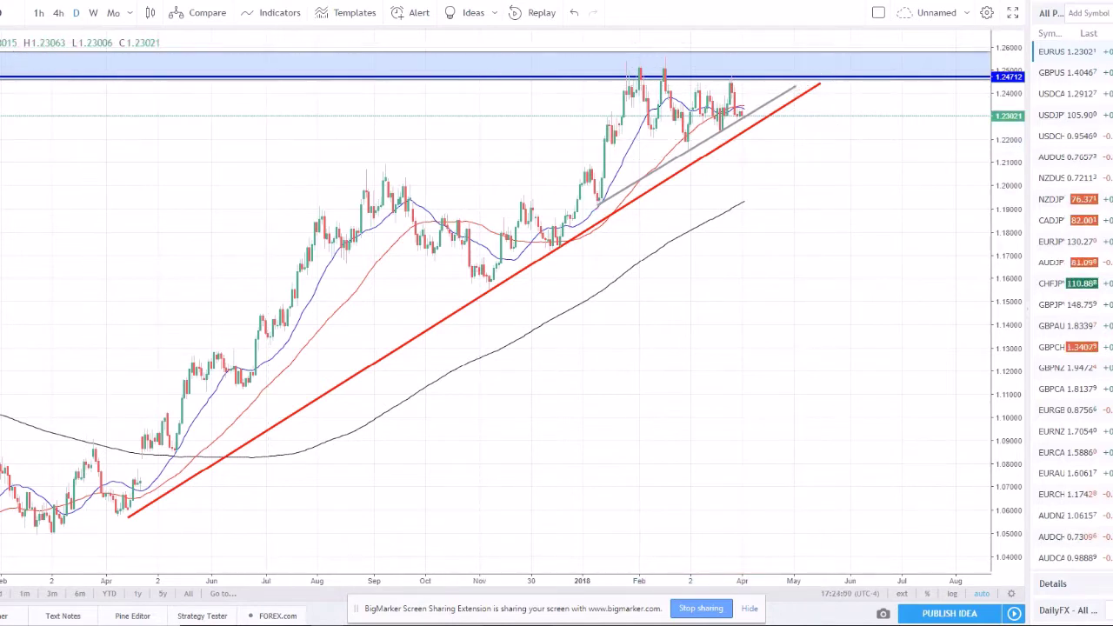
key("alt+t")
left_click(657, 62)
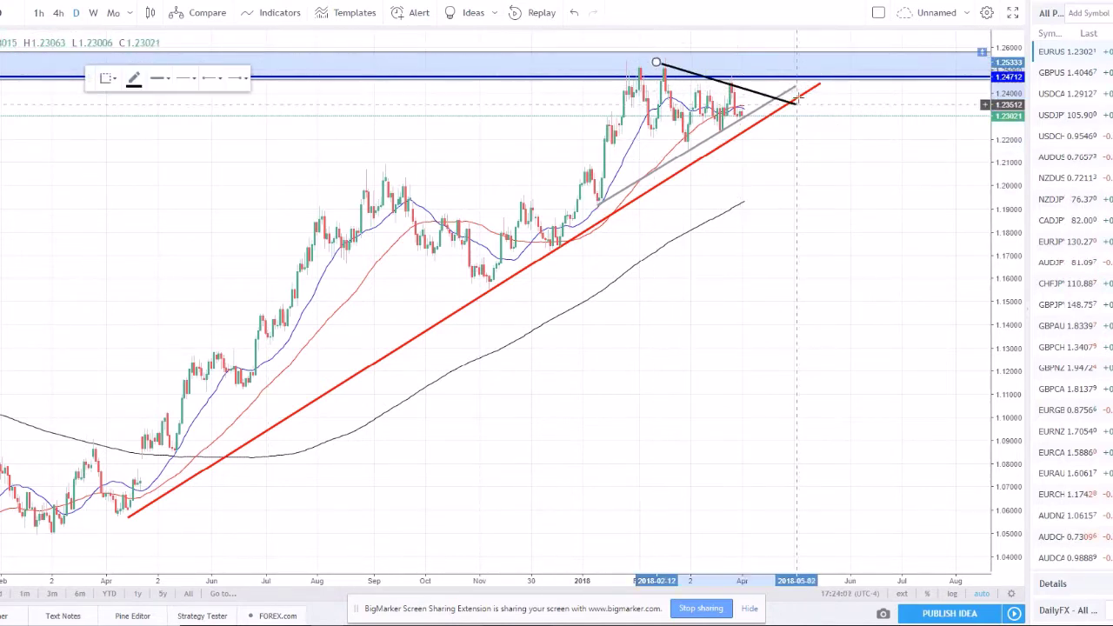
key("Escape")
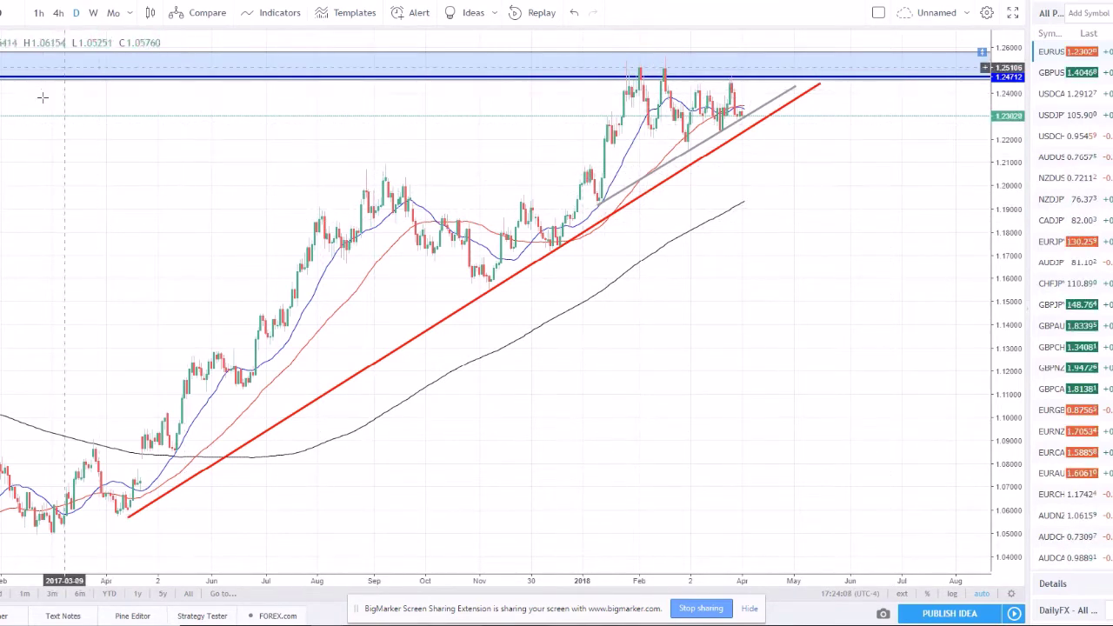
- Draw a falling trend line from about 1.2087 on 5 September 2017 to about 1.1572 on 20 December 2017, and delete it
key("alt+t")
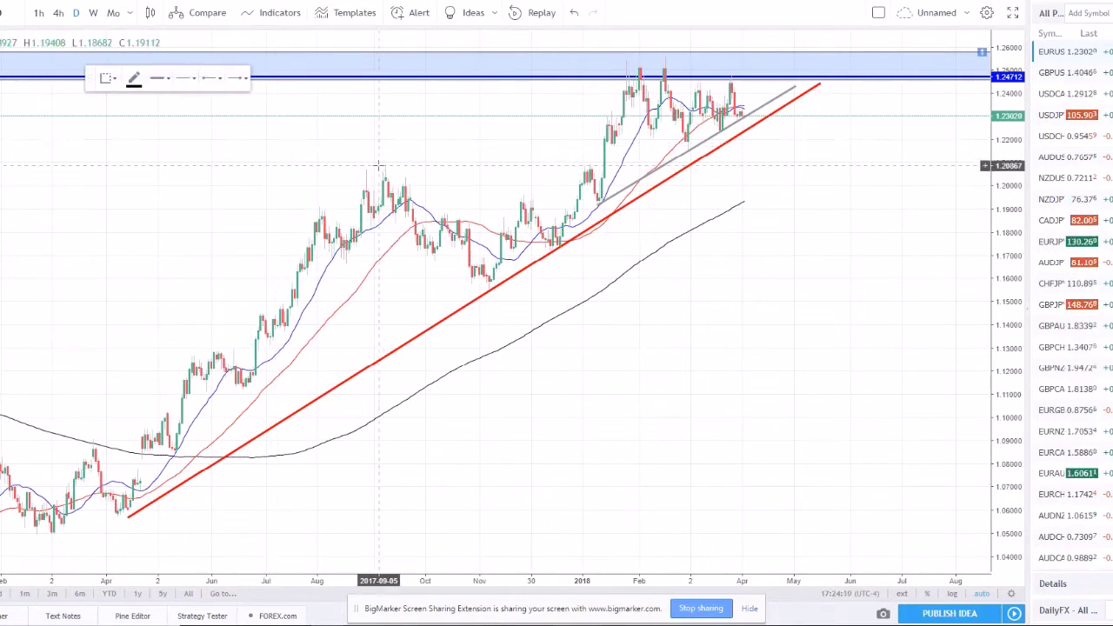
left_click(379, 165)
left_click(566, 285)
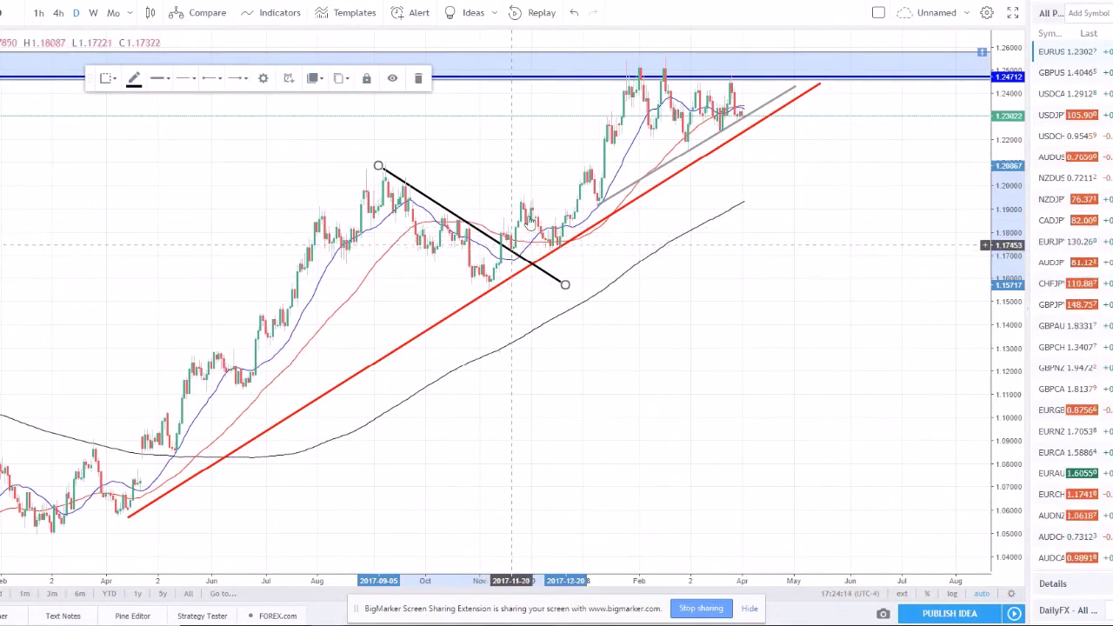
left_click(816, 311)
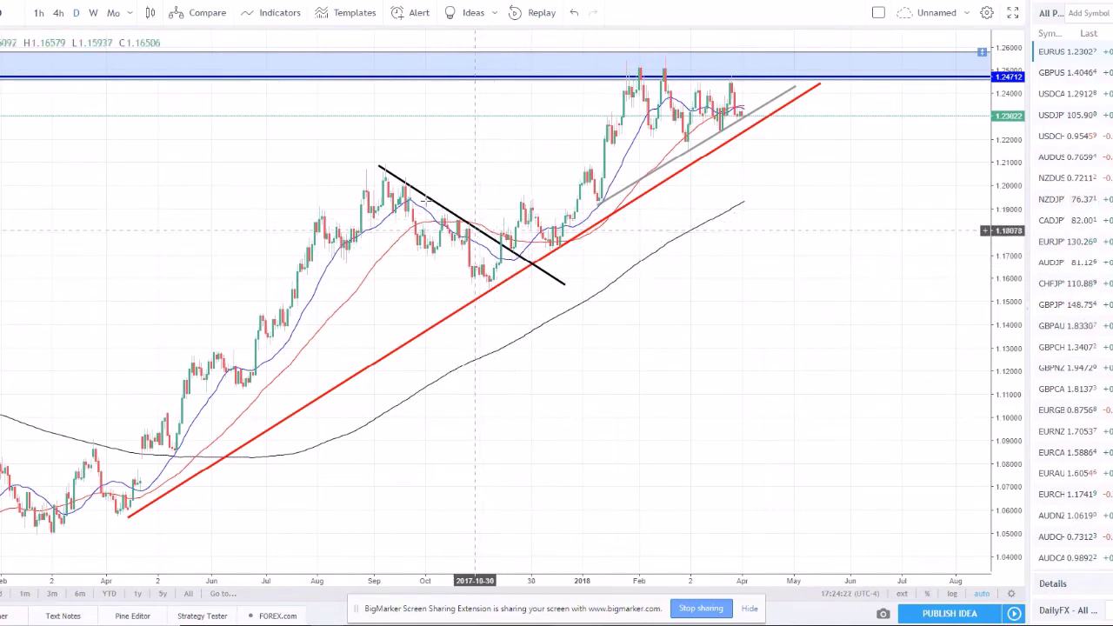
left_click(533, 262)
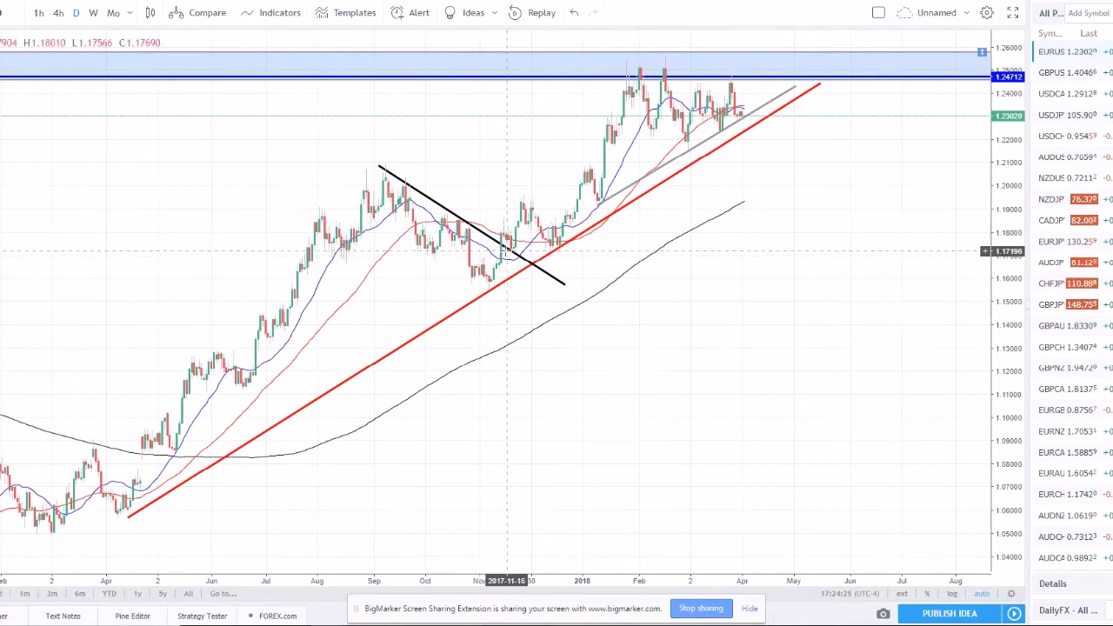
left_click(428, 198)
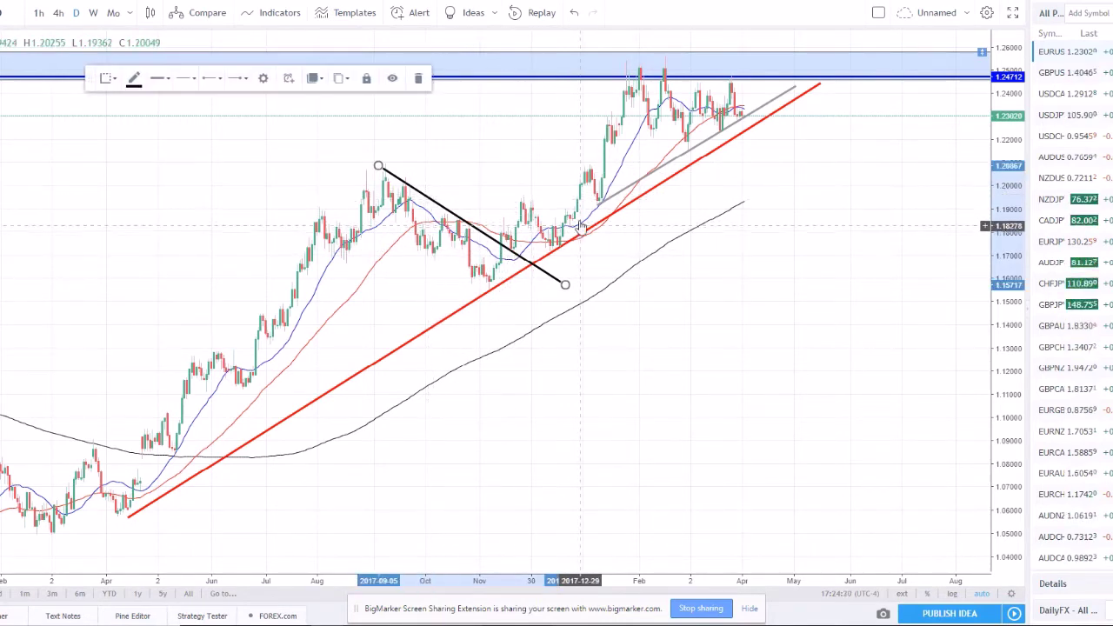
key("Delete")
- Draw a rising trend line under the 2016 lows, from about 1.0544 on 30 November 2015 to about 1.138 in August 2016, and delete it
scroll(753, 350, "down", 6)
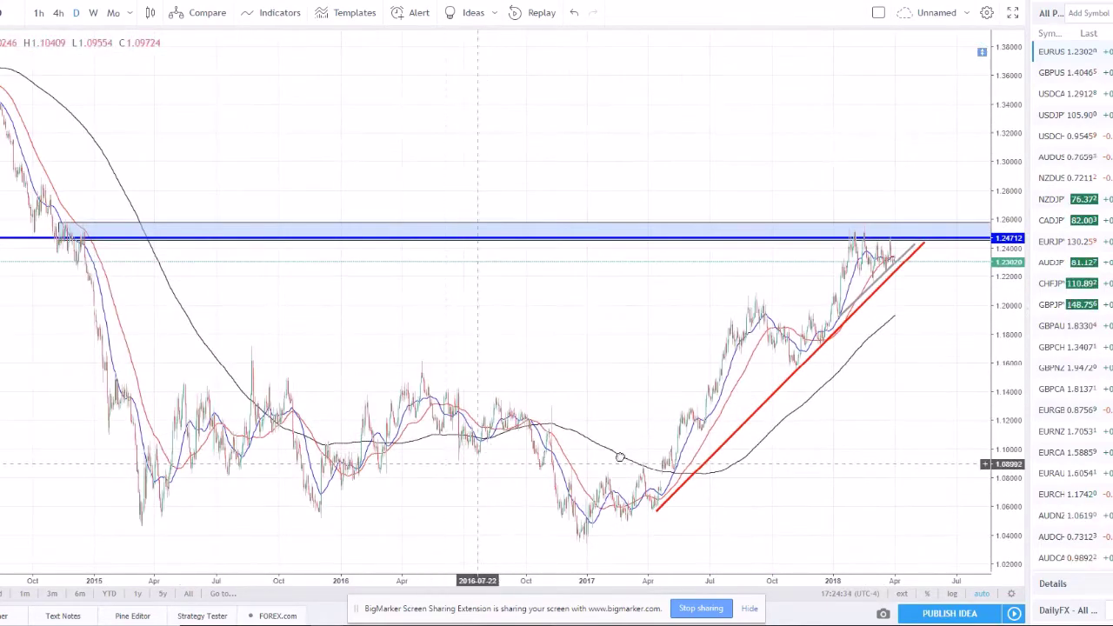
left_click_drag(474, 452, 778, 450)
scroll(689, 470, "up", 5)
left_click_drag(388, 447, 892, 366)
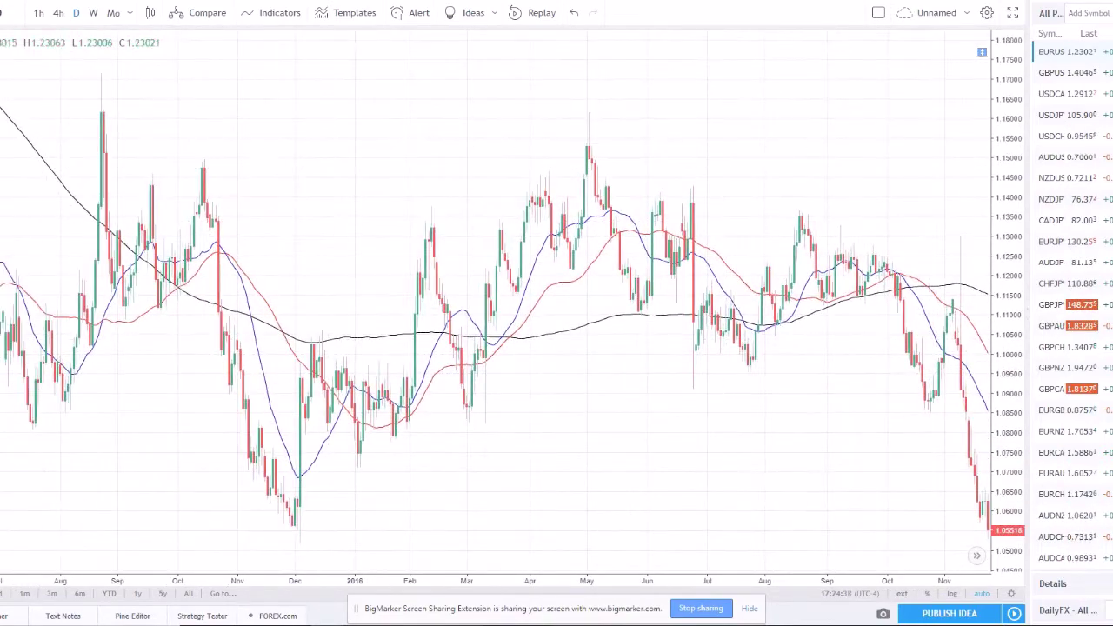
left_click(292, 532)
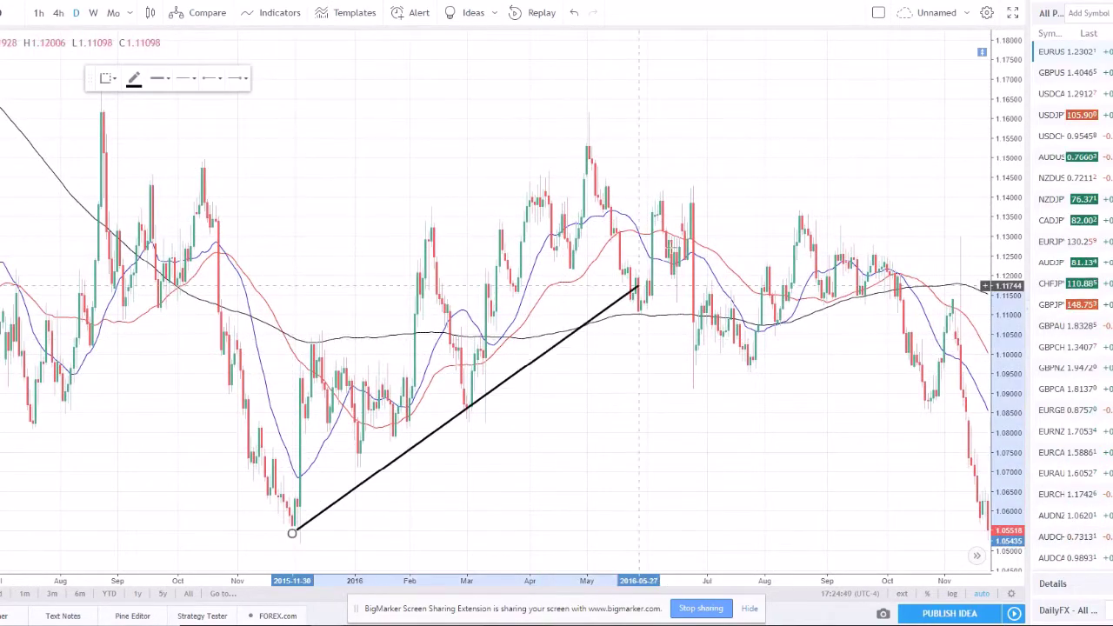
left_click(816, 206)
left_click(781, 435)
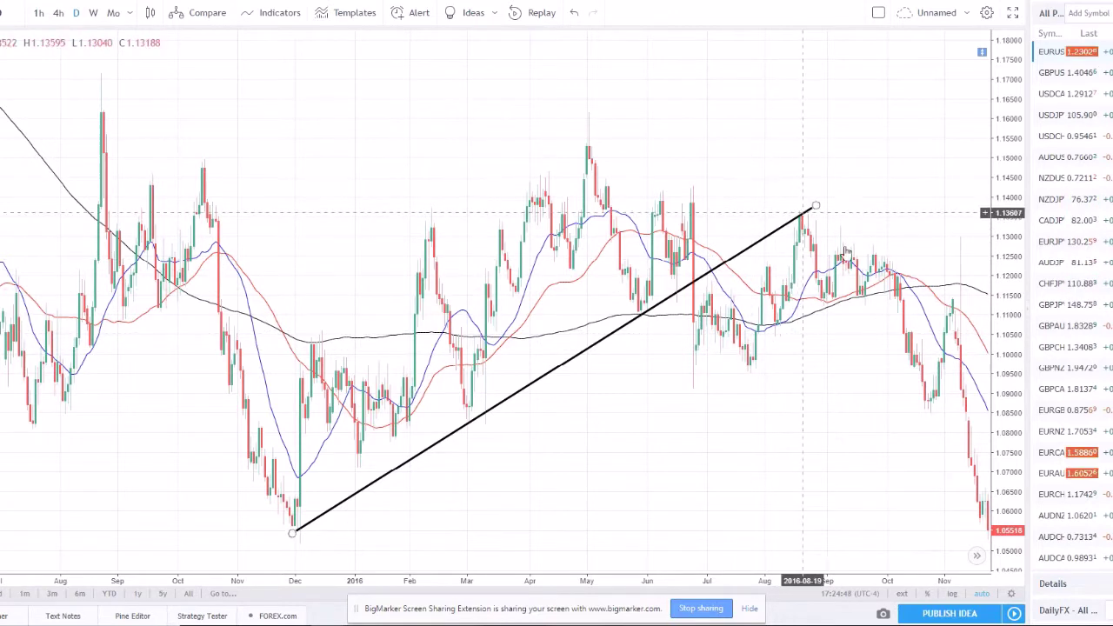
left_click(775, 241)
key("Delete")
- Bring the chart back to the latest prices, check the BigMarker webinar room's chat and return to the EURUSD daily chart
scroll(744, 264, "down", 3)
scroll(744, 263, "right", 10)
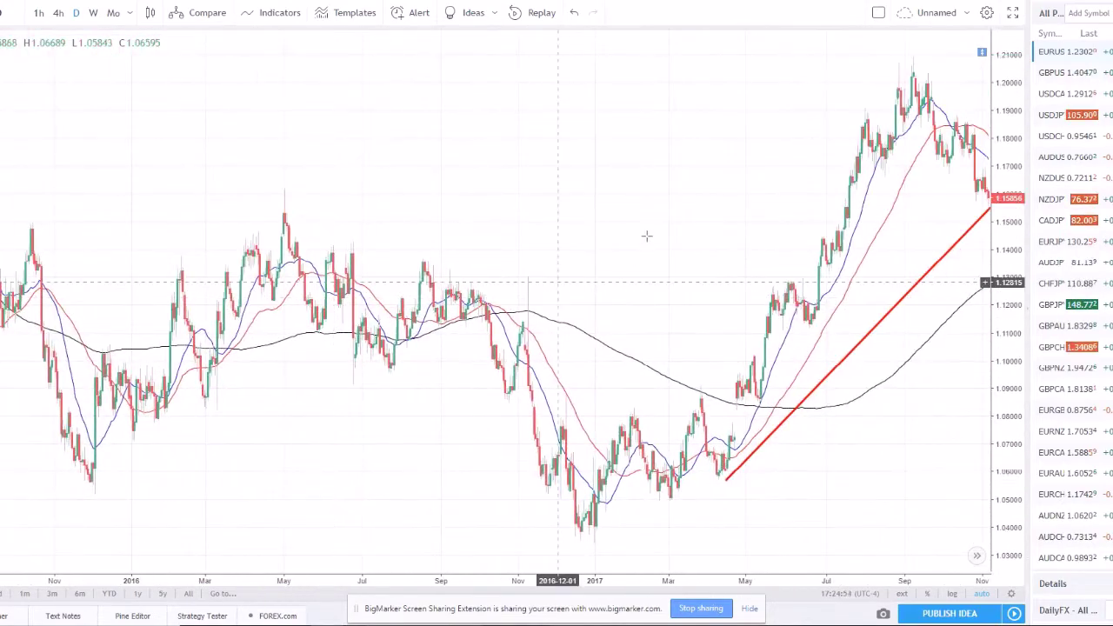
scroll(490, 261, "right", 5)
left_click_drag(939, 368, 734, 388)
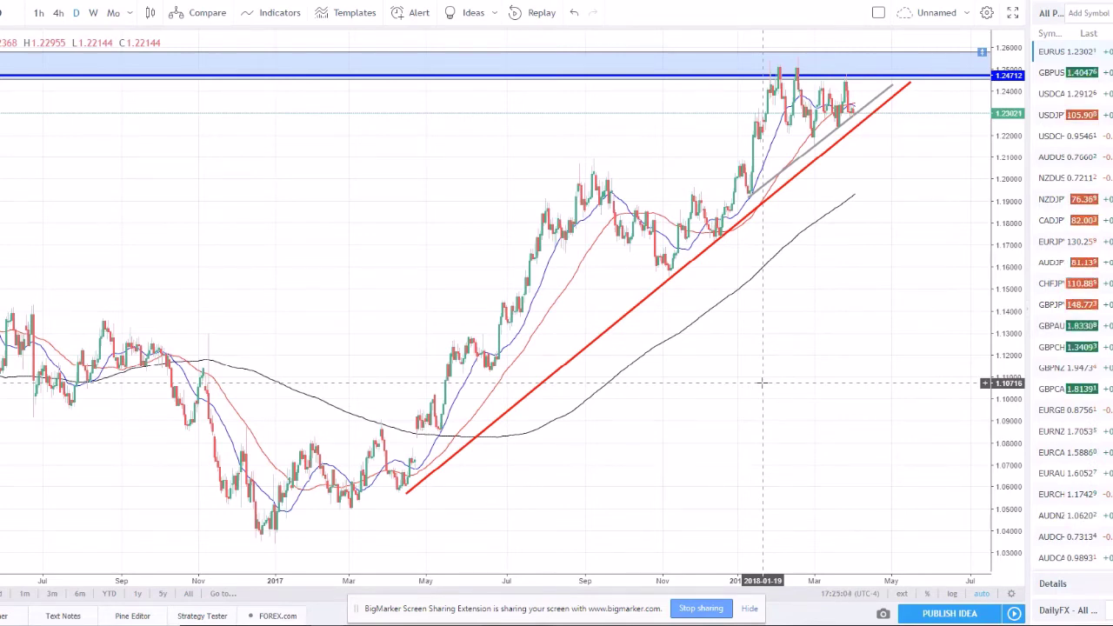
key("alt+Tab")
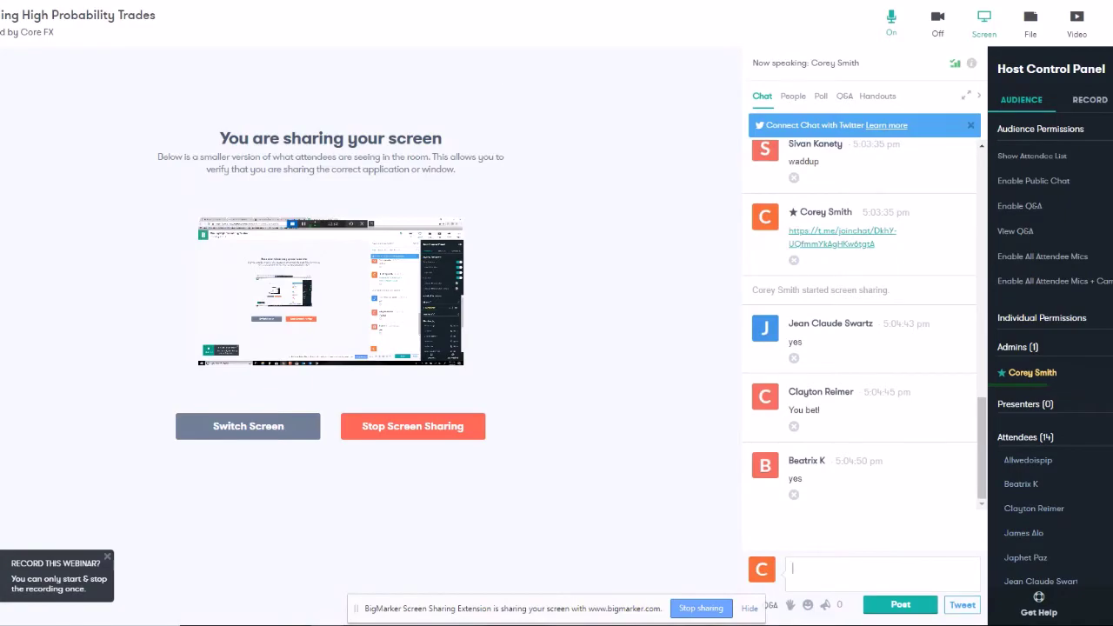
key("alt+Tab")
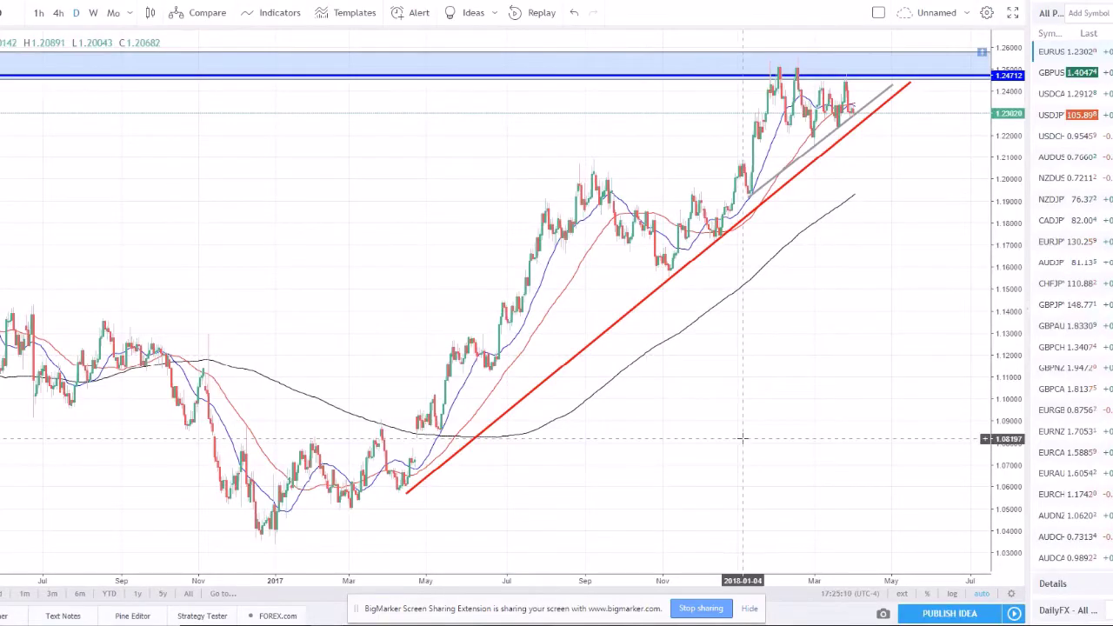
scroll(737, 435, "up", 2)
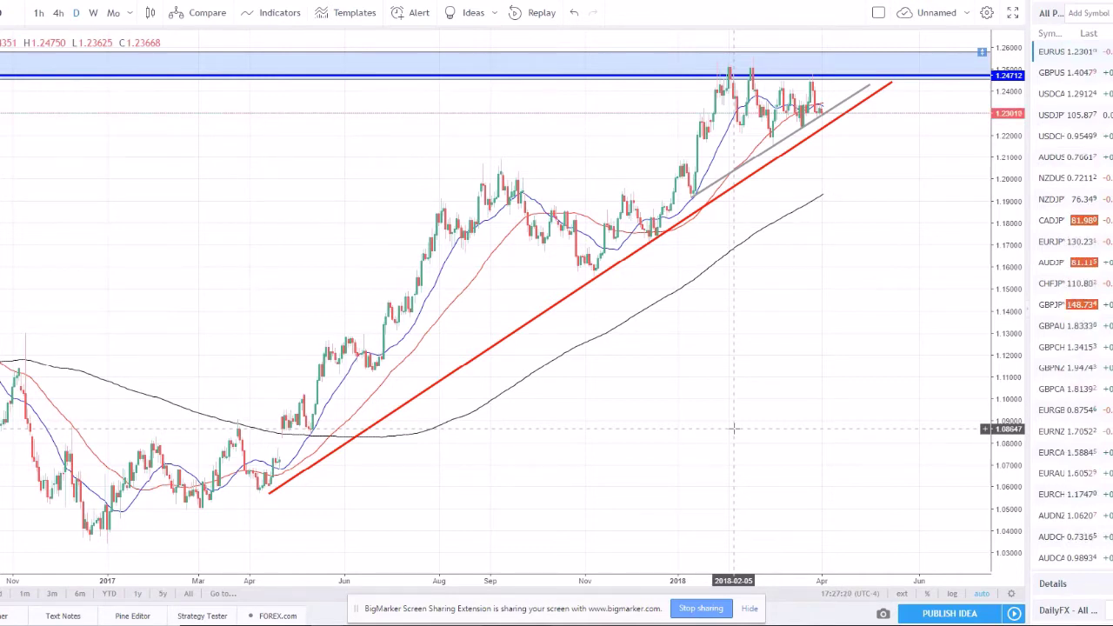
scroll(741, 392, "down", 2)
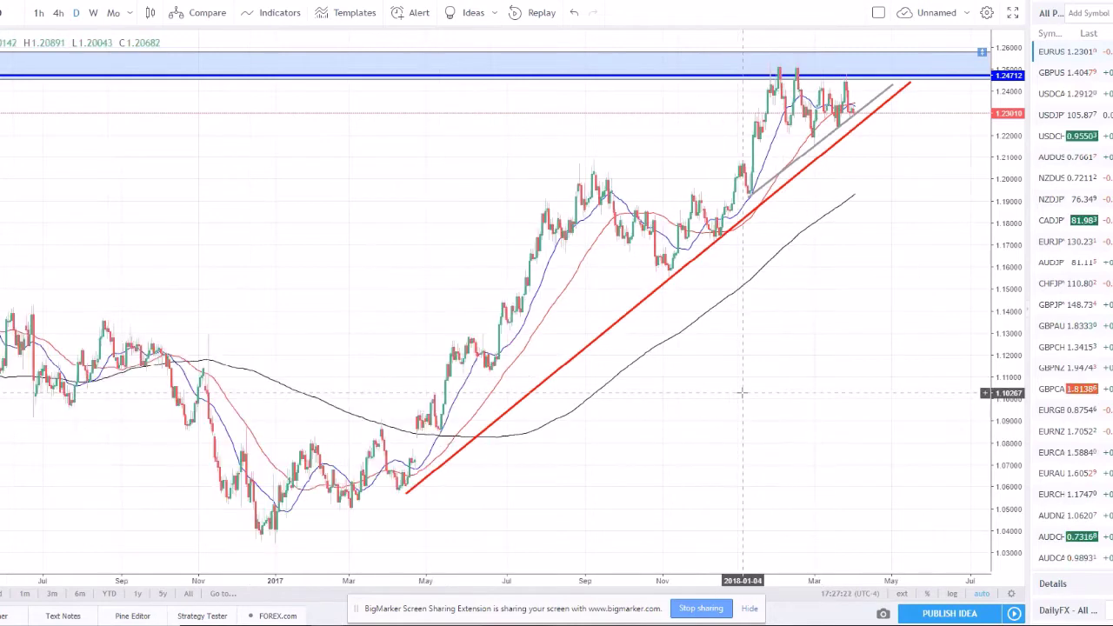
scroll(742, 392, "up", 2)
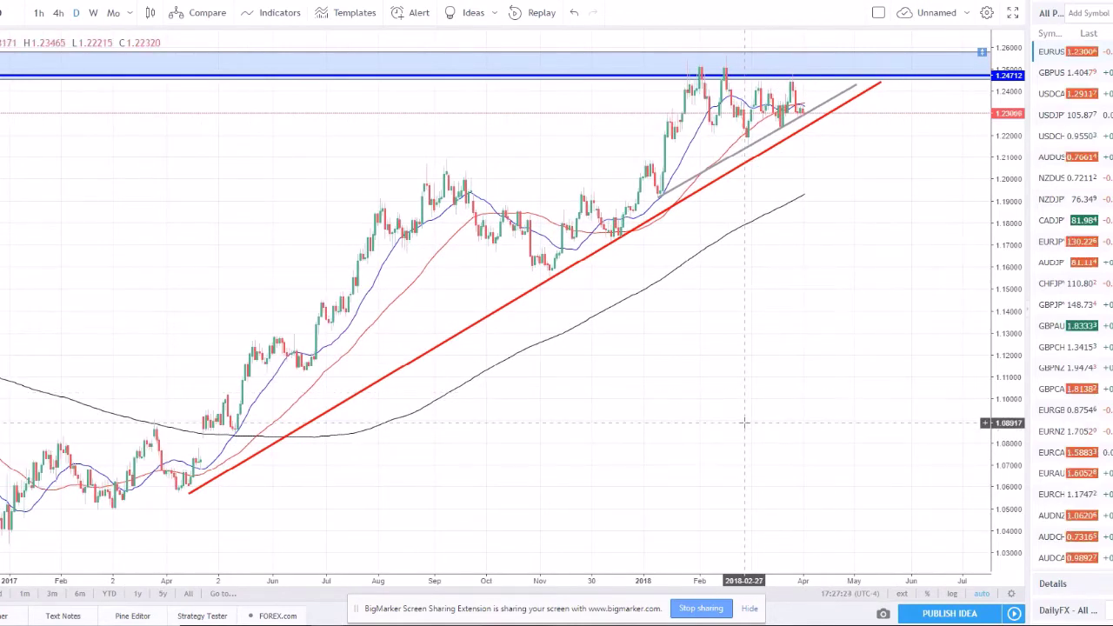
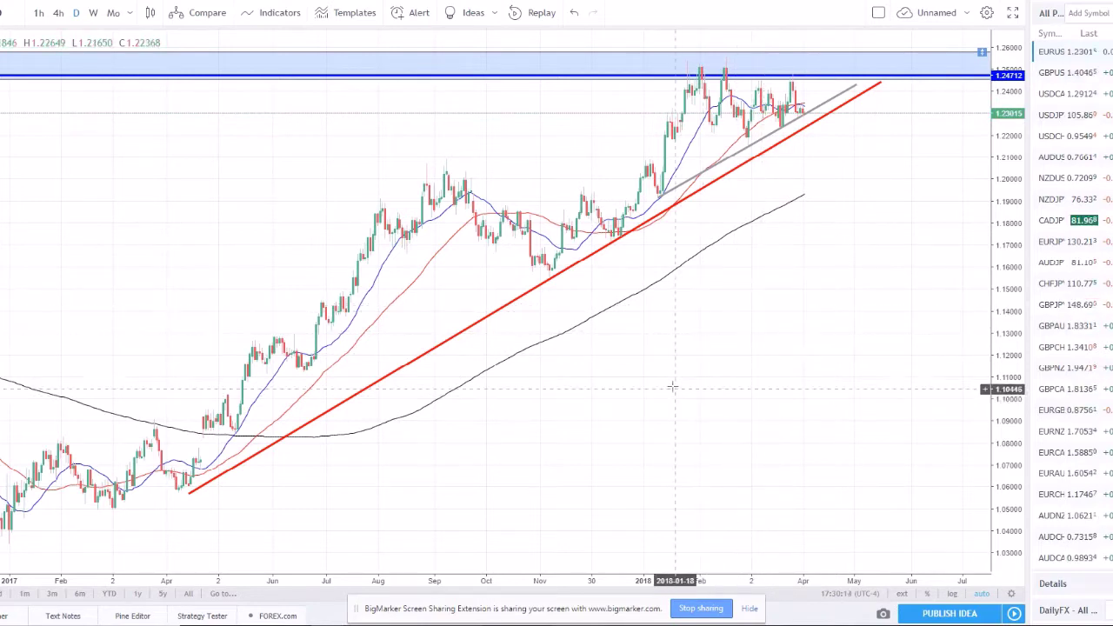
left_click(509, 311)
left_click(505, 289)
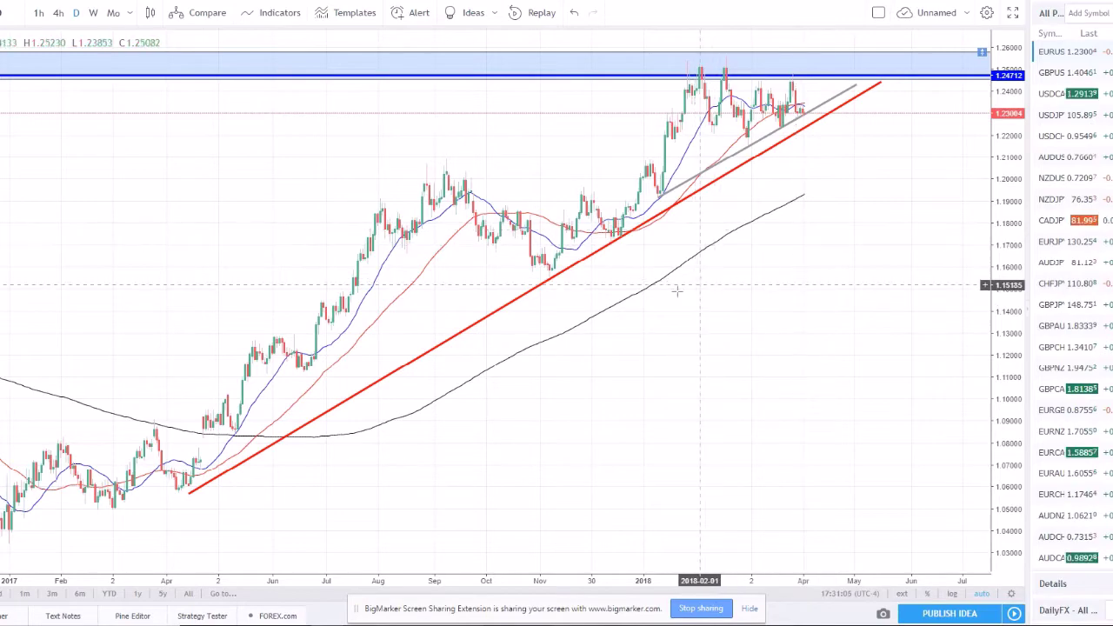
scroll(539, 287, "down", 3)
scroll(592, 253, "up", 5)
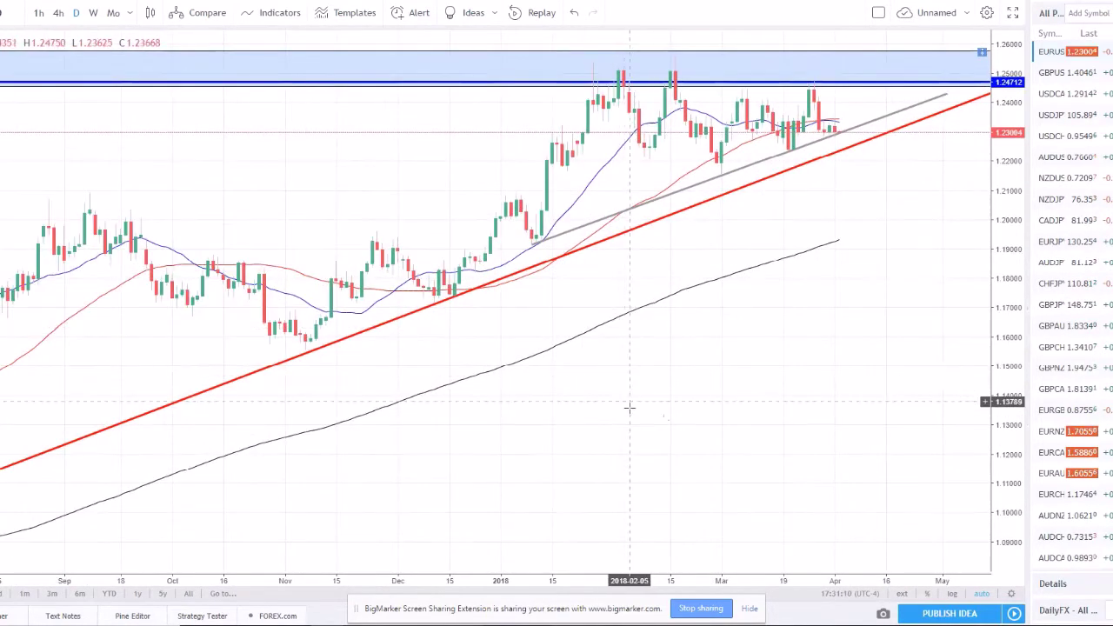
- Trace the March to May 2017 price swings with freehand brush strokes, circling the retested level near 1.085 and the mid-May bounce
left_click_drag(701, 405, 895, 455)
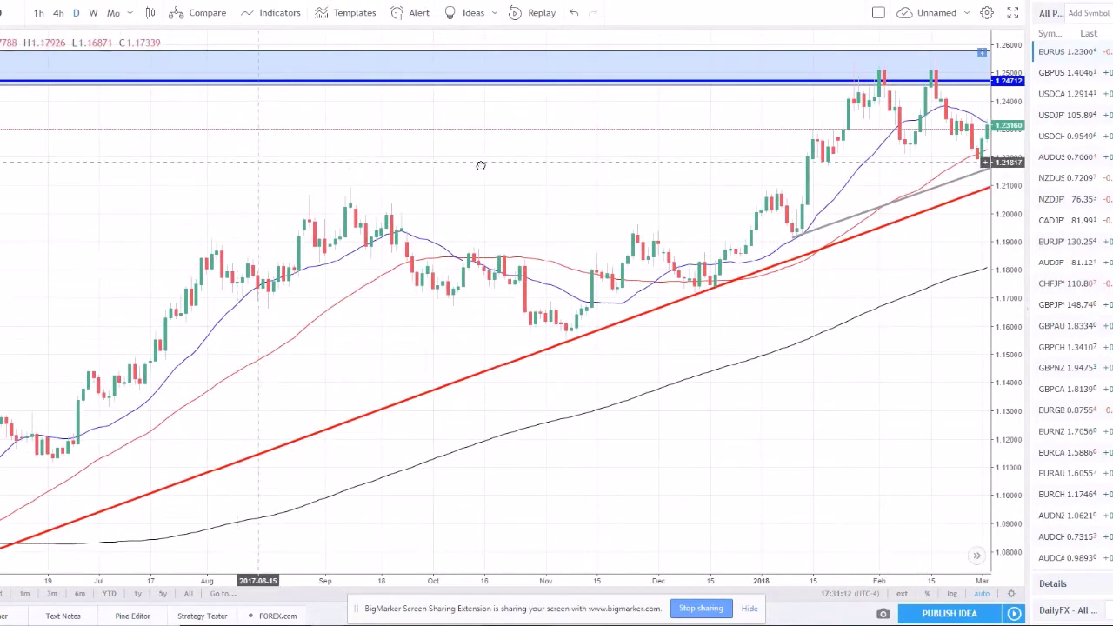
left_click_drag(479, 166, 722, 157)
scroll(756, 216, "up", 4)
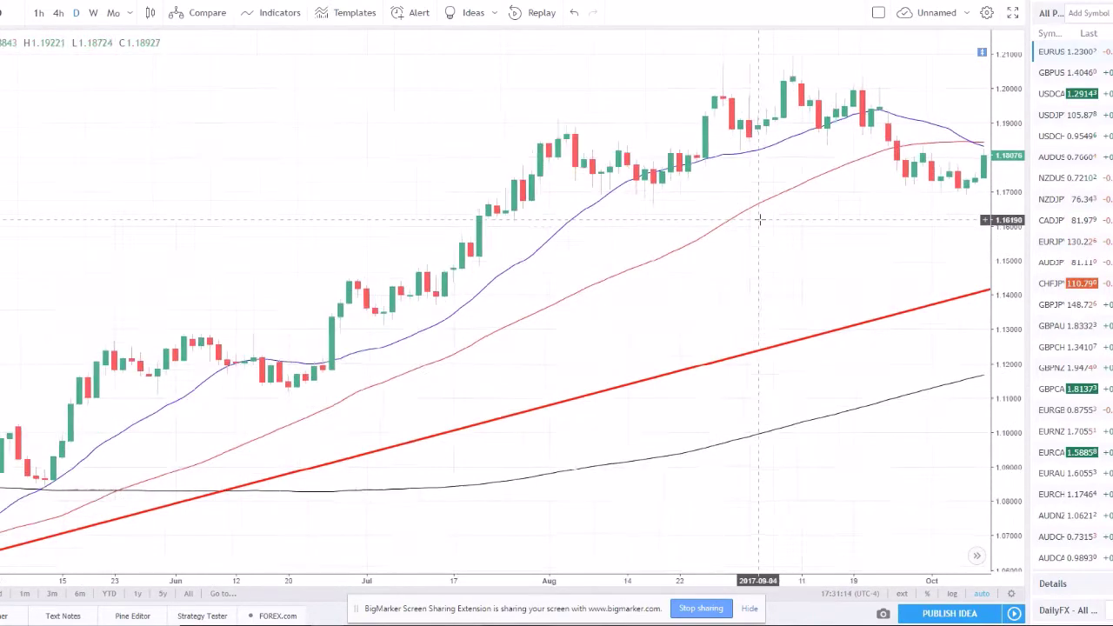
scroll(769, 213, "down", 3)
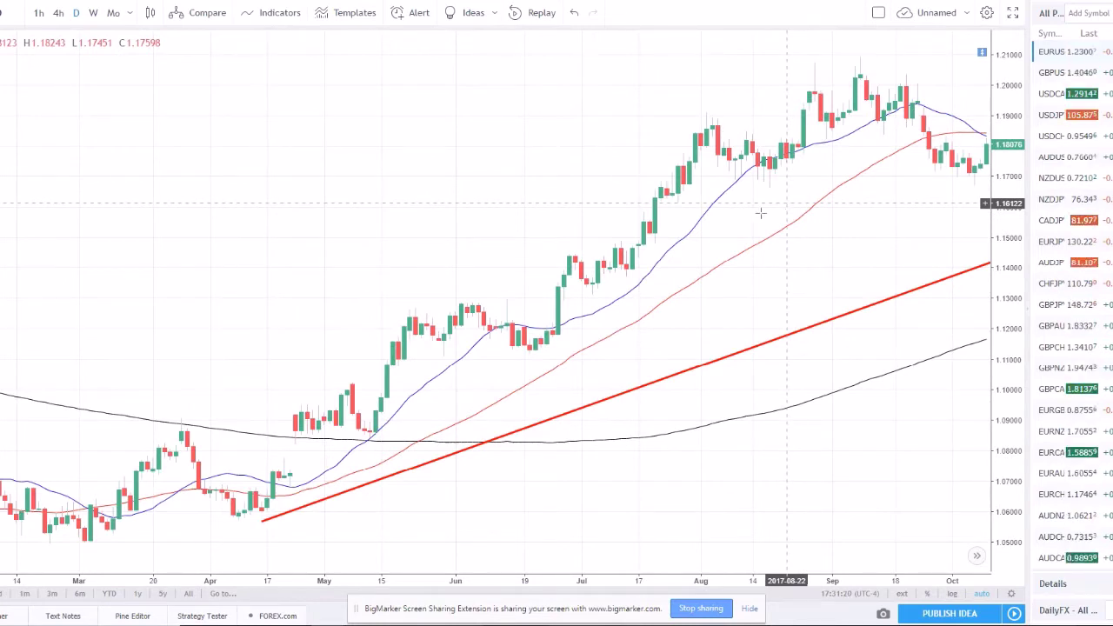
left_click_drag(313, 238, 813, 189)
scroll(641, 199, "up", 3)
scroll(812, 189, "down", 3)
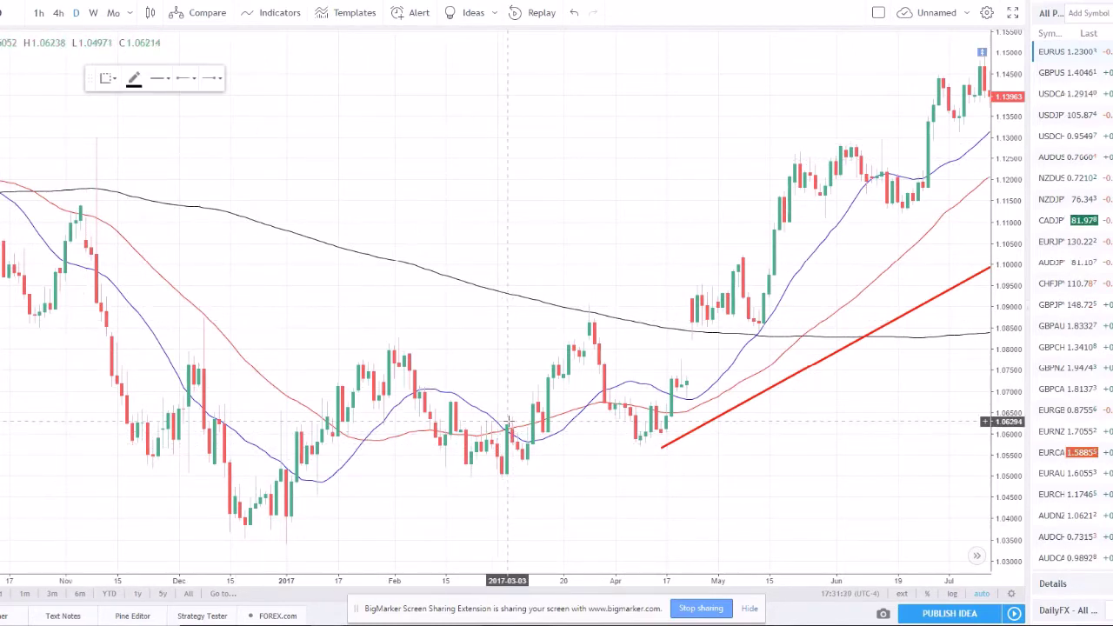
mouse_move(490, 462)
left_mouse_down()
mouse_move(590, 329)
mouse_move(640, 426)
mouse_move(727, 287)
mouse_move(754, 331)
left_mouse_up()
mouse_move(598, 324)
left_mouse_down()
mouse_move(581, 335)
mouse_move(802, 329)
mouse_move(581, 325)
left_mouse_up()
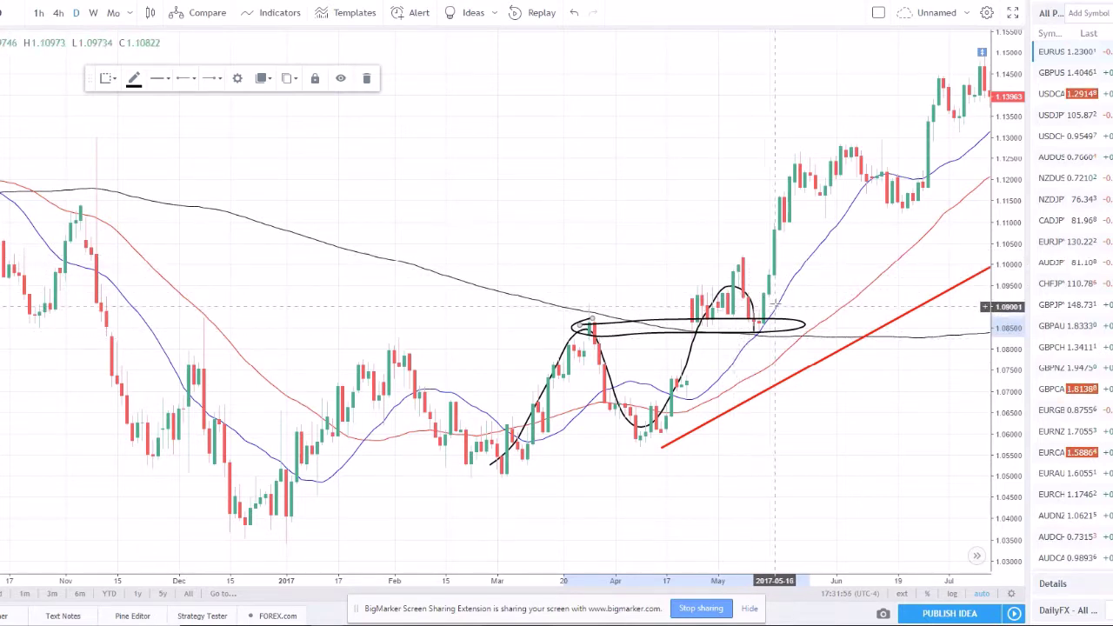
left_click_drag(775, 299, 769, 295)
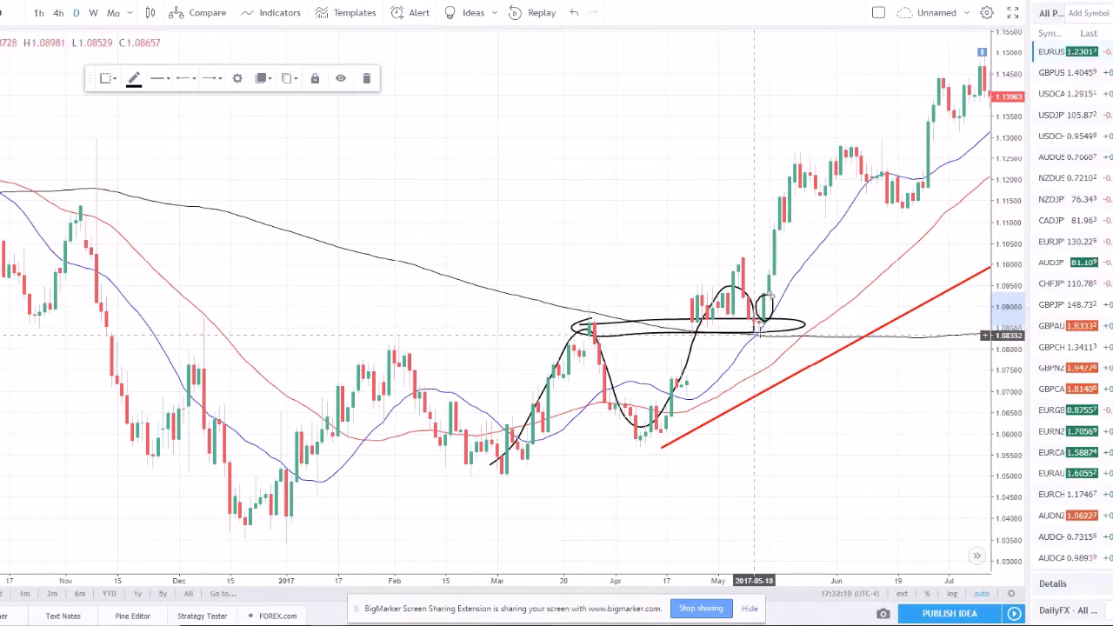
- Delete the brush strokes marking the March to May 2017 swings and the retested level
left_click(812, 276)
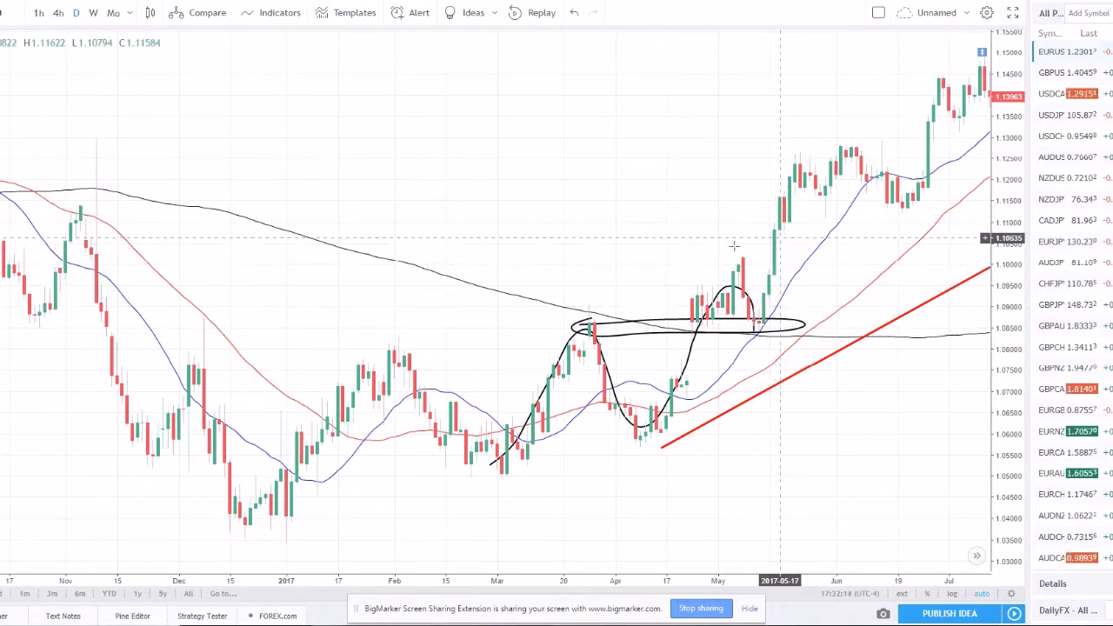
left_click(729, 294)
key("Delete")
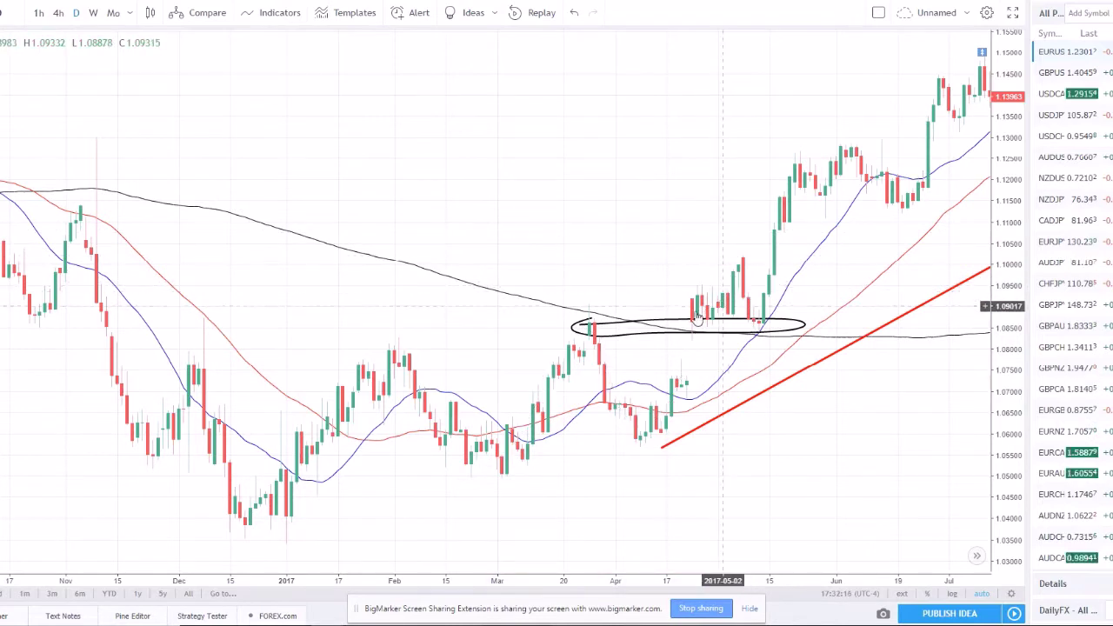
left_click(678, 324)
key("Delete")
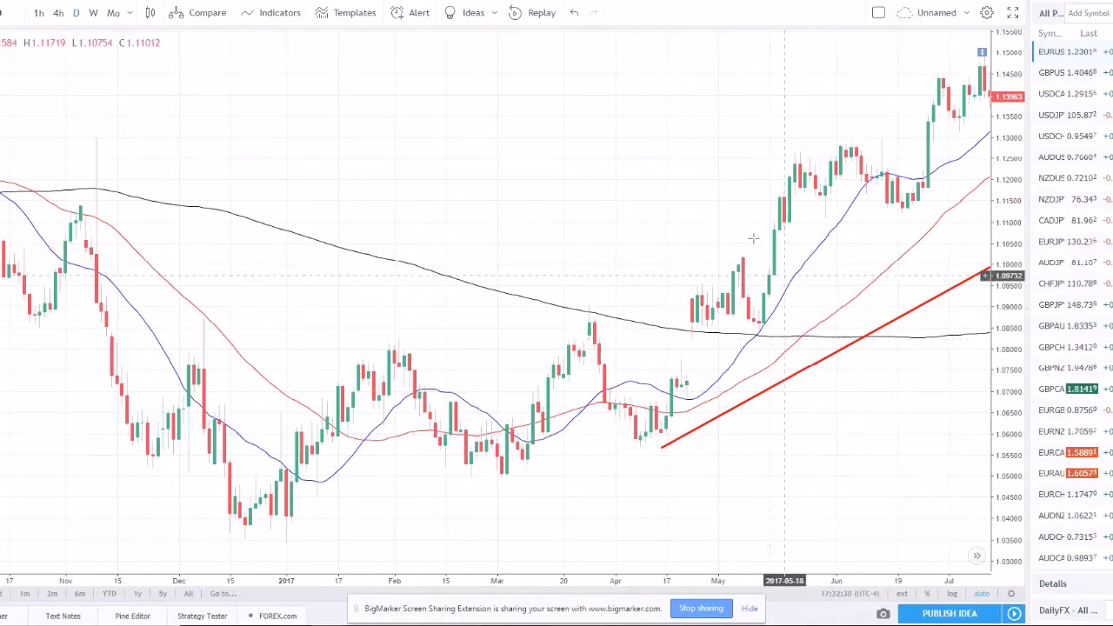
- Circle the early March 2017 lows and the late March high, and brush a rising path between them
scroll(753, 238, "down", 2)
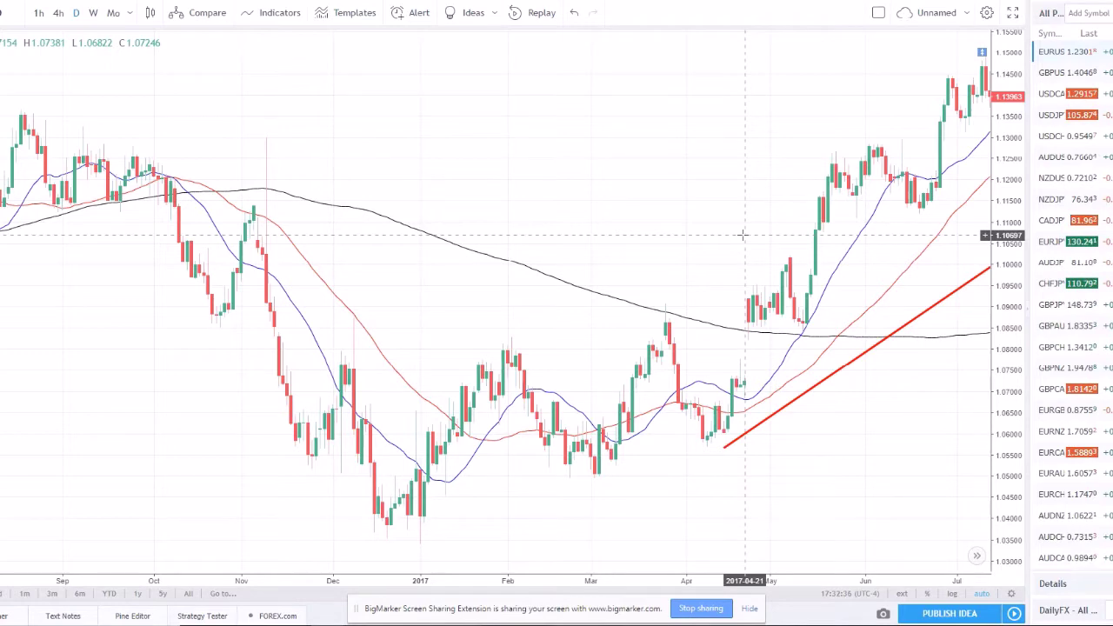
scroll(644, 409, "up", 2)
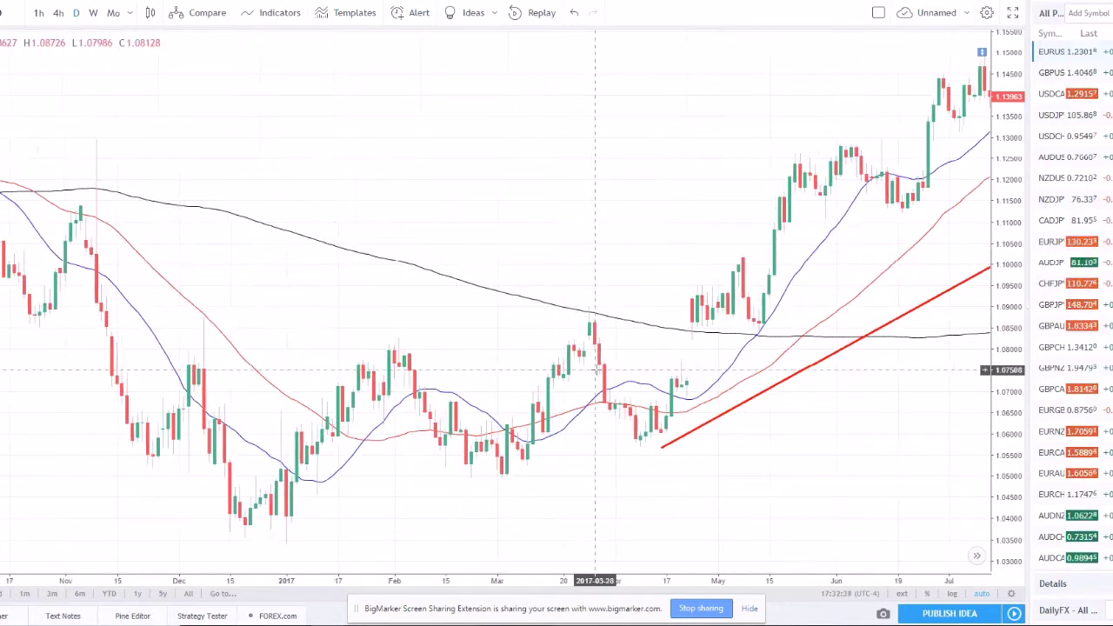
scroll(783, 455, "up", 2)
scroll(819, 453, "left", 2)
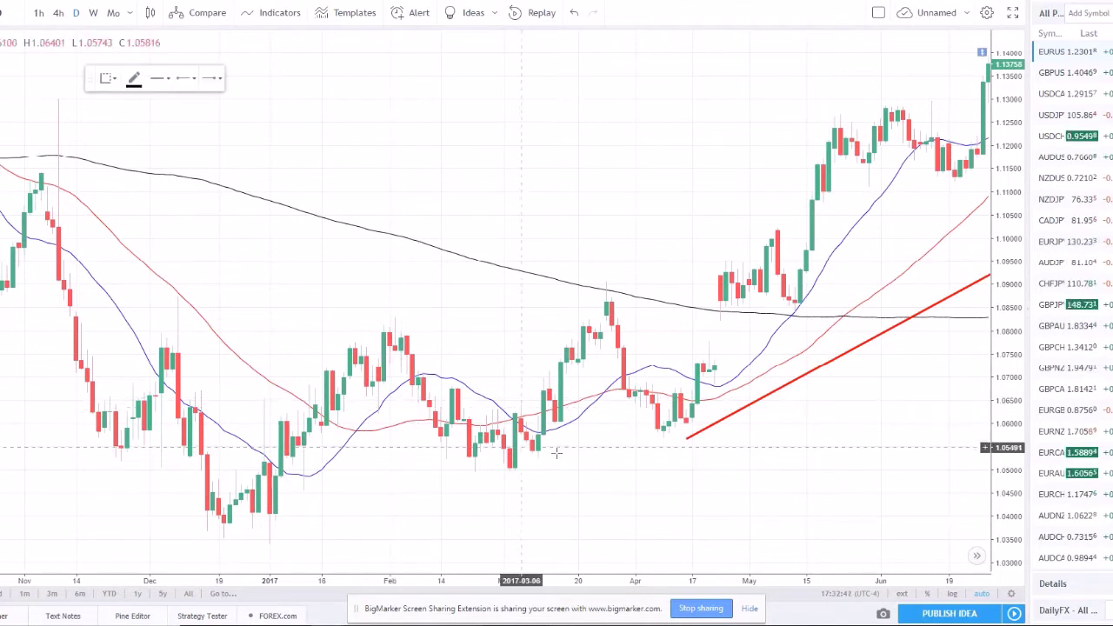
left_click_drag(539, 444, 526, 448)
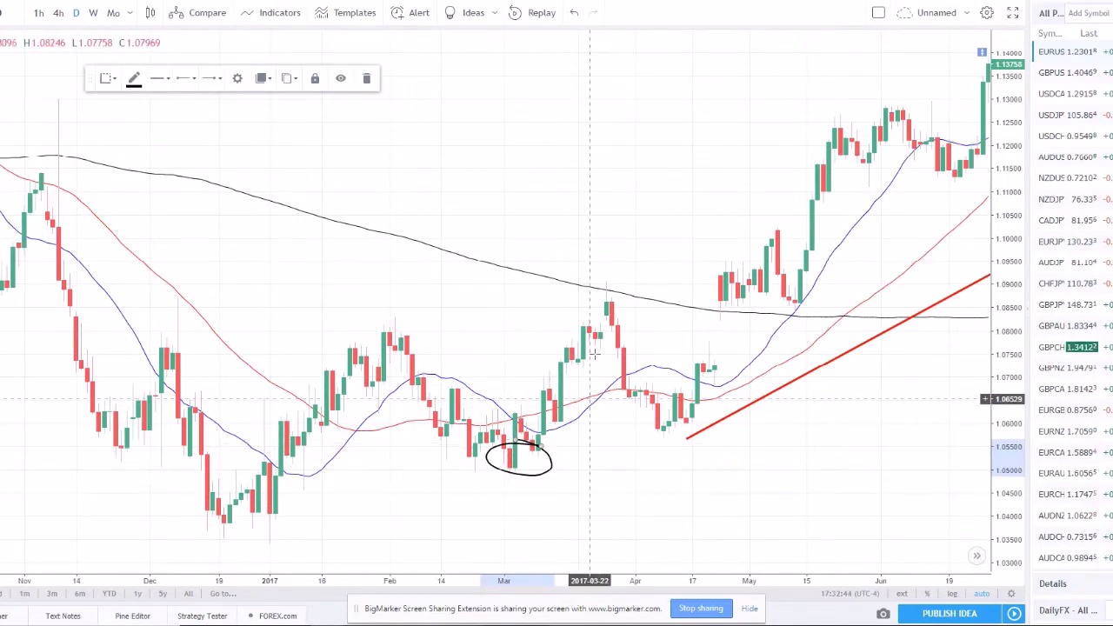
mouse_move(619, 301)
left_mouse_down()
mouse_move(600, 318)
mouse_move(623, 277)
mouse_move(609, 271)
left_mouse_up()
left_click_drag(533, 452, 614, 300)
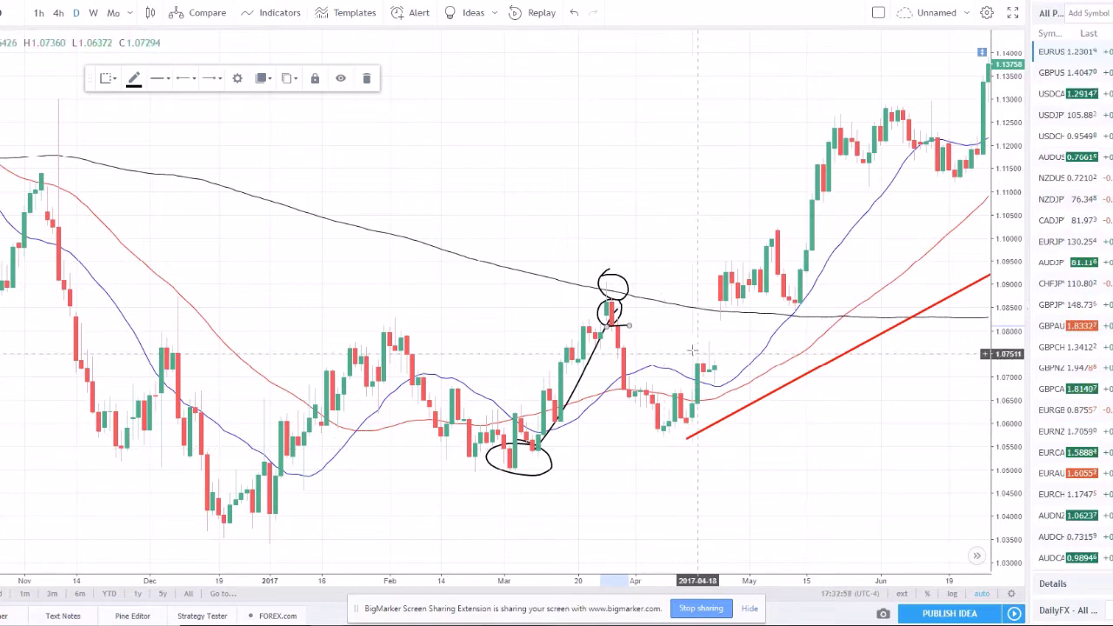
- Remove the circles and the rising path drawn over the March 2017 rally
left_click(650, 263)
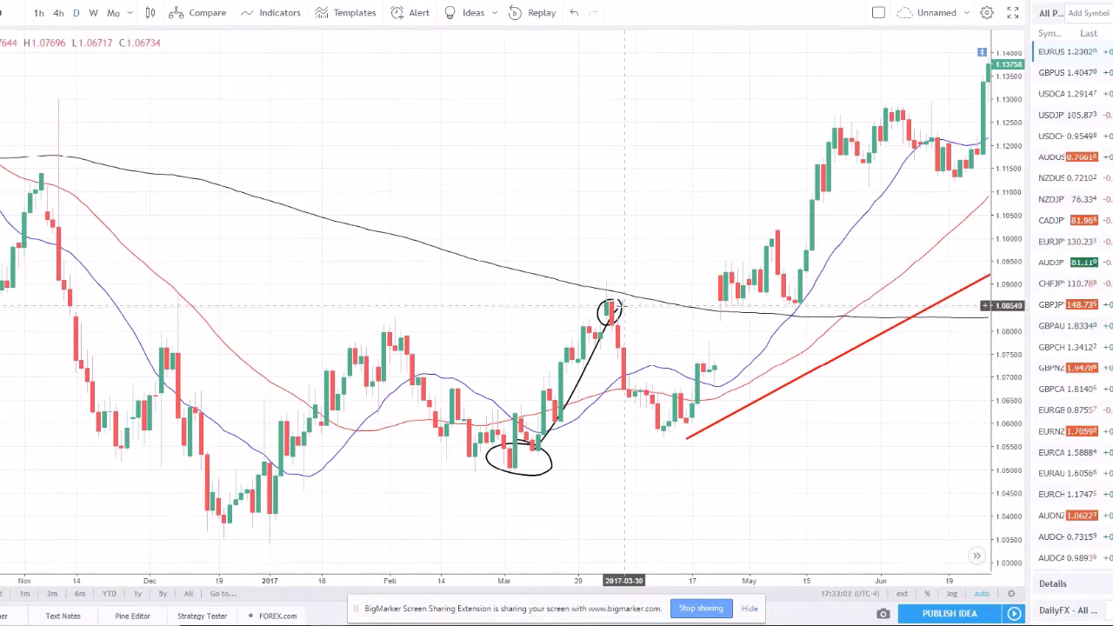
key("ctrl+z")
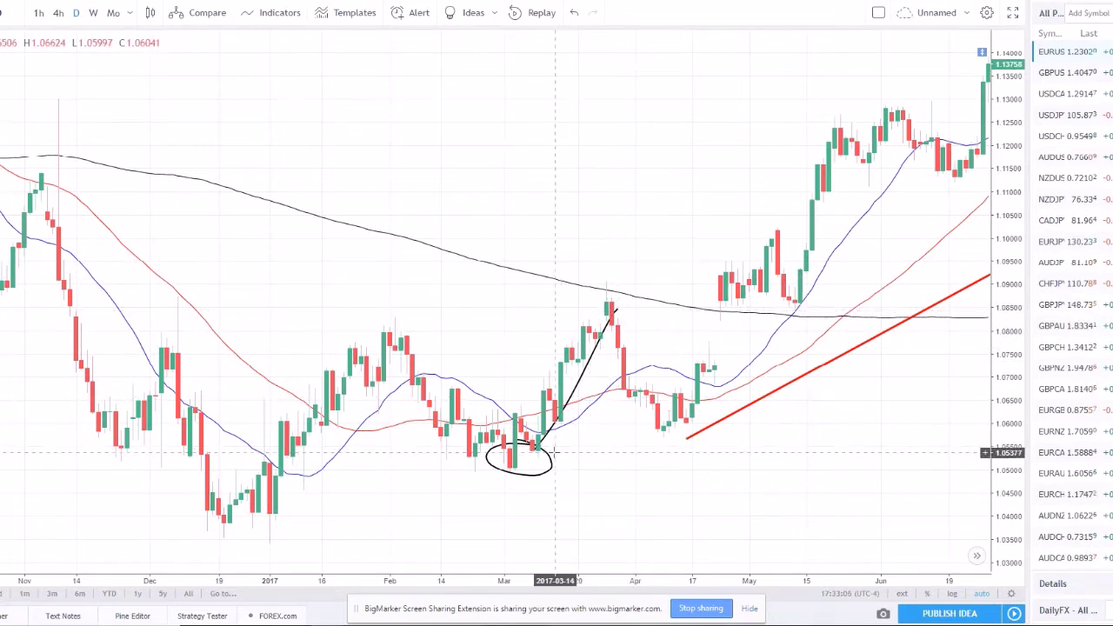
left_click(574, 396)
key("Delete")
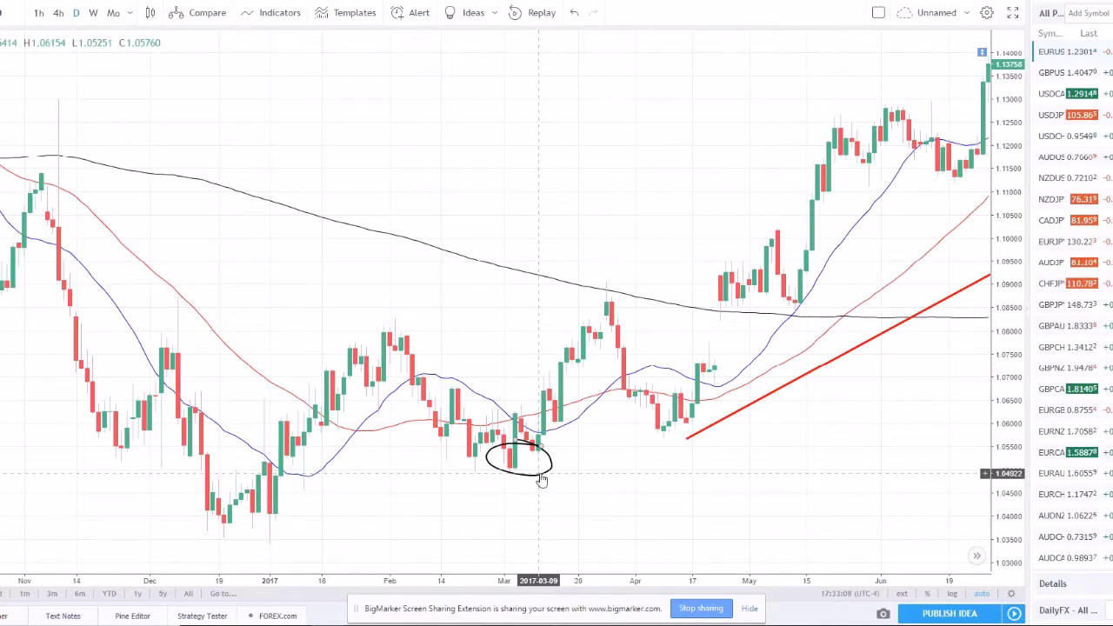
left_click(542, 470)
key("Delete")
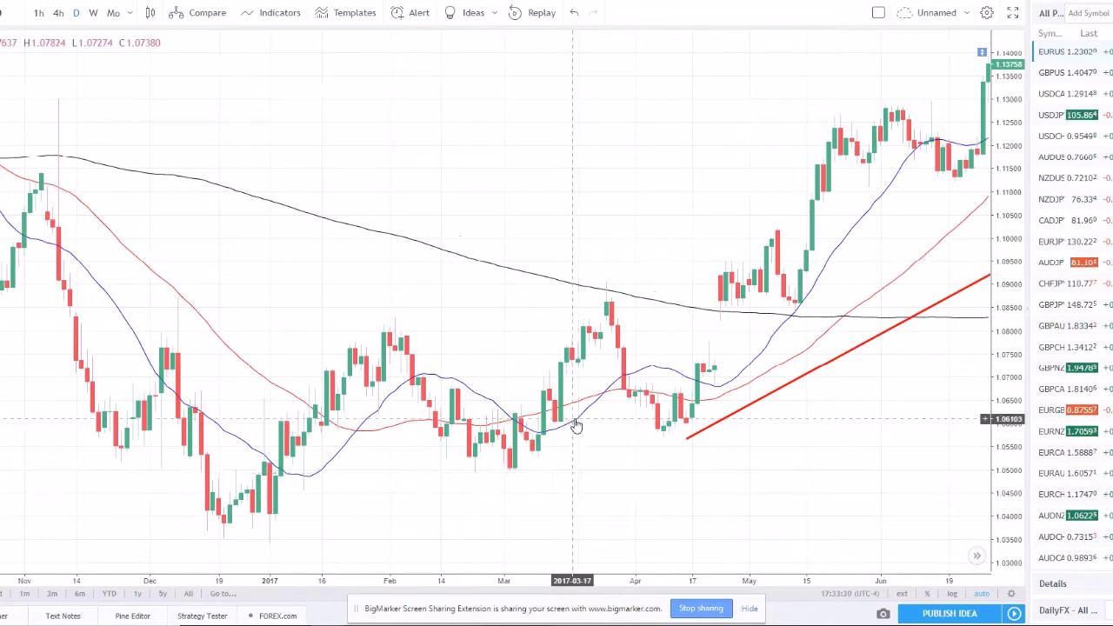
- Bring the EURUSD daily chart back to the latest prices in April 2018
scroll(609, 400, "down", 3)
left_click_drag(662, 359, 435, 363)
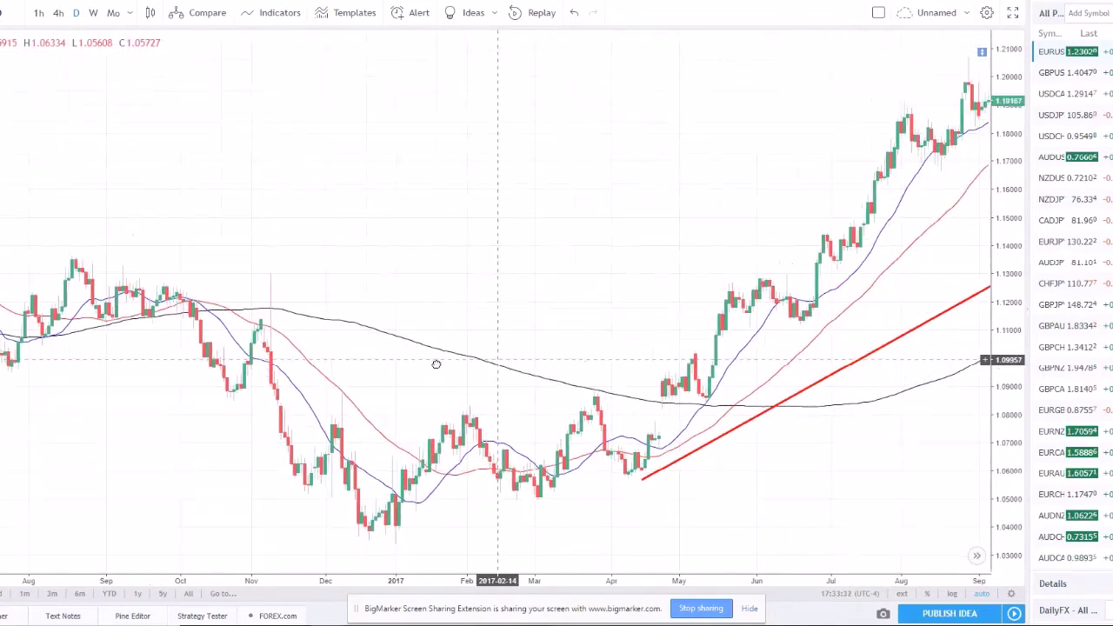
left_click_drag(836, 439, 601, 482)
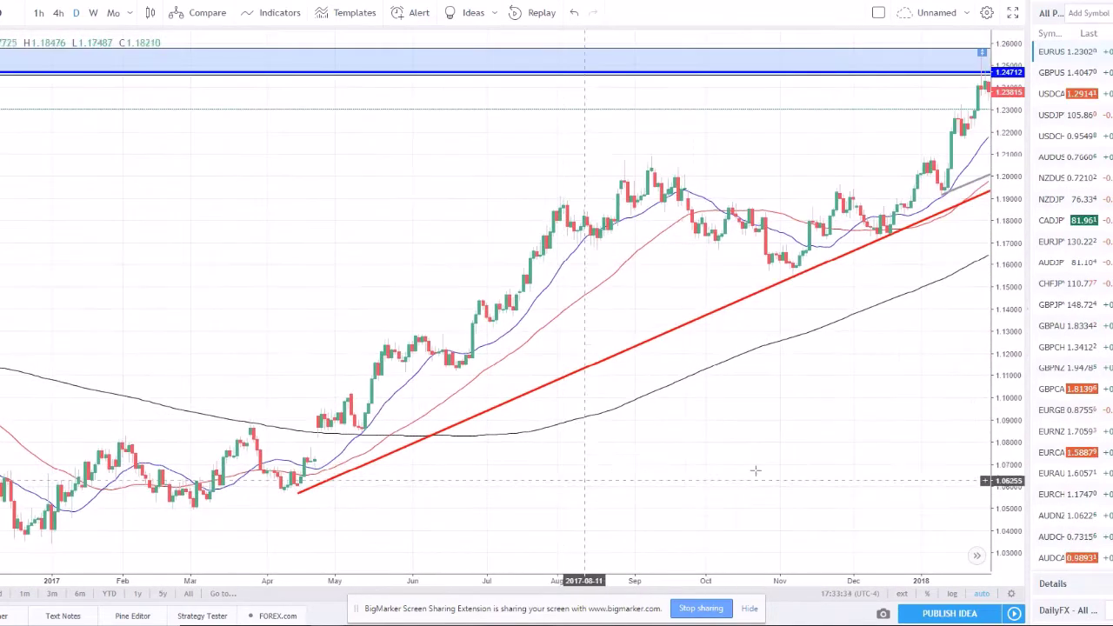
left_click_drag(821, 423, 675, 450)
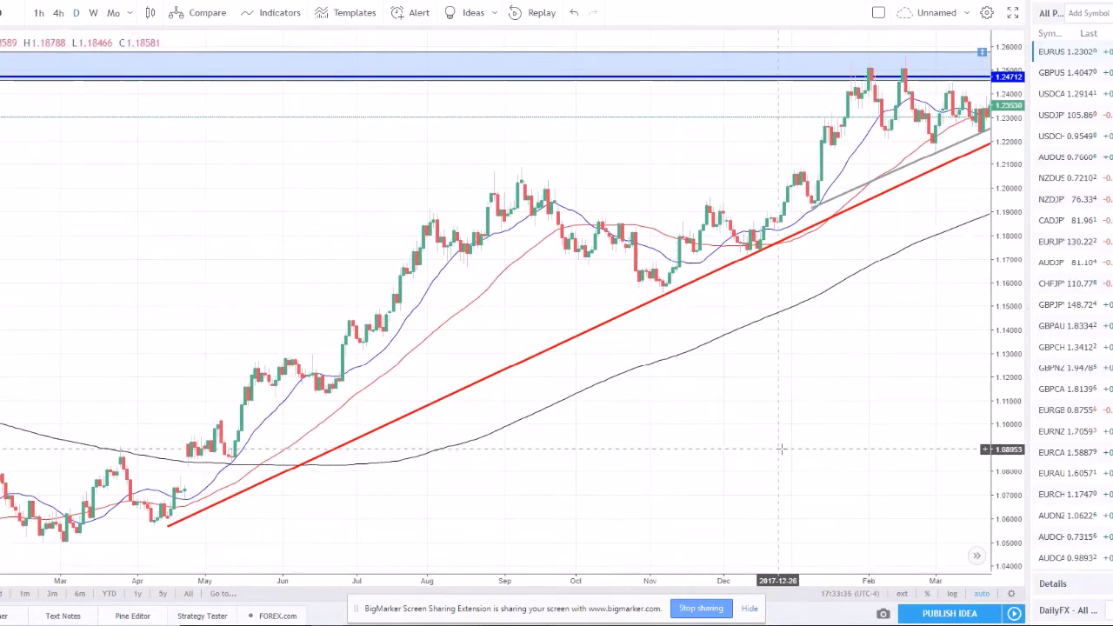
left_click_drag(780, 449, 626, 455)
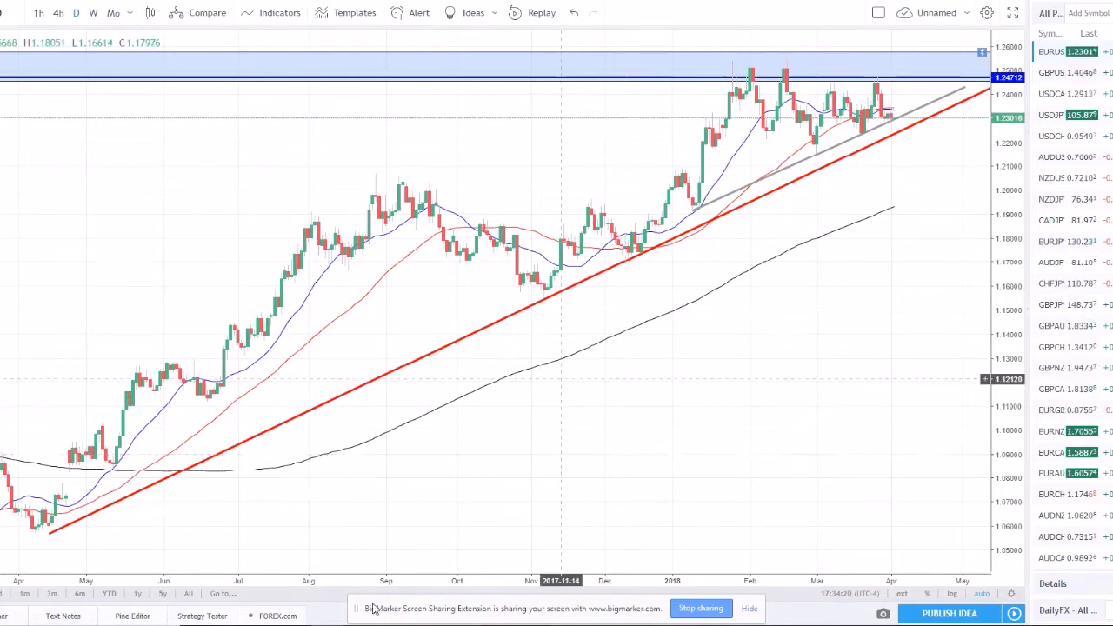
- Draw two falling flag lines over August 2017, from about 1.190 to 1.180 above the candles and 1.178 to 1.168 below
scroll(671, 438, "down", 1)
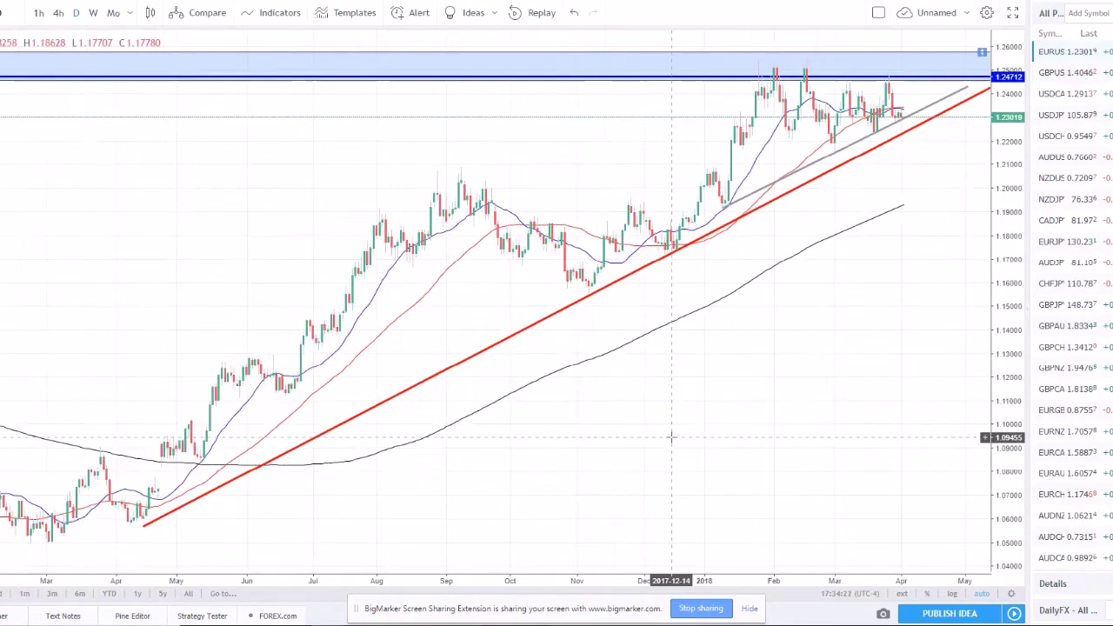
scroll(500, 406, "up", 1)
scroll(561, 171, "up", 1)
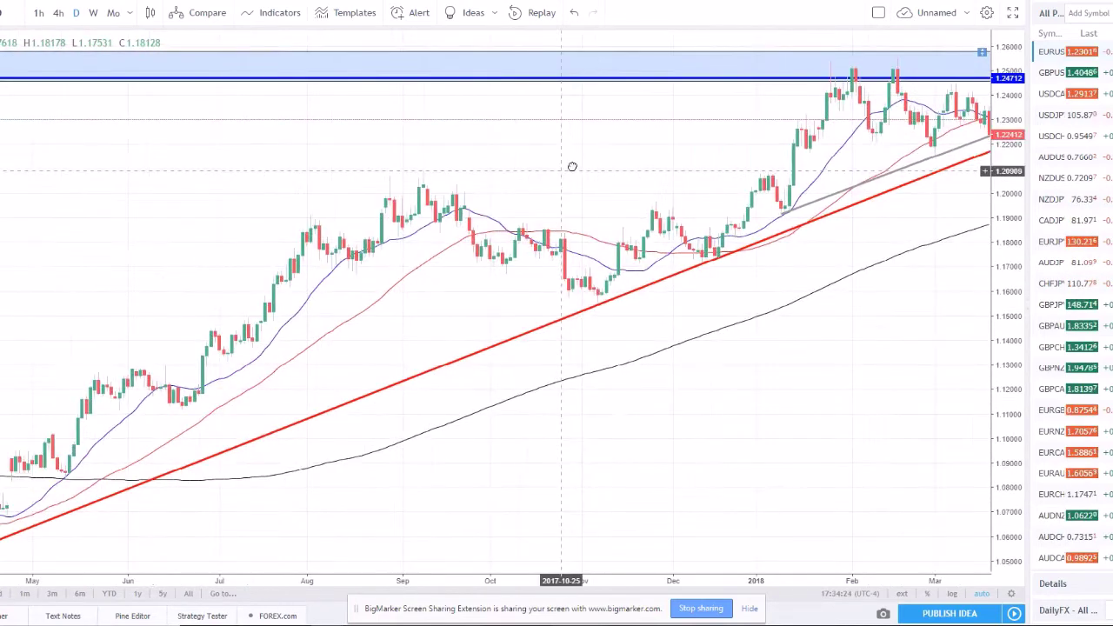
left_click(270, 431)
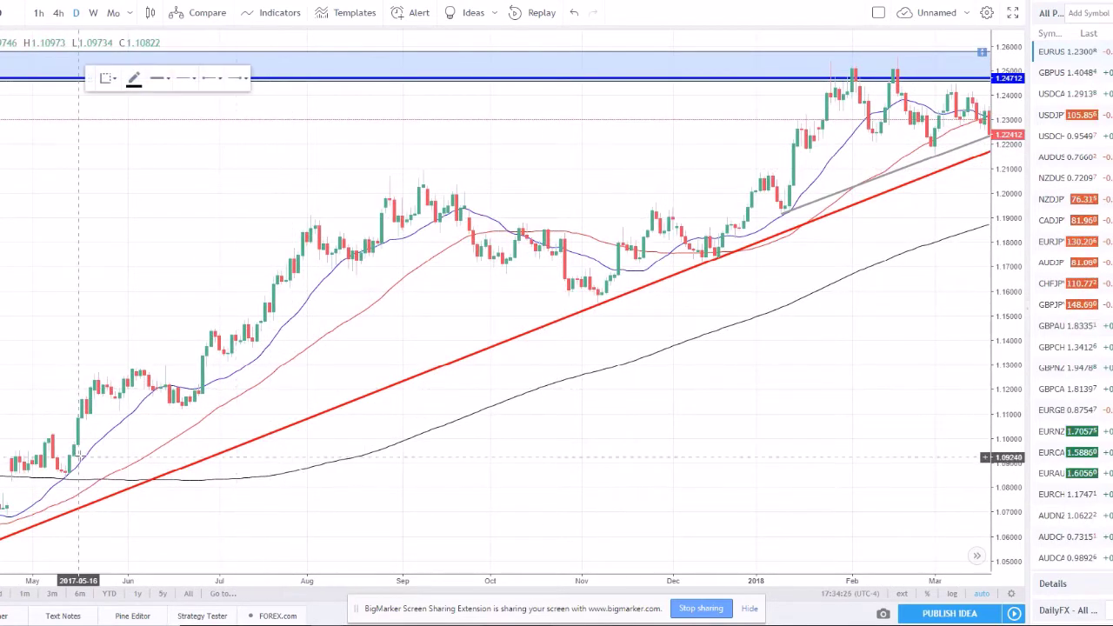
left_click(306, 217)
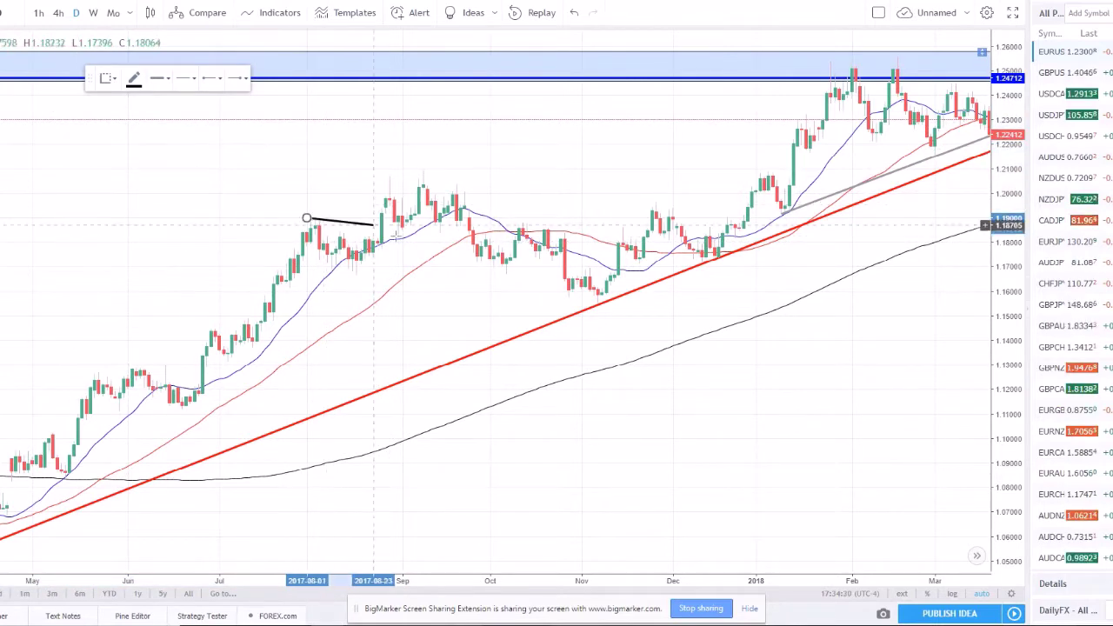
left_click(397, 242)
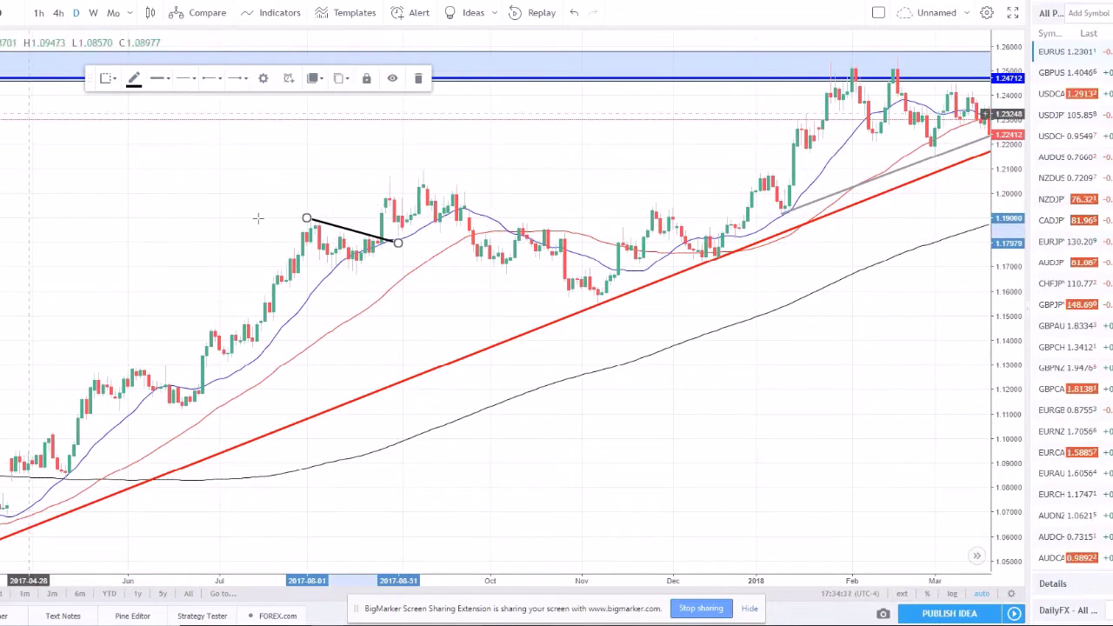
left_click(302, 248)
left_click(381, 273)
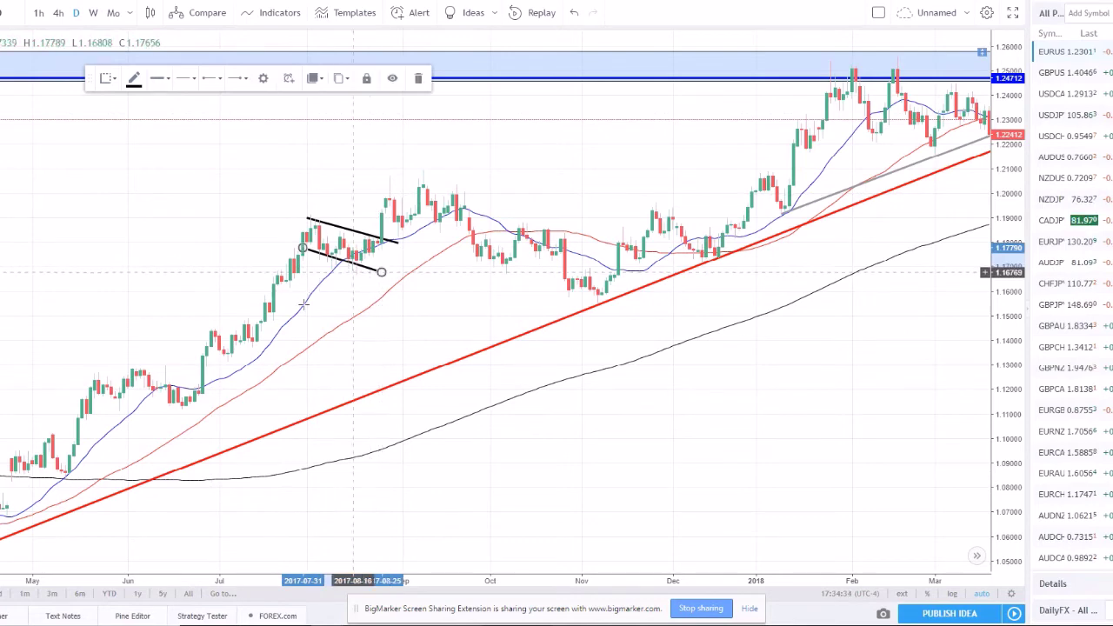
- Draw the flagpole as a rising trend line from about 1.1298 on 4 July to 1.1822 on 28 July 2017
left_click(249, 154)
scroll(194, 235, "down", 3)
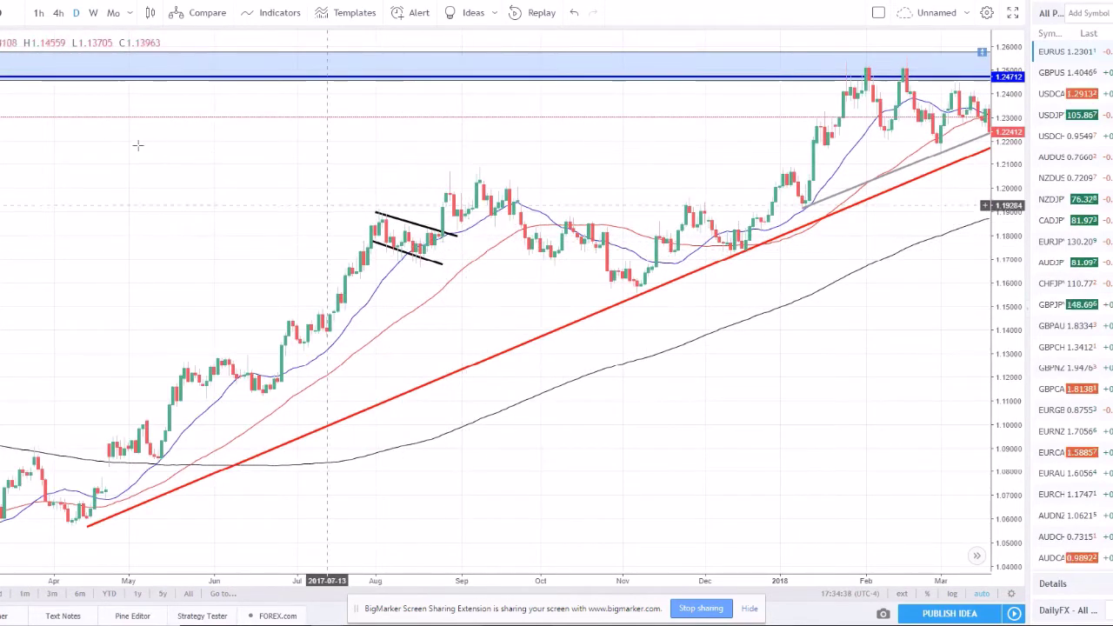
left_click(300, 354)
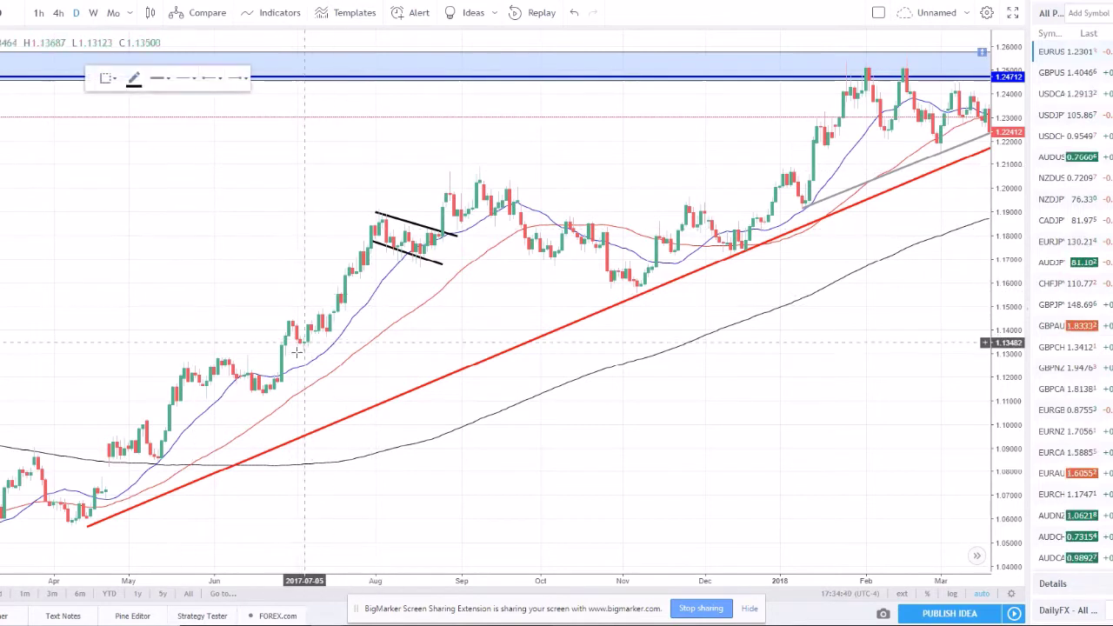
left_click(368, 232)
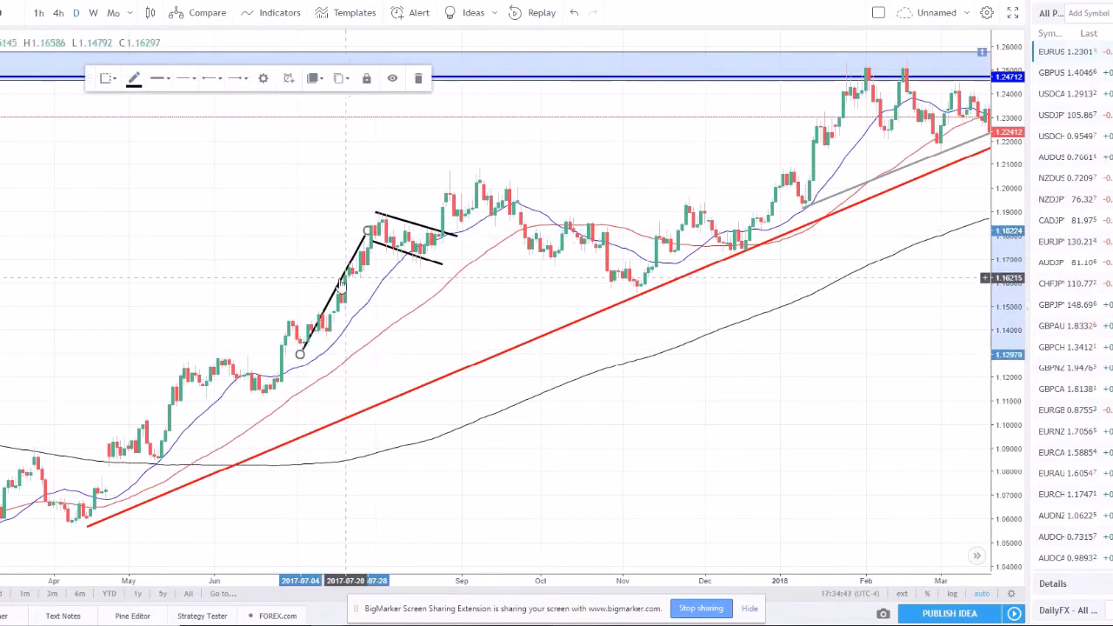
- Delete the July 2017 flagpole line and both August 2017 flag lines
key("Delete")
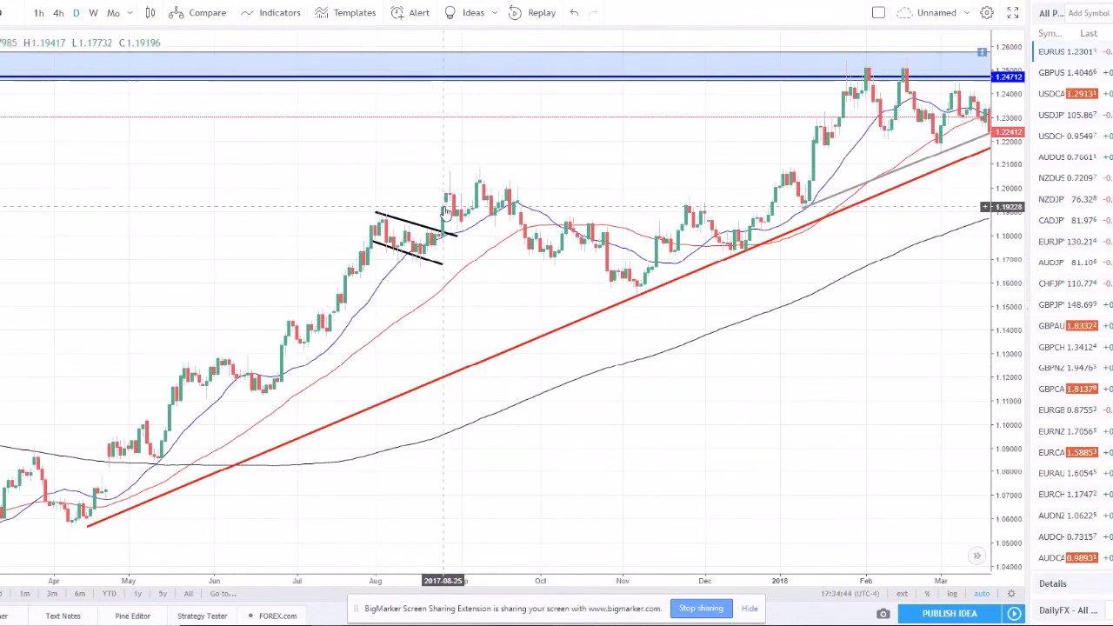
left_click(419, 229)
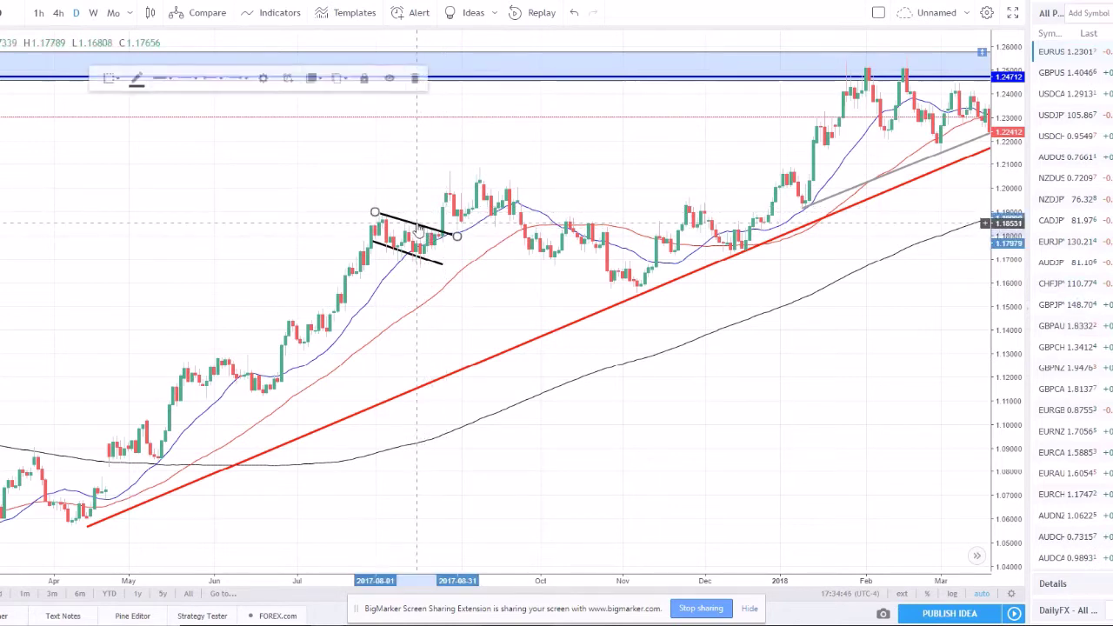
key("Delete")
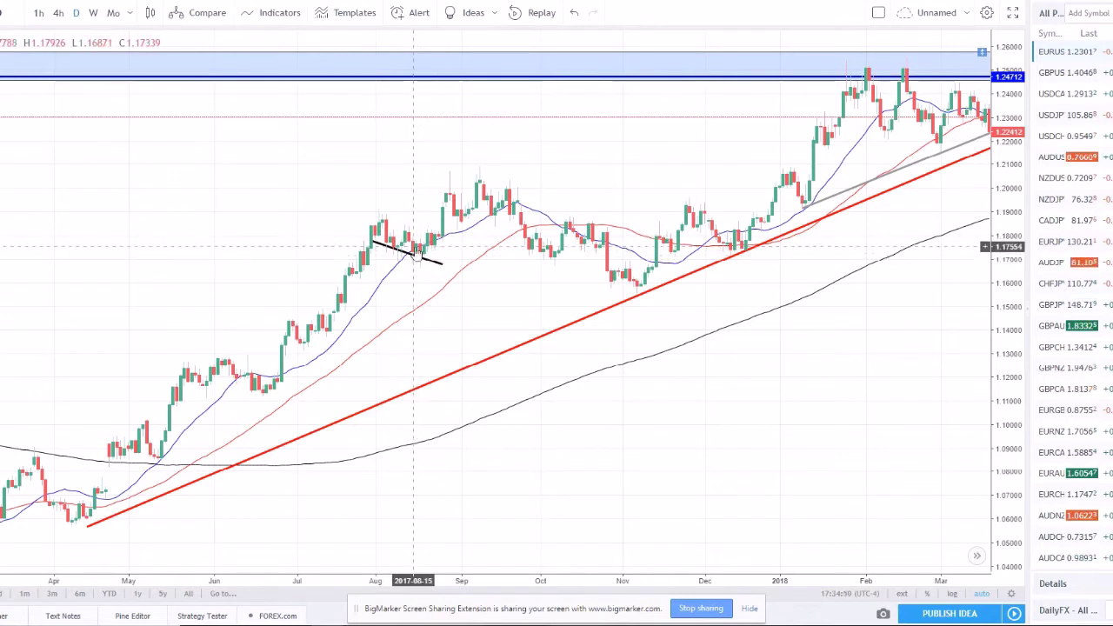
left_click(427, 264)
key("Delete")
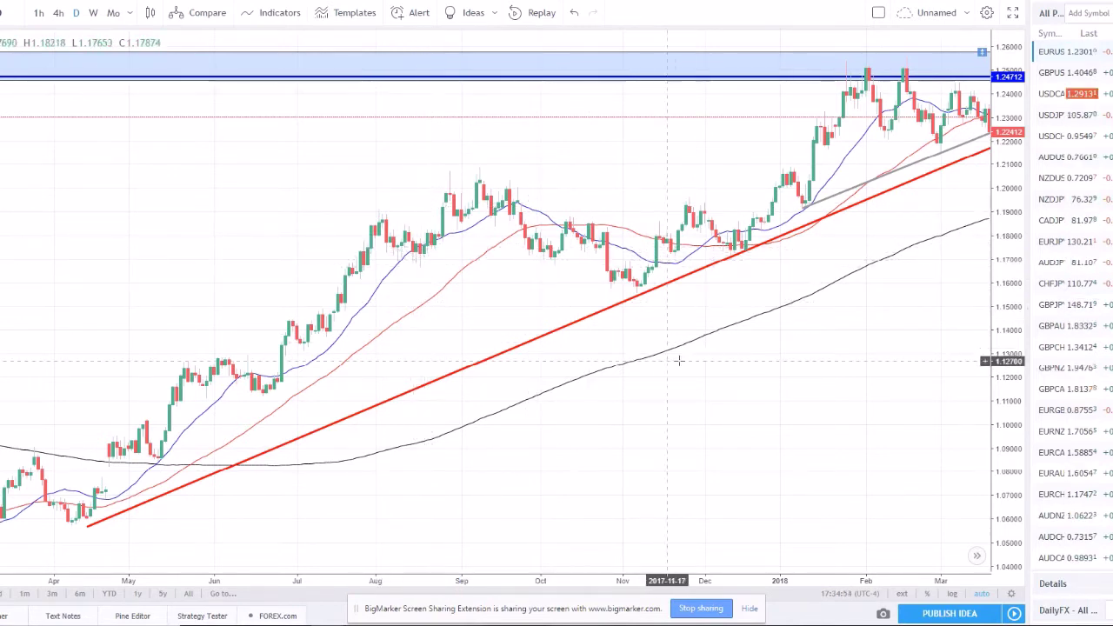
- Trace the July to November 2017 price swings freehand and circle the early November lows near 1.160
scroll(678, 360, "down", 2)
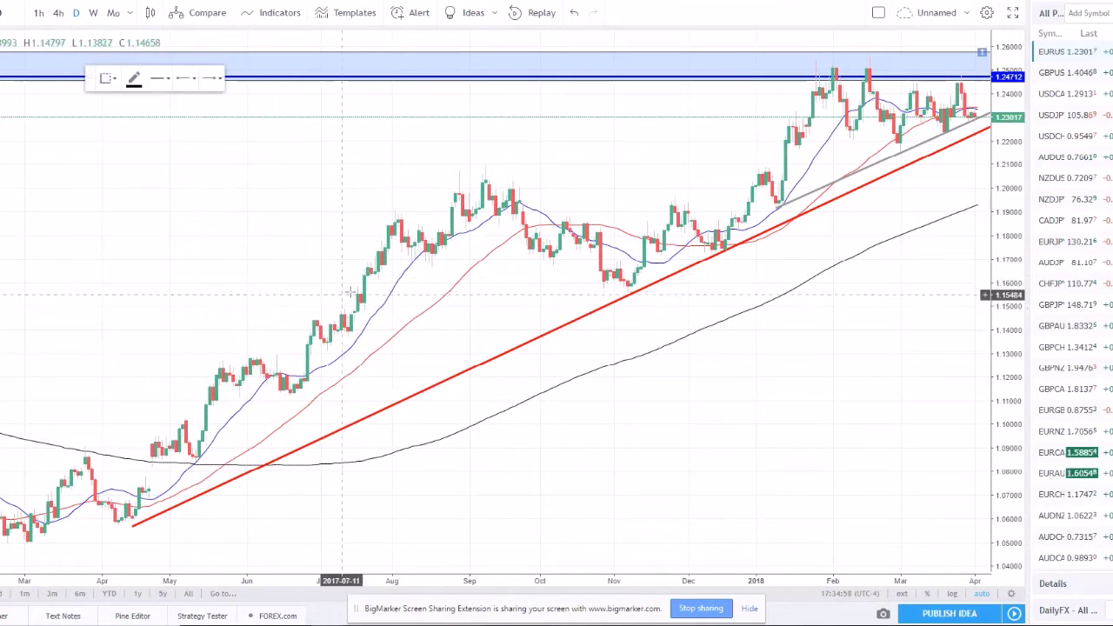
mouse_move(353, 298)
left_mouse_down()
mouse_move(389, 234)
mouse_move(502, 202)
mouse_move(531, 237)
mouse_move(570, 216)
mouse_move(602, 262)
left_mouse_up()
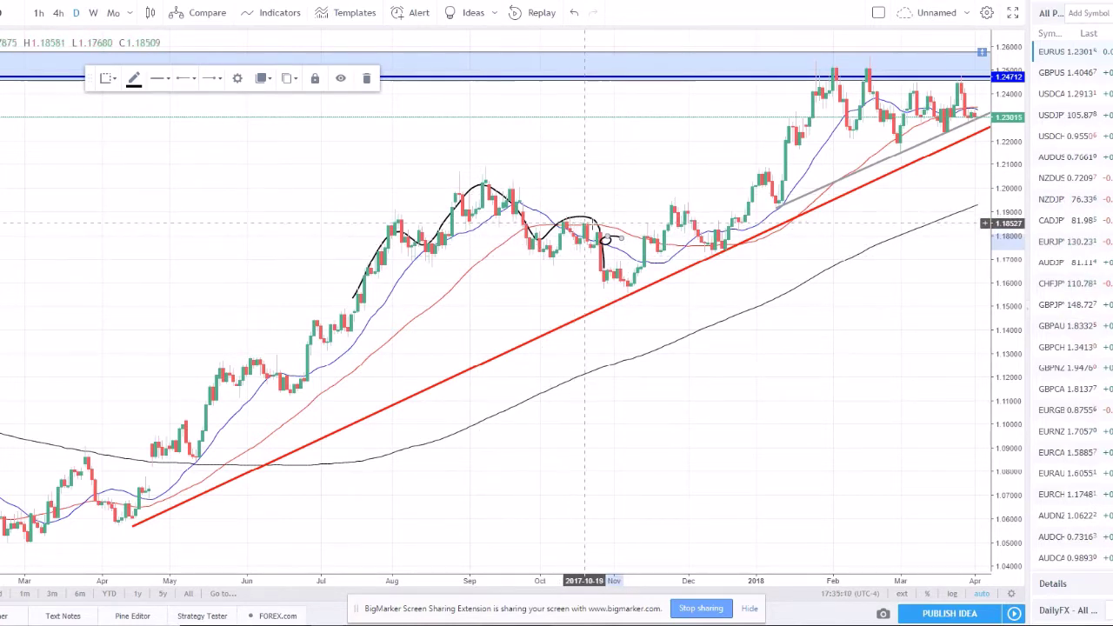
mouse_move(612, 280)
left_mouse_down()
mouse_move(607, 270)
mouse_move(621, 263)
left_mouse_up()
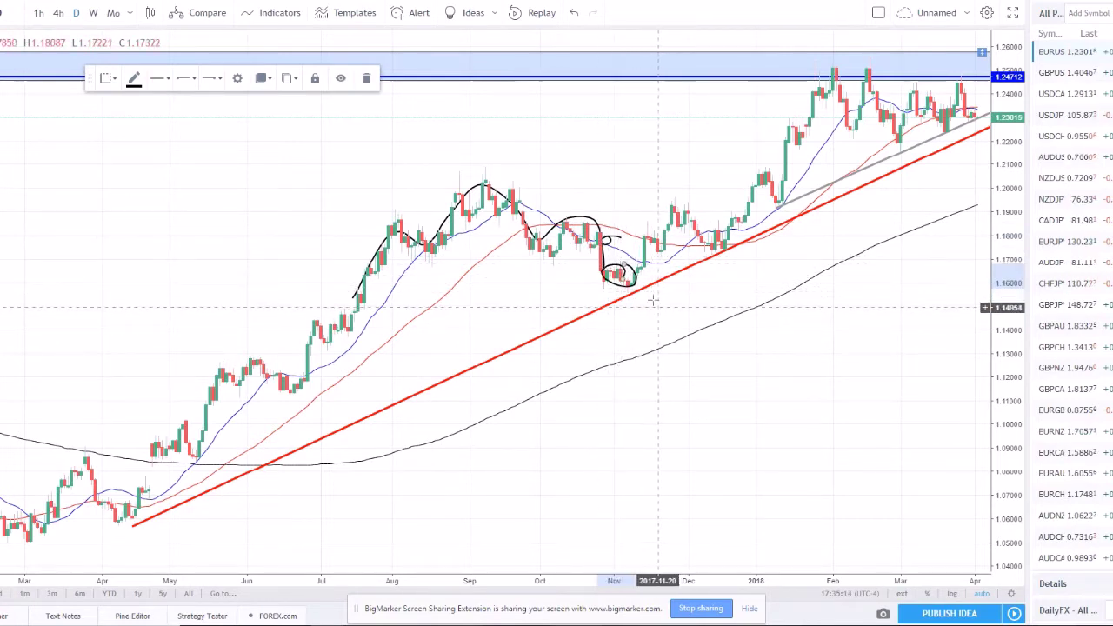
- Delete the circle at the November 2017 lows and the freehand strokes over the July to November swings
key("Delete")
left_click(612, 242)
key("Delete")
left_click(592, 224)
key("Delete")
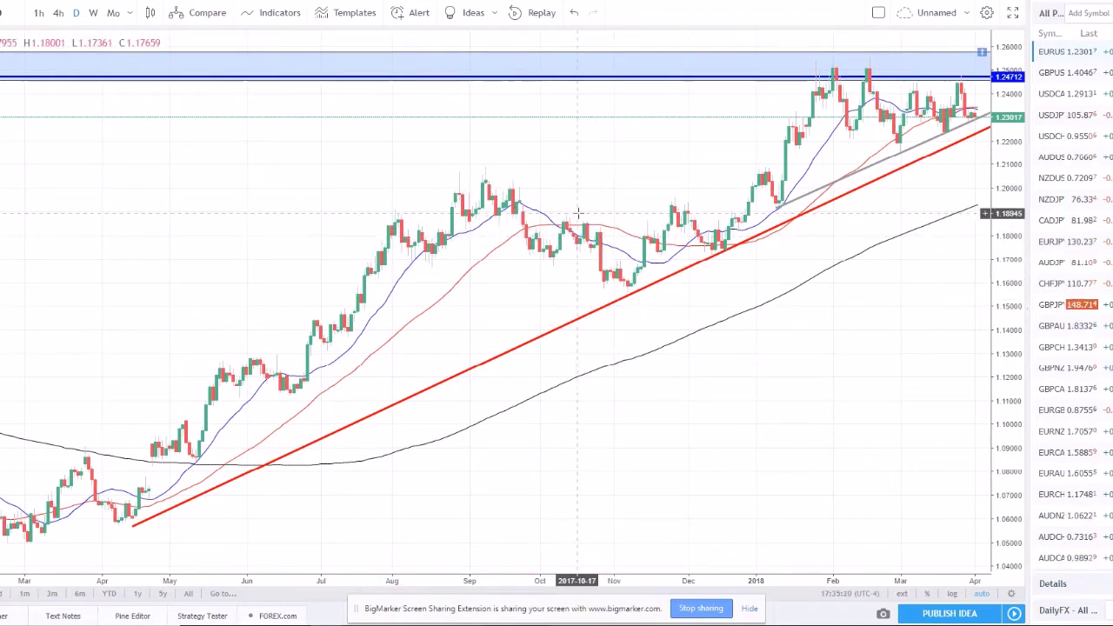
- Circle the September 2017 highs between about 1.200 and 1.210 freehand, and delete the circle
scroll(431, 212, "down", 2)
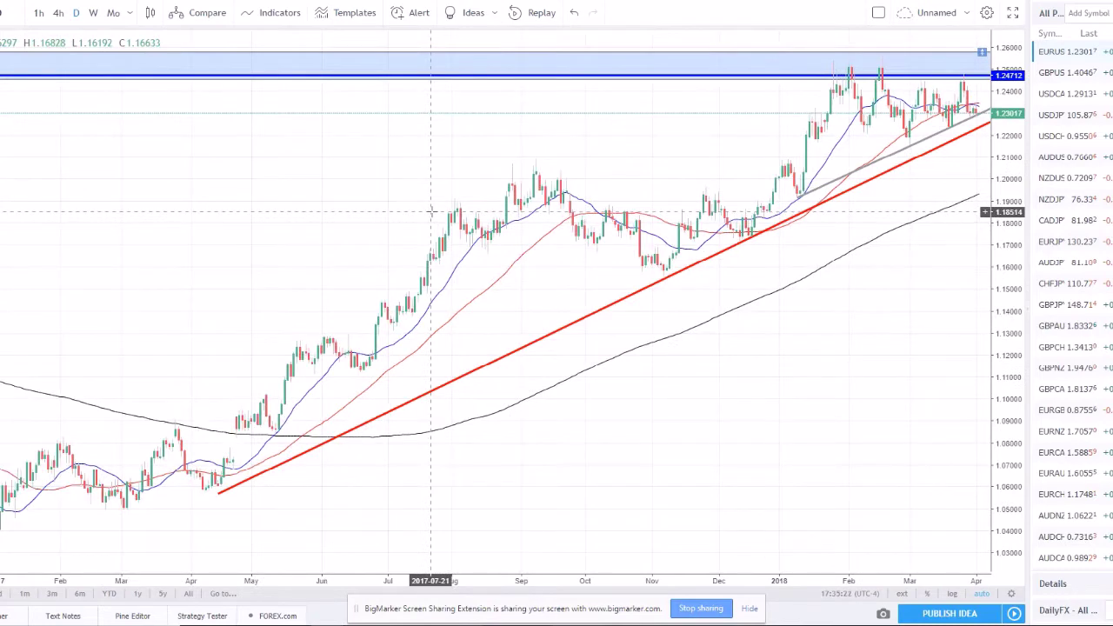
scroll(432, 212, "up", 2)
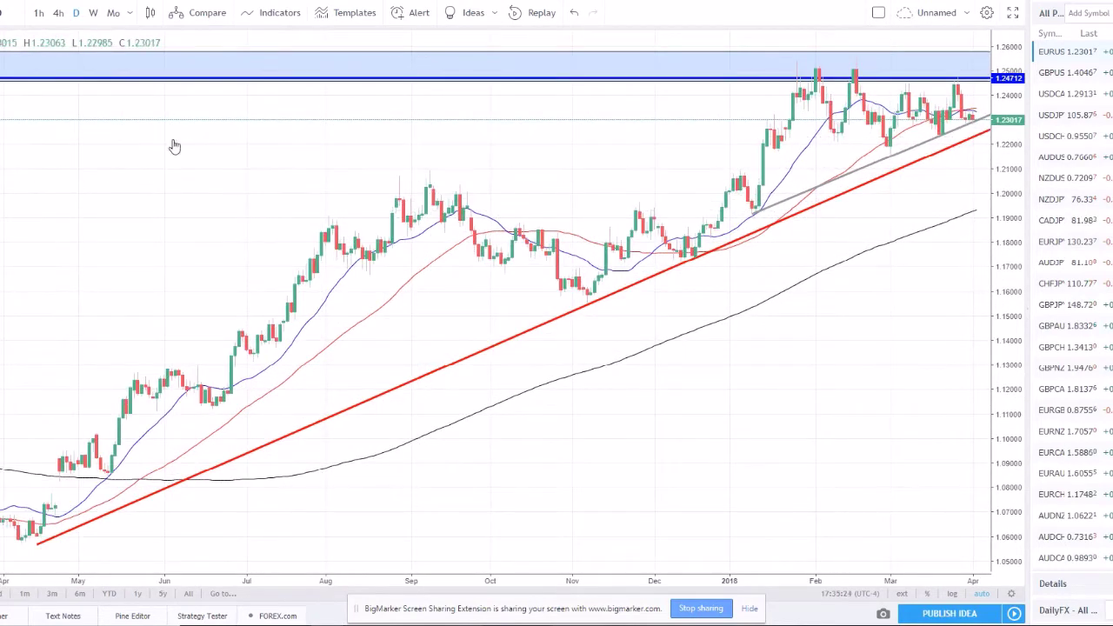
mouse_move(442, 171)
left_mouse_down()
mouse_move(409, 187)
mouse_move(377, 165)
left_mouse_up()
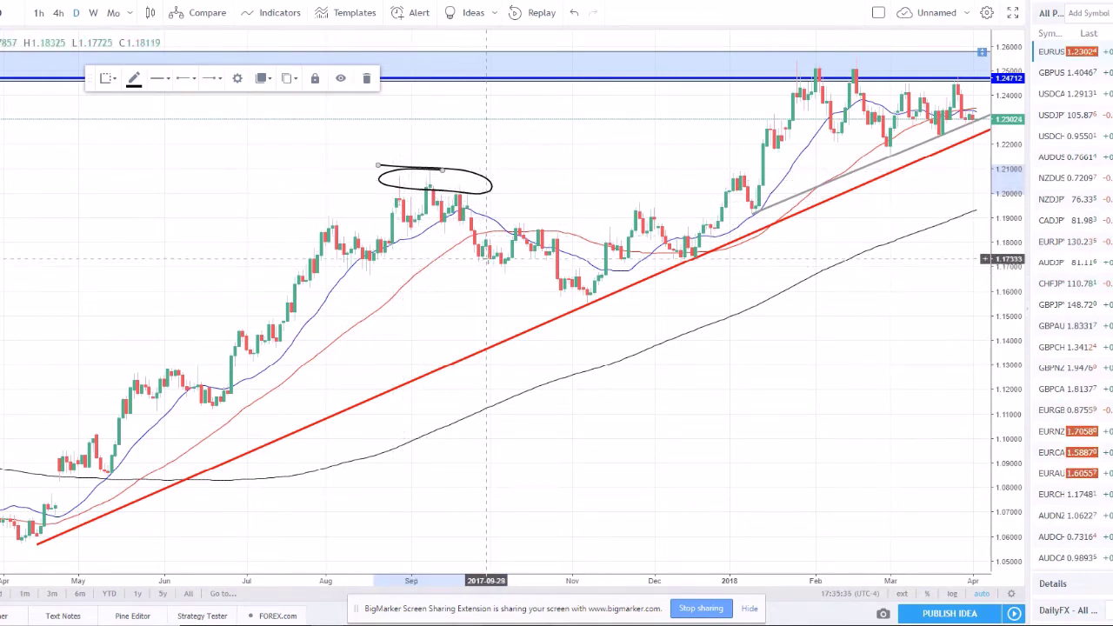
key("Delete")
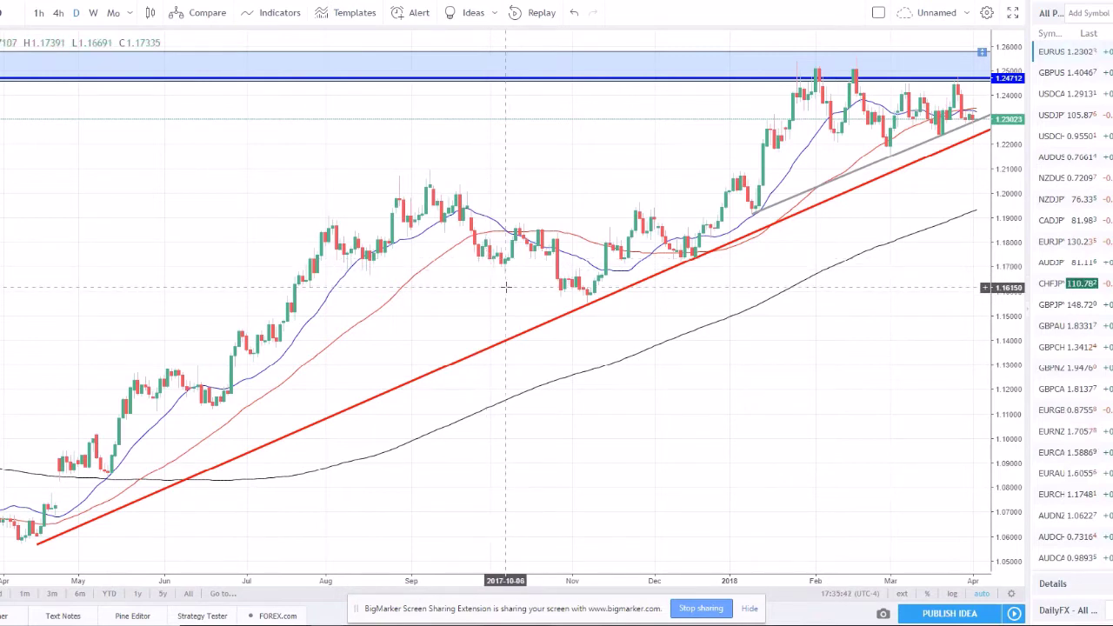
scroll(366, 296, "down", 3)
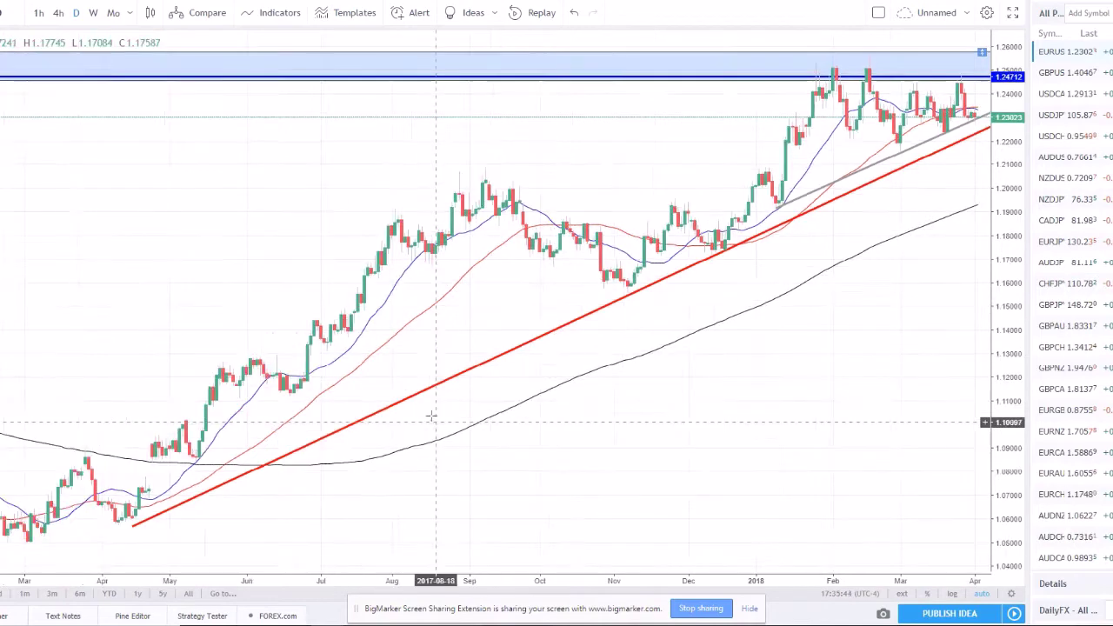
left_click_drag(345, 282, 440, 249)
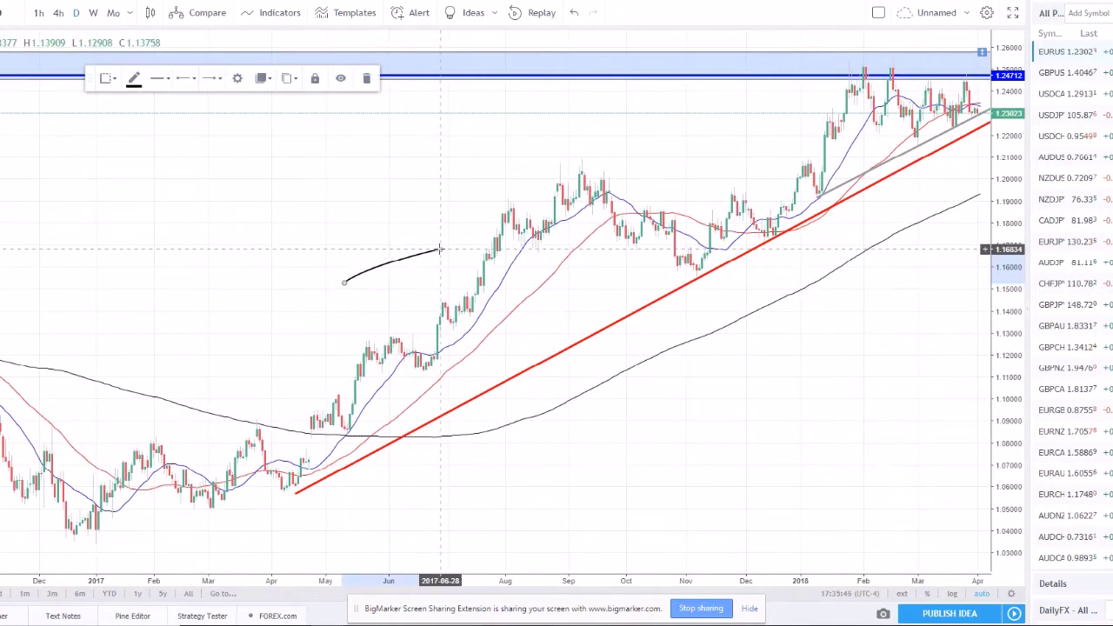
key("Delete")
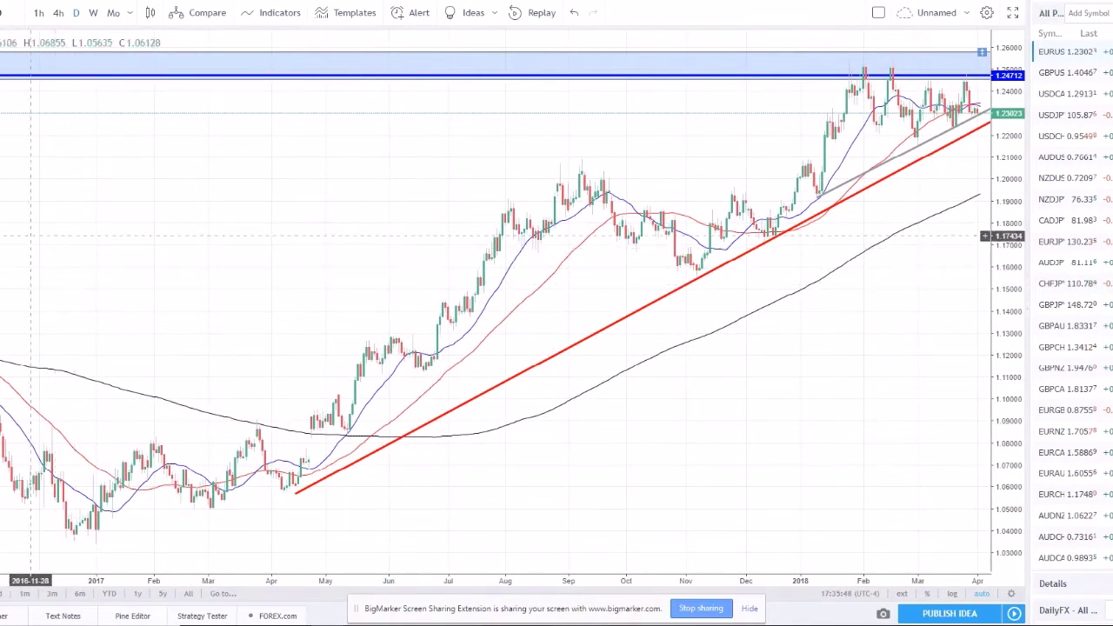
- Draw a Fibonacci retracement from 1.03399 at the 15 December 2016 low to 1.08377 on 15 May 2017
scroll(366, 259, "down", 2)
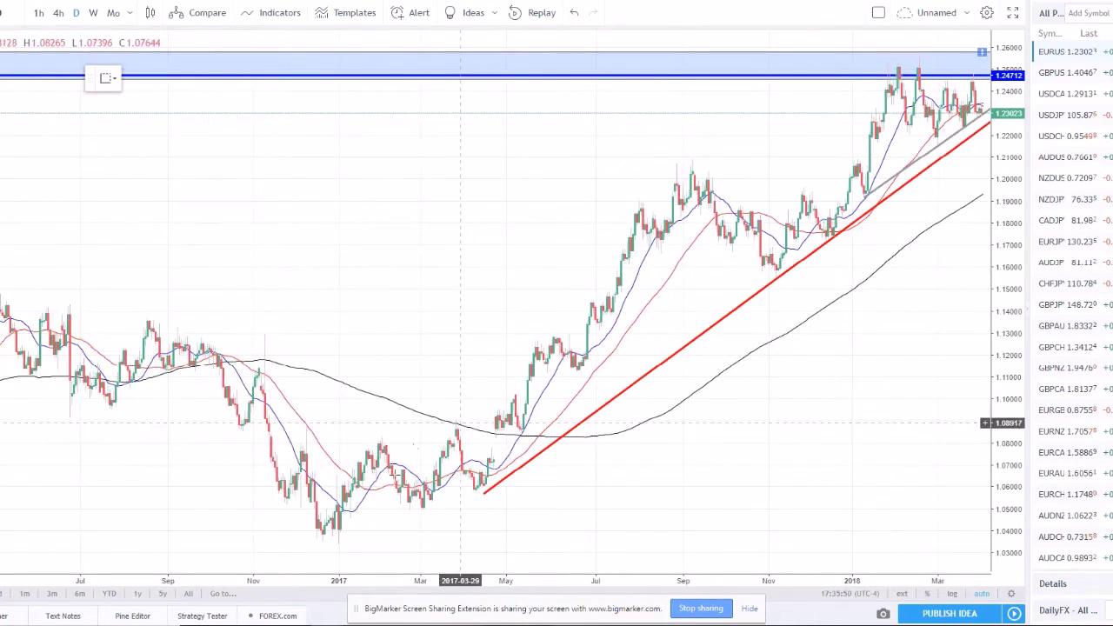
left_click(318, 544)
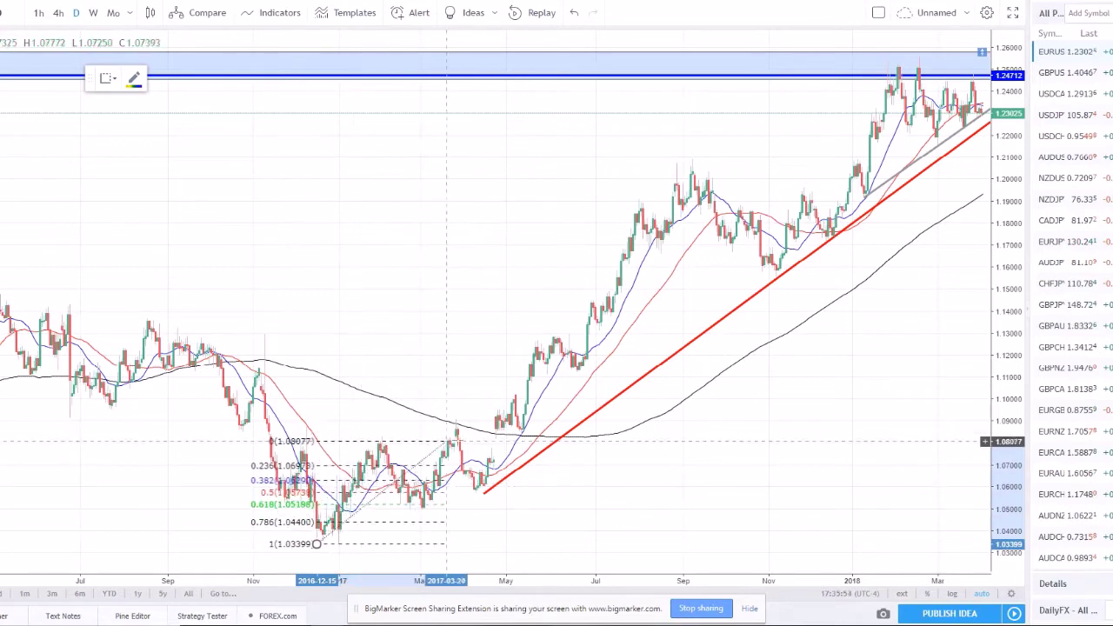
left_click(524, 432)
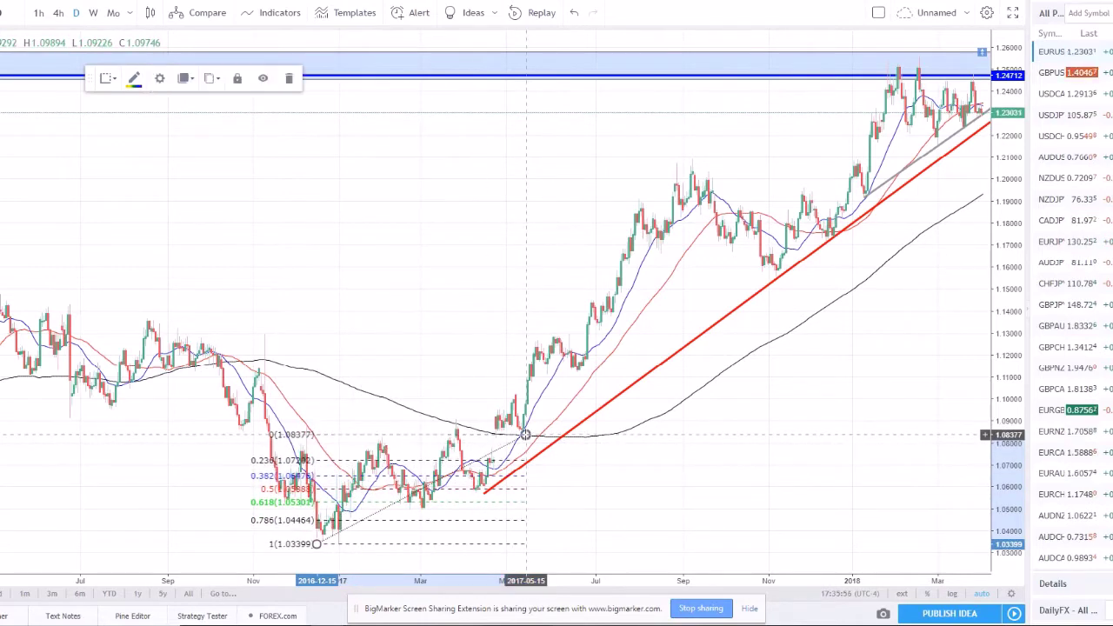
- Circle the December 2016 lows near 1.035 and the February 2017 high near 1.082 freehand
scroll(522, 435, "up", 4)
left_click_drag(407, 348, 785, 330)
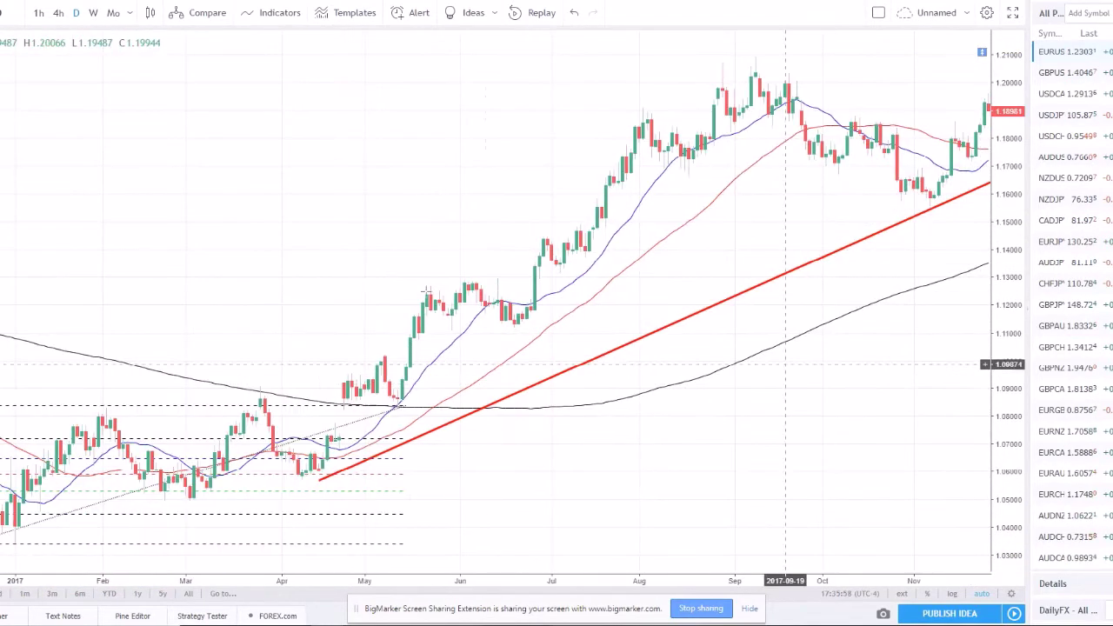
left_click_drag(194, 186, 656, 136)
scroll(612, 161, "down", 3)
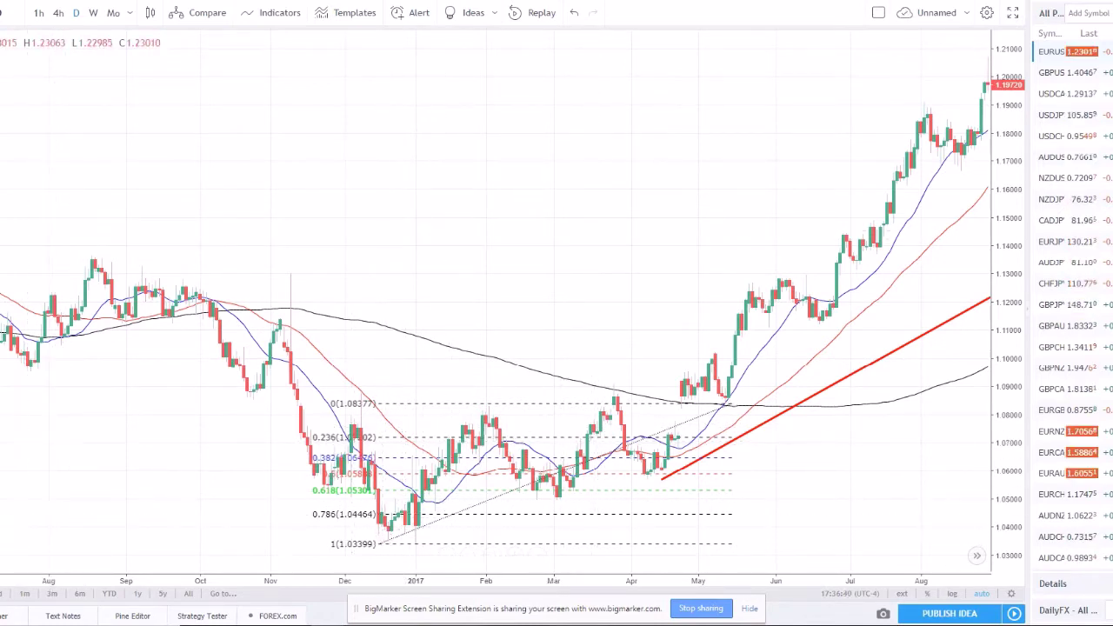
mouse_move(385, 526)
left_mouse_down()
mouse_move(365, 531)
mouse_move(399, 552)
mouse_move(419, 530)
mouse_move(383, 525)
mouse_move(385, 546)
left_mouse_up()
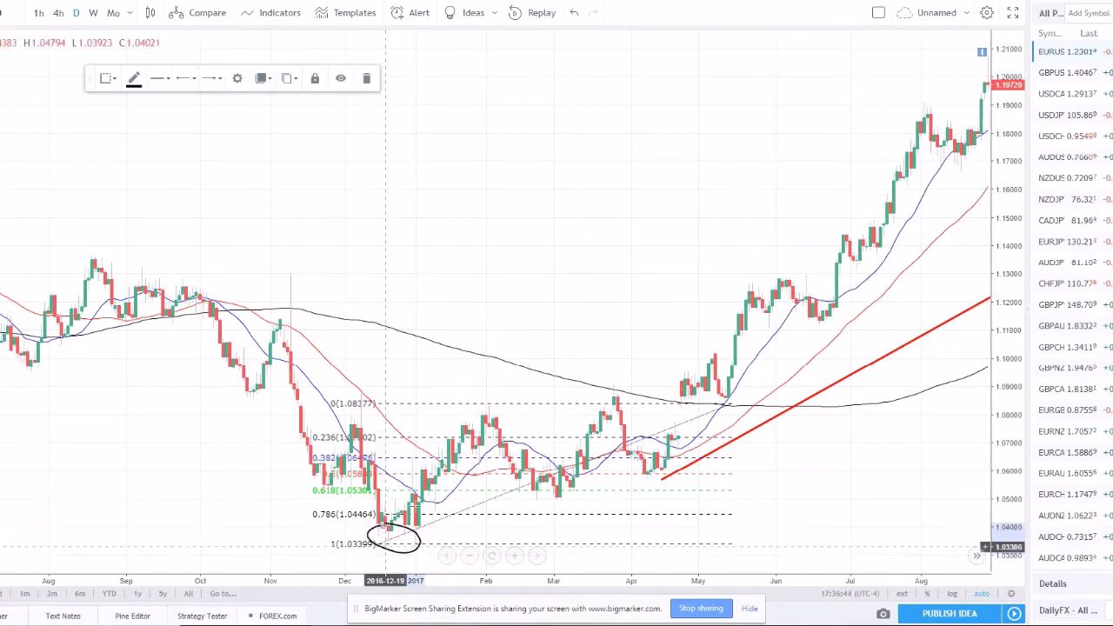
mouse_move(498, 403)
left_mouse_down()
mouse_move(467, 407)
mouse_move(501, 406)
mouse_move(484, 421)
mouse_move(484, 400)
left_mouse_up()
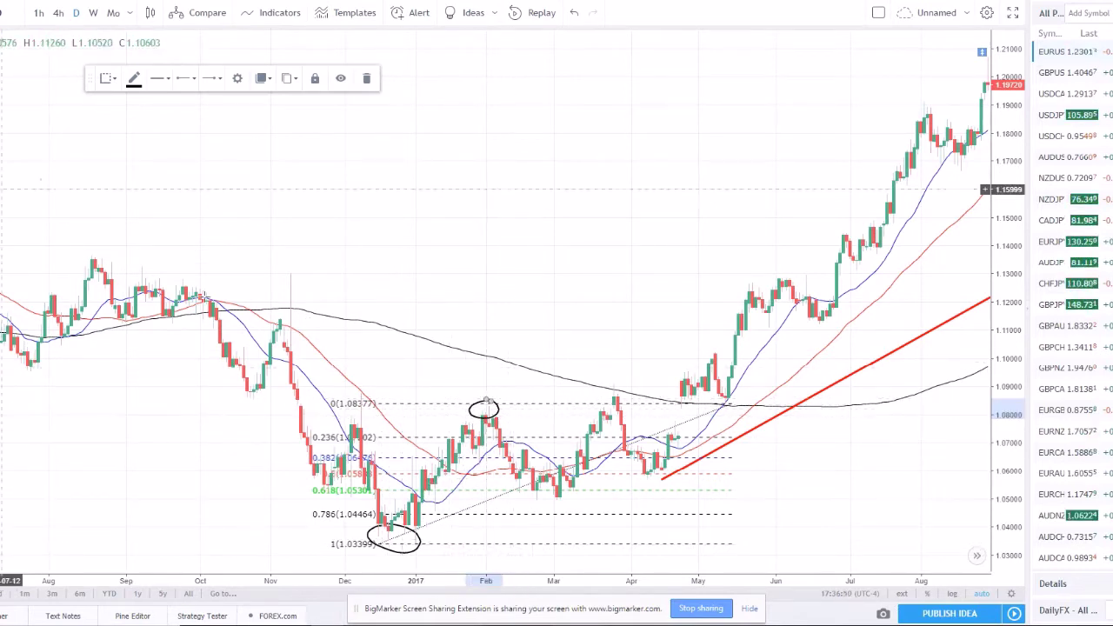
- Trace the February 2017 decline, the January to July waves and the January rise freehand, deleting each stroke
left_click_drag(490, 419, 537, 498)
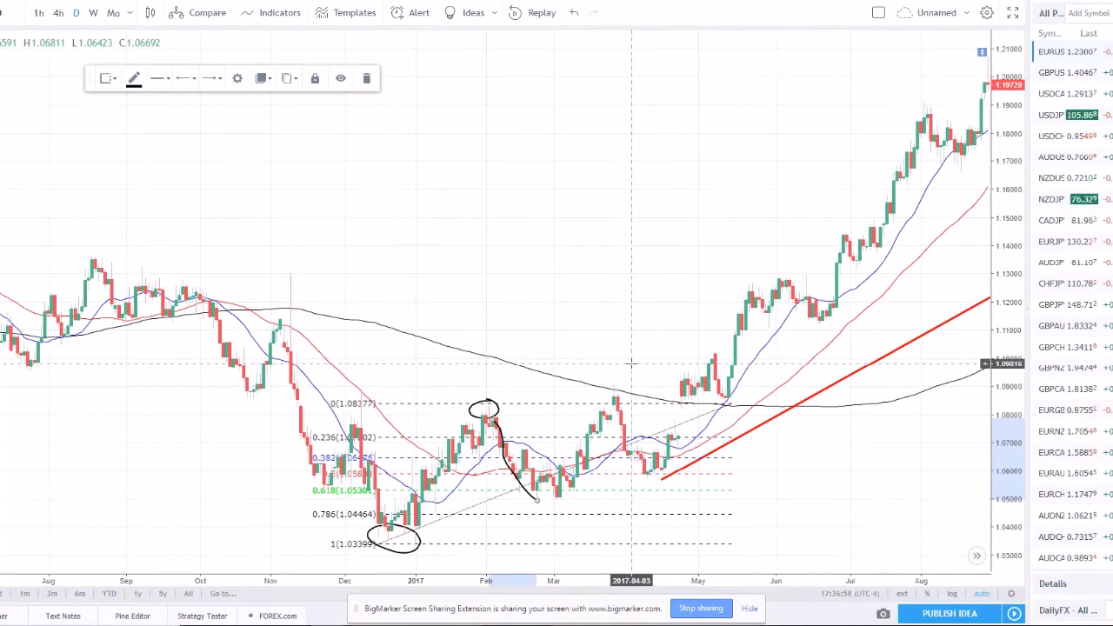
mouse_move(418, 525)
left_mouse_down()
mouse_move(470, 448)
mouse_move(538, 473)
mouse_move(614, 409)
mouse_move(654, 468)
mouse_move(781, 271)
mouse_move(833, 327)
mouse_move(859, 248)
mouse_move(881, 245)
mouse_move(893, 260)
left_mouse_up()
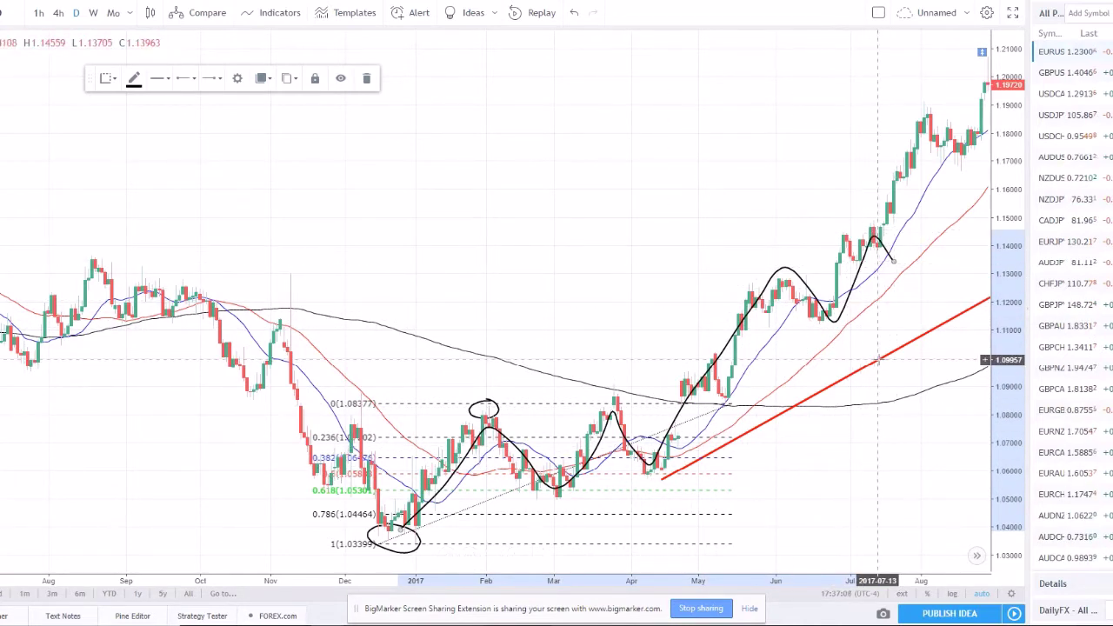
key("Delete")
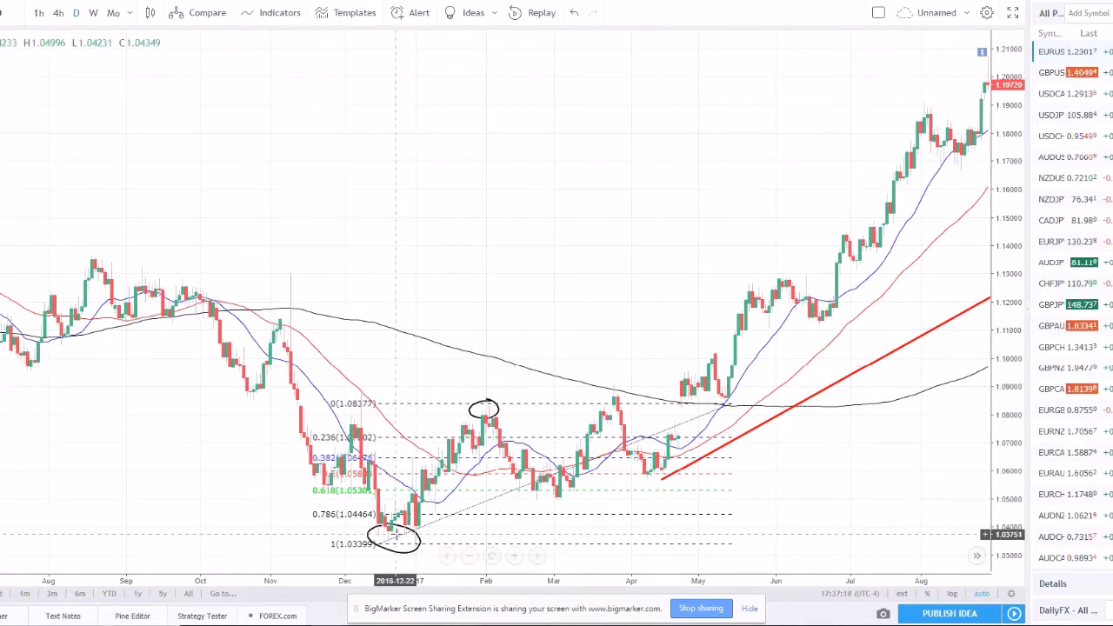
left_click_drag(396, 530, 504, 437)
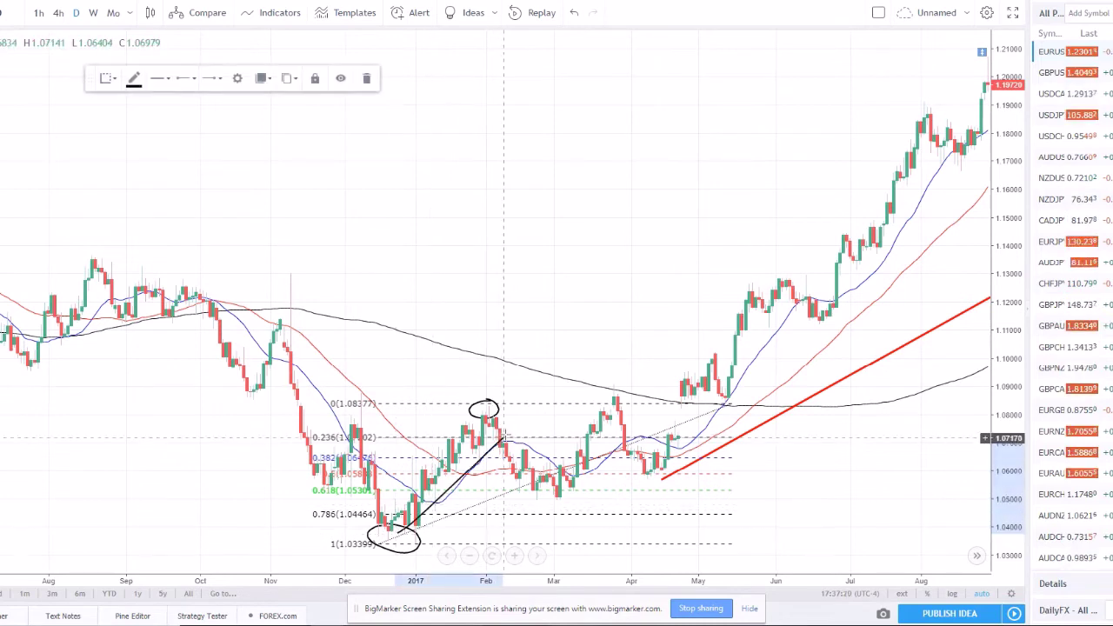
left_click(570, 500)
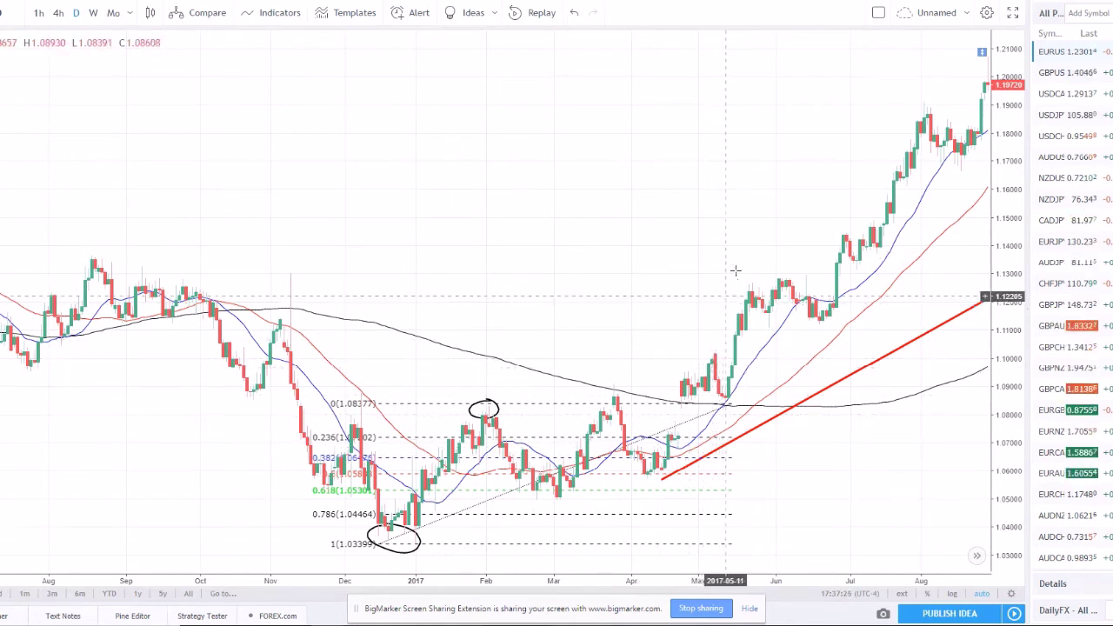
- Mark the mid-May, late June and July 2017 rallies and the April gap with freehand strokes, deleting each one
mouse_move(738, 290)
left_mouse_down()
mouse_move(723, 335)
mouse_move(746, 389)
left_mouse_up()
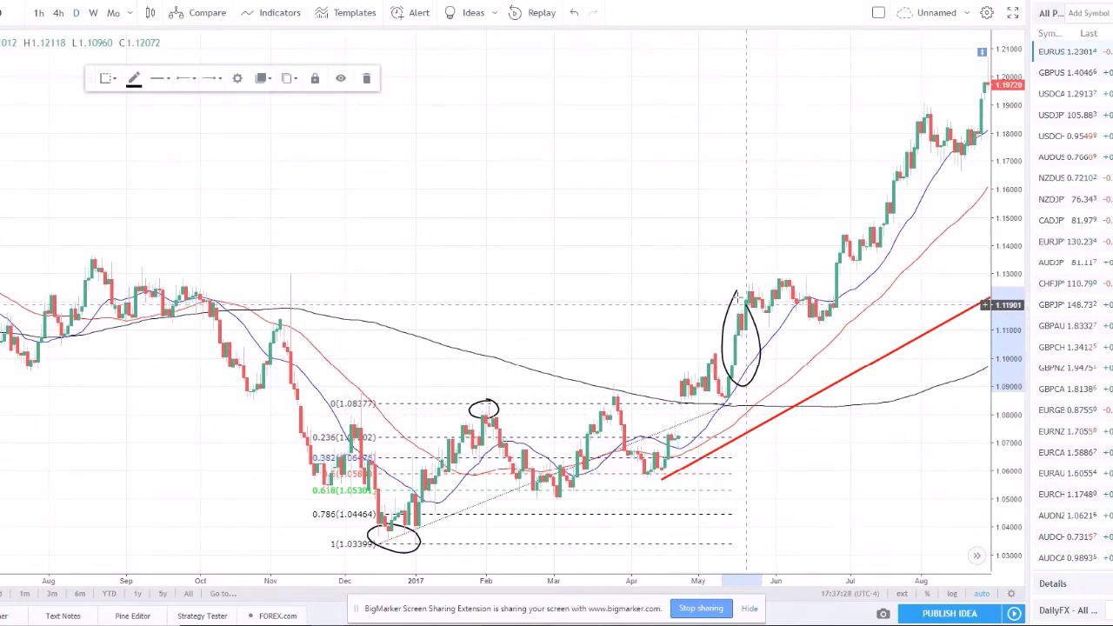
key("Delete")
left_click_drag(842, 237, 837, 311)
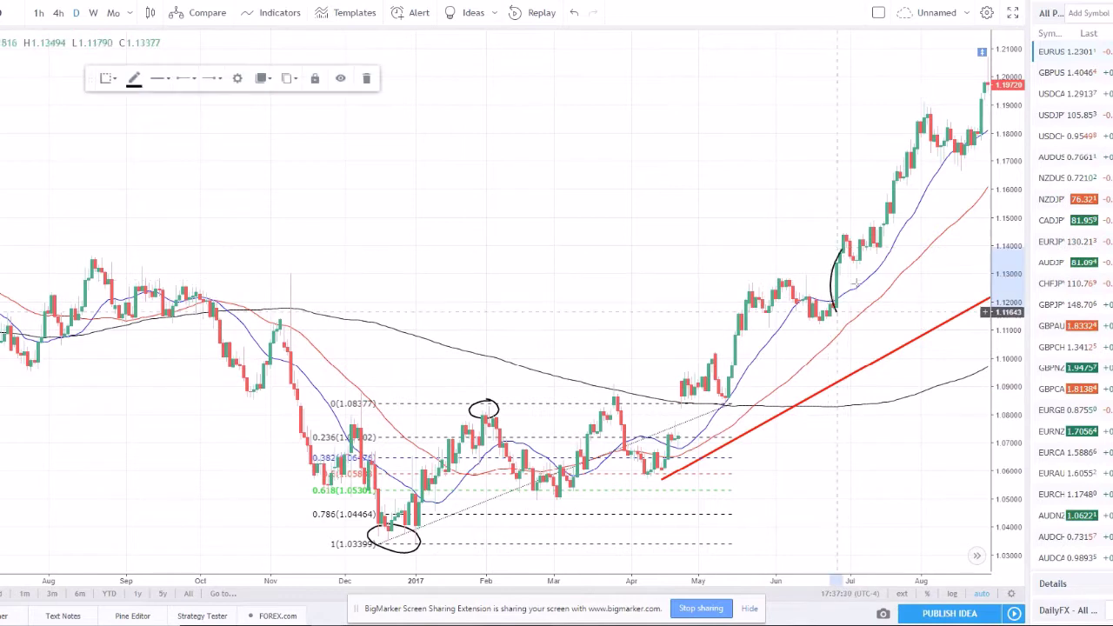
key("Delete")
left_click_drag(915, 124, 881, 245)
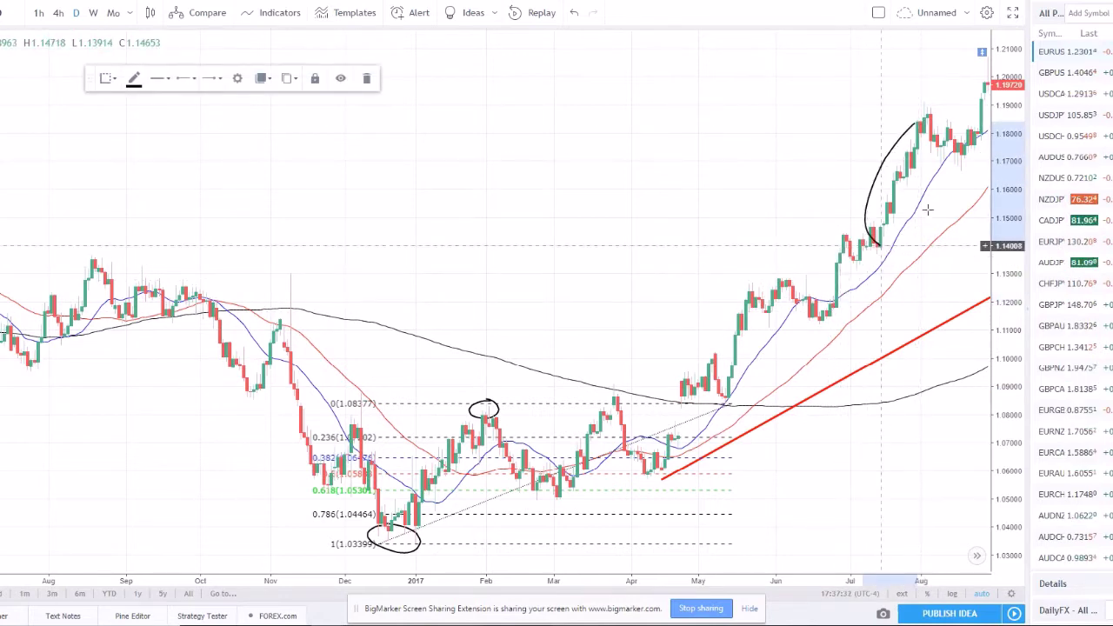
key("Delete")
left_click_drag(687, 380, 663, 408)
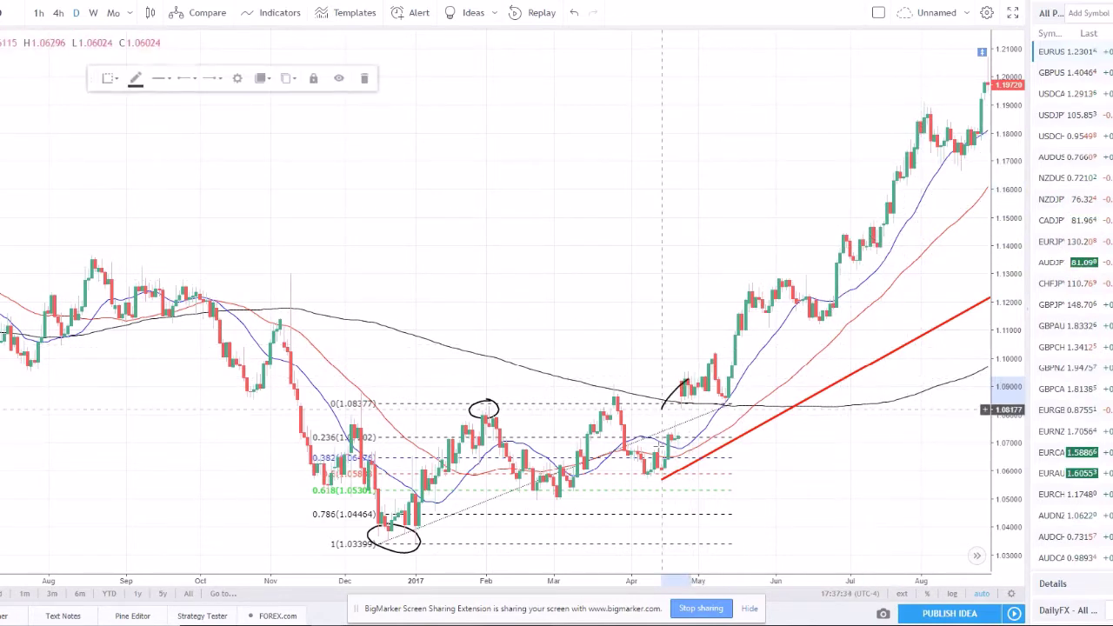
key("Delete")
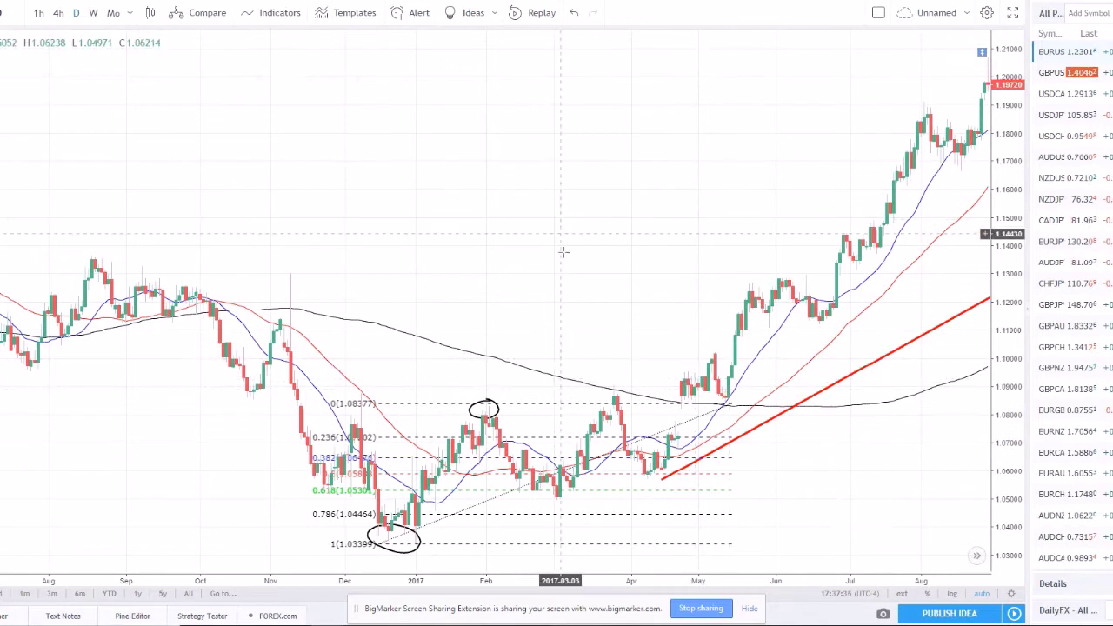
- Circle the support zone near 1.052 from November 2016 to March 2017 and draw a rising freehand curve from about 1.025 to 1.097
left_click(694, 421)
left_click(435, 312)
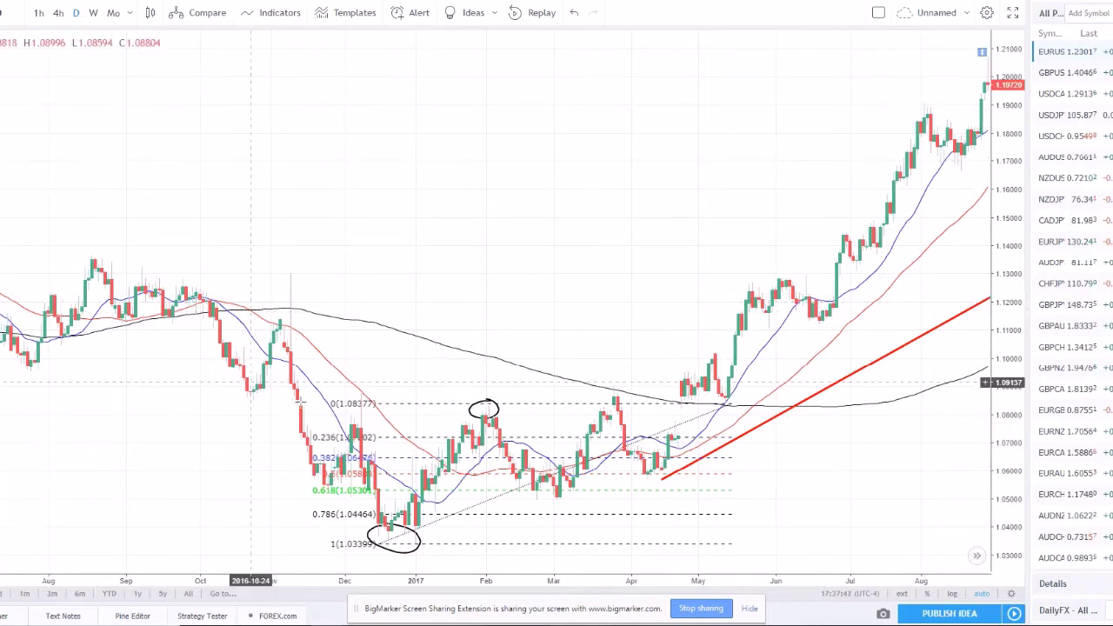
left_click(389, 533)
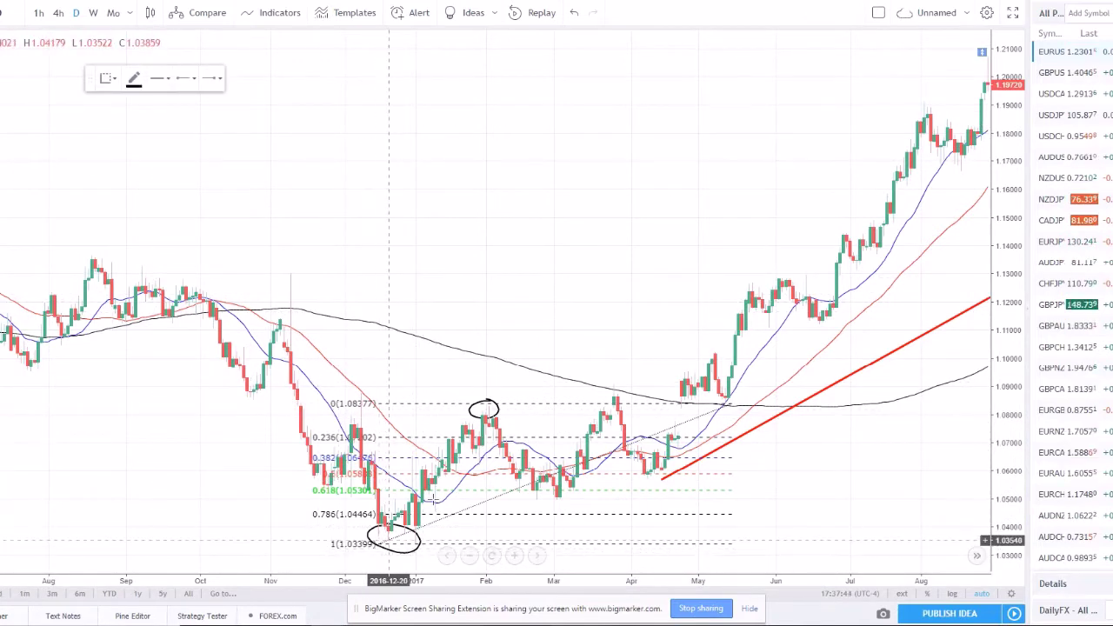
mouse_move(319, 482)
left_mouse_down()
mouse_move(409, 501)
mouse_move(599, 502)
mouse_move(562, 485)
mouse_move(375, 484)
left_mouse_up()
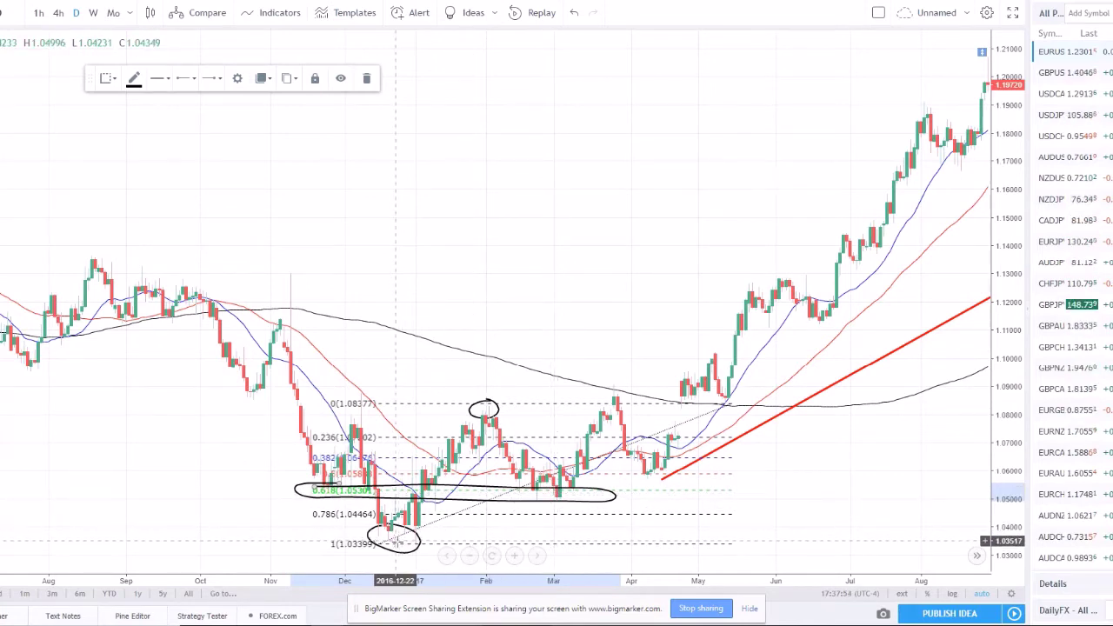
left_click_drag(271, 568, 883, 367)
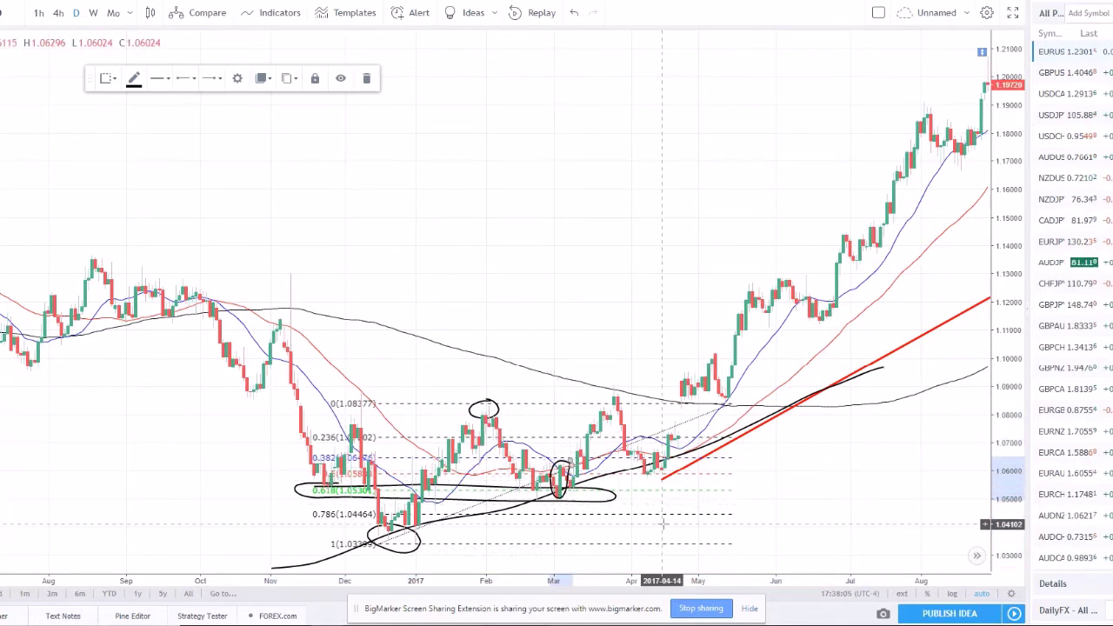
- Remove the ellipse around the 1.052 support zone and the circles at the March low and February 2017 high
left_click(545, 295)
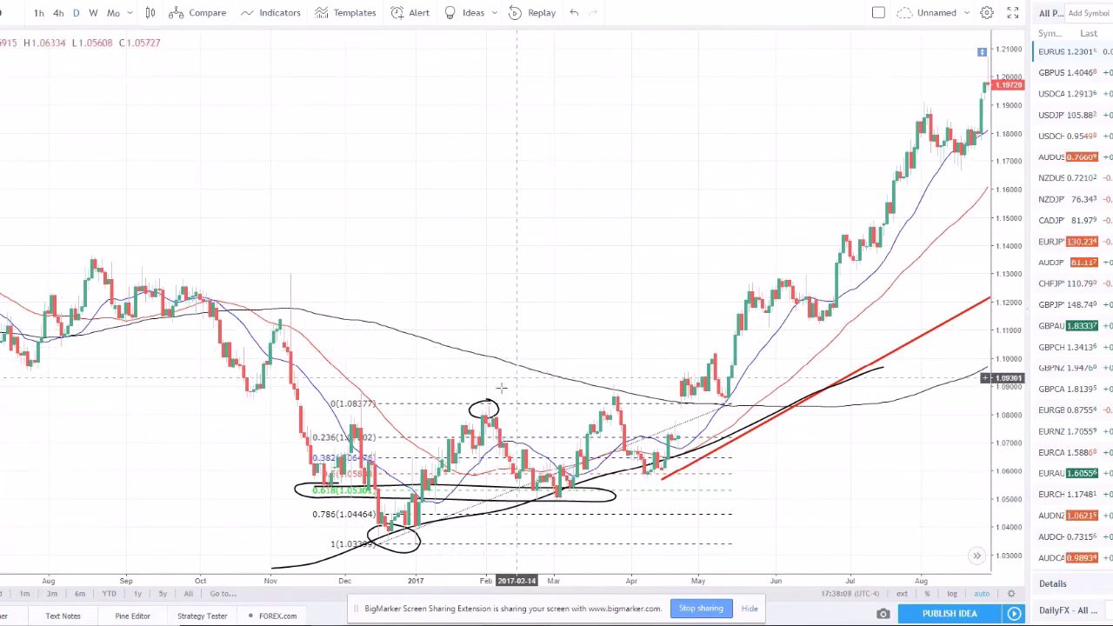
key("ctrl+z")
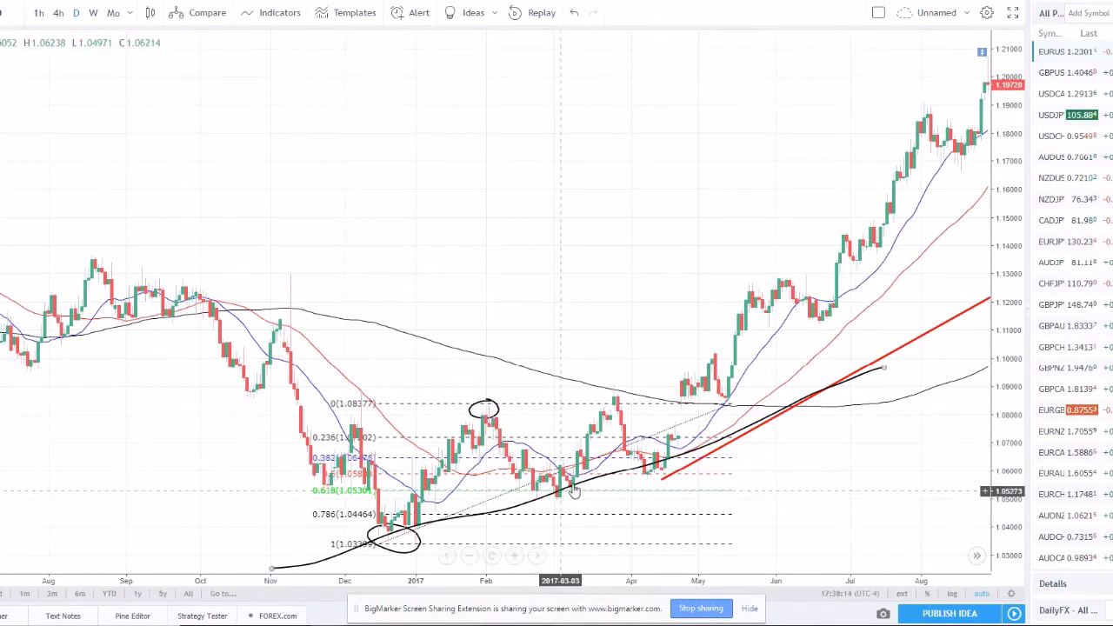
left_click(493, 412)
key("Delete")
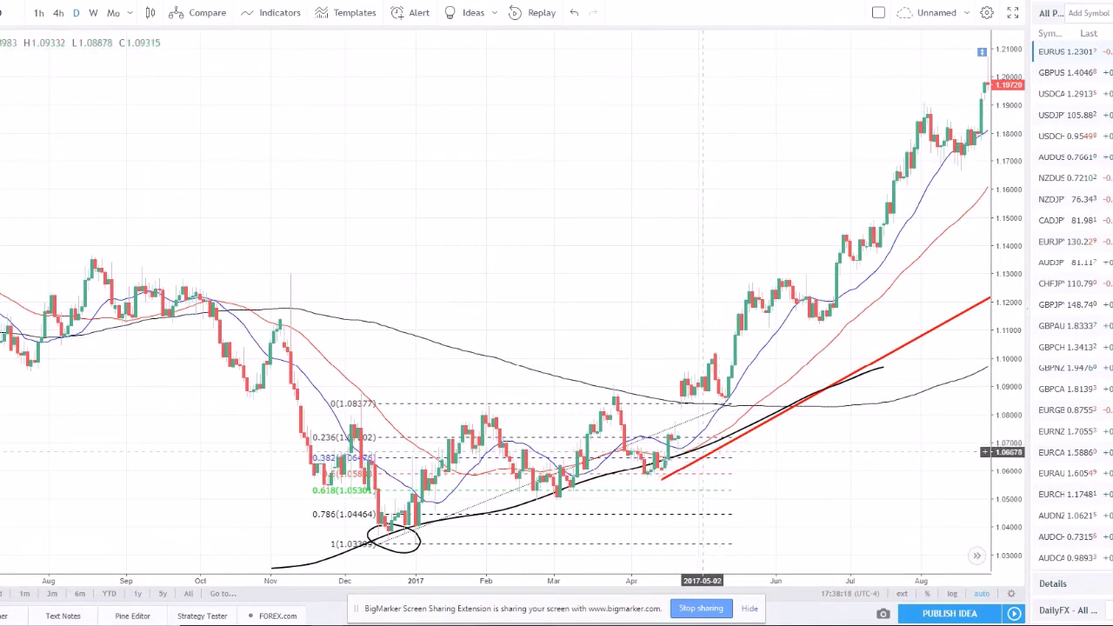
- Remove the Fibonacci retracement between December 2016 and May 2017 and the ellipse around the December low
left_click(491, 507)
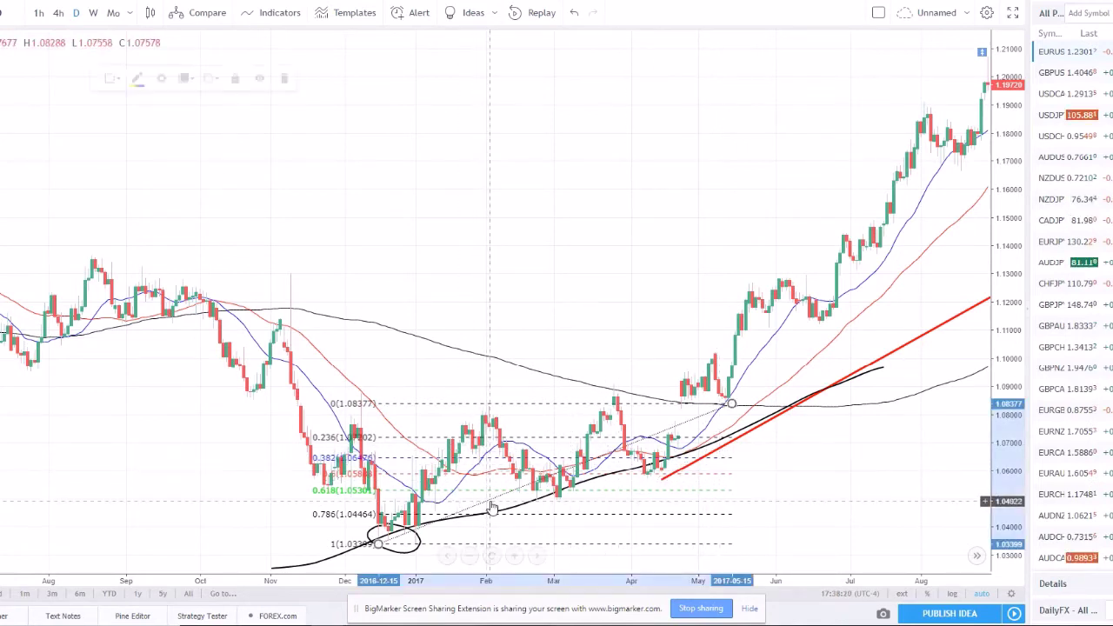
key("Delete")
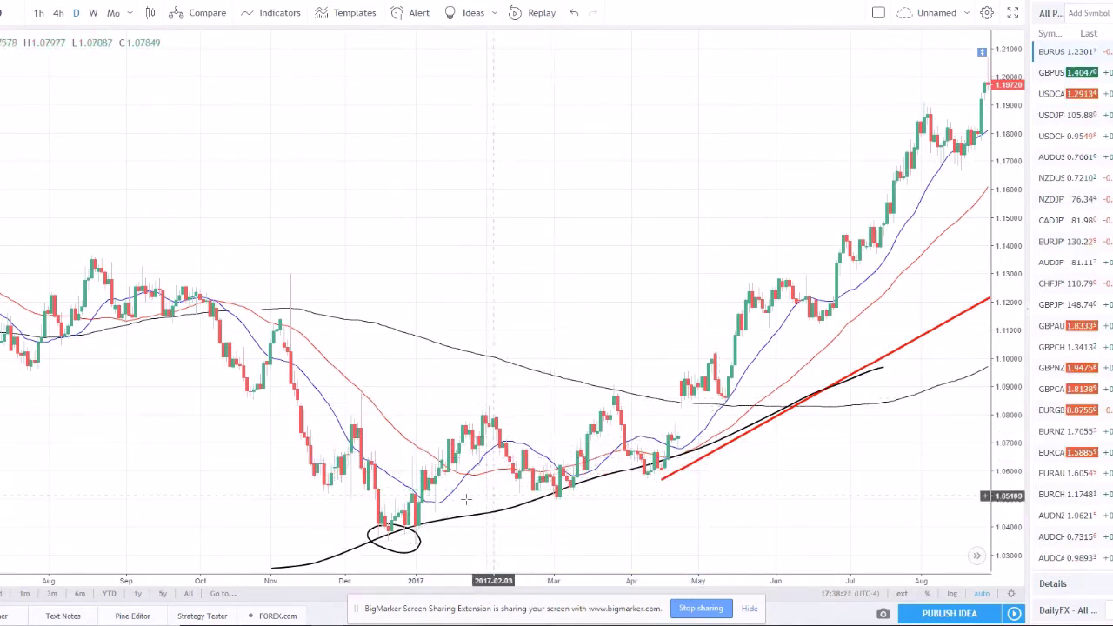
left_click(414, 551)
key("Delete")
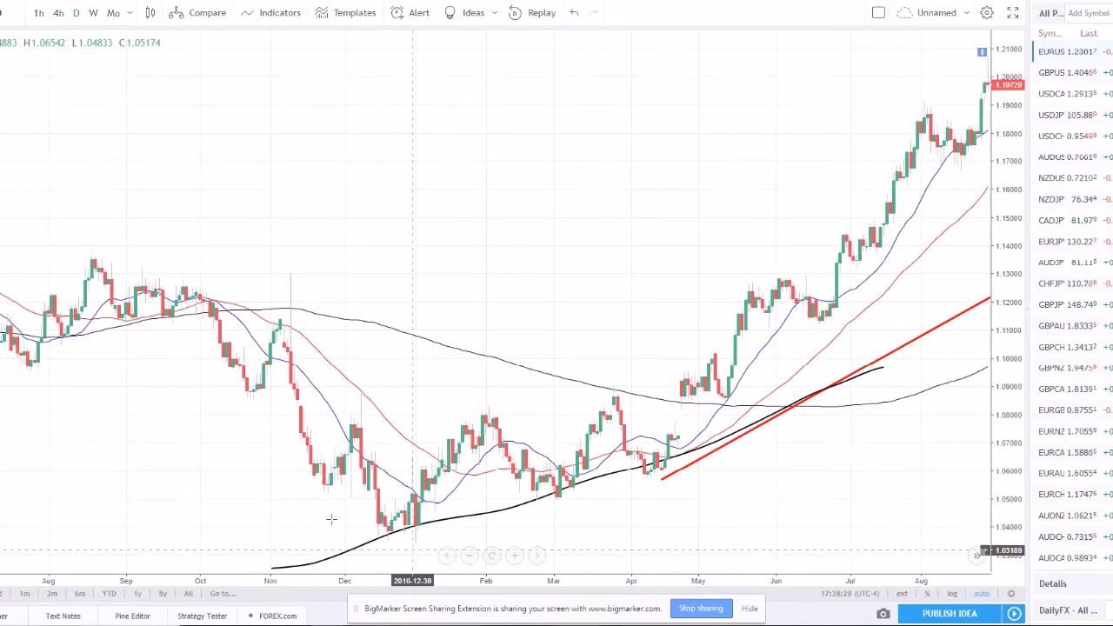
- Draw a sample Fibonacci retracement from about 1.226 in June 2016 down to about 1.146 in January 2017, and delete it
scroll(577, 261, "down", 2)
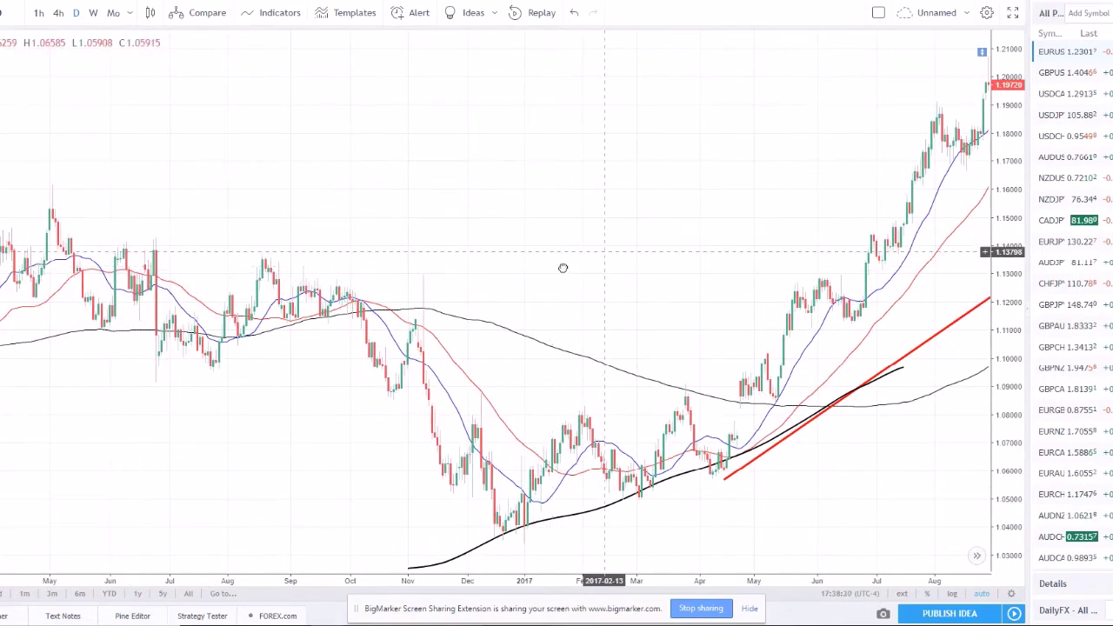
left_click_drag(563, 268, 368, 304)
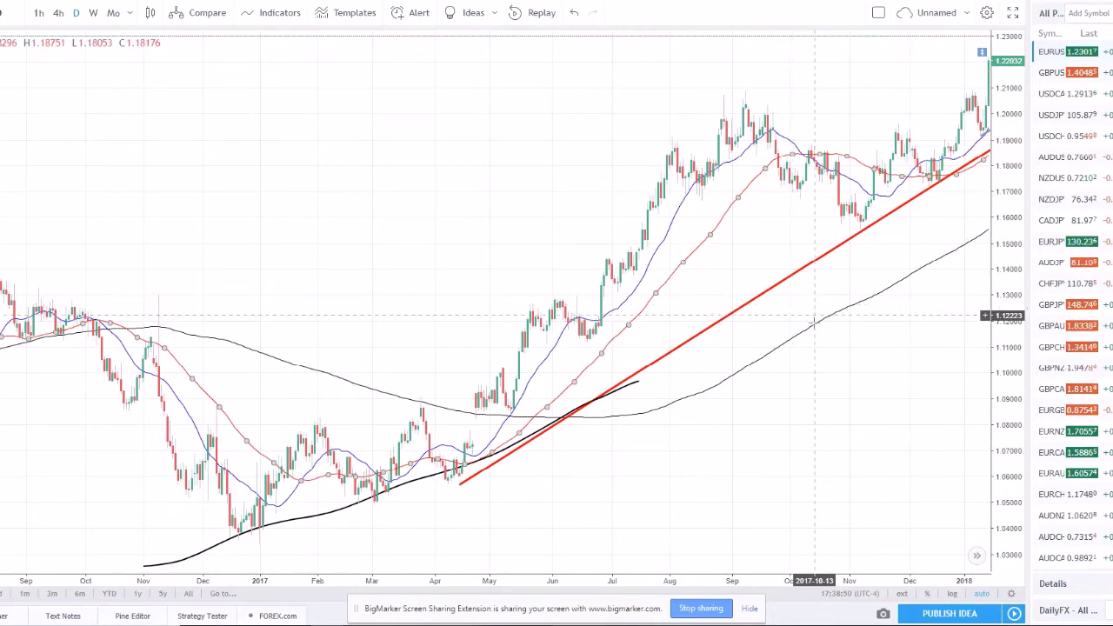
scroll(851, 357, "down", 3)
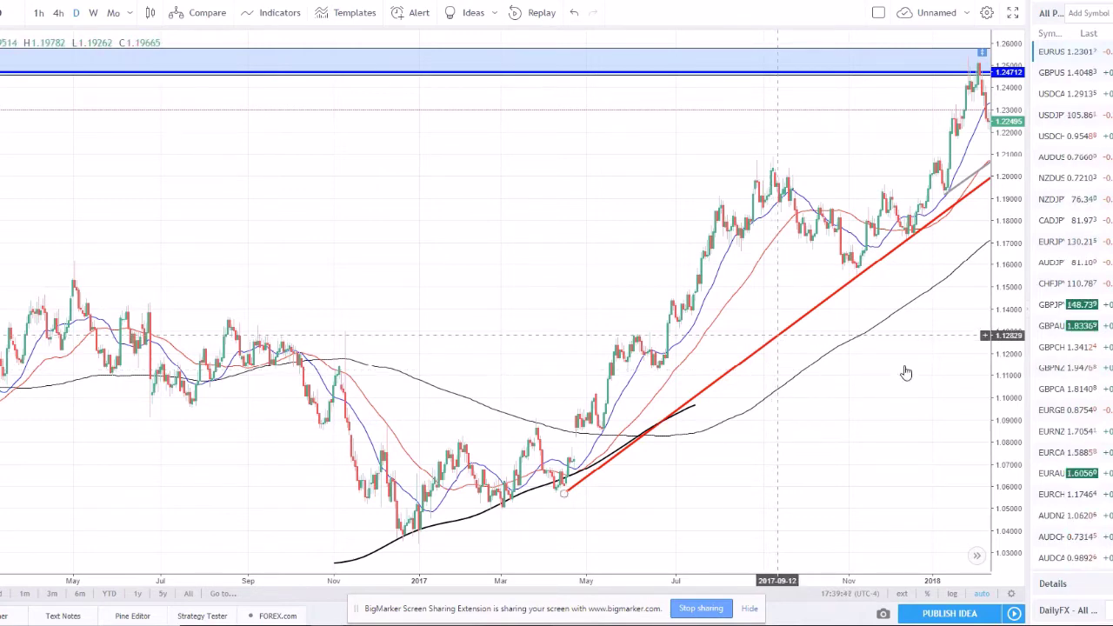
scroll(908, 374, "down", 3)
left_click_drag(906, 389, 870, 389)
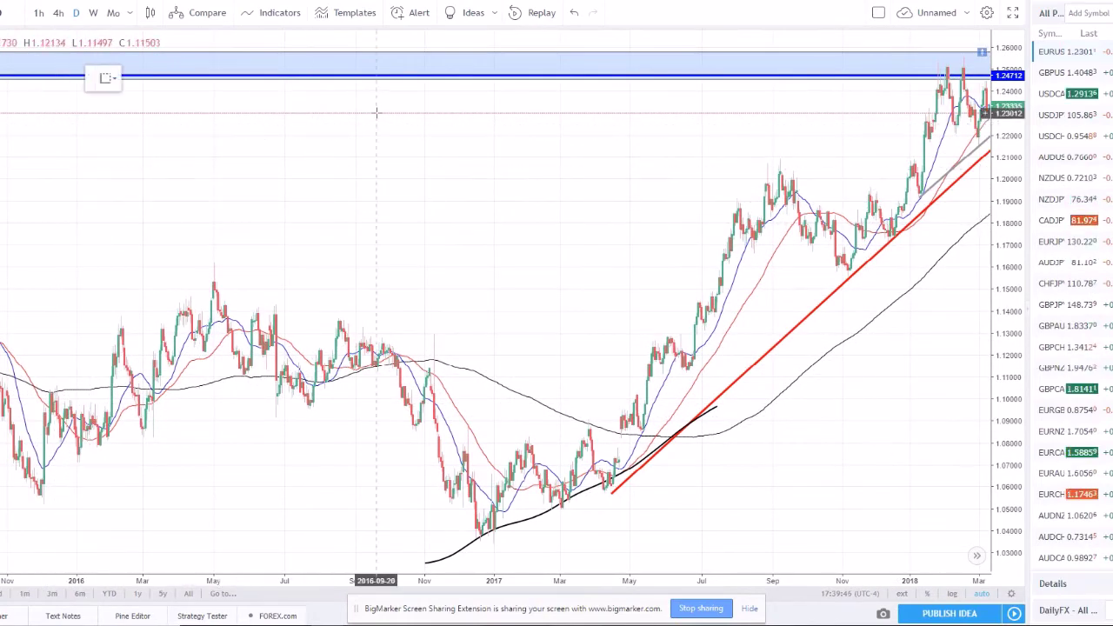
left_click_drag(344, 122, 409, 235)
left_click(497, 298)
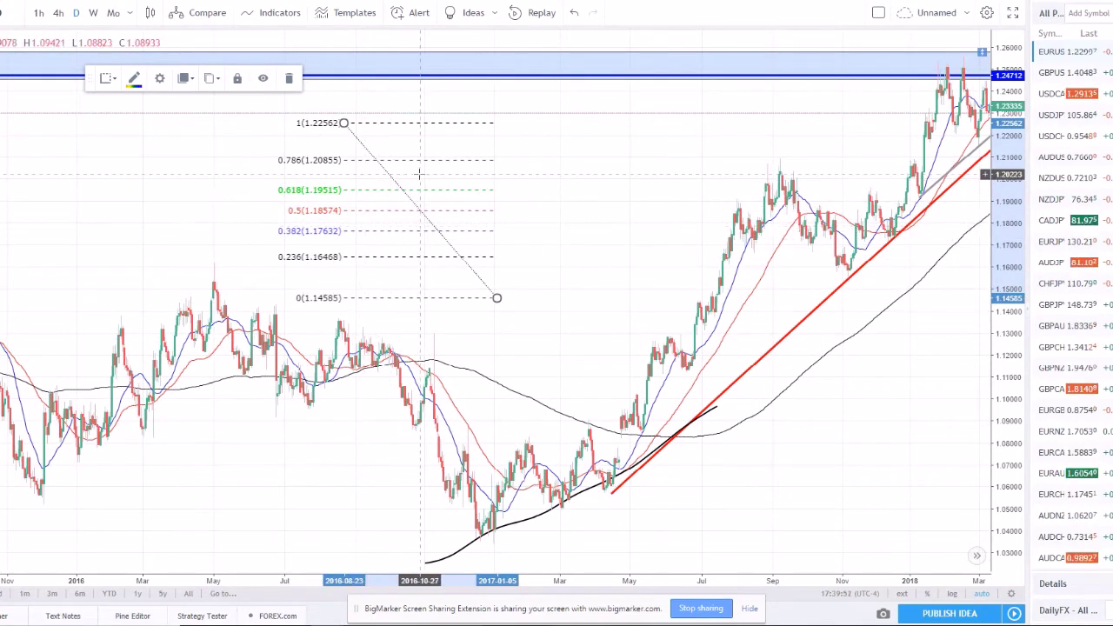
key("Delete")
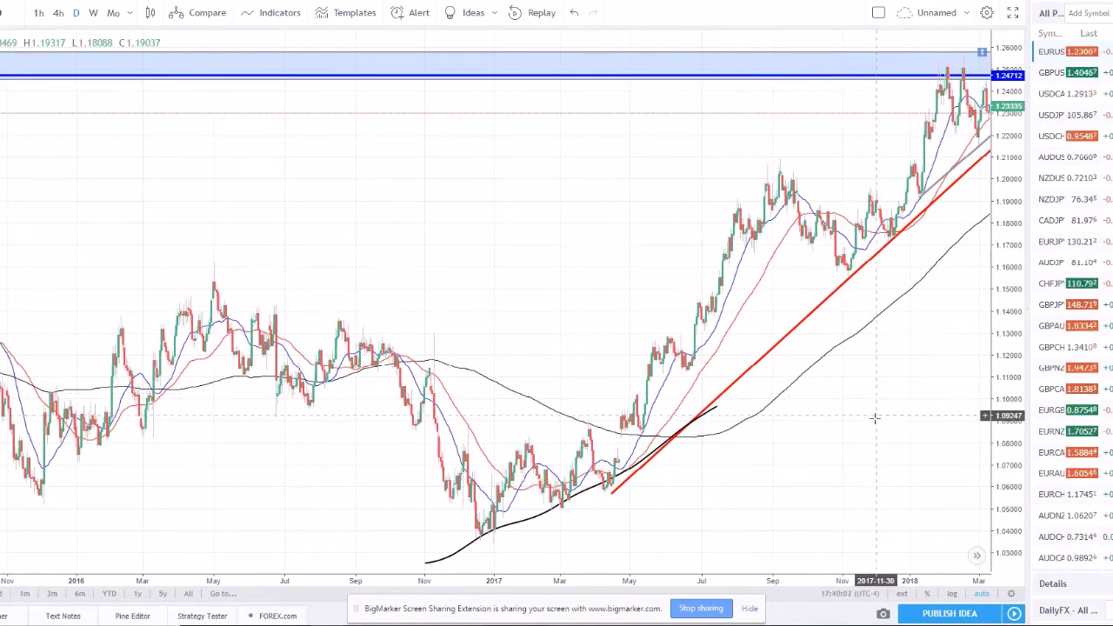
- Draw a falling trend line from about 1.213 in September to 1.162 in December 2017, circle the early December pullback, and delete both
scroll(871, 394, "down", 2)
left_click_drag(794, 444, 751, 440)
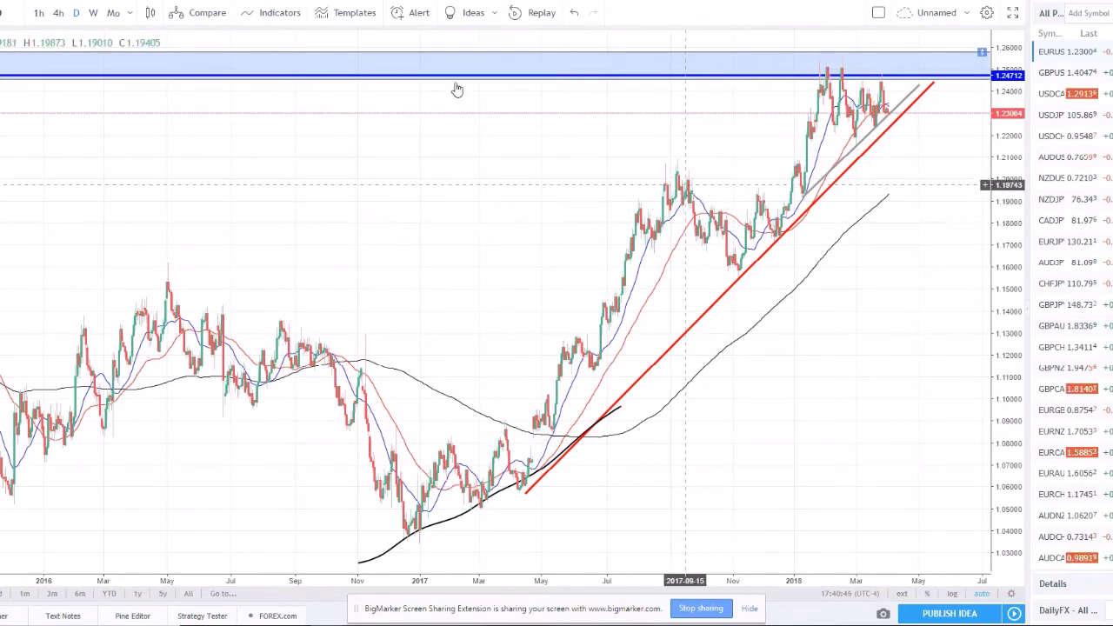
scroll(330, 250, "up", 5)
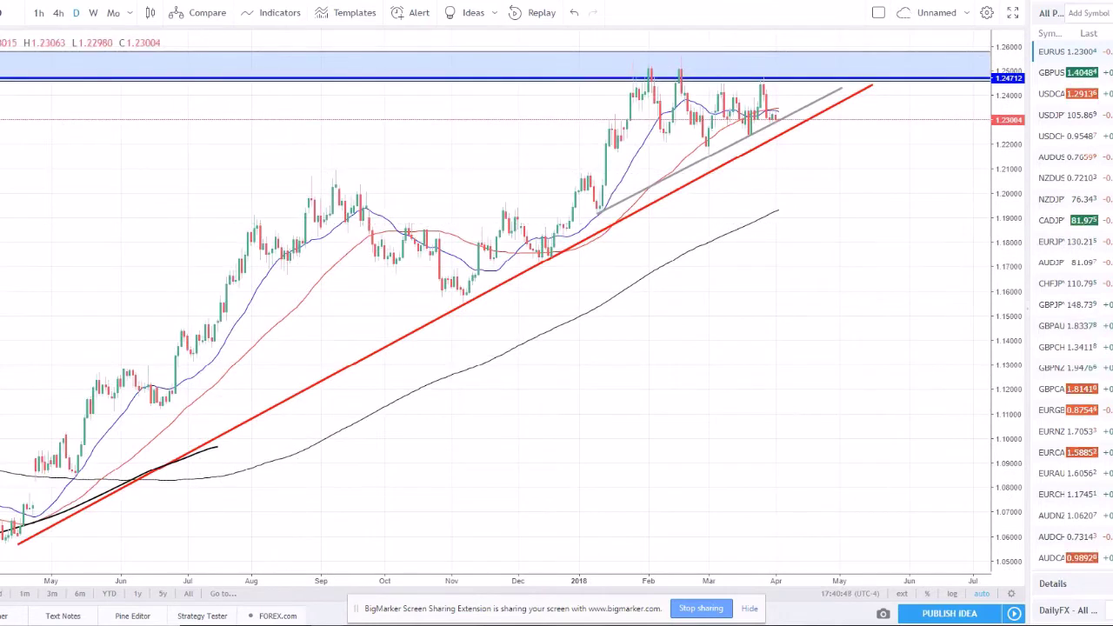
left_click_drag(321, 162, 520, 285)
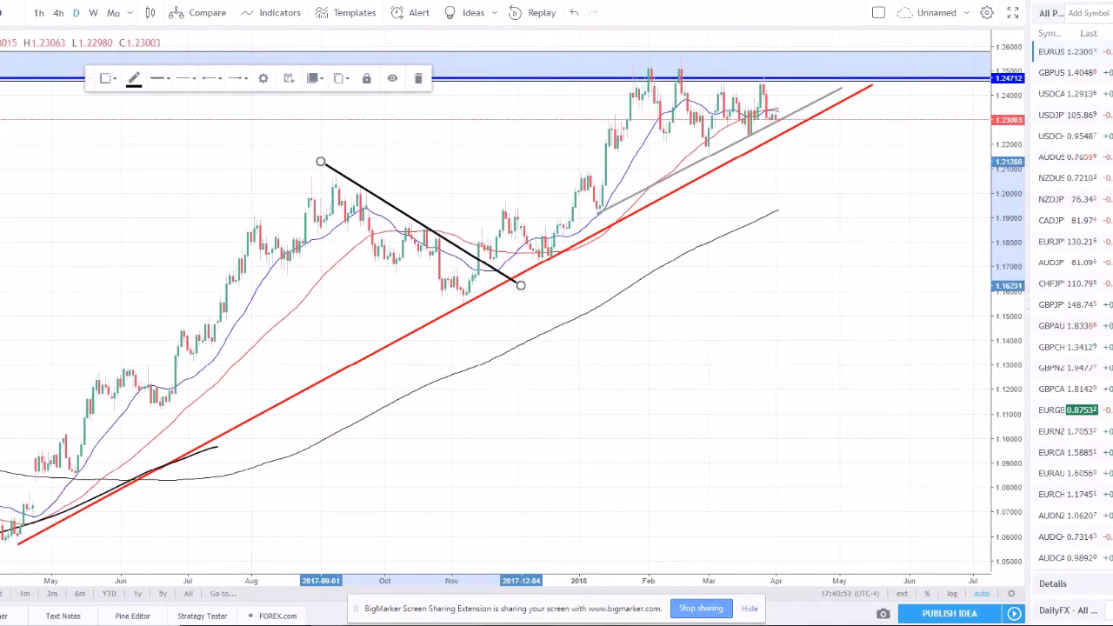
left_click(537, 265)
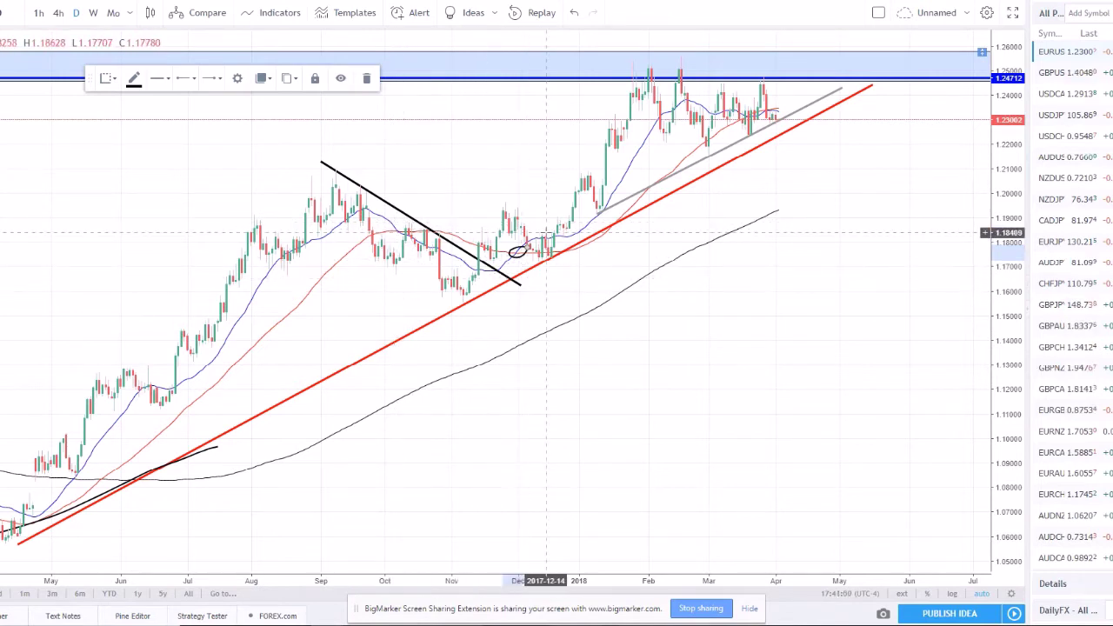
key("Delete")
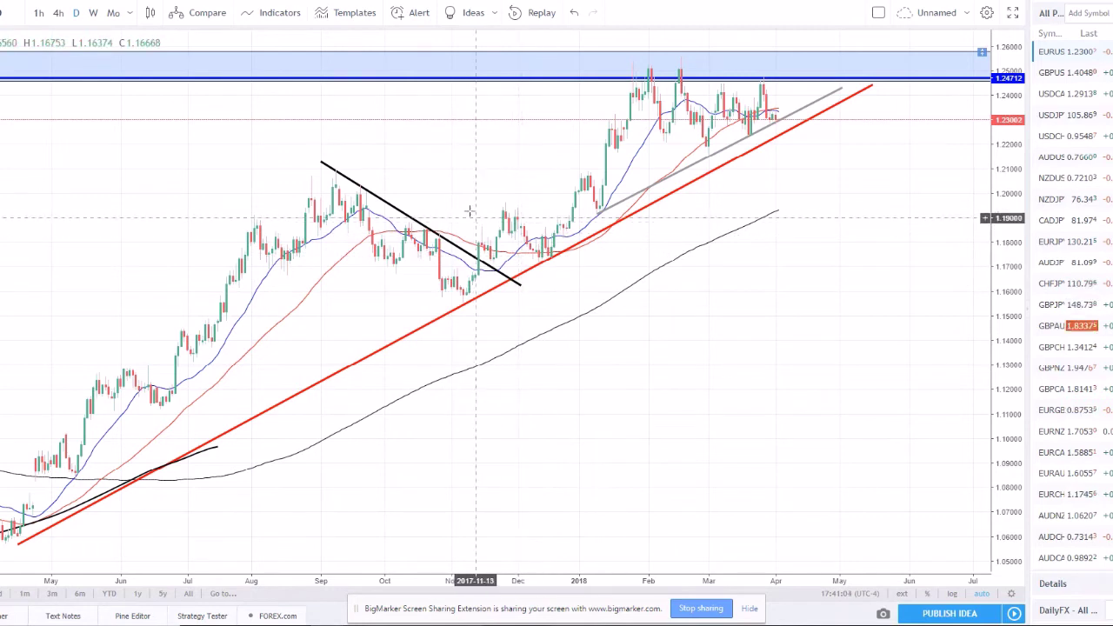
left_click(391, 208)
key("Delete")
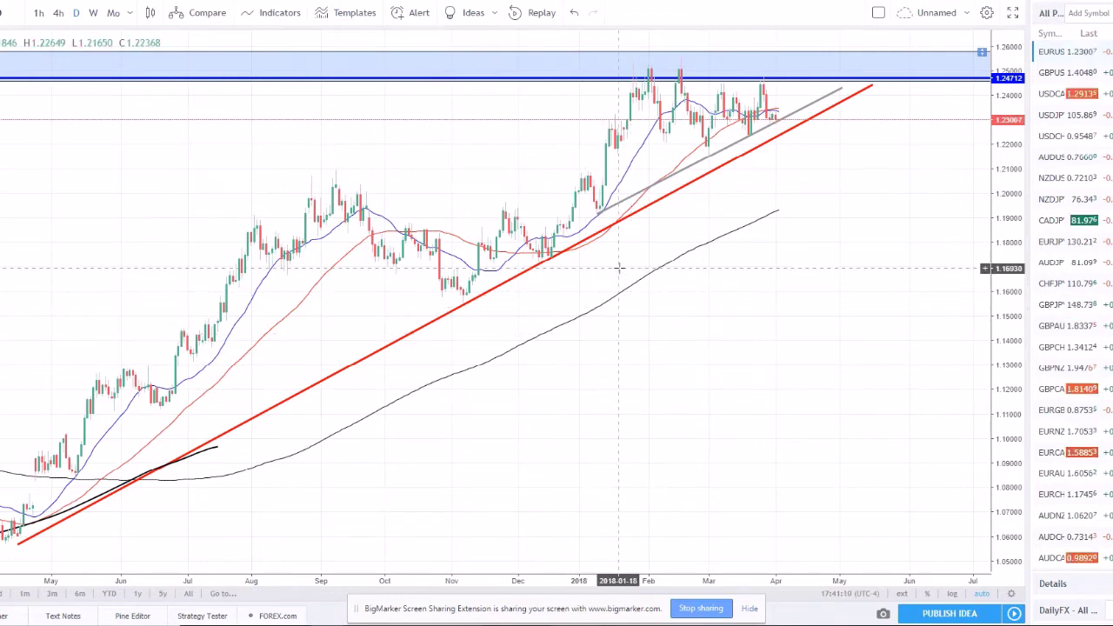
- Mark the January 2018 low with a rectangle from about 1.192 to 1.197 extending to mid-May, and delete it
scroll(507, 330, "down", 1)
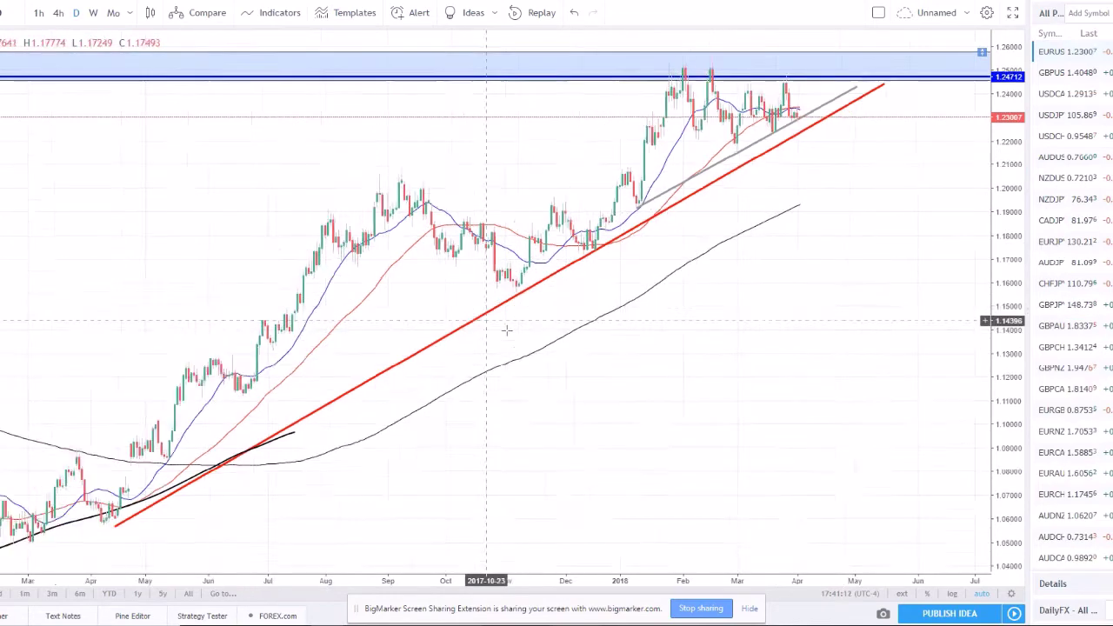
scroll(507, 330, "up", 2)
scroll(409, 309, "up", 1)
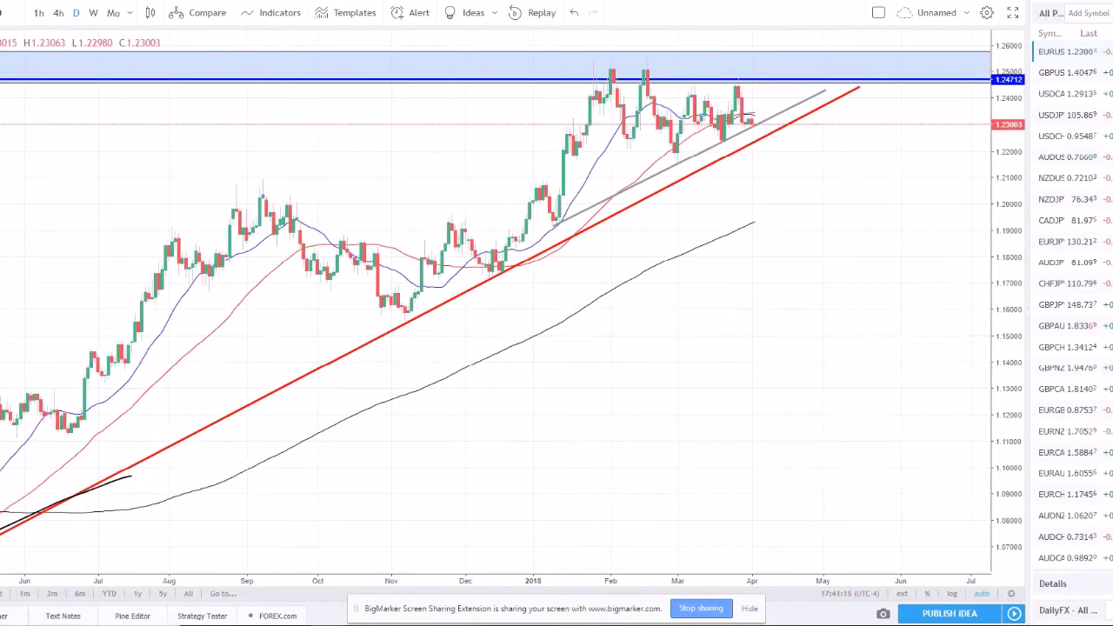
left_click(12, 147)
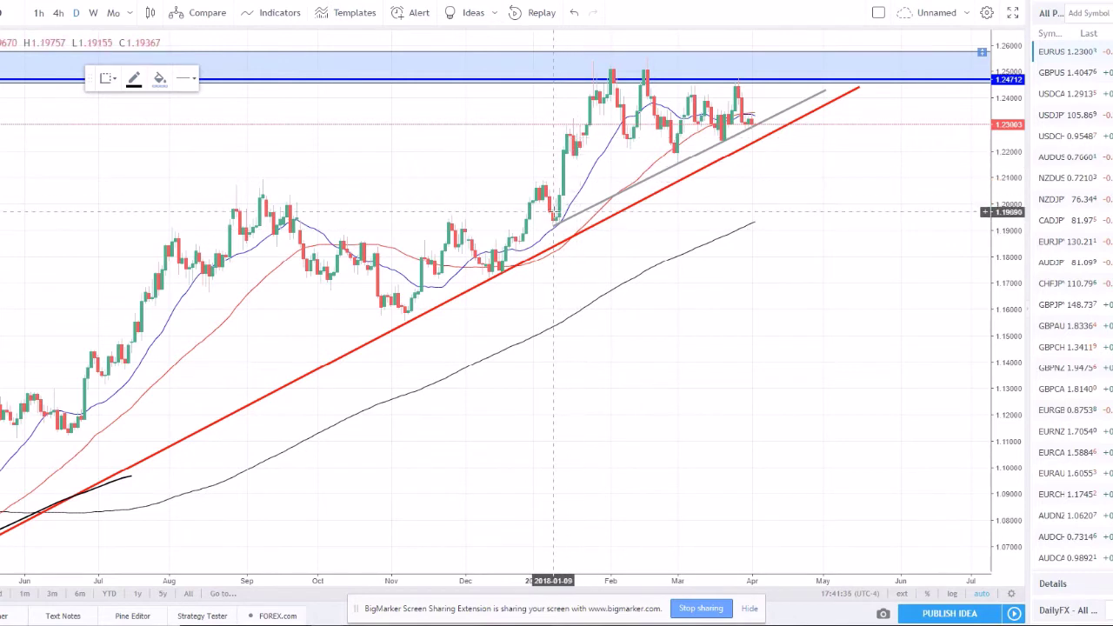
mouse_move(550, 212)
left_mouse_down()
mouse_move(887, 234)
mouse_move(859, 225)
left_mouse_up()
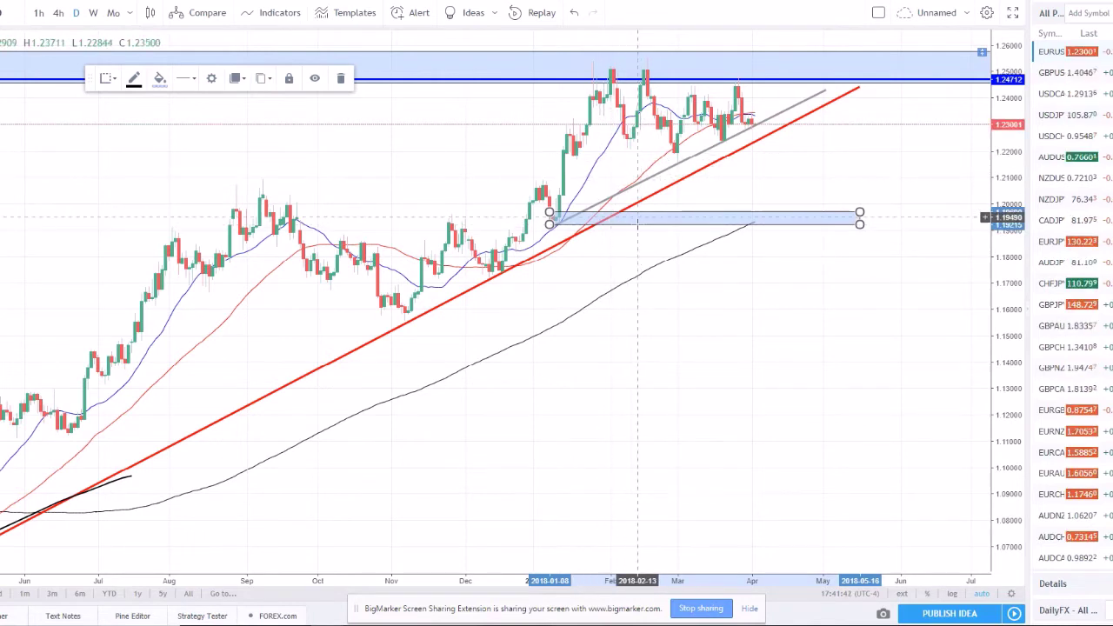
key("Delete")
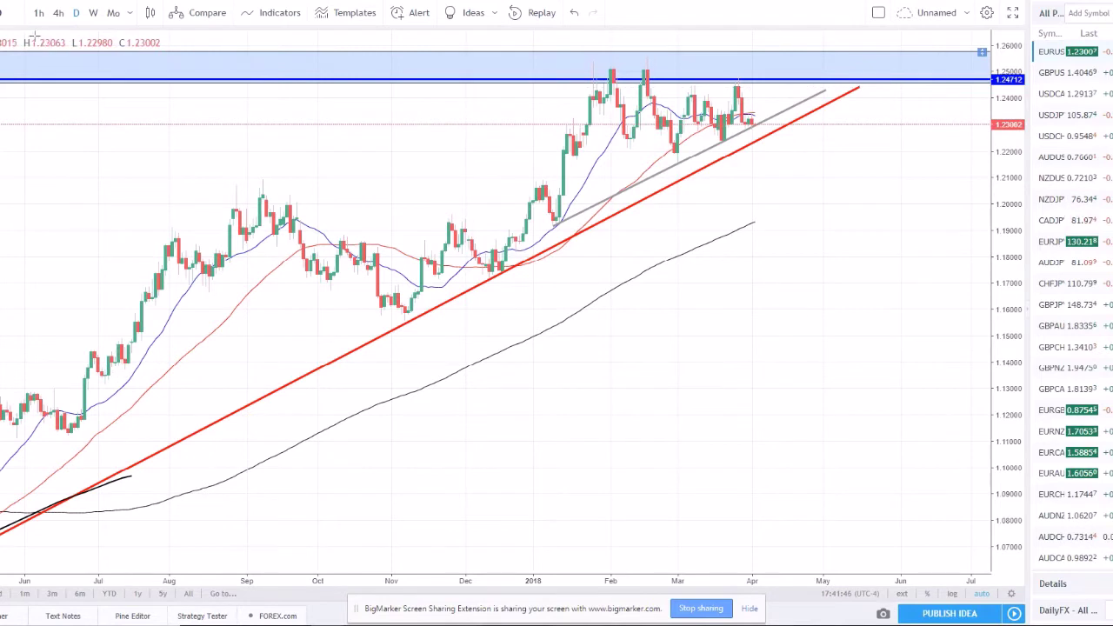
- Mark the early November 2016 high near 1.11 with a rectangle extended across to June 2017, and delete it
left_click(261, 68)
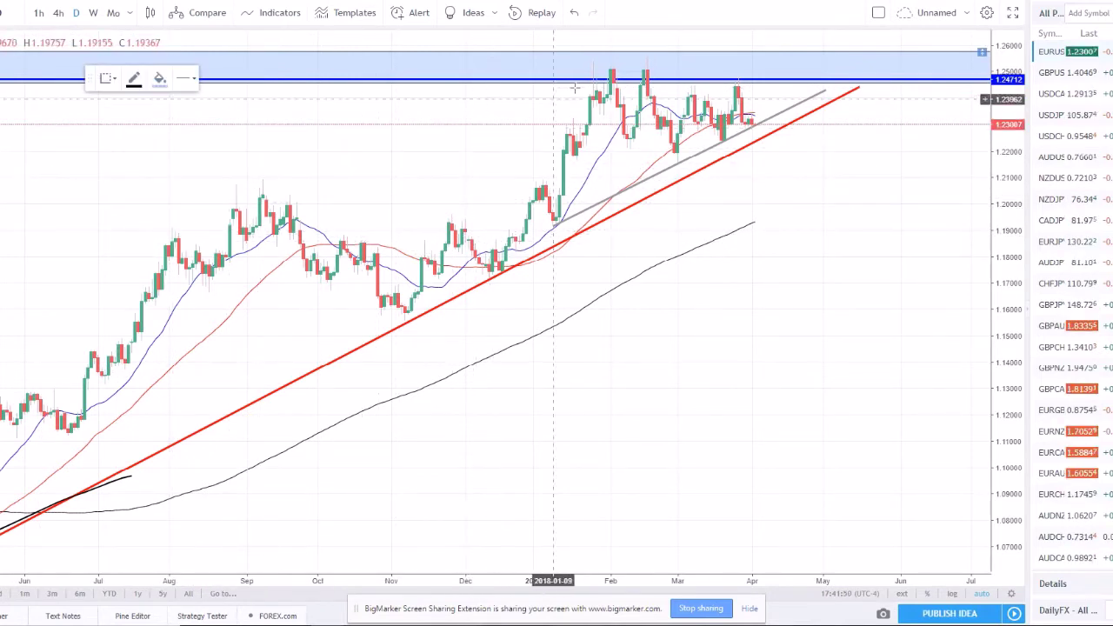
scroll(368, 191, "down", 5)
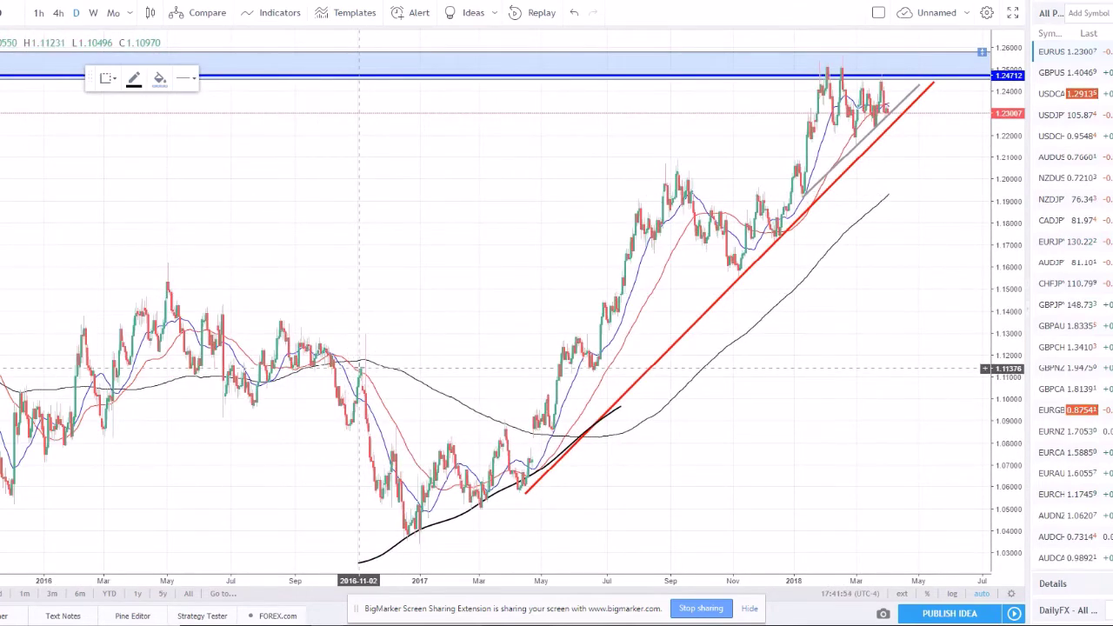
mouse_move(358, 366)
left_mouse_down()
mouse_move(492, 389)
mouse_move(590, 381)
left_mouse_up()
key("Delete")
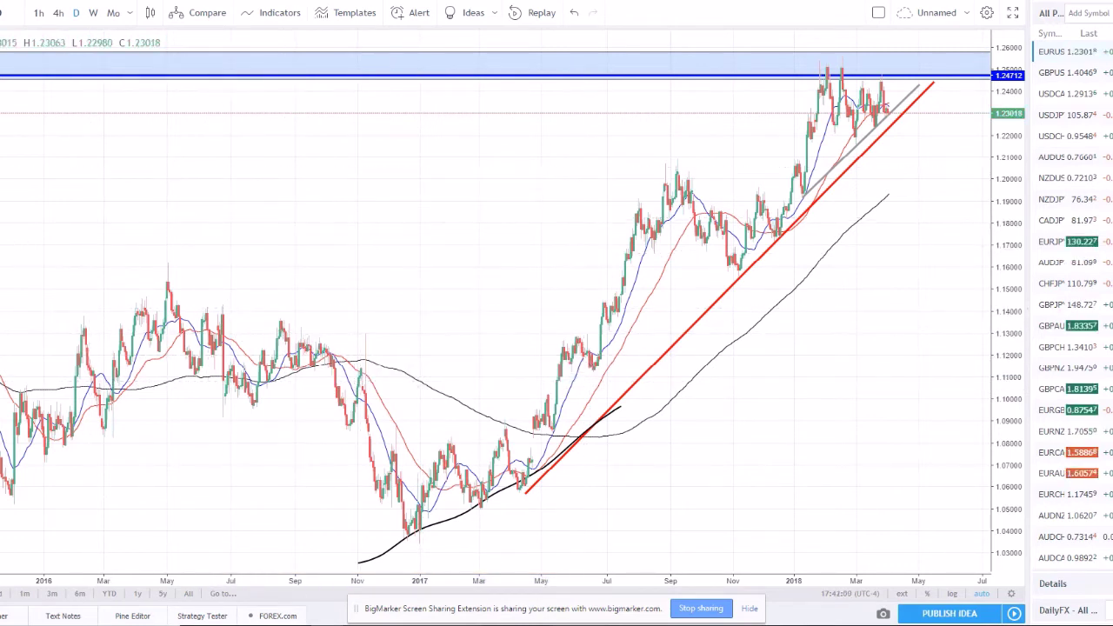
- Mark the early 2017 highs with a rectangle, mark about 1.102 to 1.130 from October 2016 to August 2017, and remove both
left_click(120, 296)
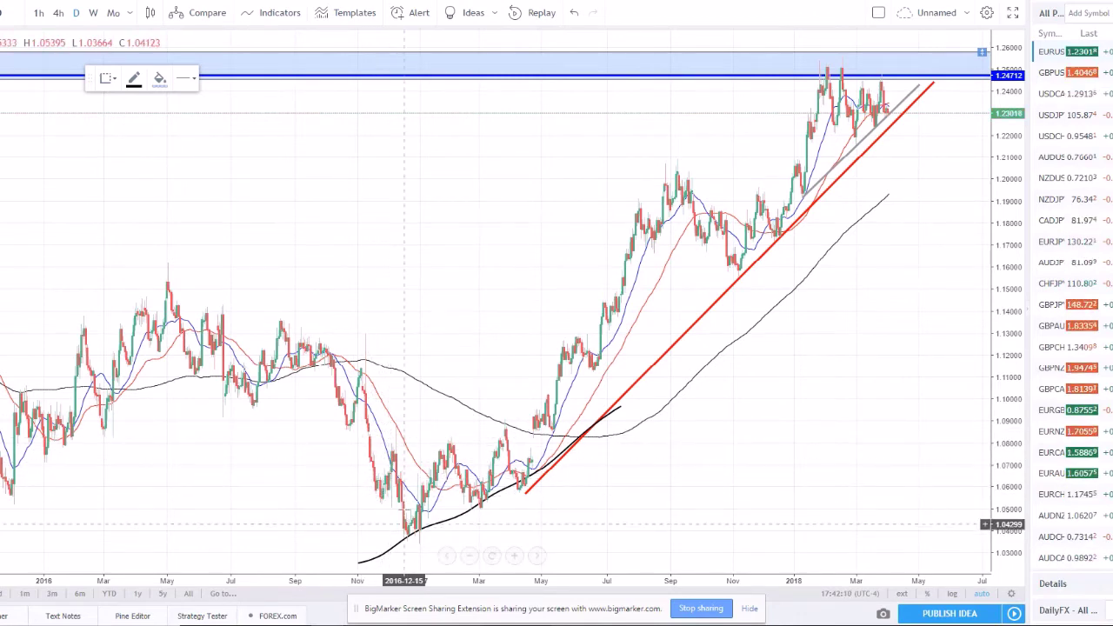
left_click_drag(389, 425, 495, 459)
scroll(248, 459, "up", 3)
left_click_drag(577, 522, 611, 521)
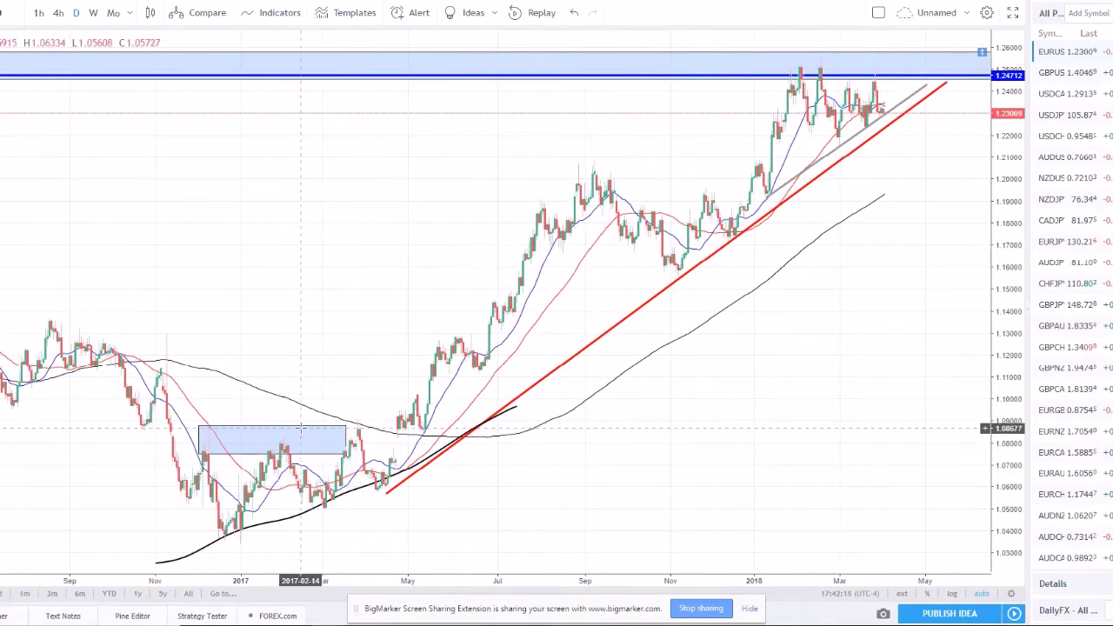
left_click_drag(303, 434, 553, 395)
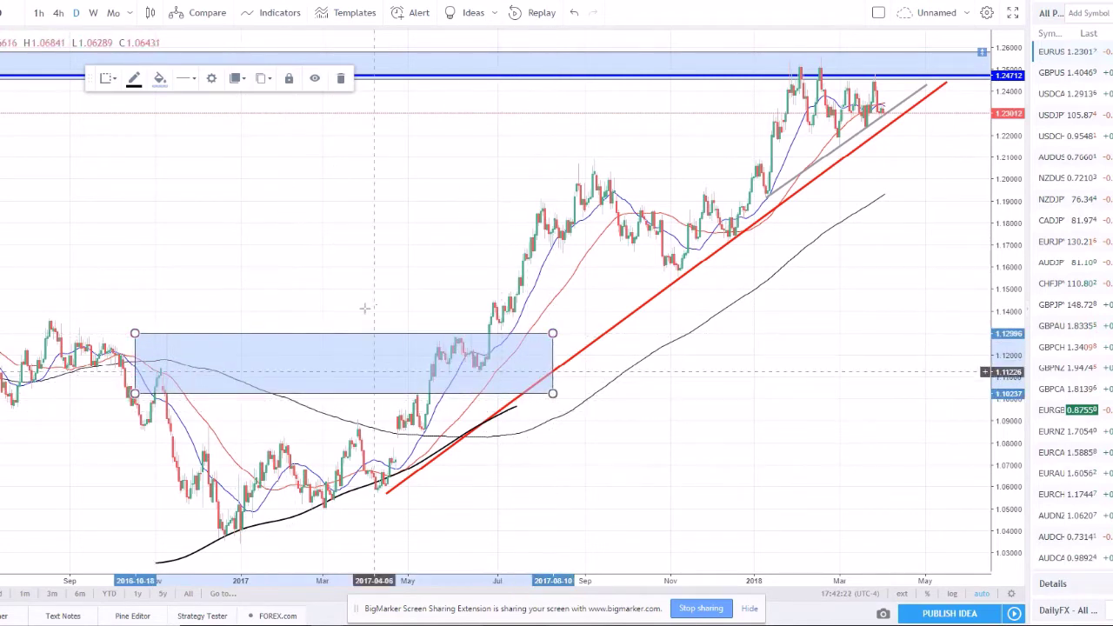
key("Delete")
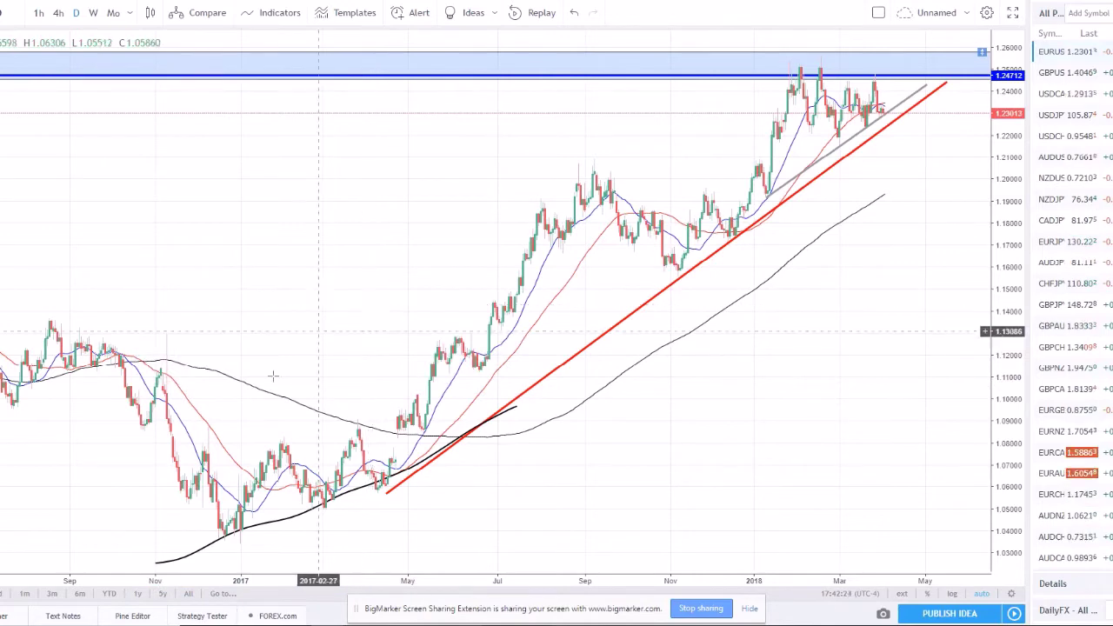
- Mark the zone from about 1.102 to 1.130 with a rectangle spanning August 2016 to October 2017, and delete it
scroll(304, 314, "up", 2)
scroll(300, 314, "down", 2)
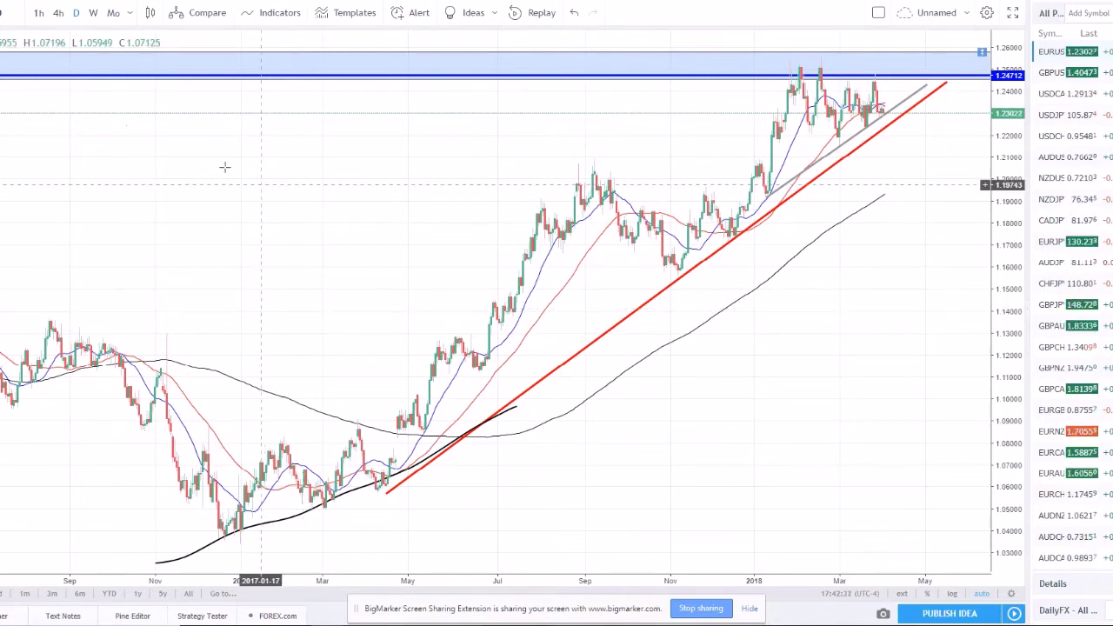
left_click(200, 270)
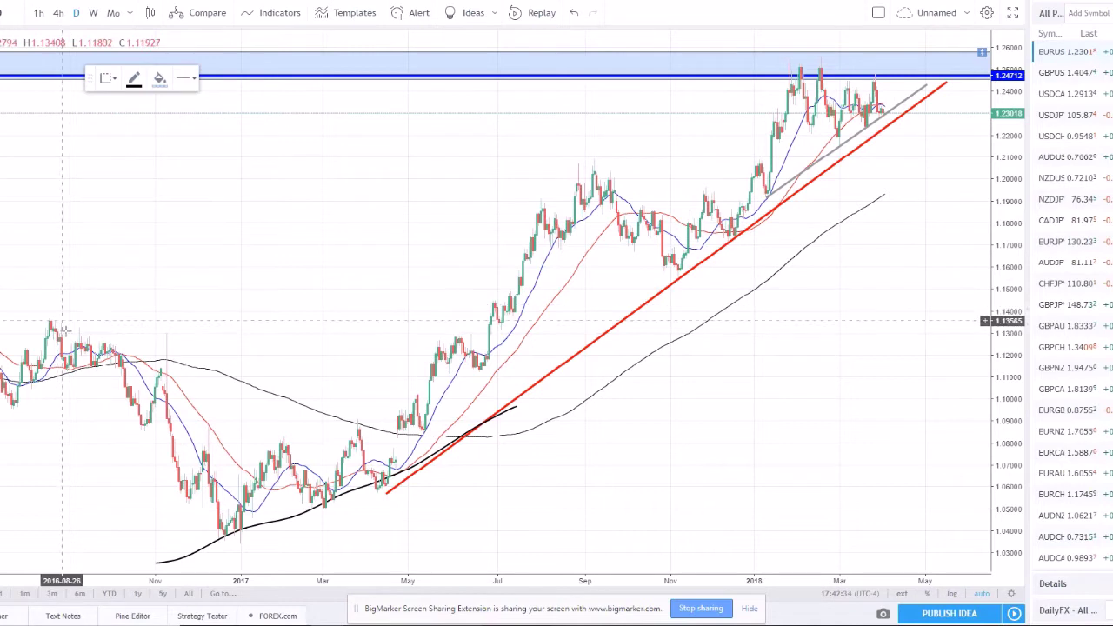
left_click_drag(67, 333, 650, 393)
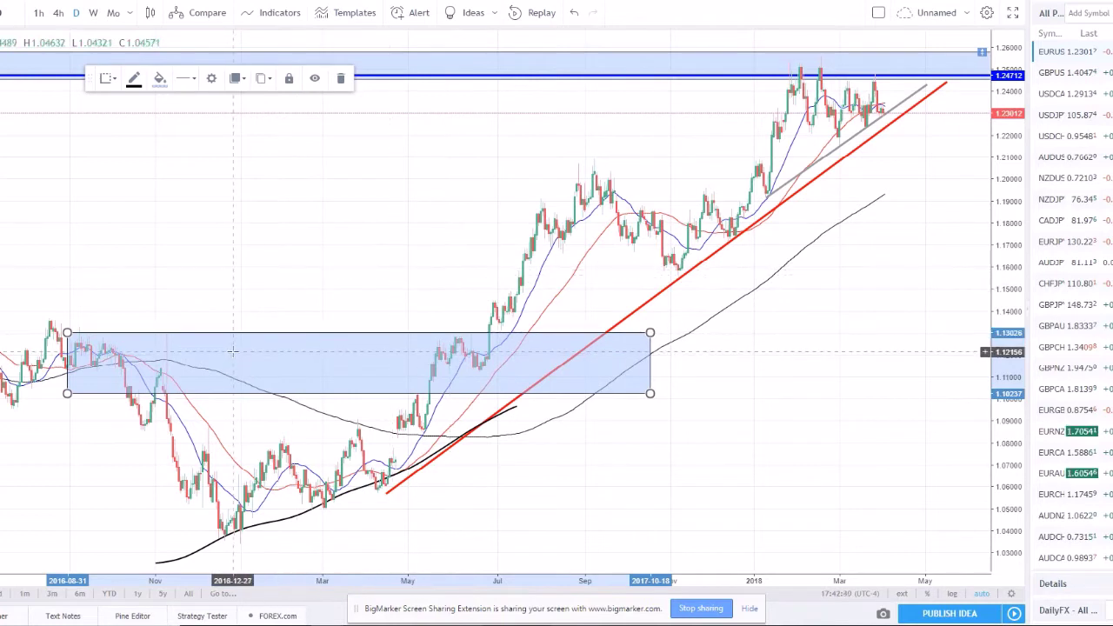
key("Delete")
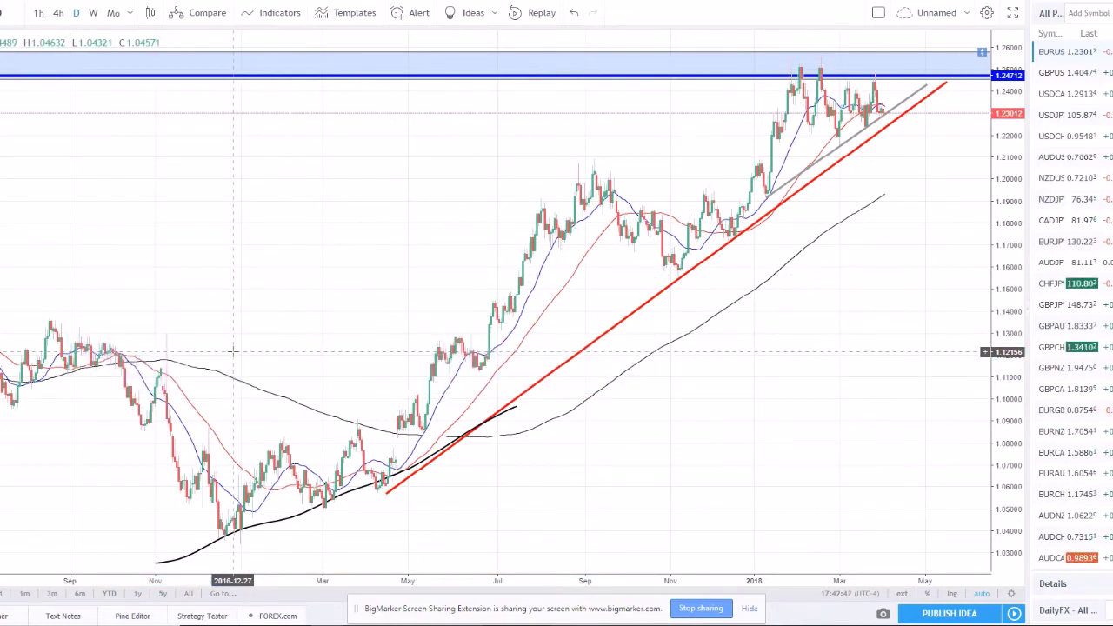
- Mark the zone from about 1.128 to 1.136 with a rectangle spanning late June to mid-September 2017, and delete it
key("ctrl+z")
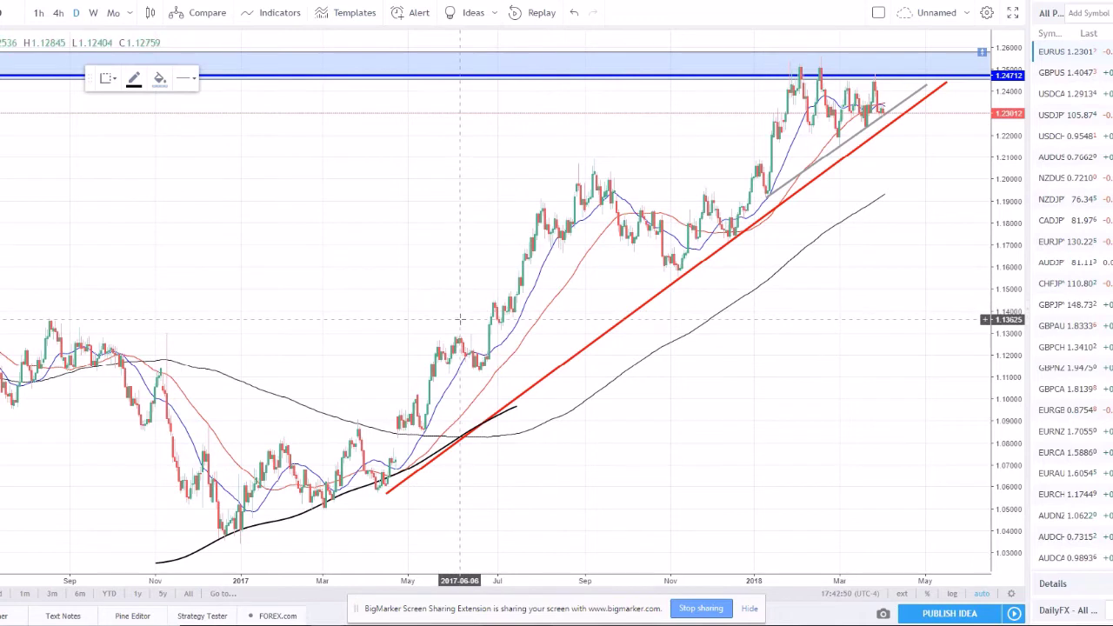
left_click(602, 336)
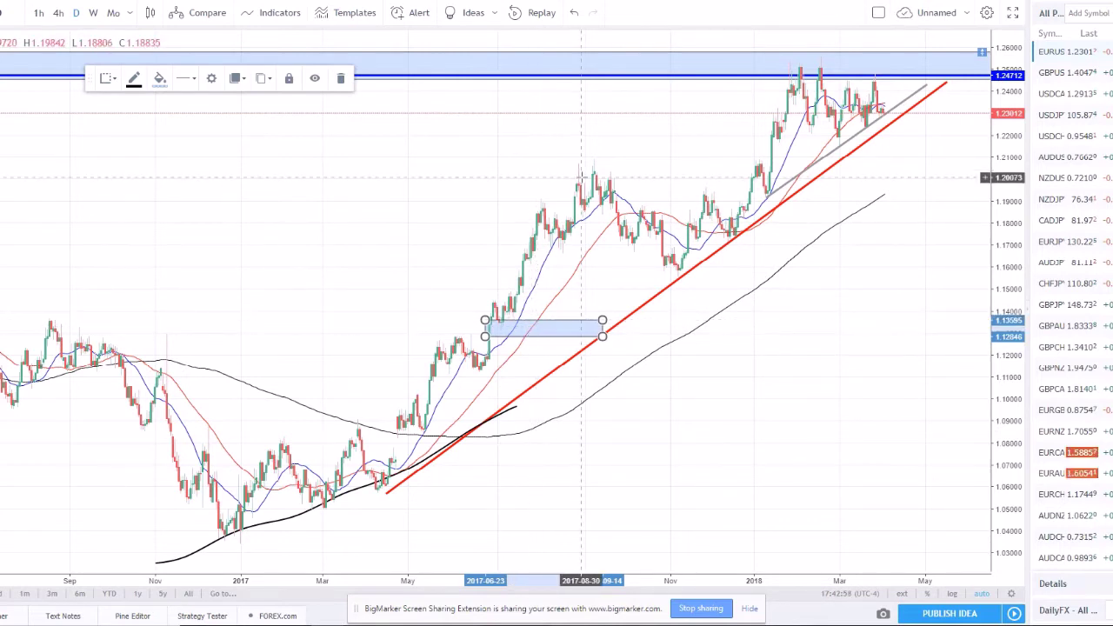
key("Delete")
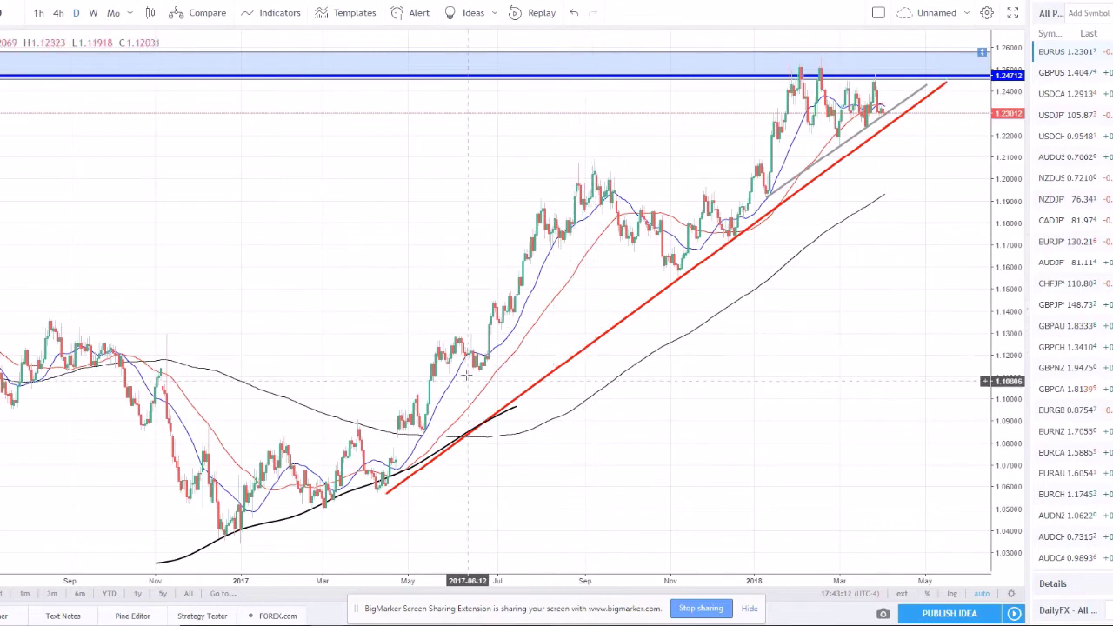
scroll(697, 340, "down", 1)
scroll(697, 340, "up", 2)
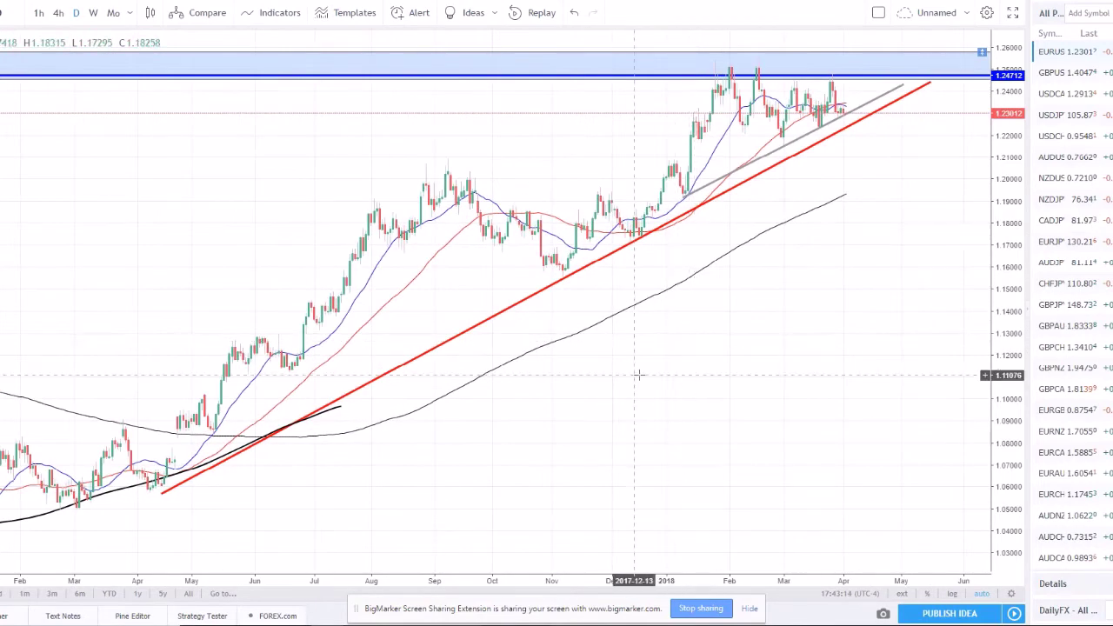
- Draw a trend line above the EURUSD daily price highs from 24 August to 15 September 2017
left_click_drag(642, 375, 718, 368)
scroll(671, 283, "down", 2)
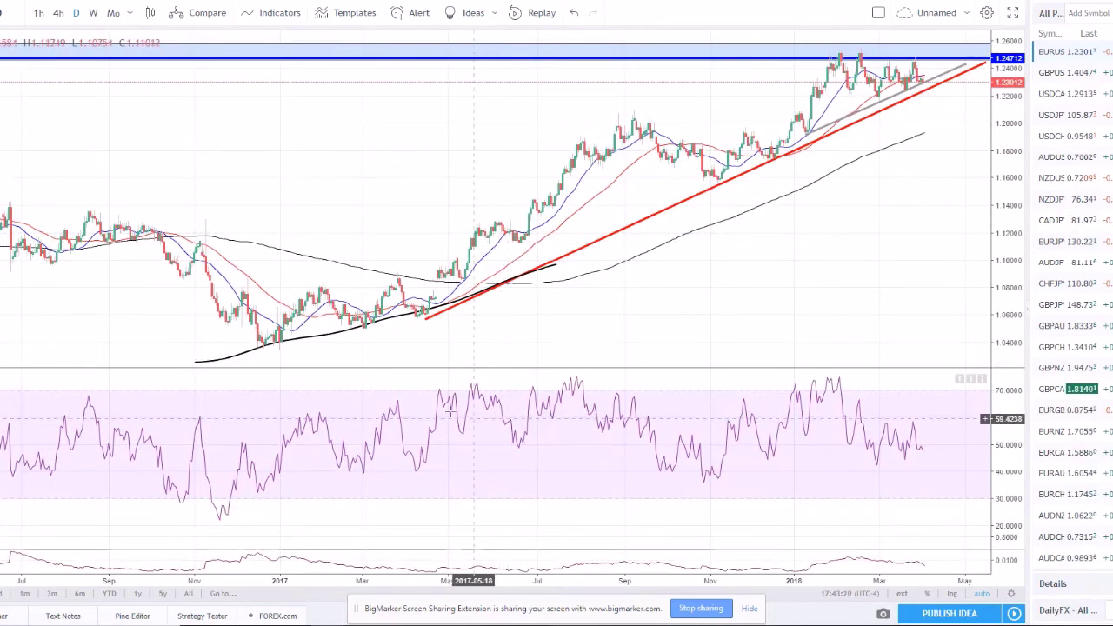
scroll(766, 287, "up", 2)
scroll(758, 288, "up", 2)
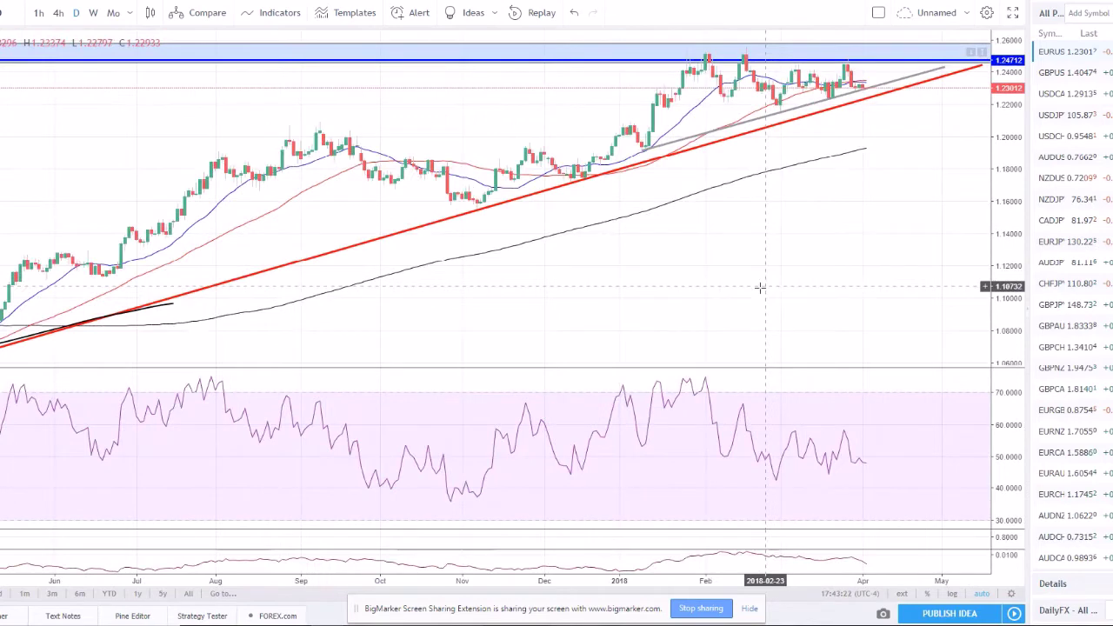
scroll(790, 281, "up", 2)
scroll(750, 282, "down", 2)
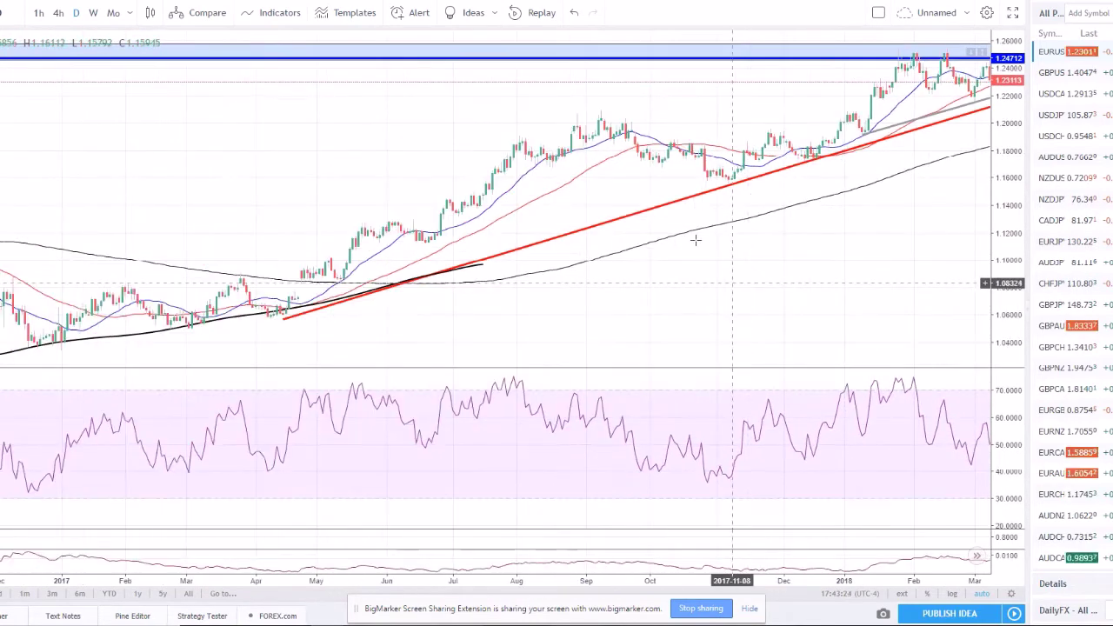
key("alt+t")
left_click(567, 119)
double_click(616, 105)
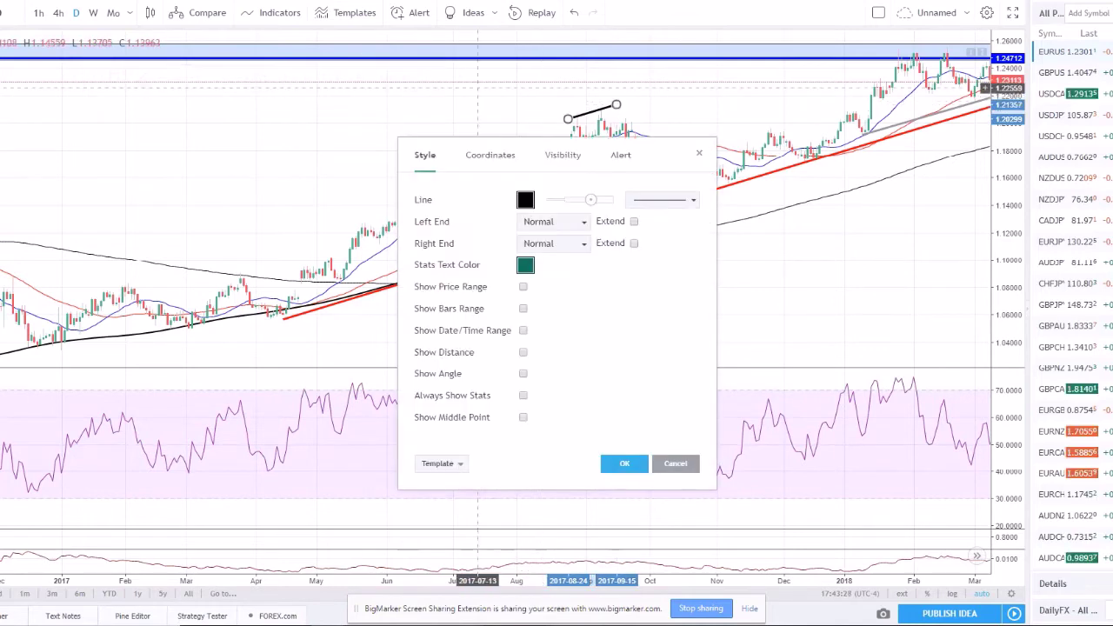
key("Escape")
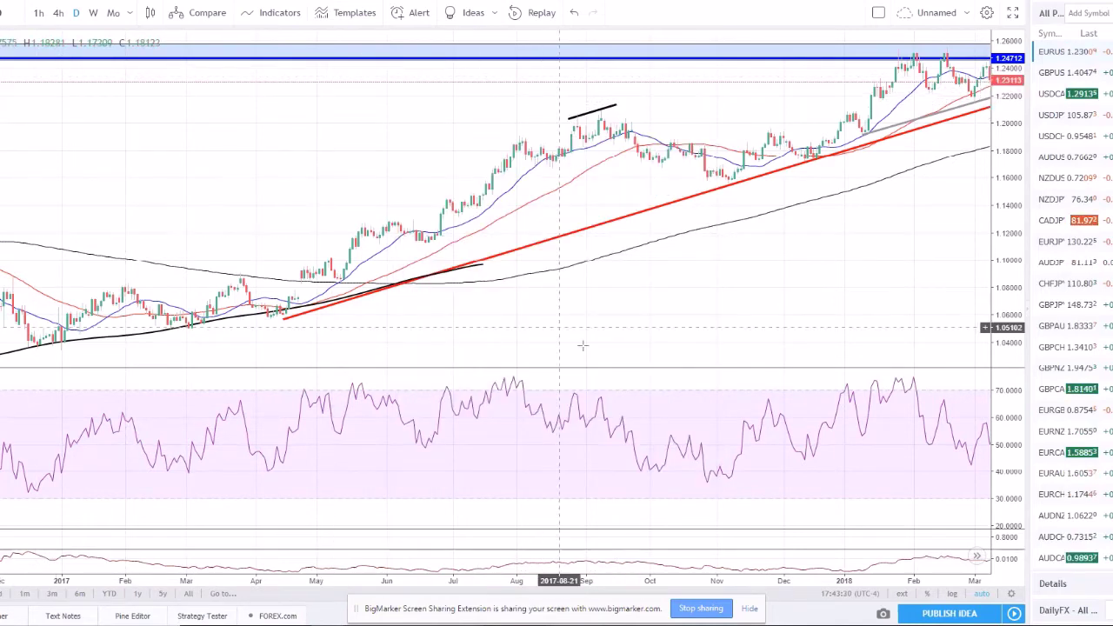
- Draw a matching trend line over the RSI peaks from 24 August to about 22 September 2017, and delete both lines
key("alt+t")
left_click(567, 393)
left_click(632, 403)
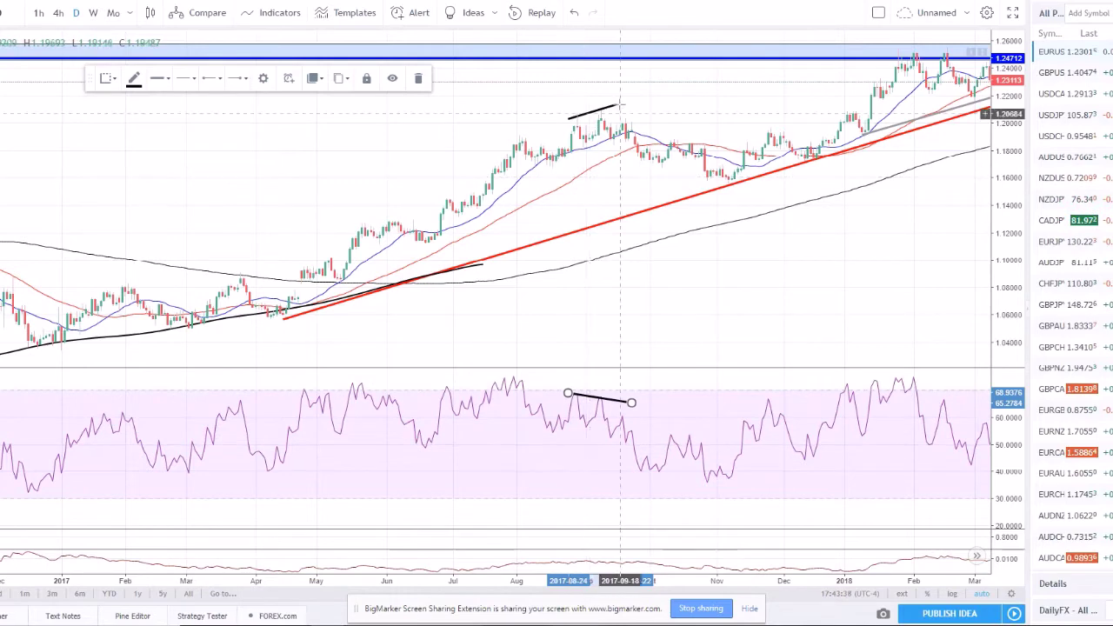
key("Delete")
left_click(589, 397)
key("Delete")
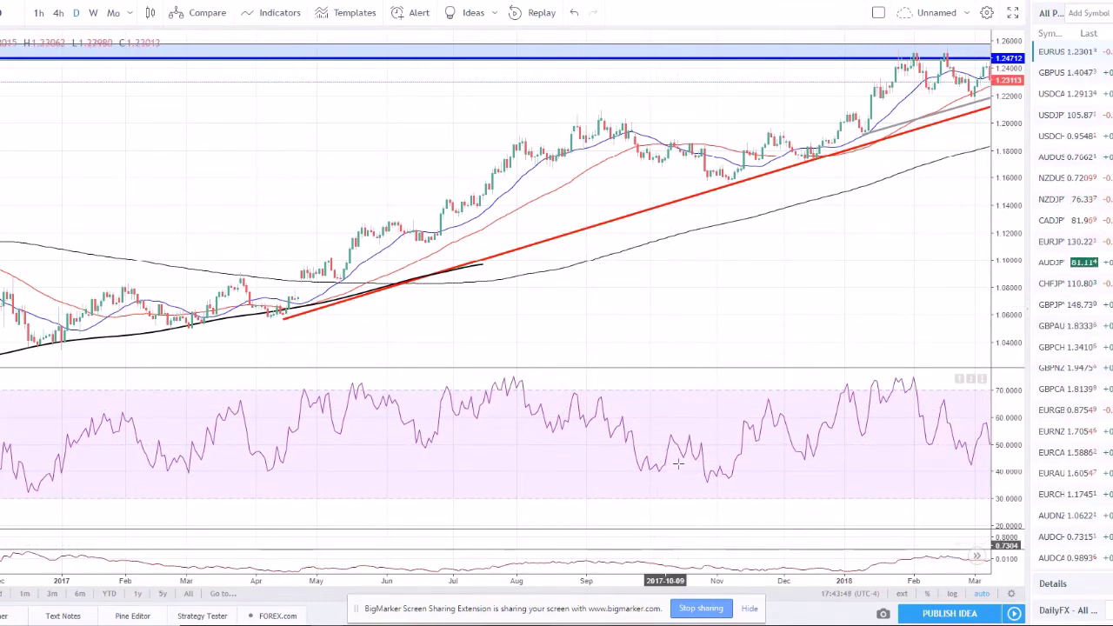
- Enlarge the lowest indicator pane to show its curve against recent prices, and maximize the price chart pane
left_click_drag(515, 527, 594, 508)
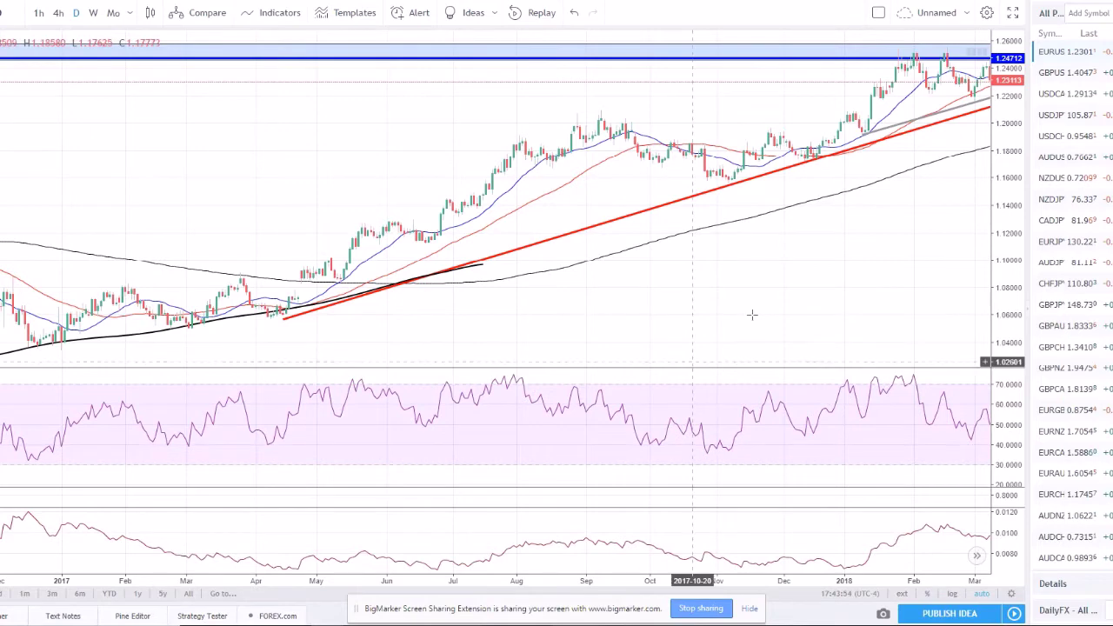
left_click_drag(748, 299, 476, 316)
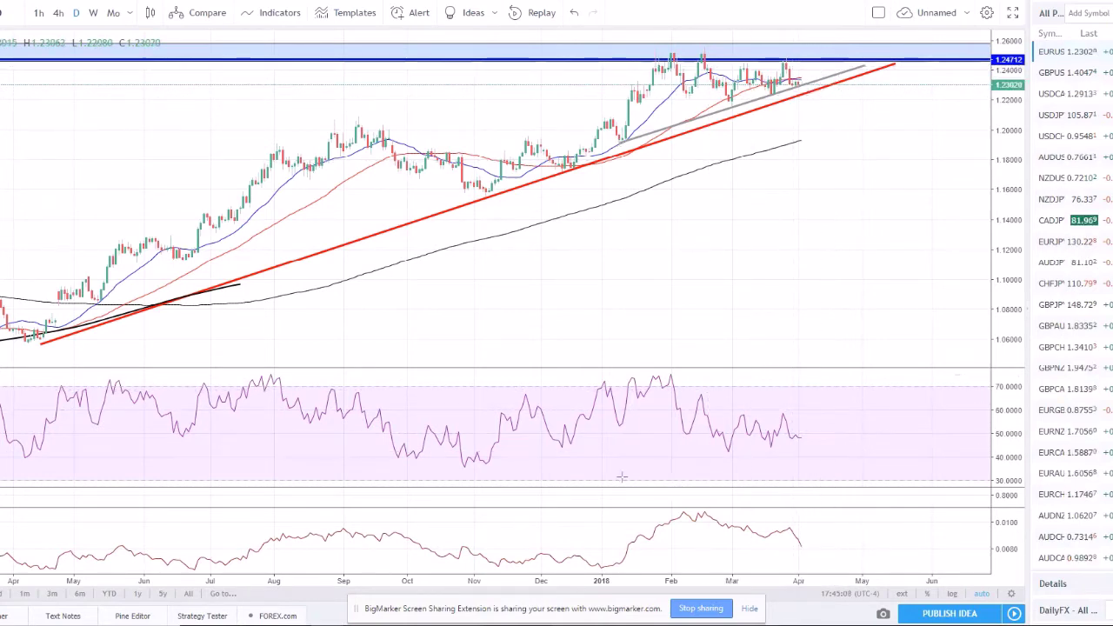
scroll(753, 175, "up", 3)
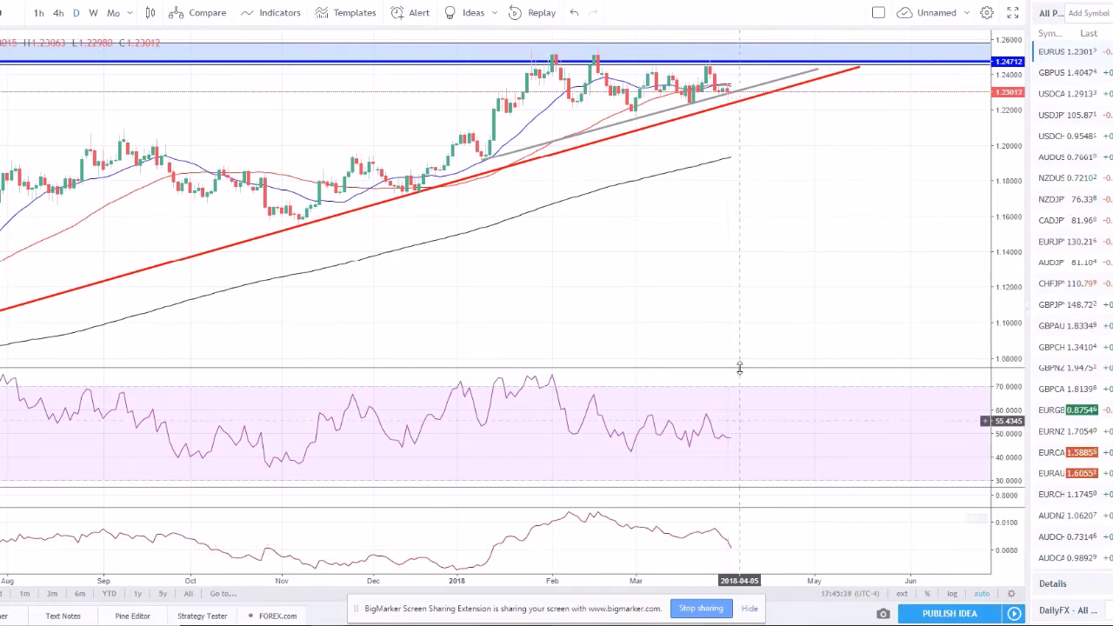
double_click(771, 331)
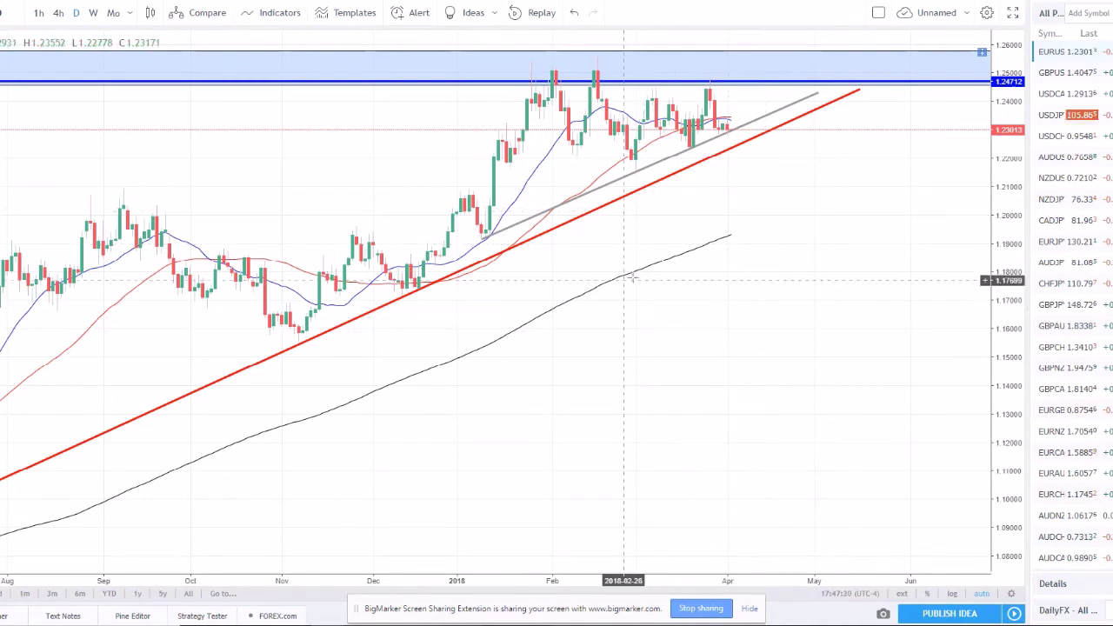
- Switch to the BigMarker webinar room to read the attendee question about stochastic settings, and return to the EURUSD chart
scroll(682, 284, "down", 1)
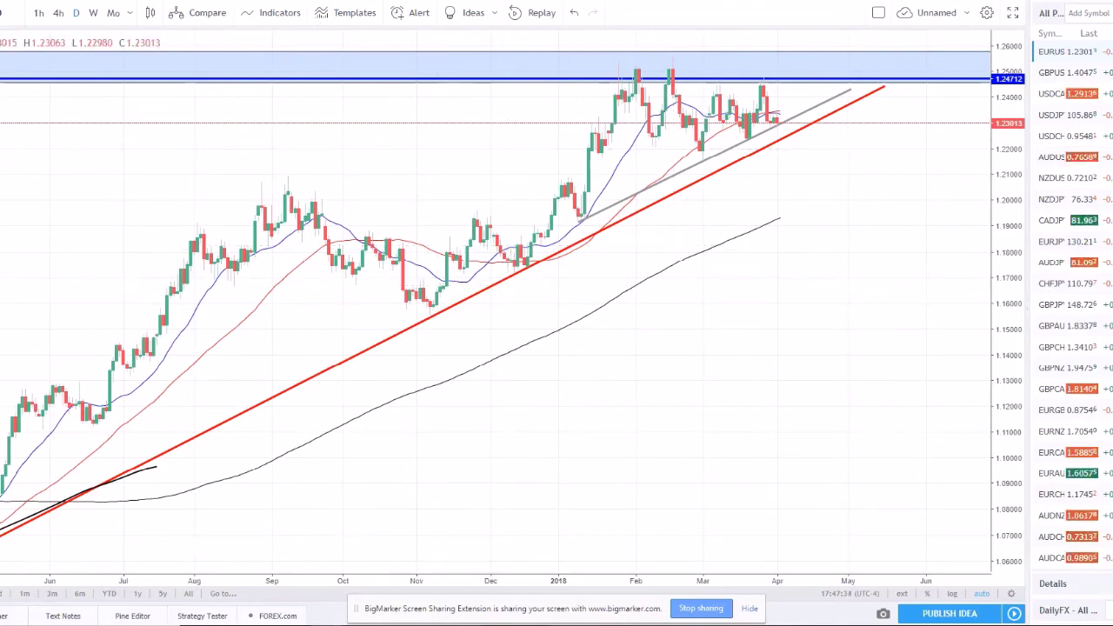
key("alt+Tab")
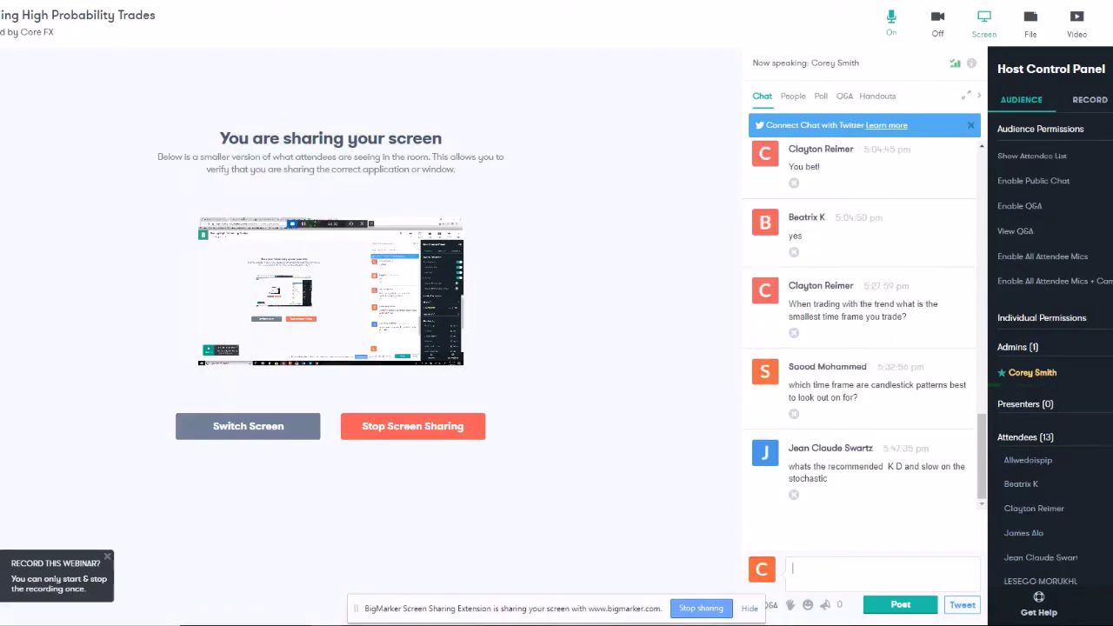
key("alt+Tab")
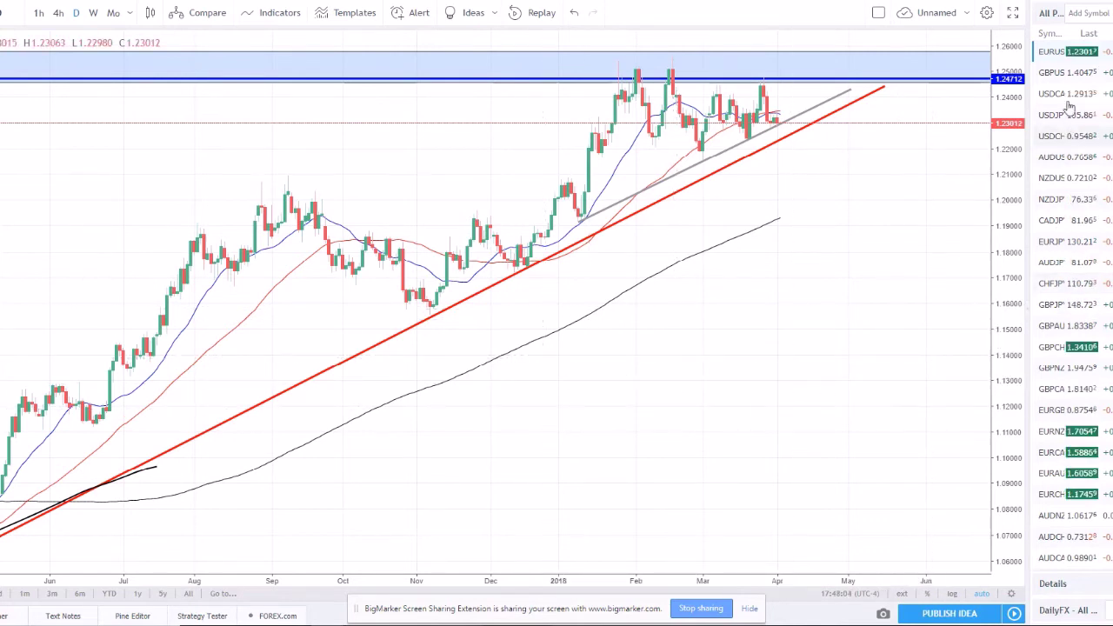
- Show the GBPUSD chart on the 1-hour and daily timeframes, and return to EURUSD
left_click(1083, 78)
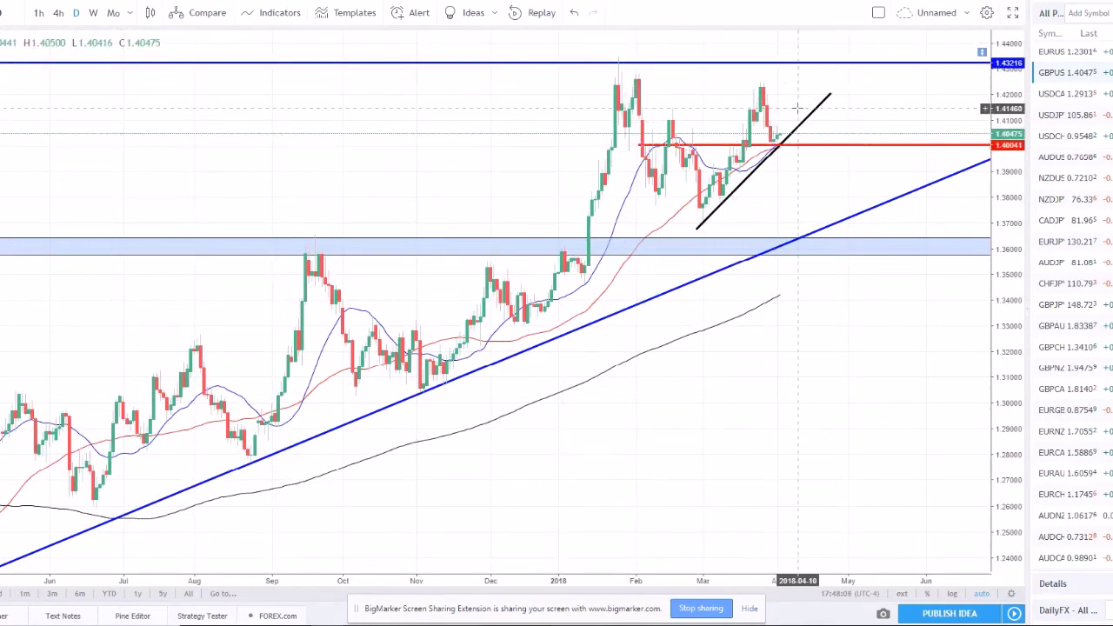
left_click(39, 12)
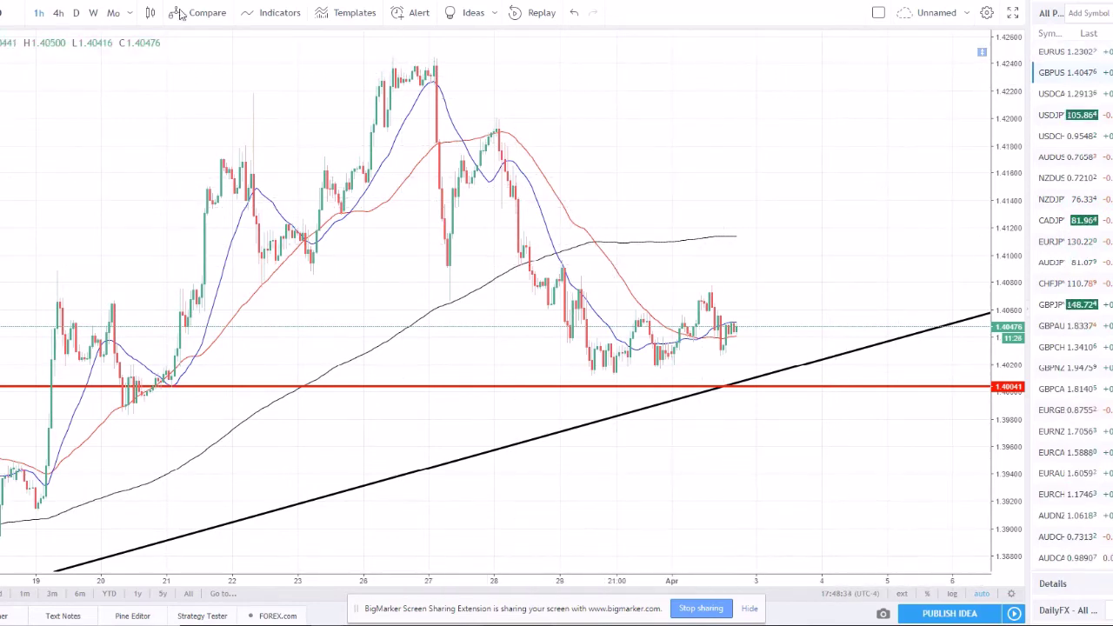
left_click(76, 13)
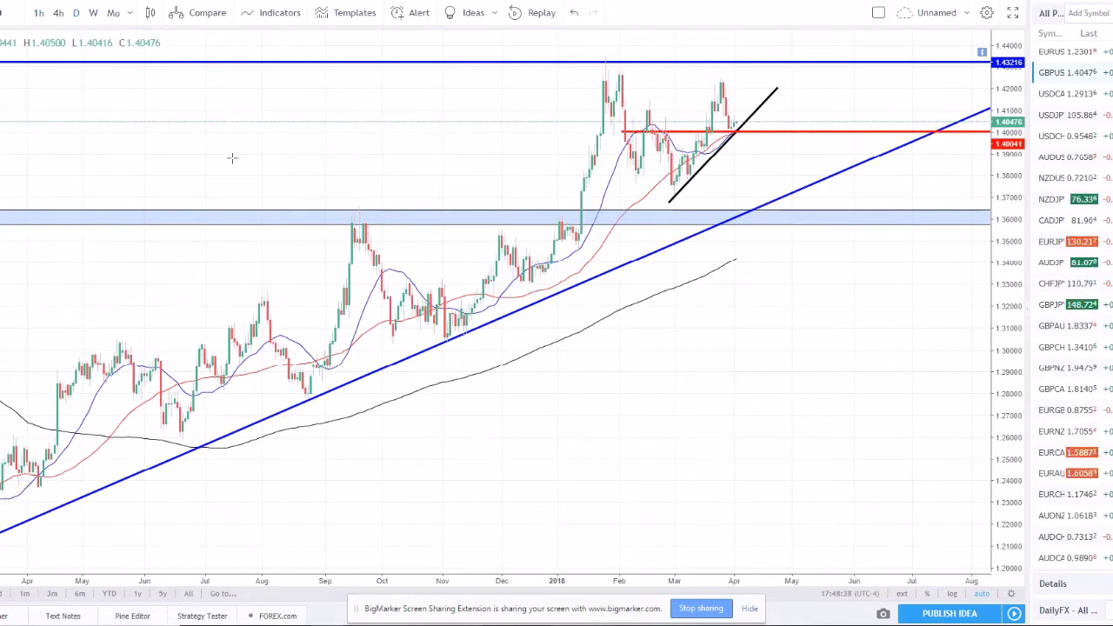
left_click(1065, 52)
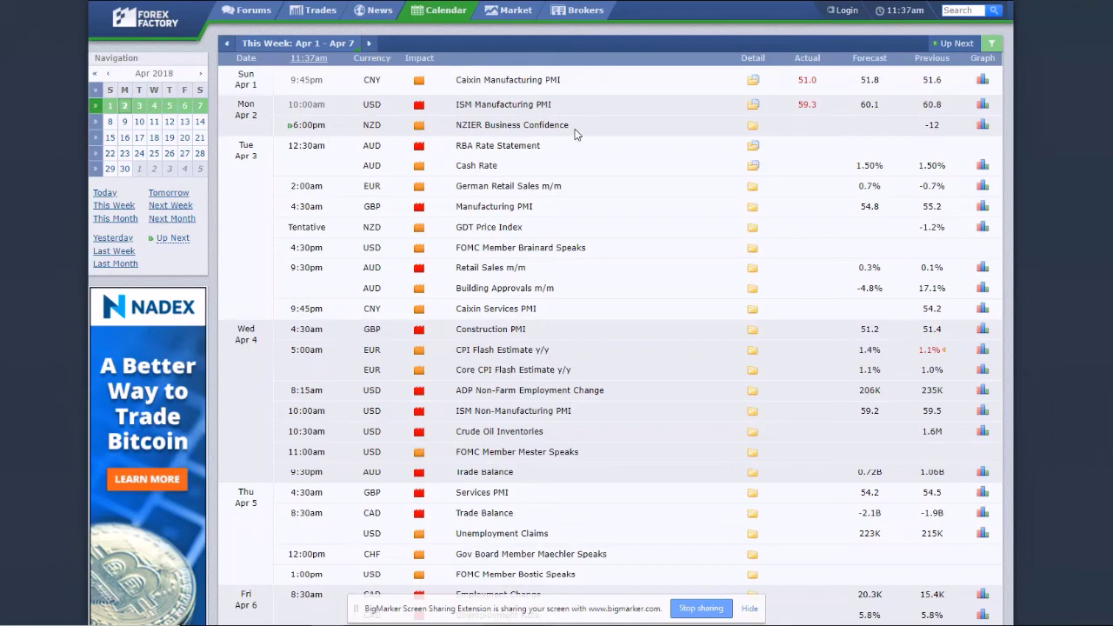
- Go back from the Forex Factory calendar to the EURUSD chart, and check the BigMarker webinar chat for questions
key("ctrl+Tab")
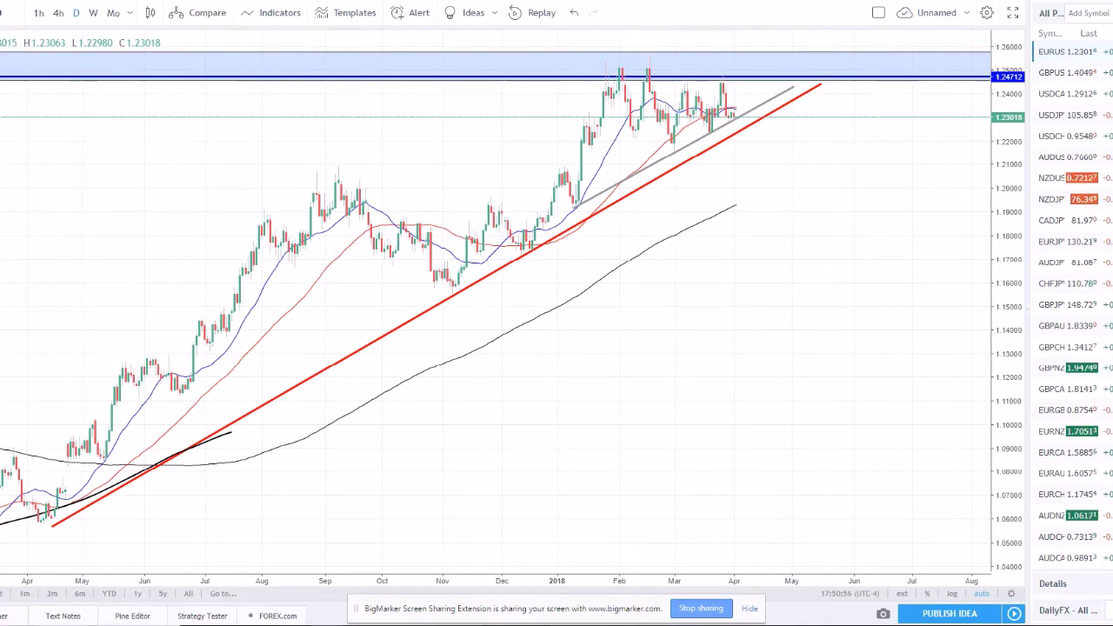
key("alt+Tab")
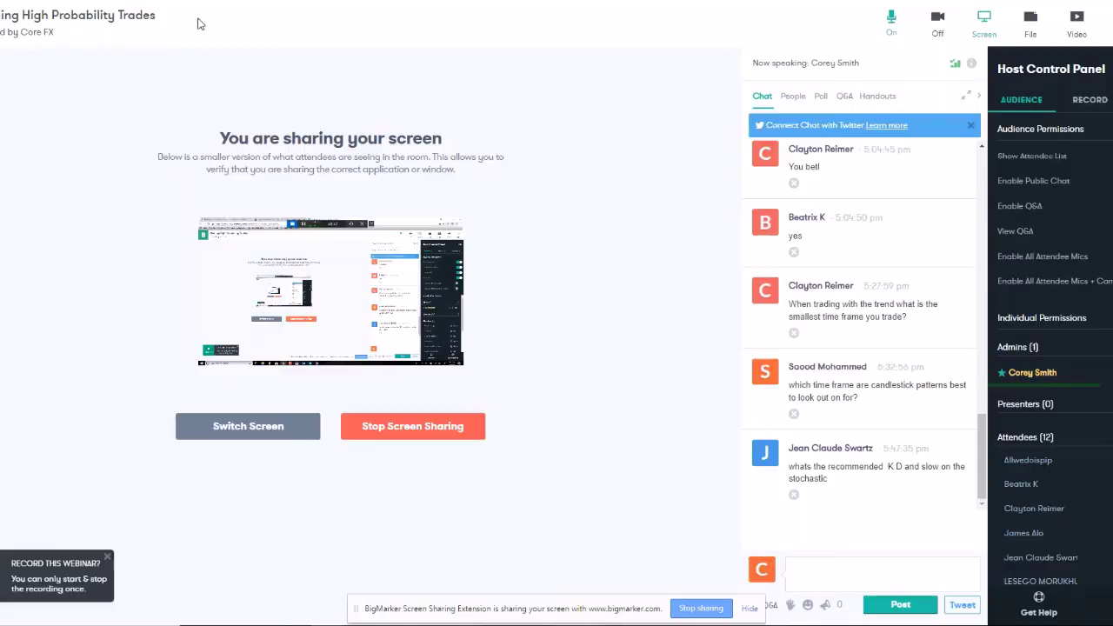
key("alt+Tab")
- Show earlier EURUSD price action on the 4-hour timeframe, and set the chart back to the daily timeframe
left_click_drag(258, 378, 1000, 236)
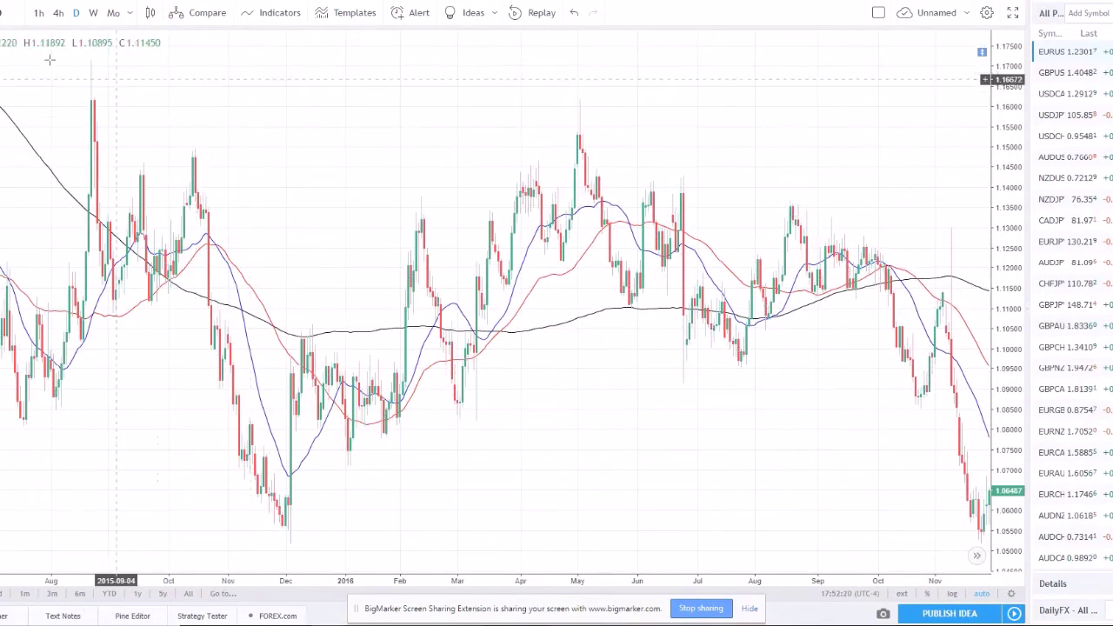
left_click(58, 13)
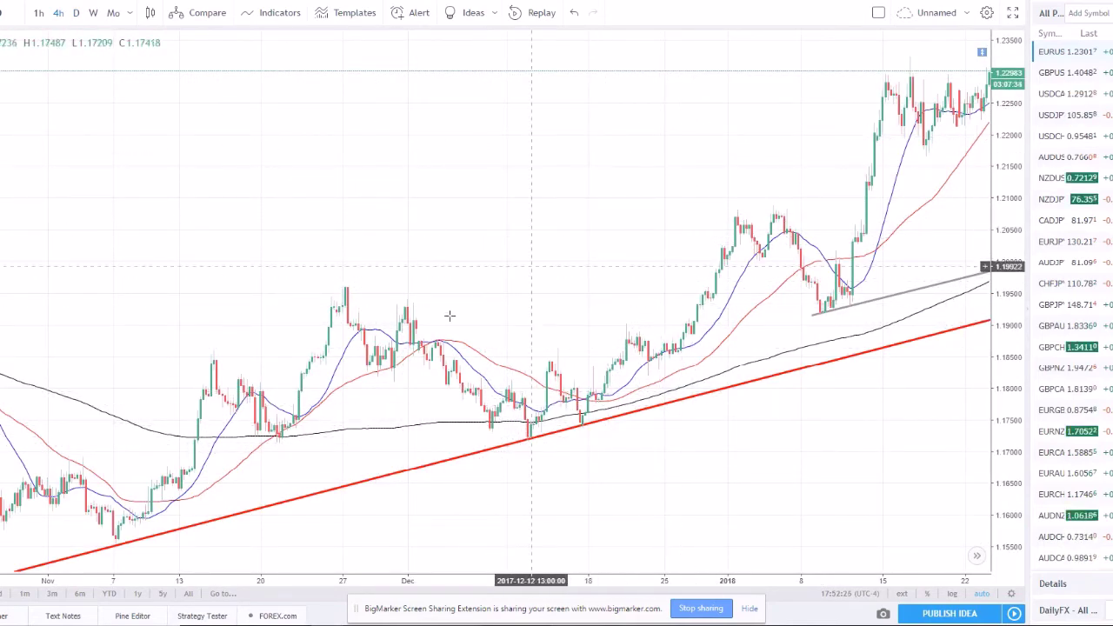
left_click_drag(559, 231, 171, 44)
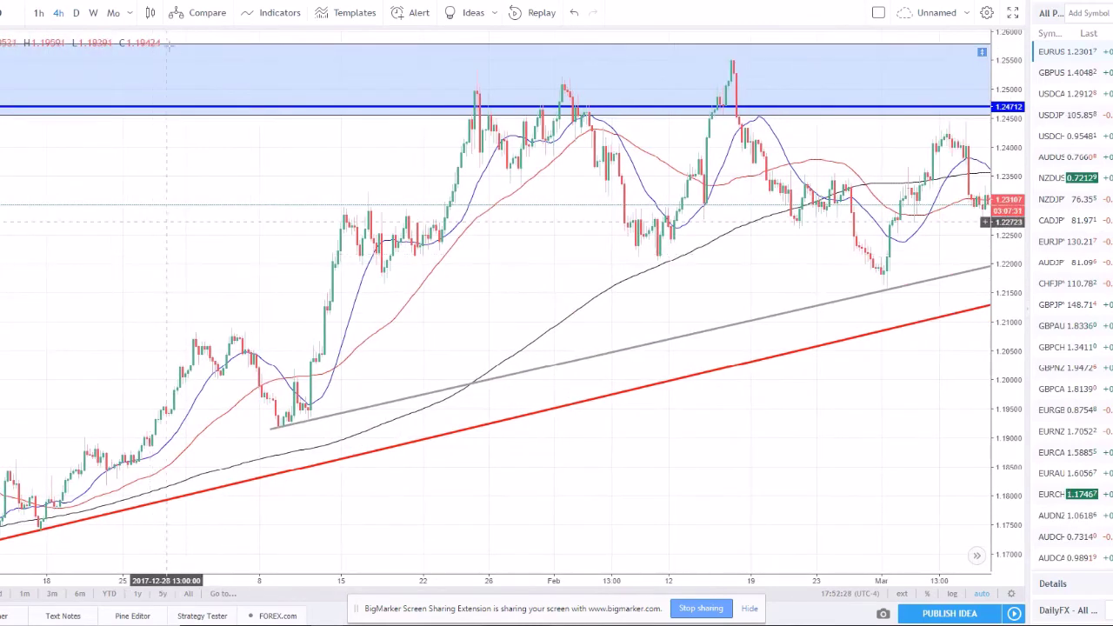
left_click(76, 12)
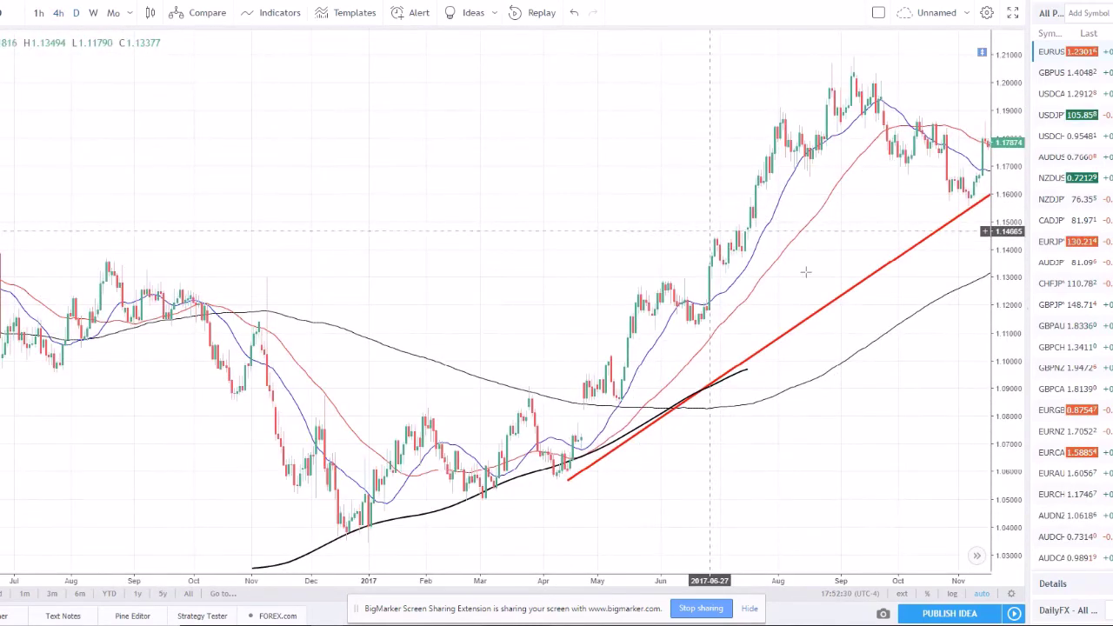
- Bring the latest EURUSD daily candles into view, and read the backtesting questions in the BigMarker webinar chat
left_click_drag(696, 470, 293, 477)
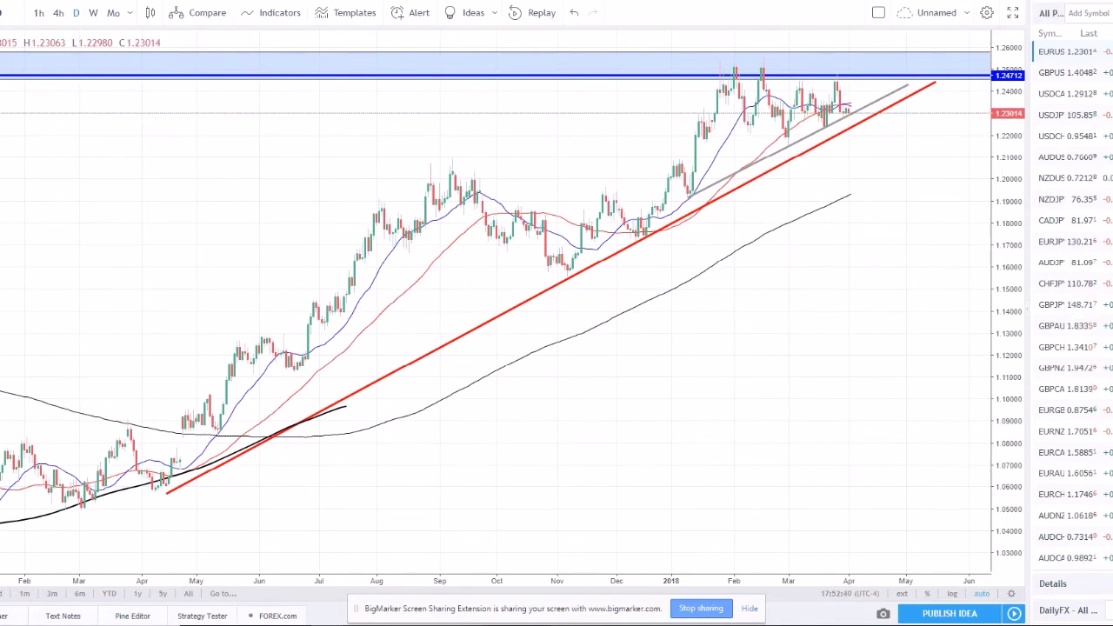
key("alt+Tab")
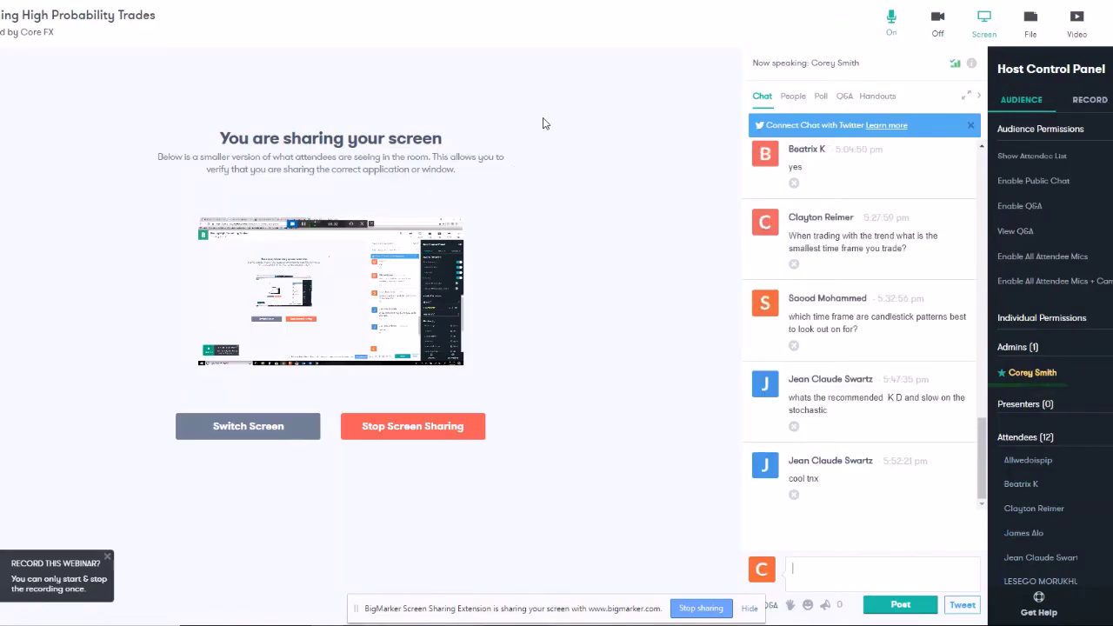
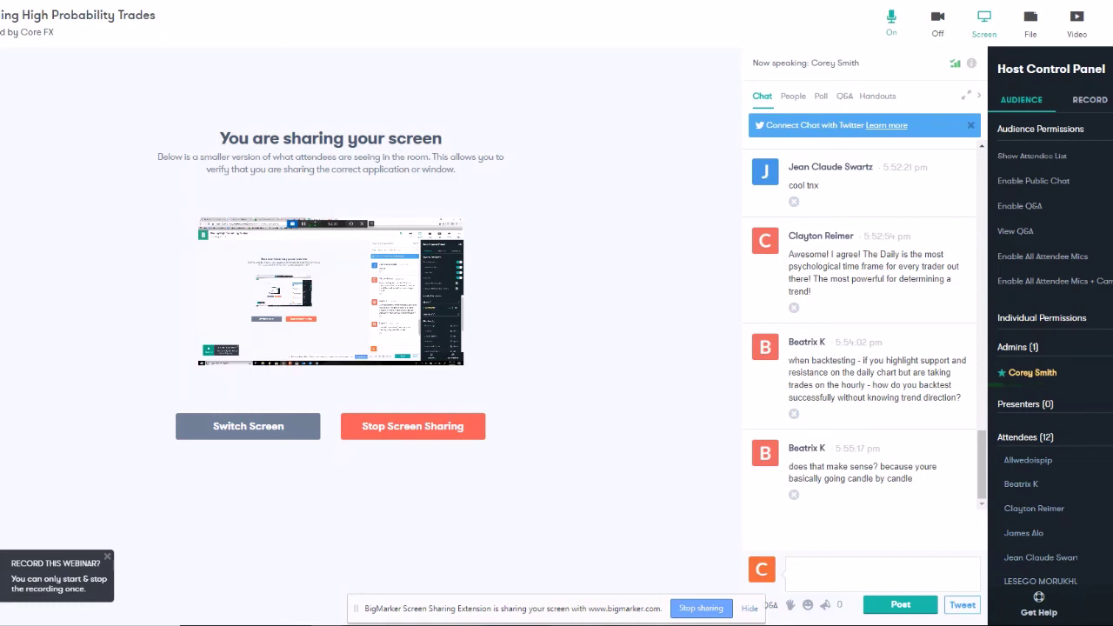
key("alt+Tab")
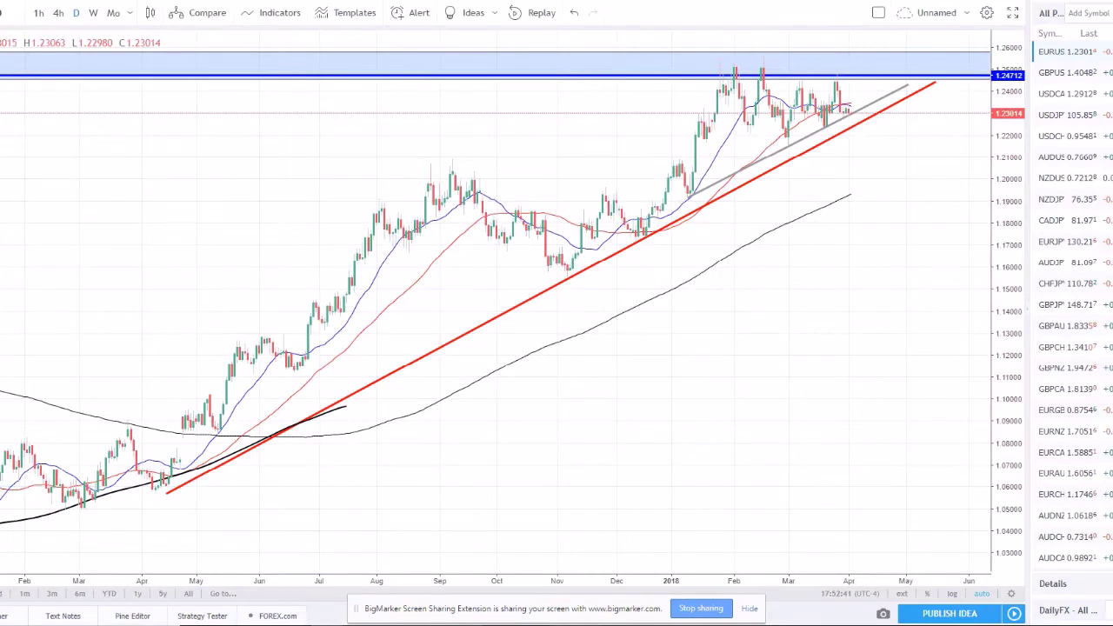
- Start a bar replay of the EURUSD daily chart from September 2014, and jump back to the latest candle
scroll(392, 232, "down", 3)
left_click_drag(499, 218, 875, 217)
scroll(286, 233, "up", 3)
left_click_drag(285, 233, 775, 192)
left_click_drag(165, 204, 496, 206)
left_click(526, 16)
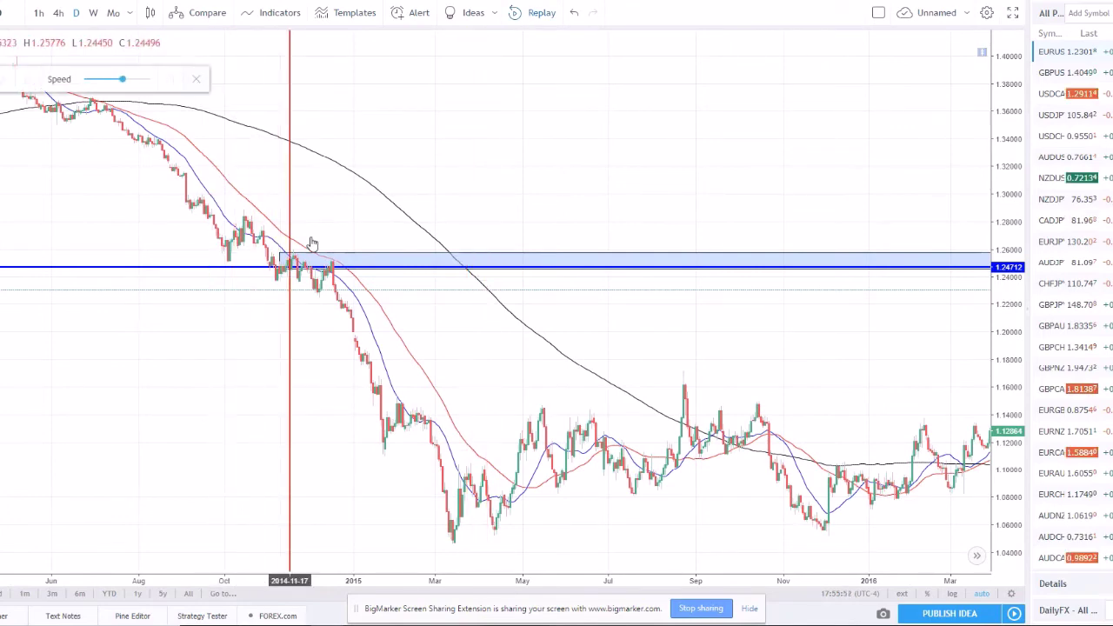
left_click(197, 208)
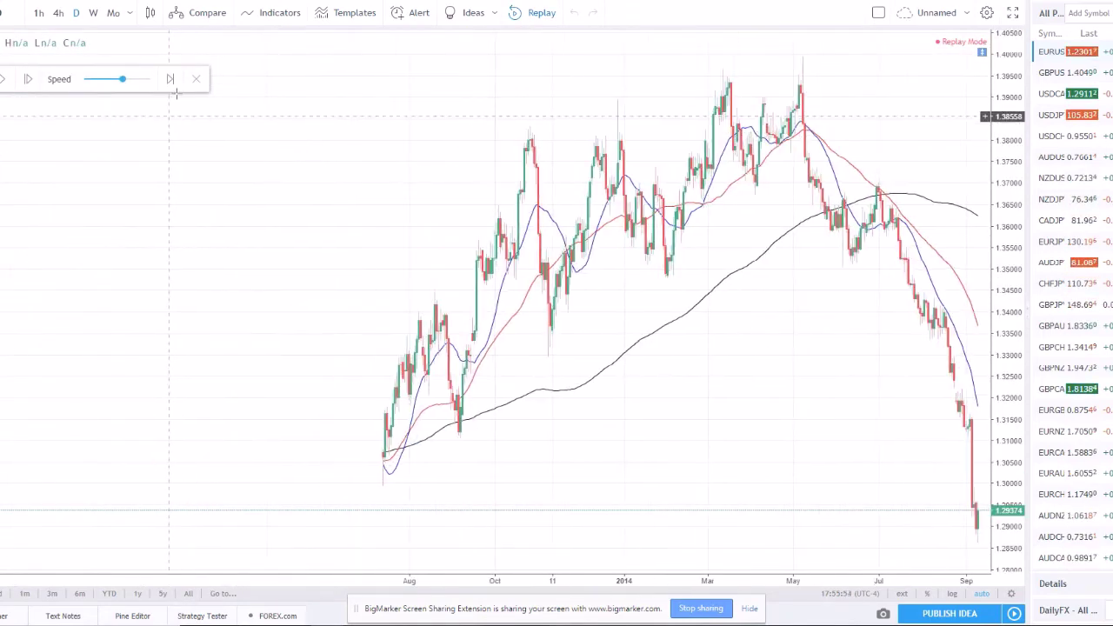
left_click(171, 83)
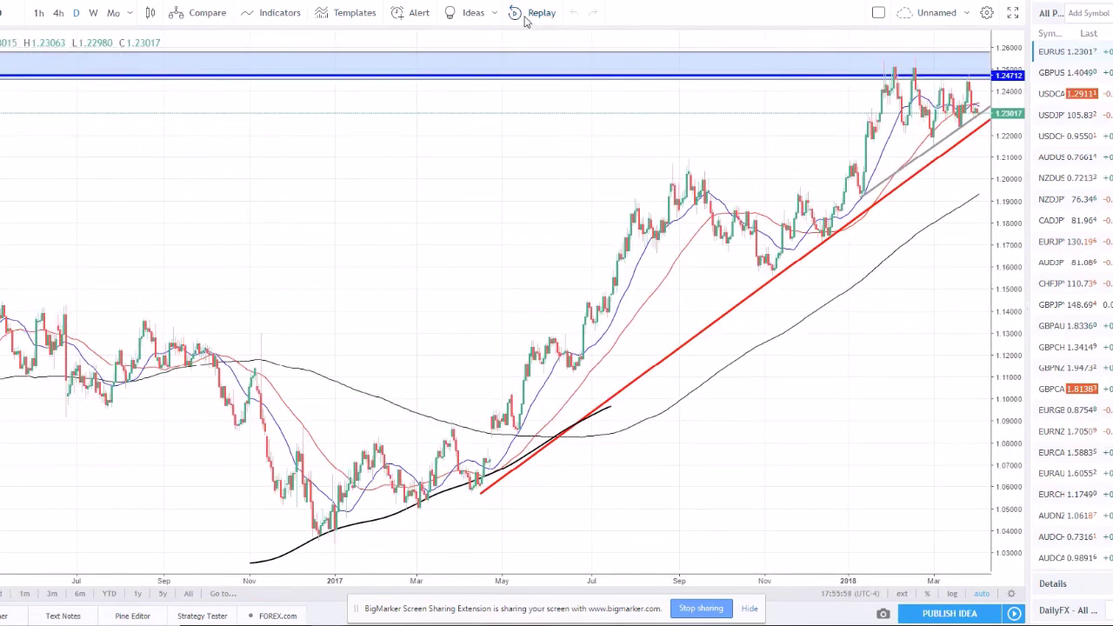
- Replay the EURUSD daily chart candle by candle from late May 2016, and exit replay mode
left_click(25, 178)
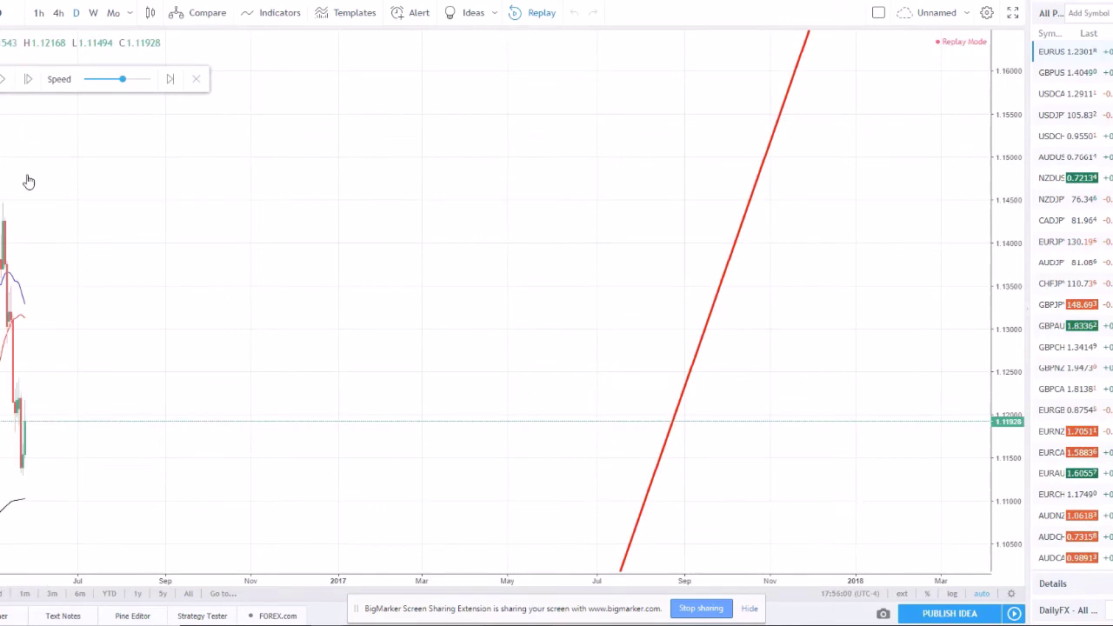
left_click(5, 80)
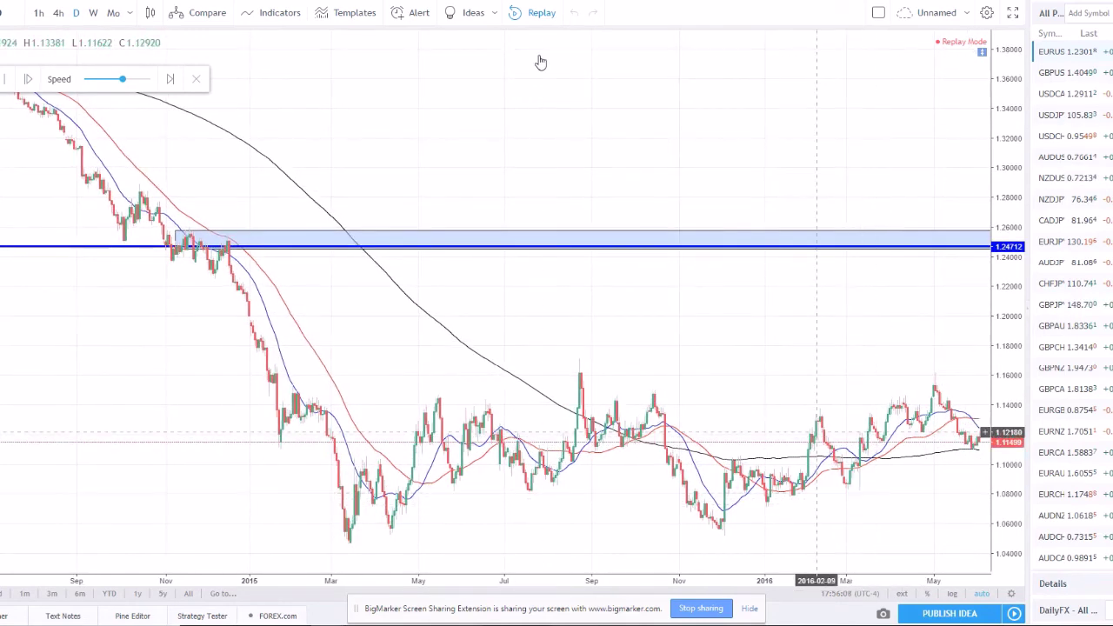
left_click(193, 82)
left_click(649, 363)
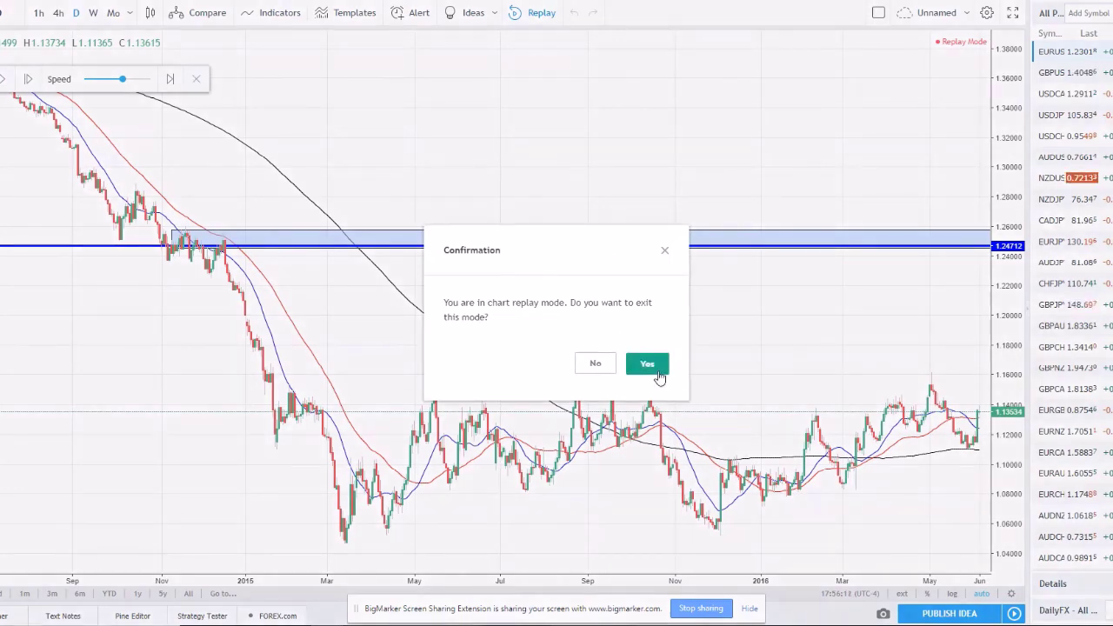
left_click_drag(878, 365, 905, 409)
left_click_drag(540, 209, 896, 217)
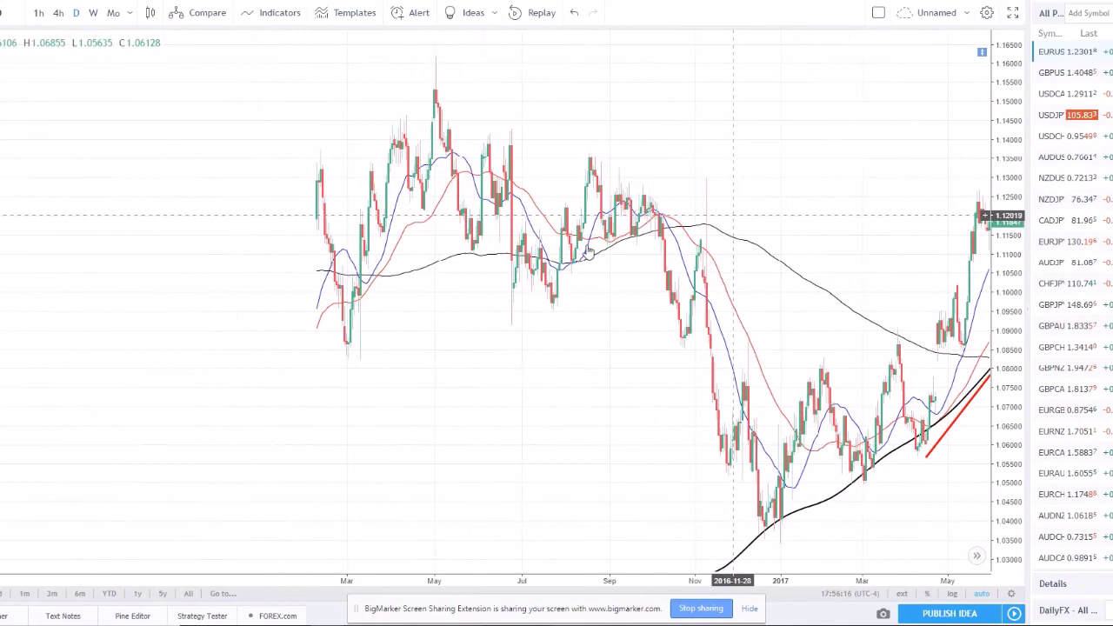
- Show the EURUSD daily price action back to late 2014, and read the take-profit question in the BigMarker webinar chat
left_click_drag(347, 347, 559, 351)
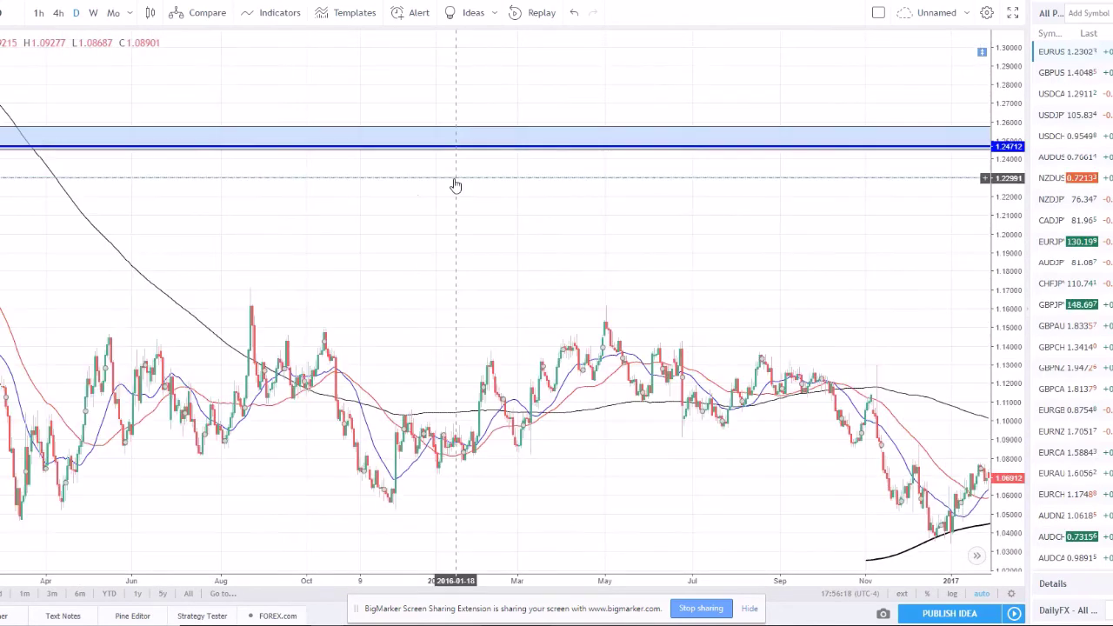
left_click_drag(316, 239, 542, 241)
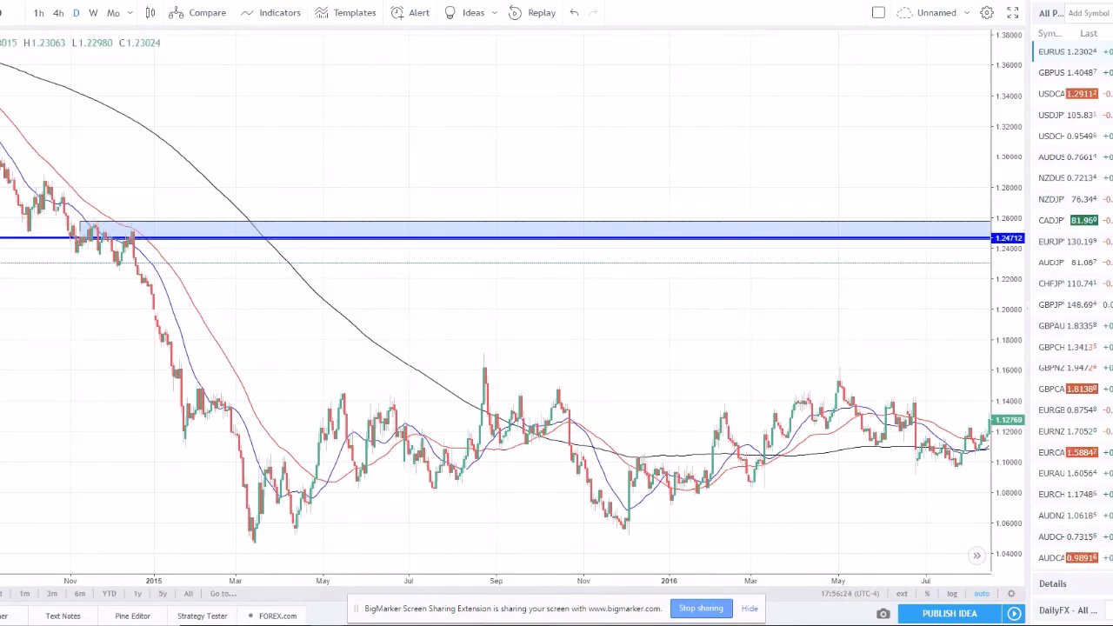
key("alt+Tab")
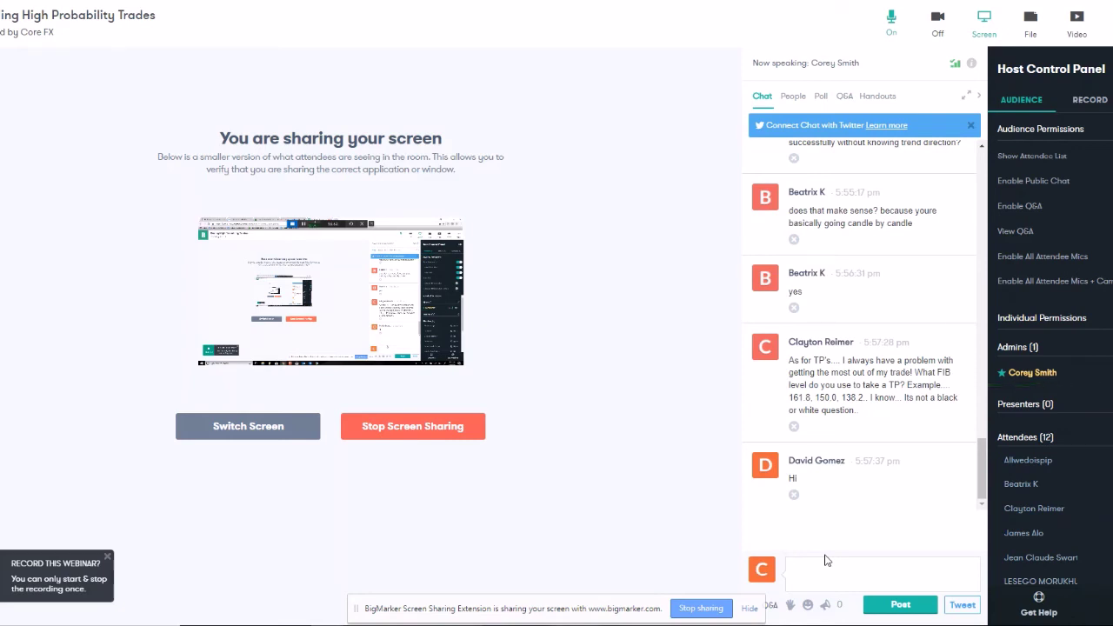
- Return to the TradingView chart, set EURUSD to the 1-hour timeframe, and bring the December 2017 price action into view
key("alt+Tab")
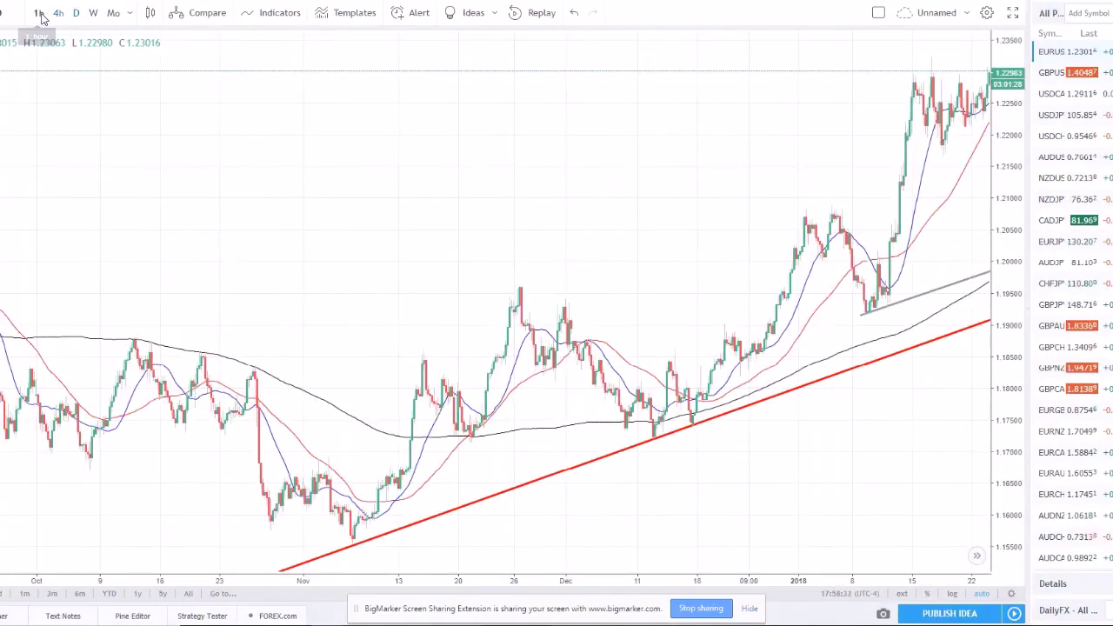
left_click(41, 17)
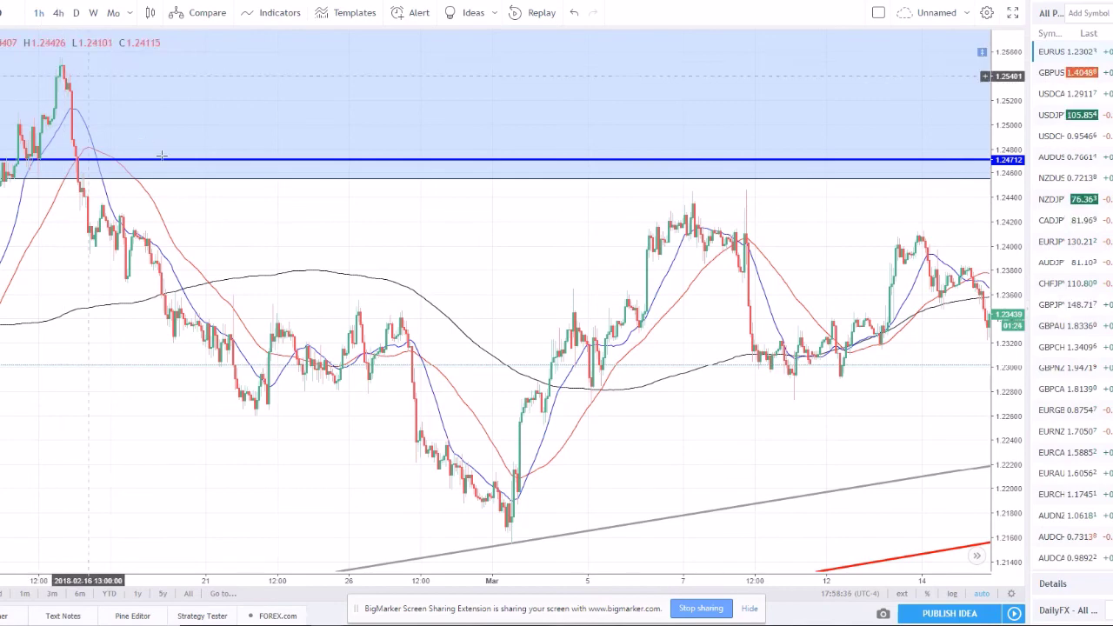
left_click_drag(162, 155, 497, 227)
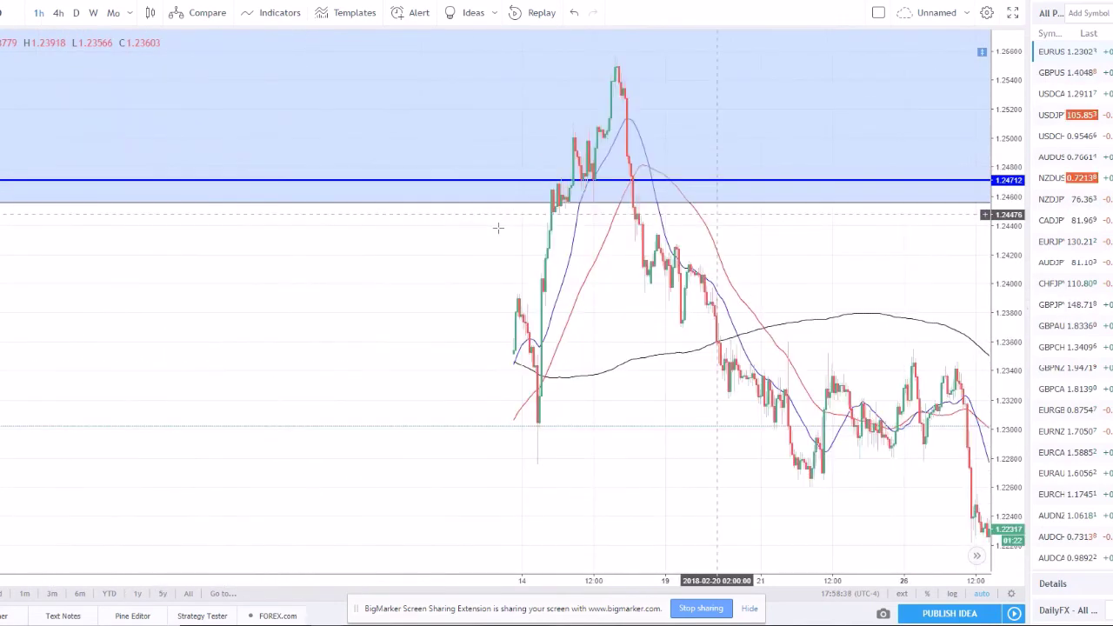
left_click_drag(187, 366, 697, 320)
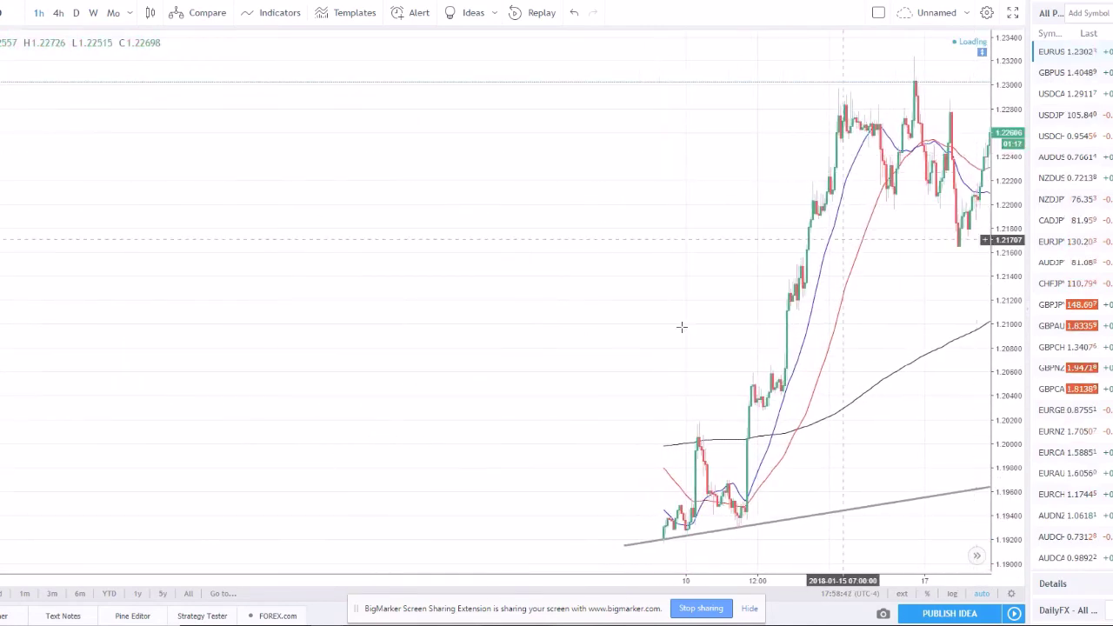
left_click_drag(569, 209, 805, 279)
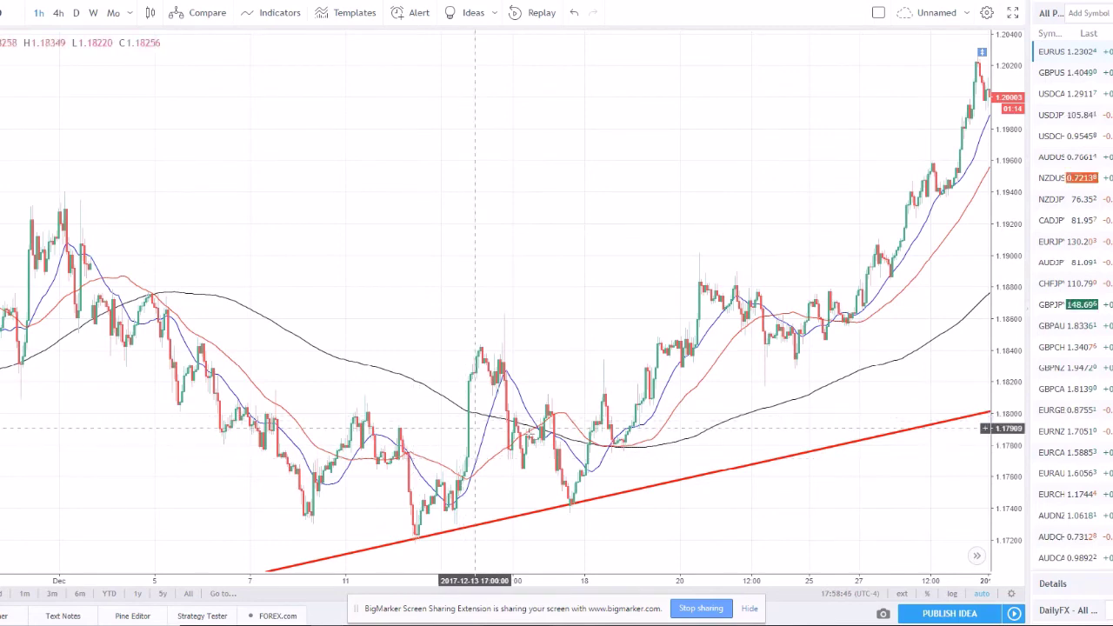
- Examine the December 2017 hourly swings and the late-December rally above the red trendline at different magnifications
scroll(600, 382, "down", 1)
scroll(618, 375, "down", 2)
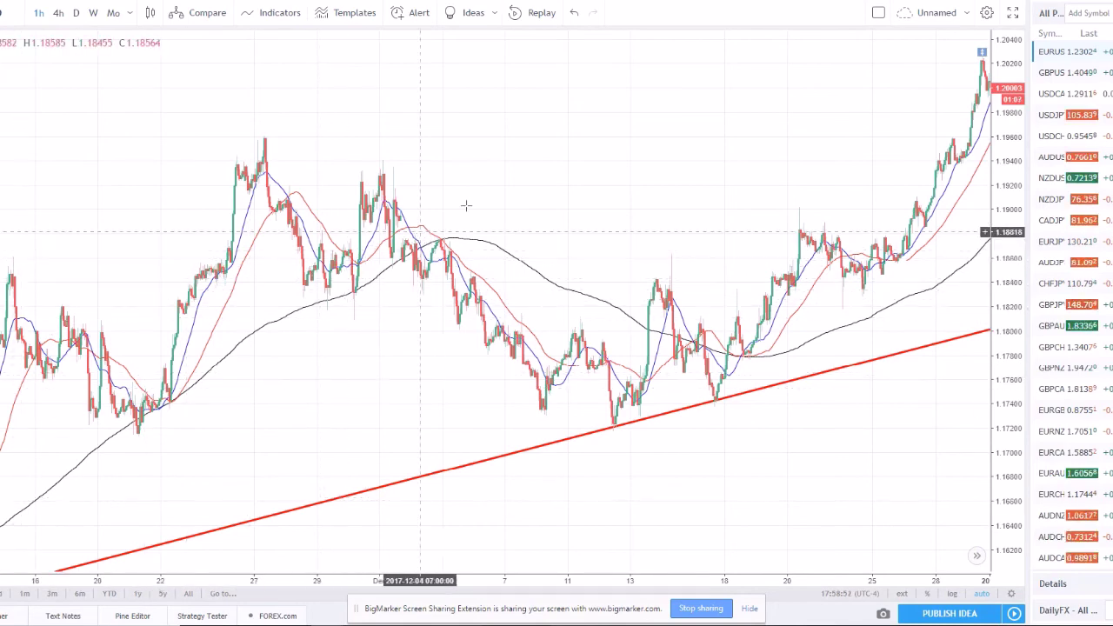
scroll(872, 54, "up", 2)
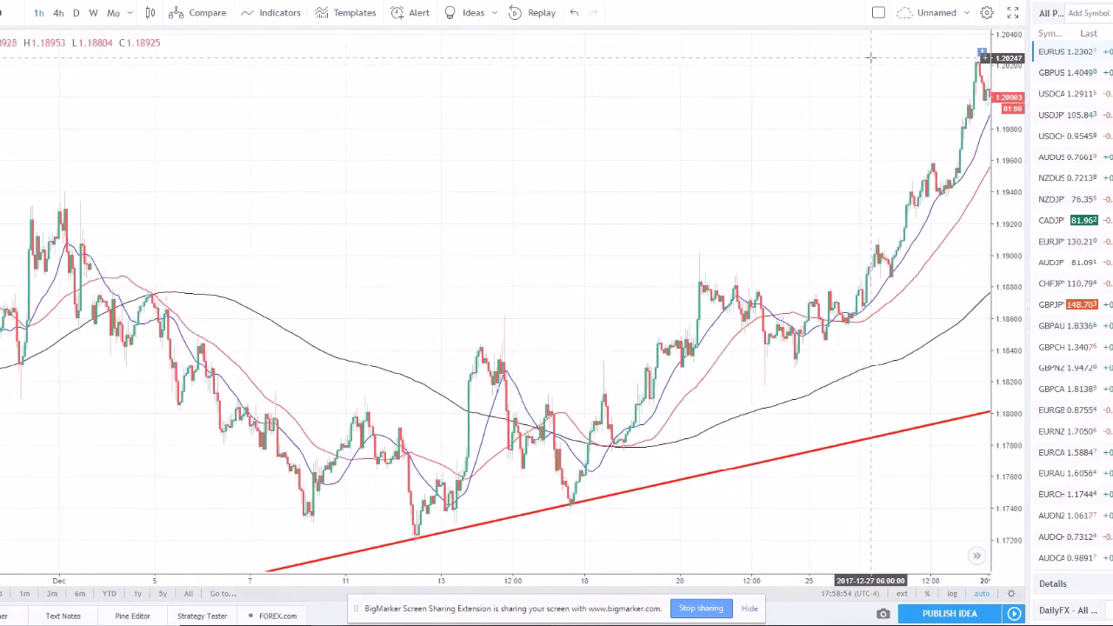
scroll(851, 81, "up", 2)
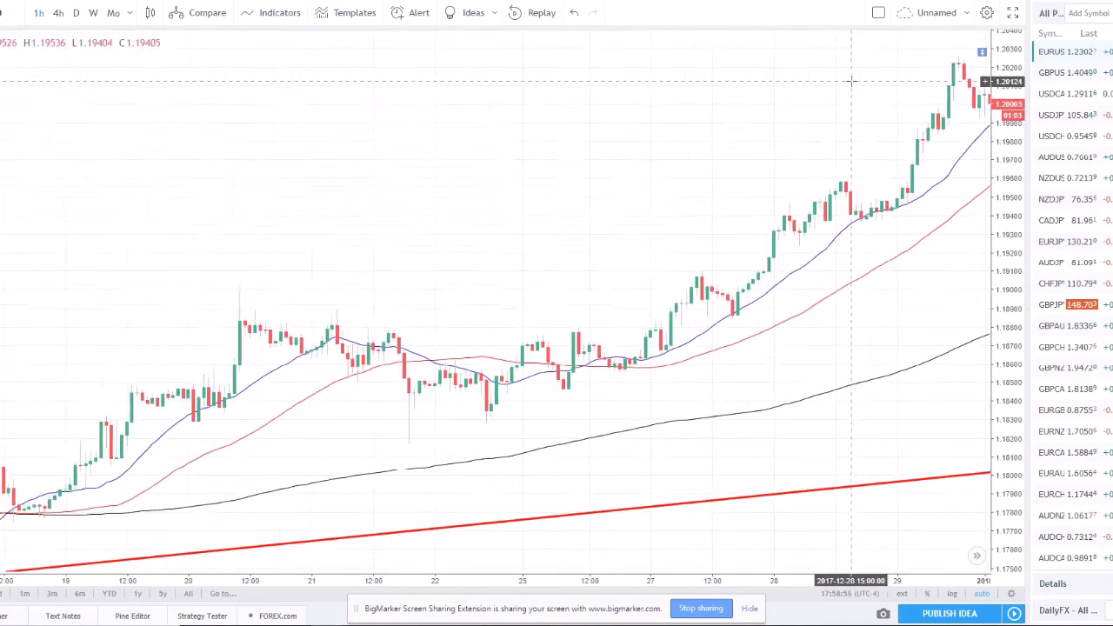
scroll(852, 81, "down", 4)
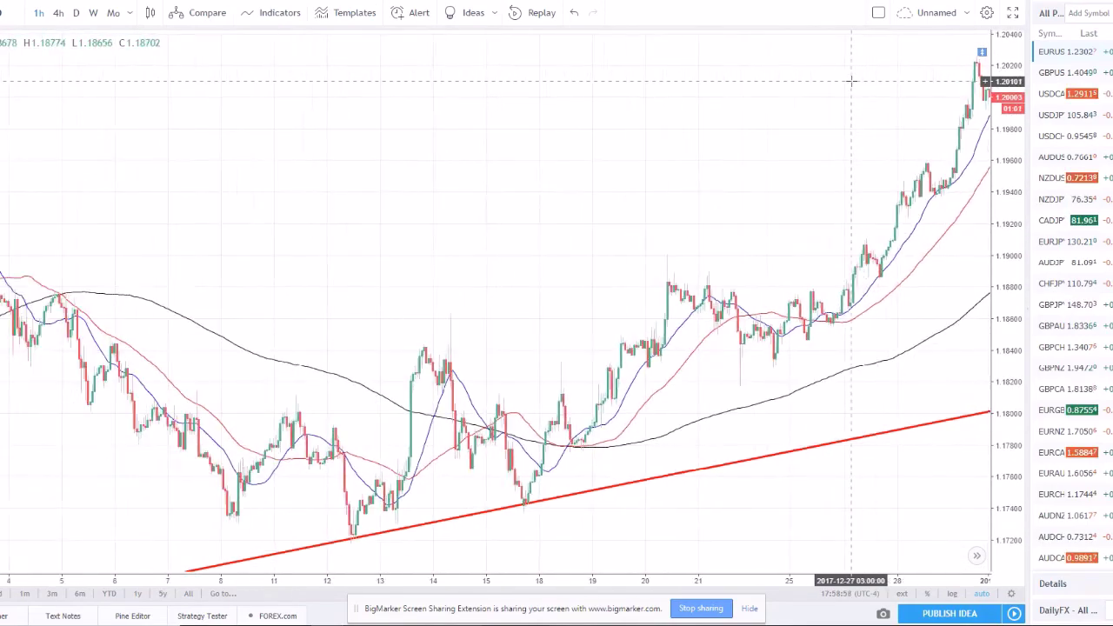
scroll(851, 80, "down", 2)
scroll(565, 161, "down", 2)
scroll(564, 162, "up", 2)
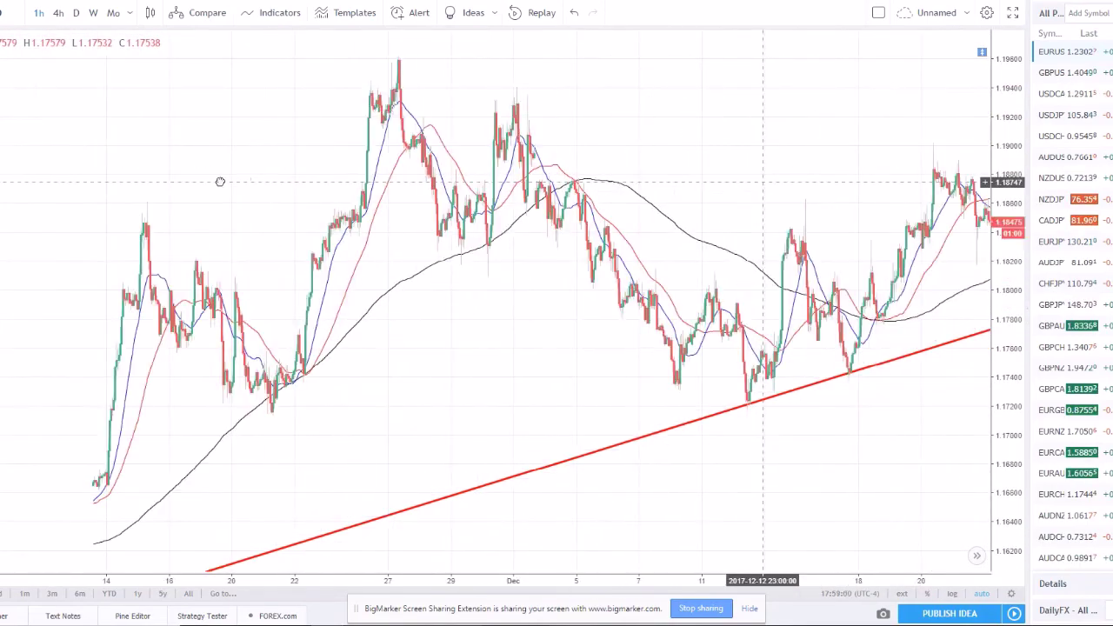
- Examine the January to March 2018 hourly swings around the blue resistance zone
left_click_drag(730, 206, 261, 206)
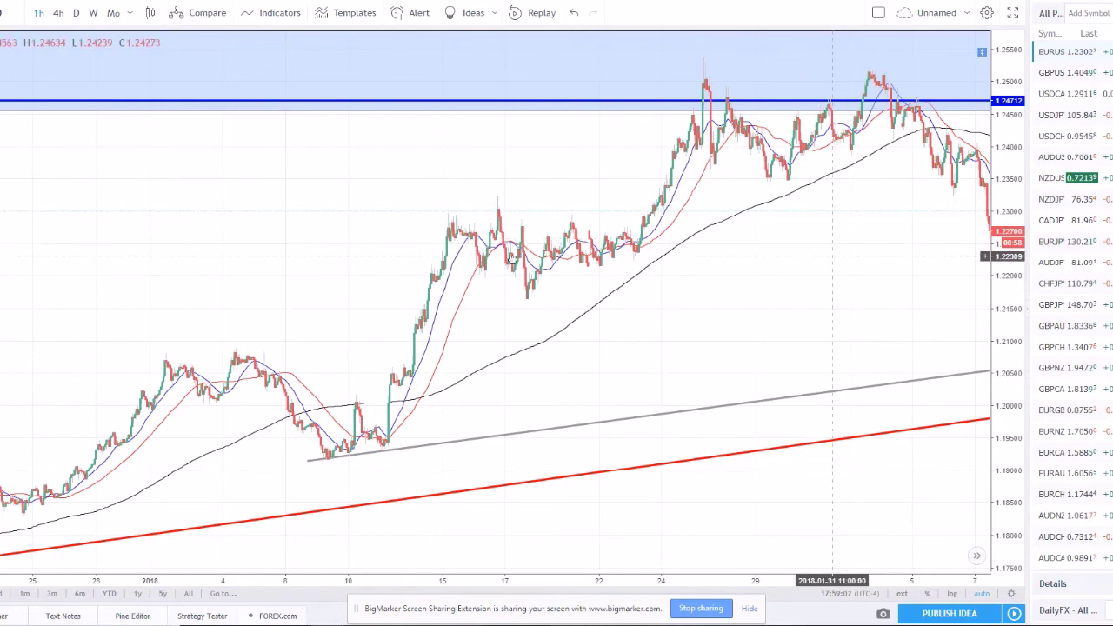
scroll(513, 259, "up", 3)
left_click_drag(860, 186, 670, 201)
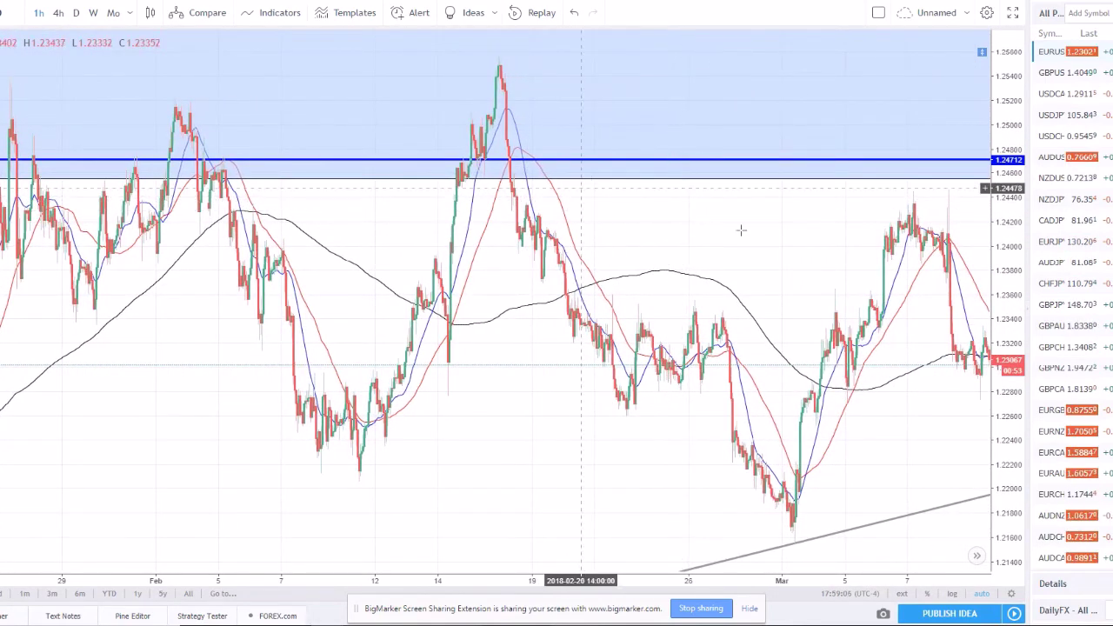
scroll(663, 163, "down", 3)
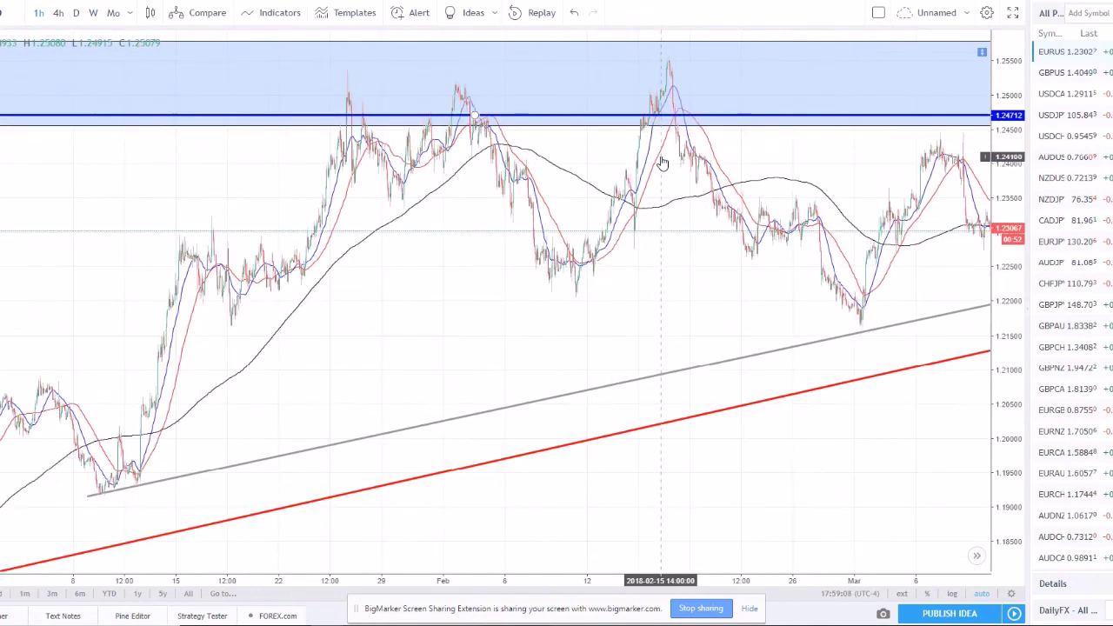
scroll(771, 184, "up", 3)
scroll(773, 184, "down", 2)
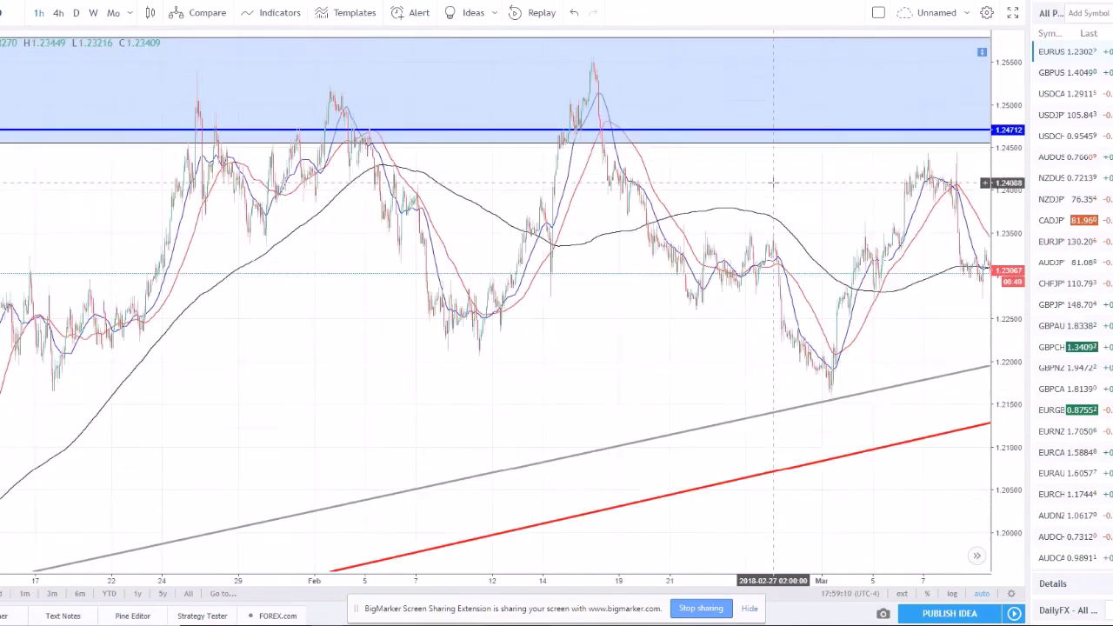
scroll(774, 184, "down", 1)
- Examine the hourly EURUSD price action from November 2017 to 22 January 2018, and check the BigMarker webinar chat
left_click_drag(322, 211, 957, 197)
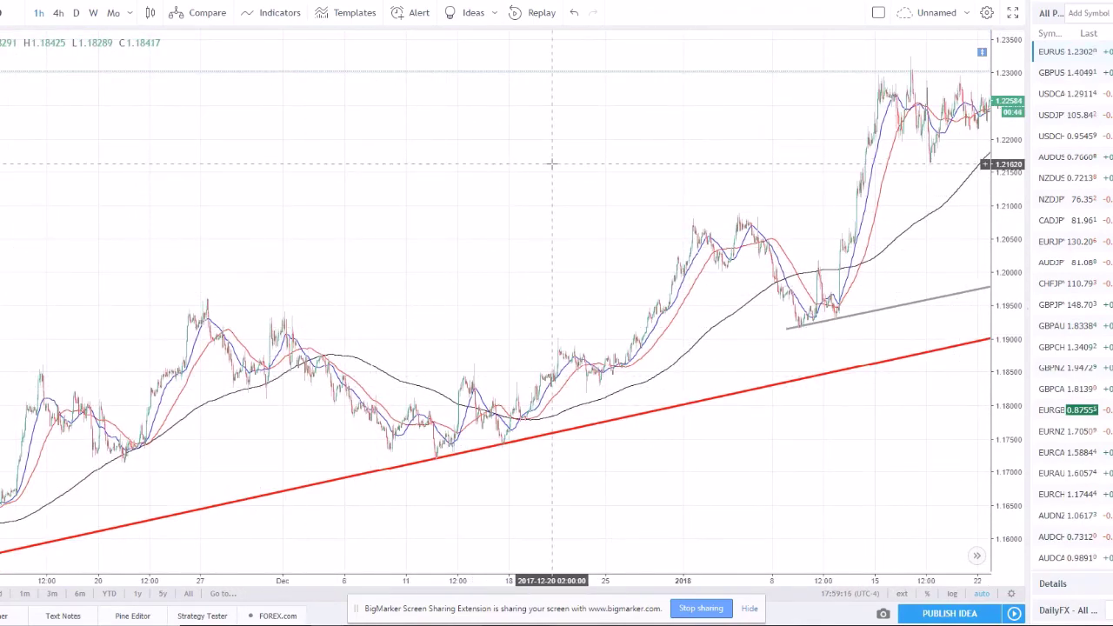
scroll(551, 163, "up", 6)
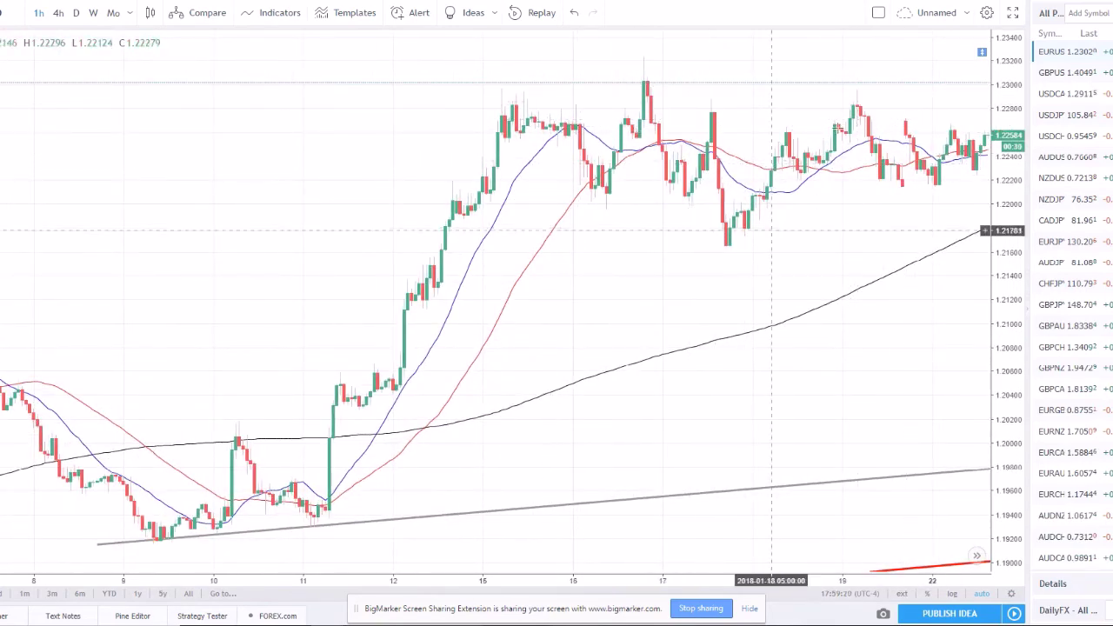
scroll(756, 179, "down", 1)
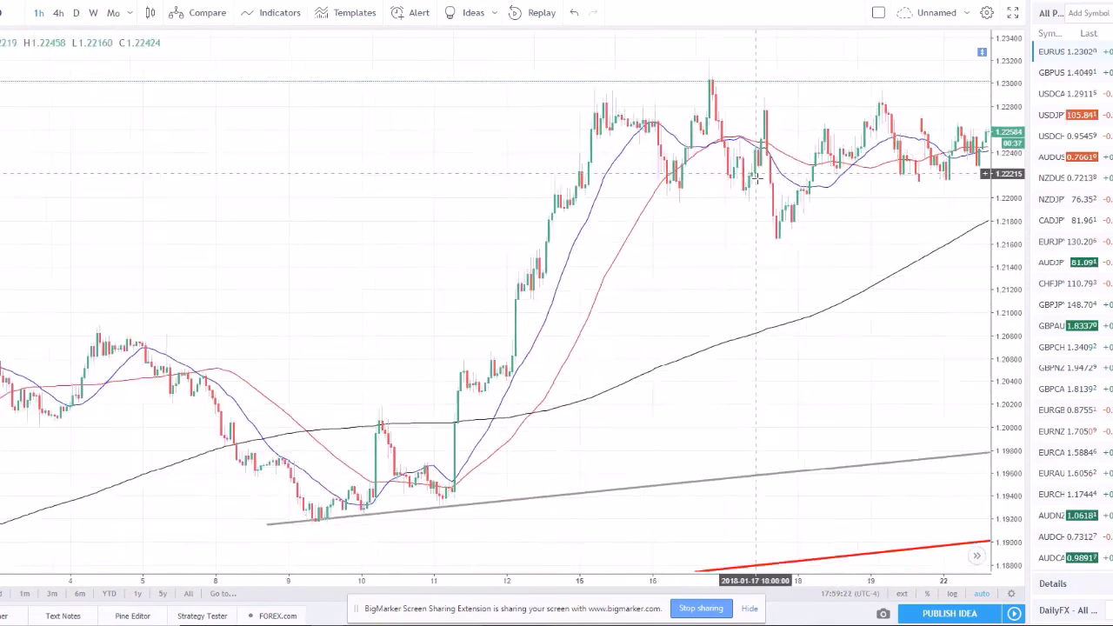
scroll(757, 178, "down", 5)
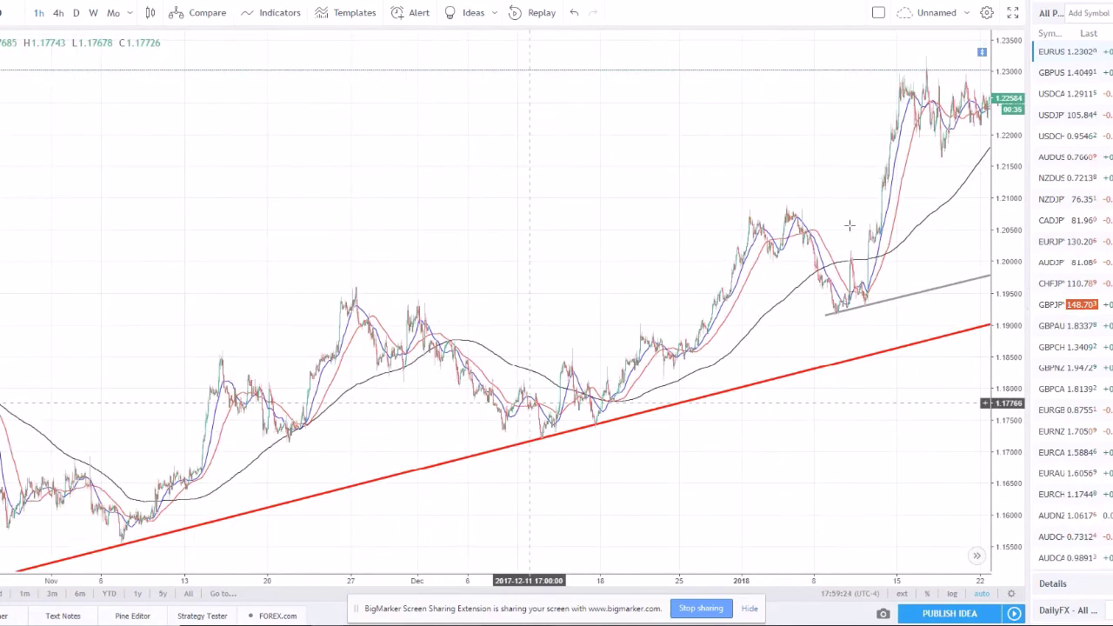
scroll(835, 235, "up", 3)
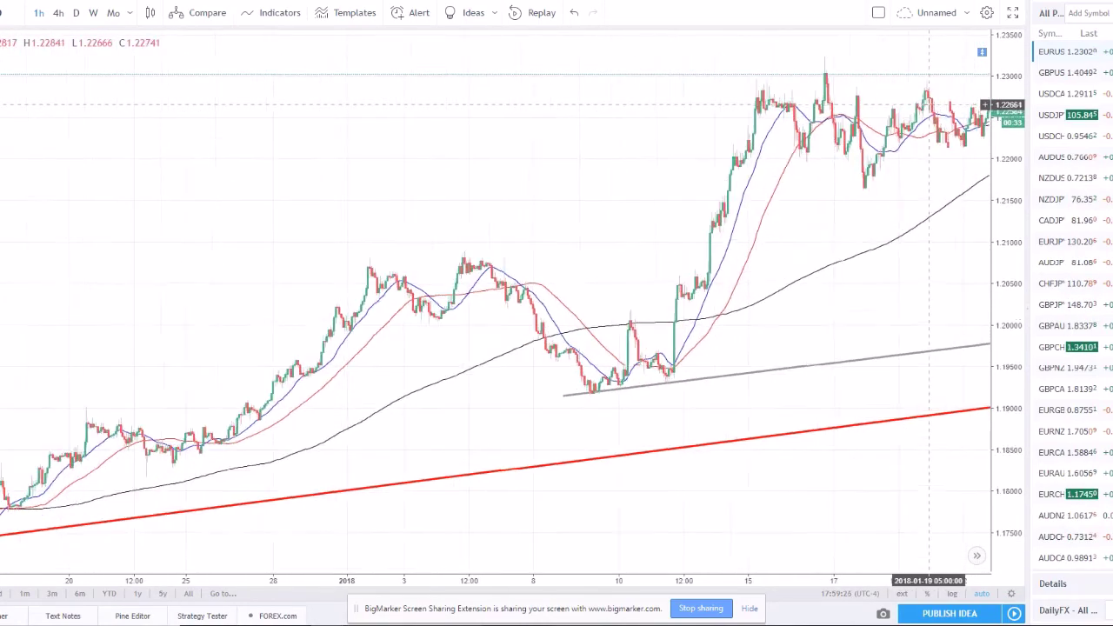
scroll(929, 105, "up", 3)
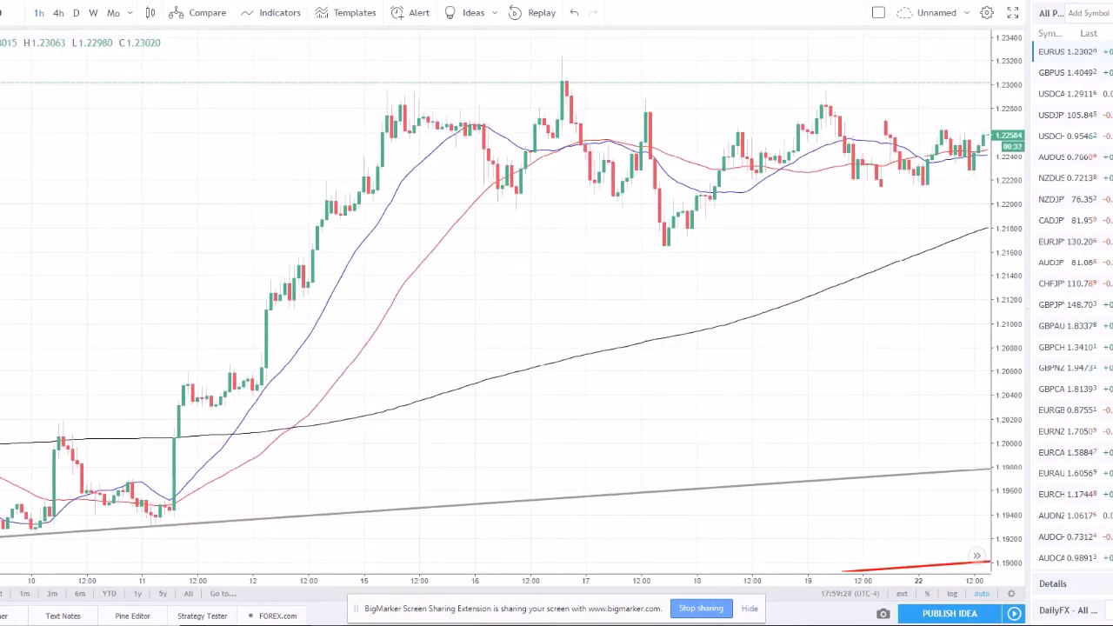
key("alt+Tab")
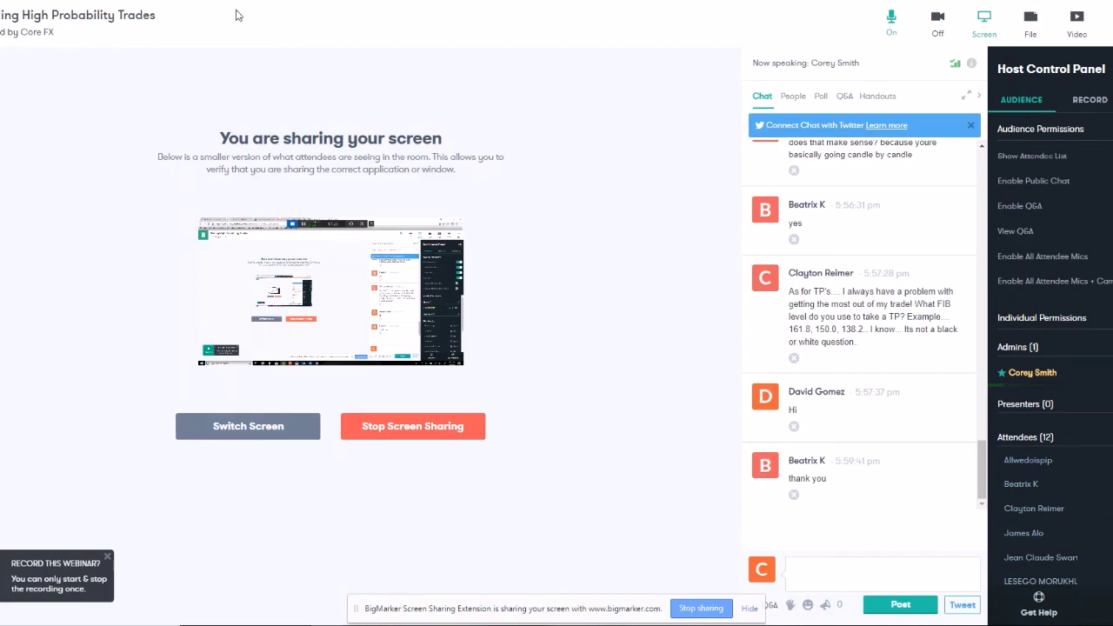
- On the TradingView chart, draw a falling trendline from about 1.2103 to 1.1905 and a nearly horizontal one from about 1.2075 to 1.2066 across early January 2018
key("alt+Tab")
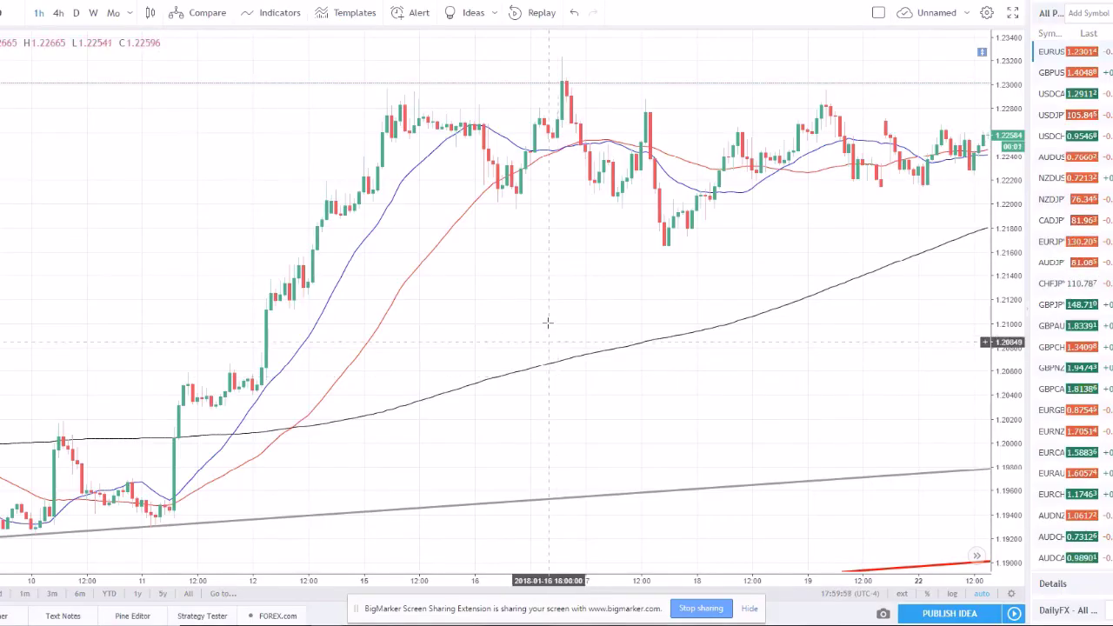
scroll(547, 322, "down", 5)
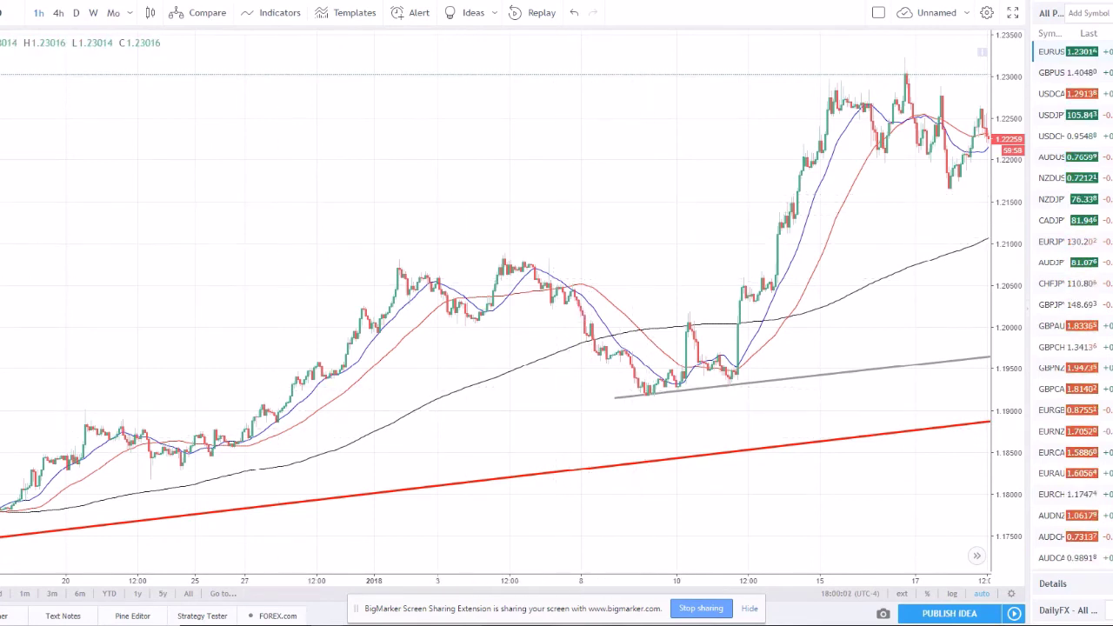
mouse_move(517, 244)
left_mouse_down()
mouse_move(636, 367)
mouse_move(701, 405)
left_mouse_up()
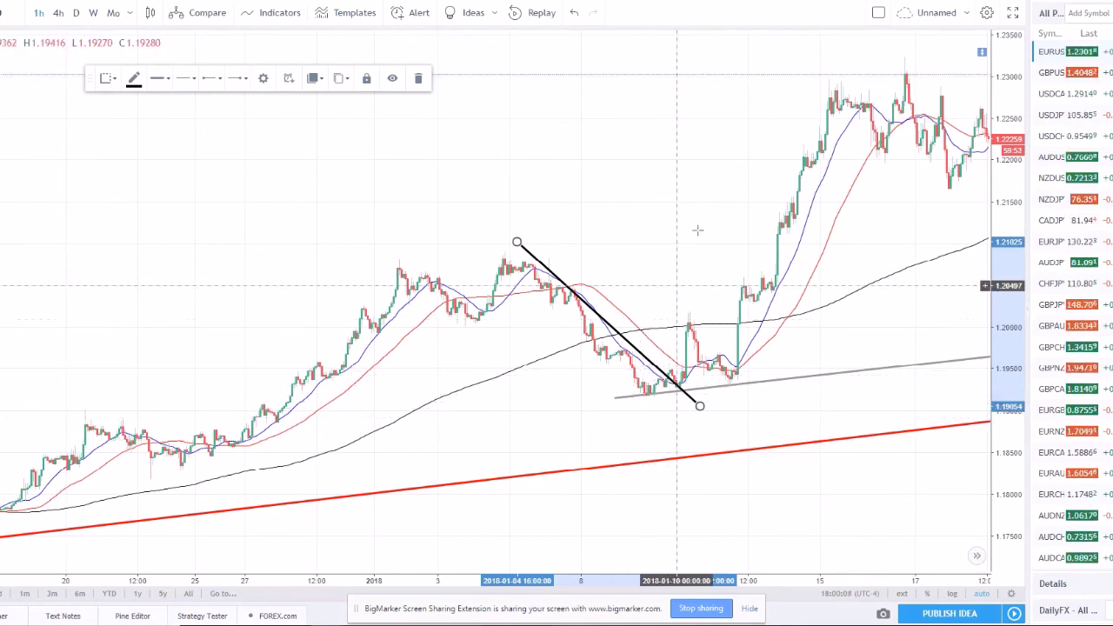
left_click(411, 269)
left_click(397, 264)
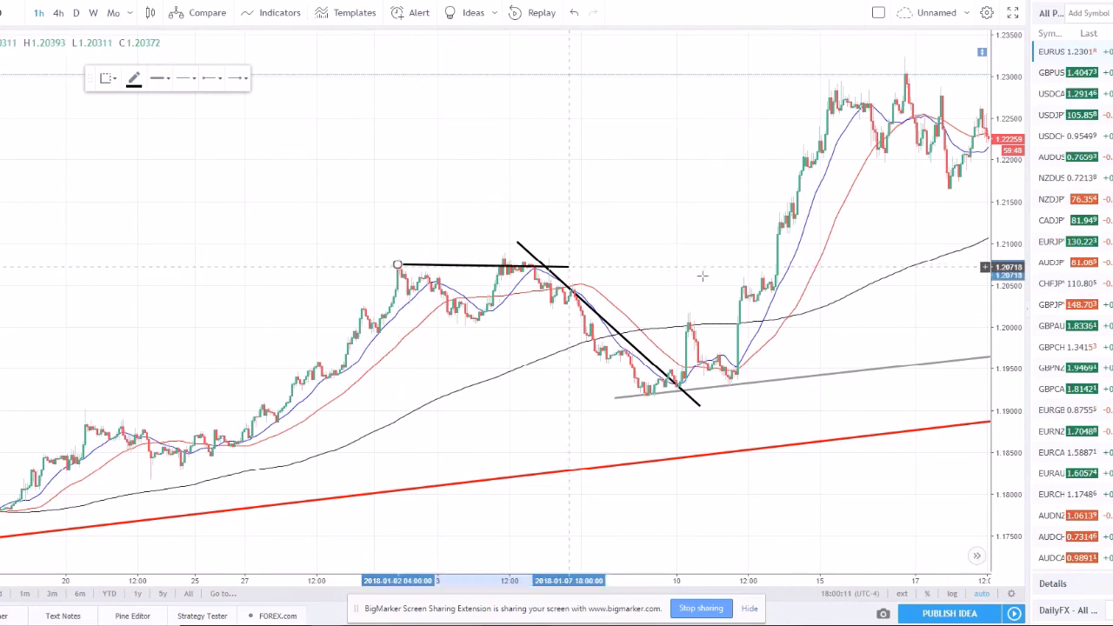
left_click(810, 271)
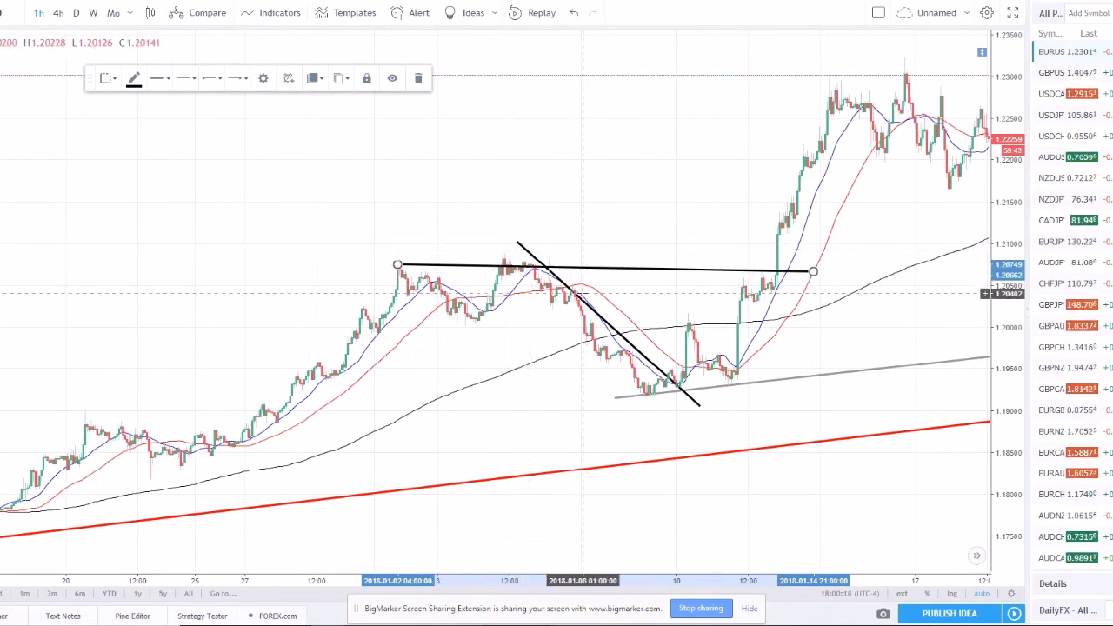
- Delete the nearly horizontal and the falling black trendlines from the early January 2018 price action
key("Delete")
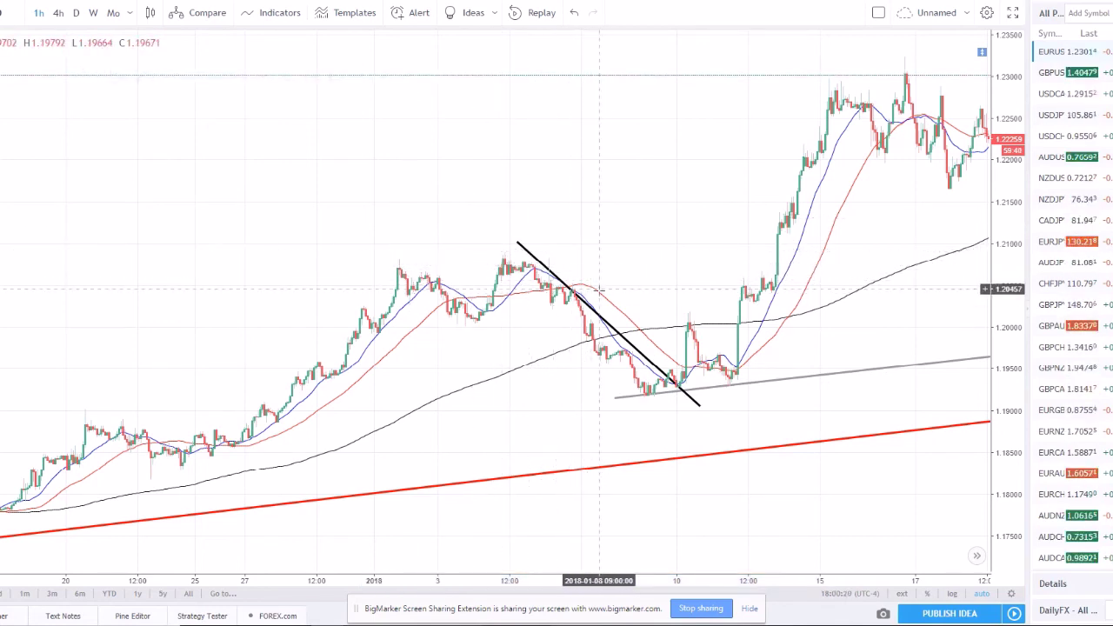
left_click(615, 333)
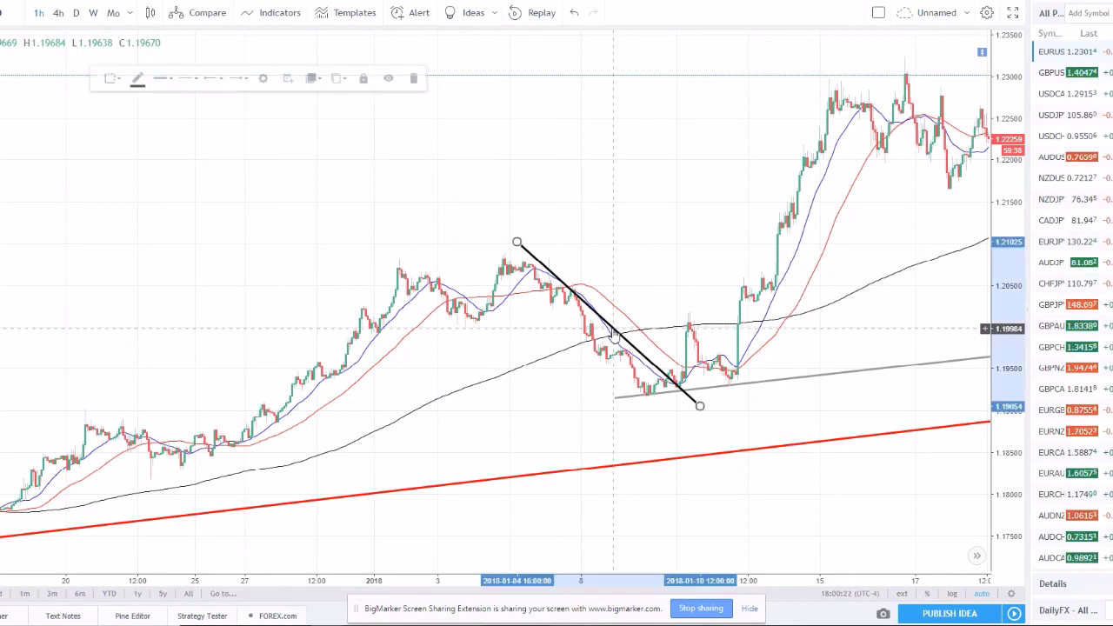
key("Delete")
- Show the EURUSD hourly price action from December 2017 forward to mid-March 2018
scroll(591, 241, "left", 2)
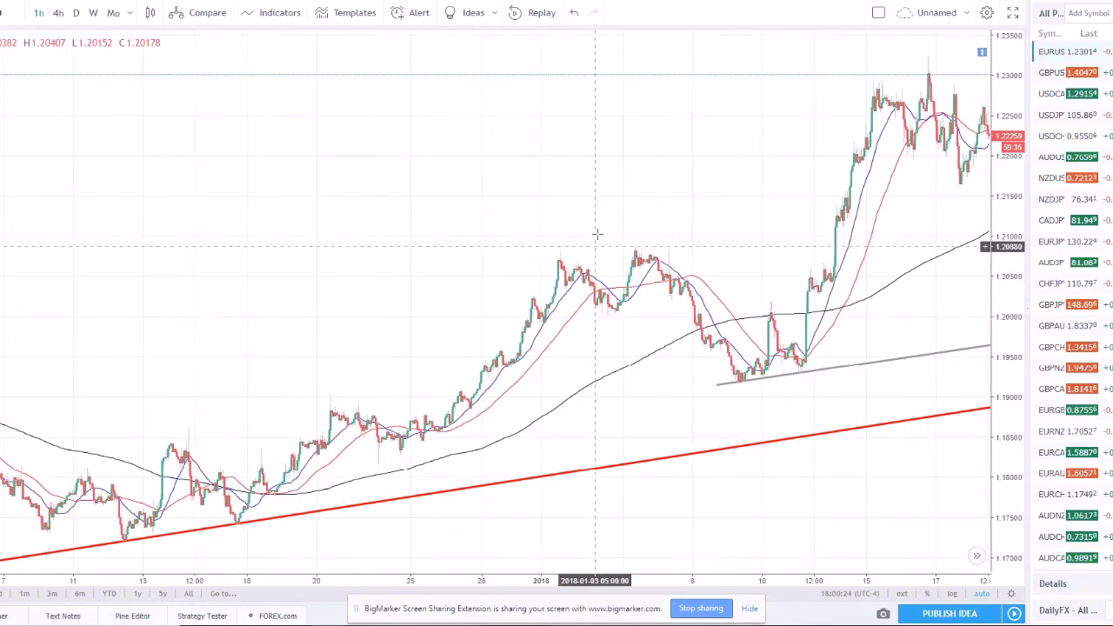
scroll(395, 206, "right", 8)
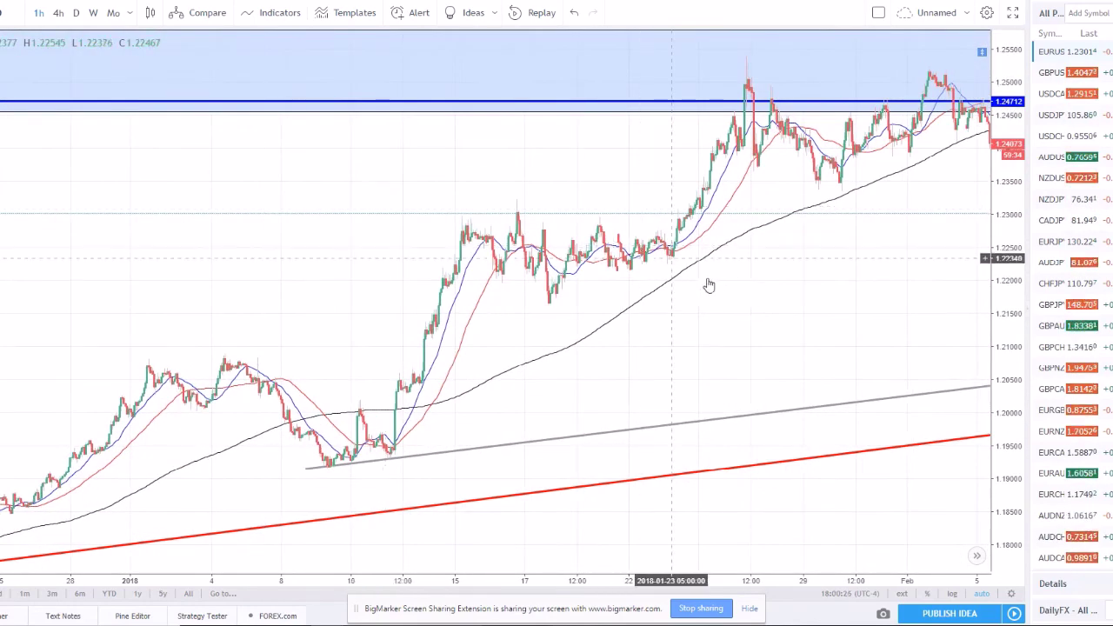
scroll(738, 285, "right", 10)
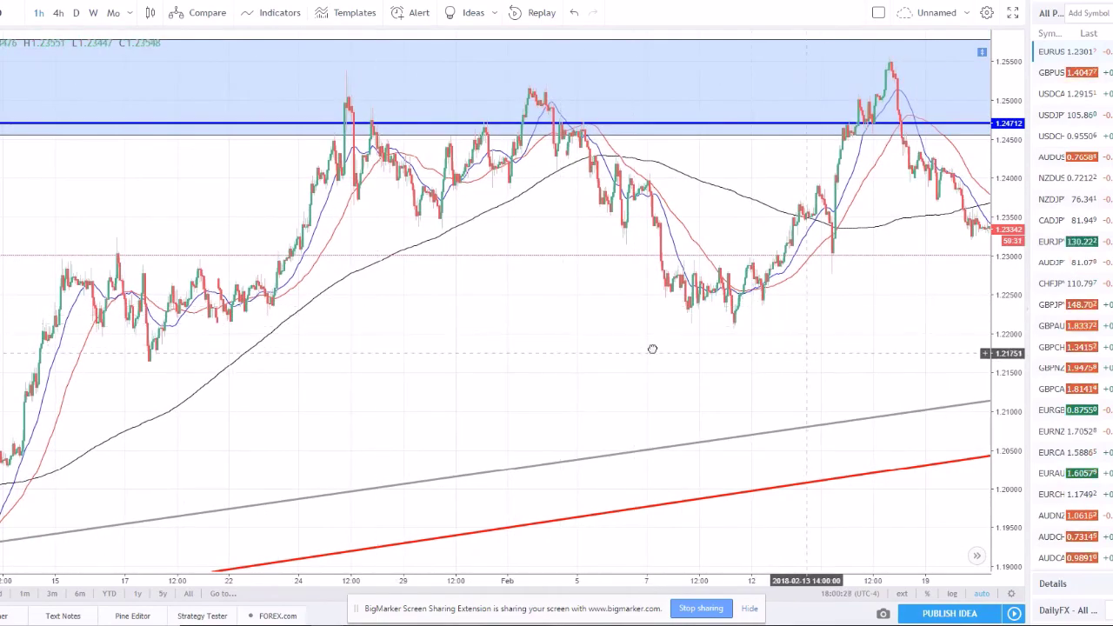
scroll(751, 348, "right", 10)
scroll(500, 249, "right", 10)
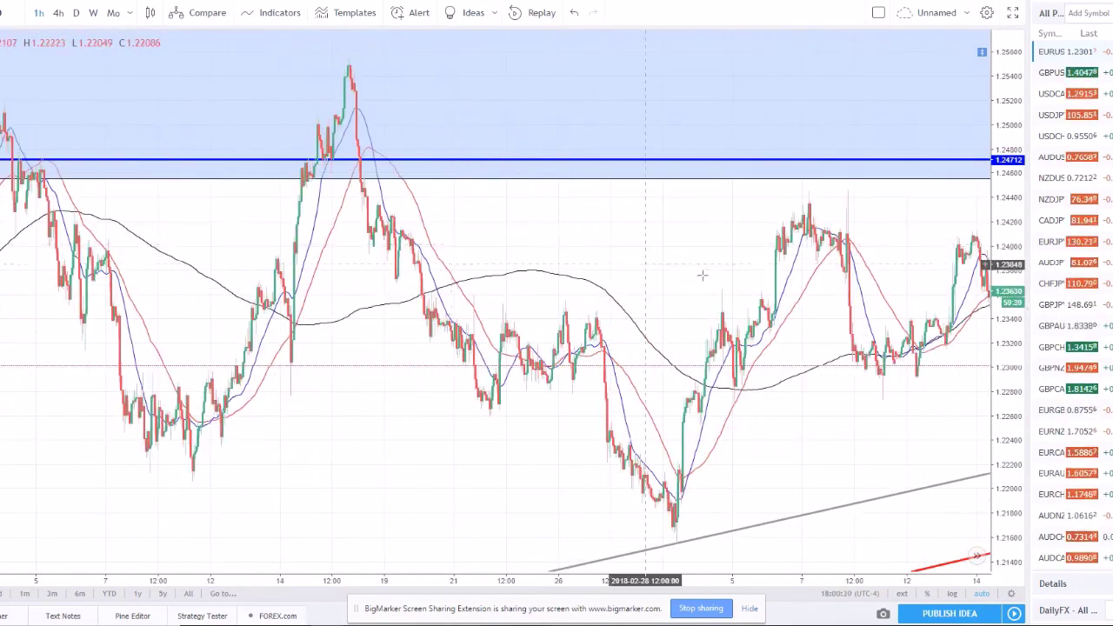
- Switch the EURUSD chart to the daily timeframe and show the price action from early 2017 to April 2018
scroll(584, 300, "down", 3)
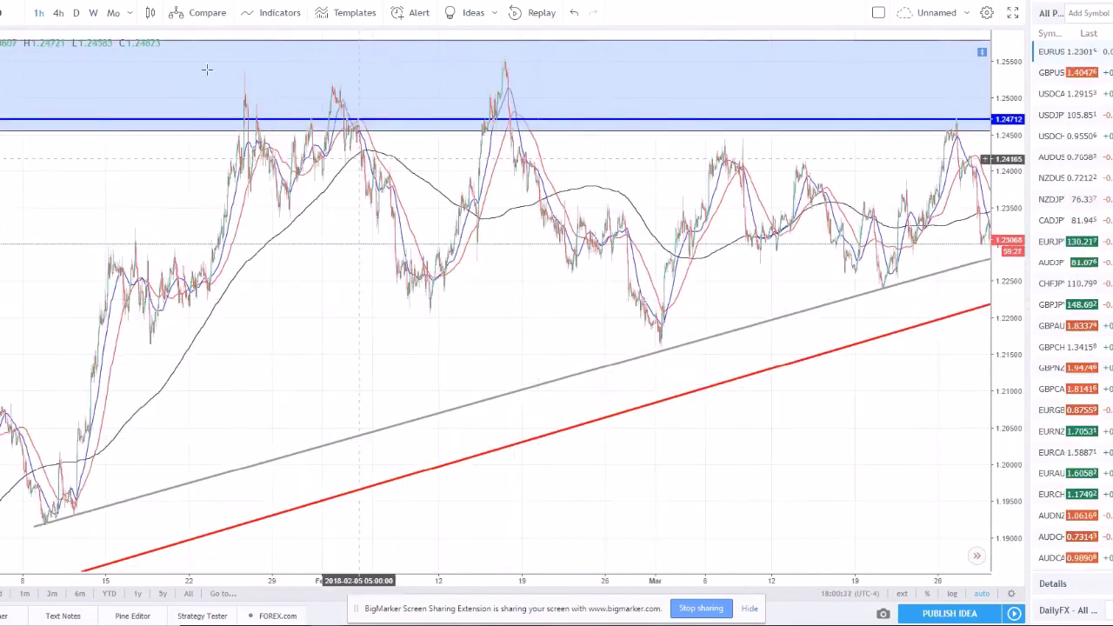
left_click(76, 13)
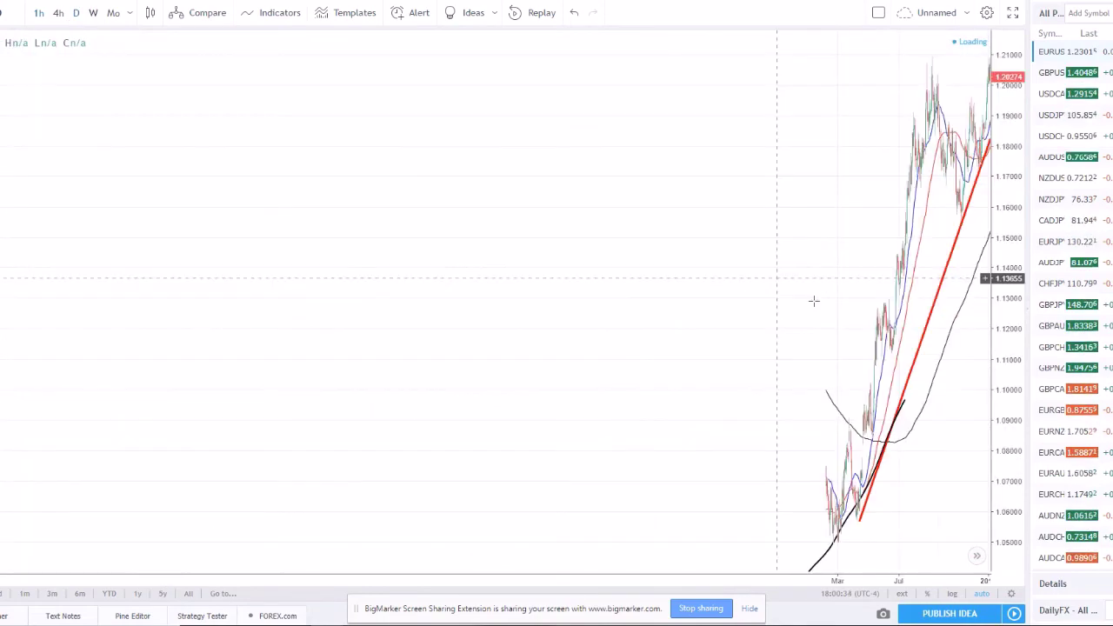
scroll(698, 315, "right", 15)
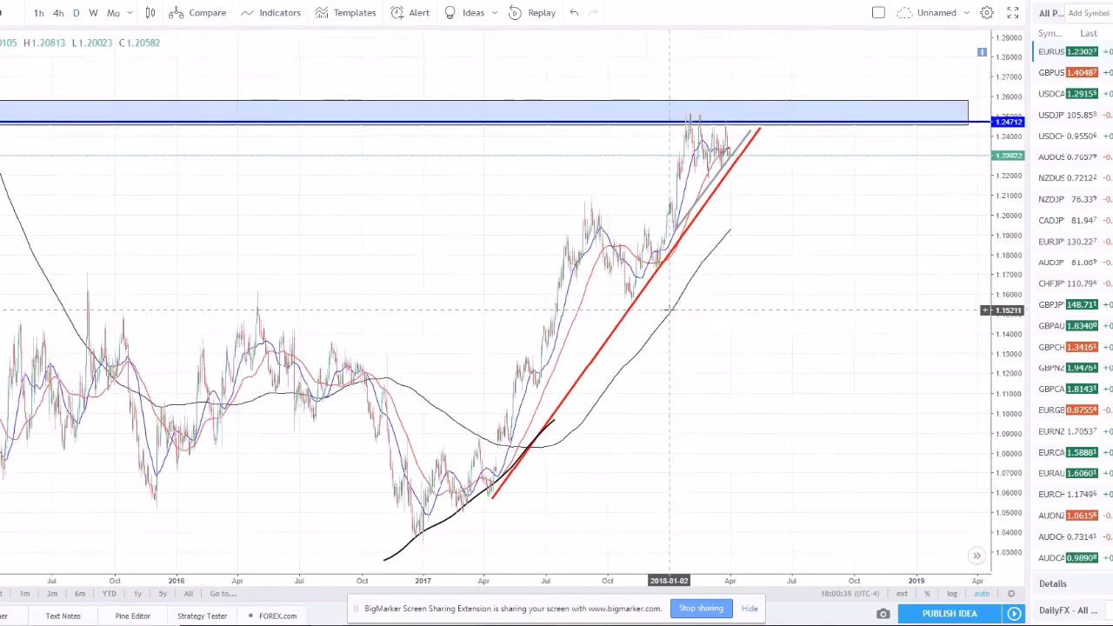
scroll(746, 254, "left", 2)
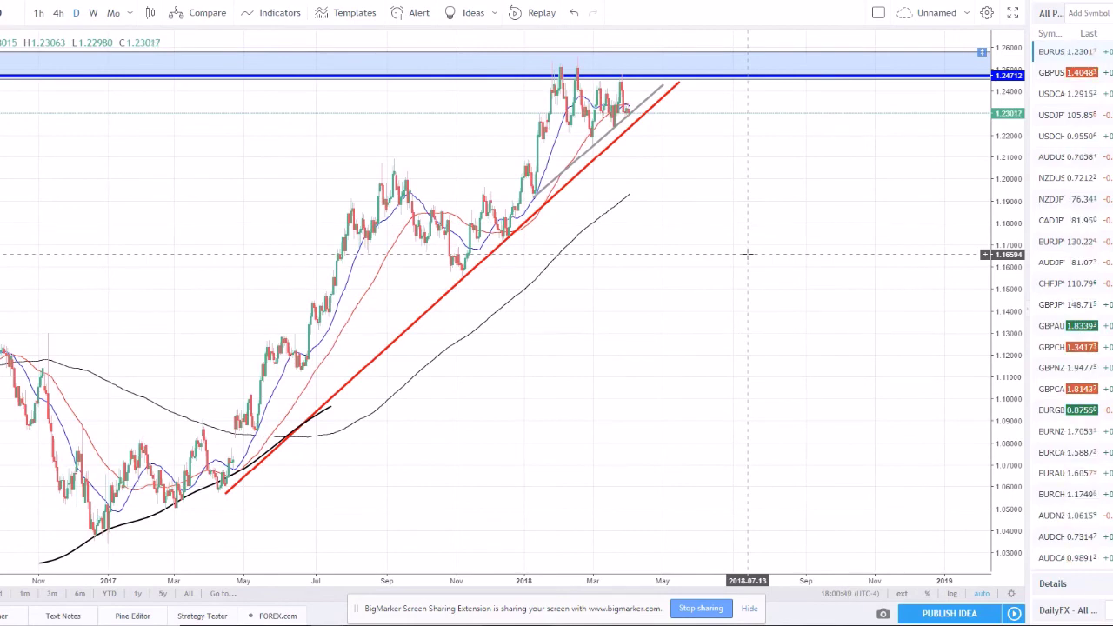
scroll(746, 251, "up", 2)
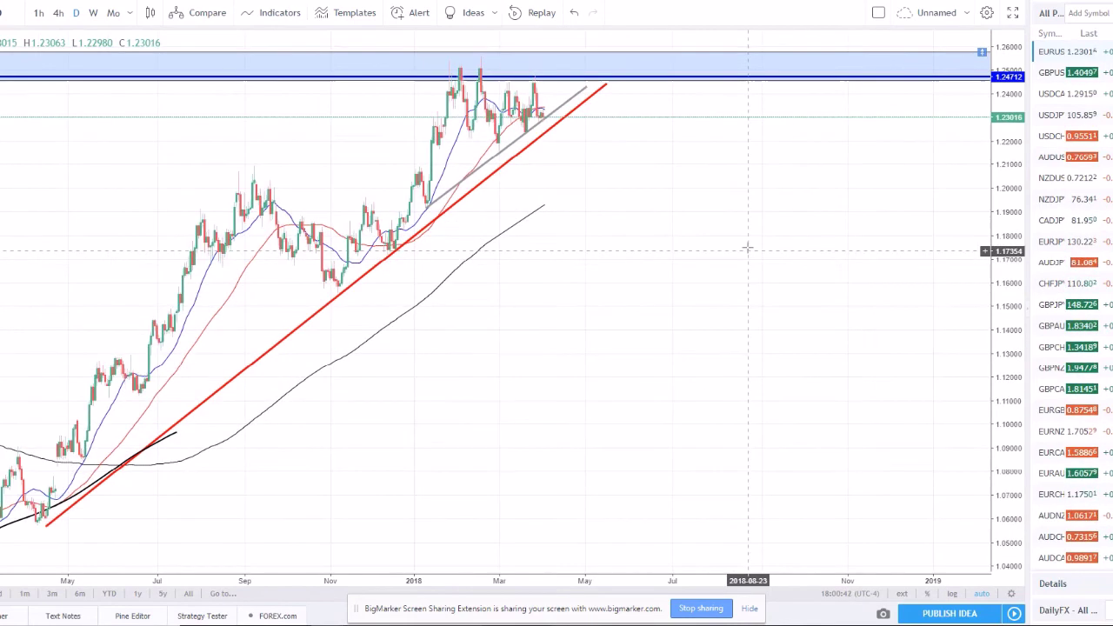
scroll(746, 250, "up", 3)
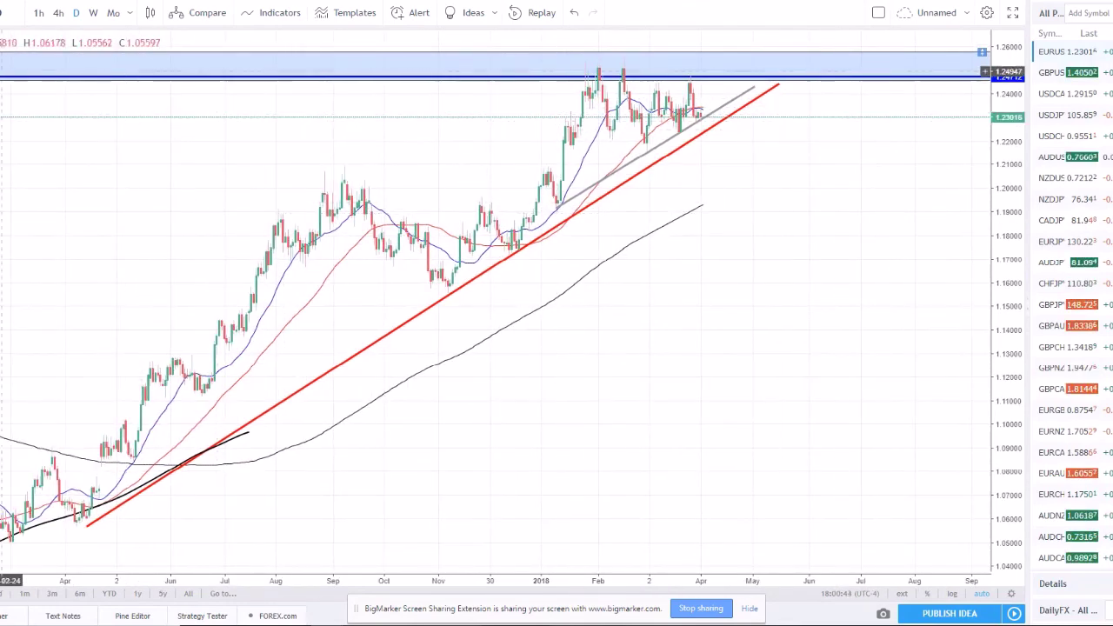
- Draw a rectangle from about 1.2539 to 1.2498, spanning 26 January to 30 May 2018, and remove it
left_click(706, 50)
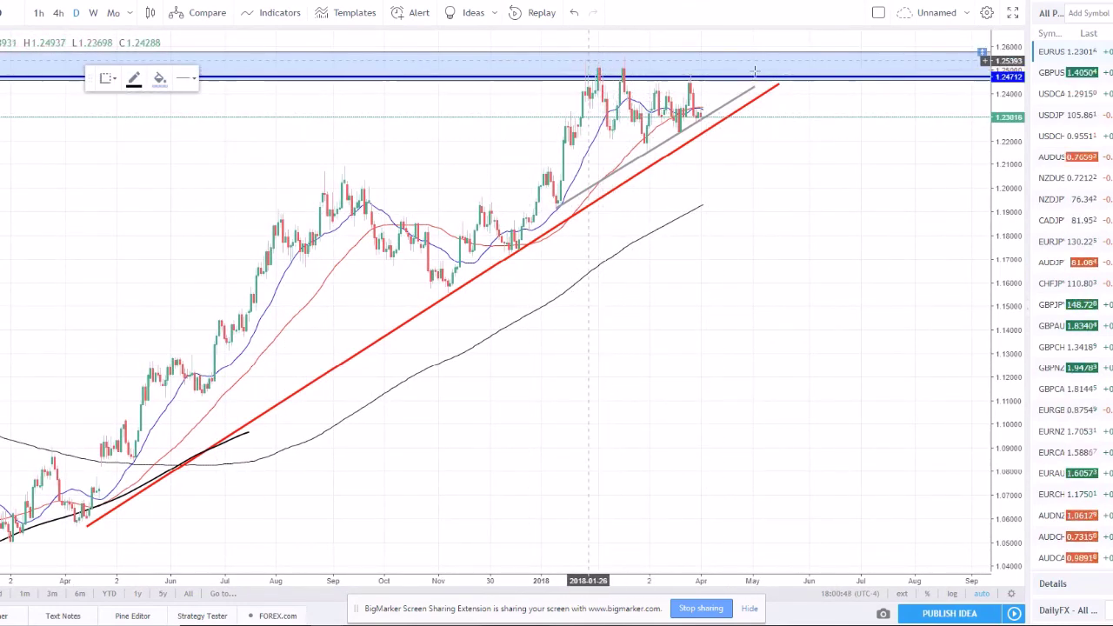
left_click(804, 74)
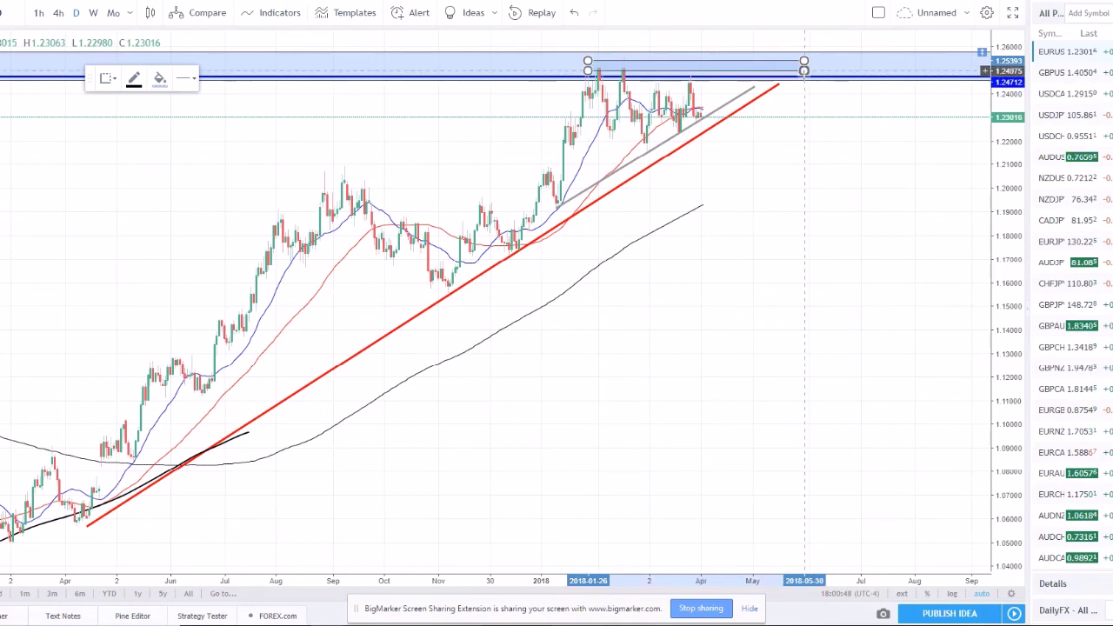
left_click(806, 138)
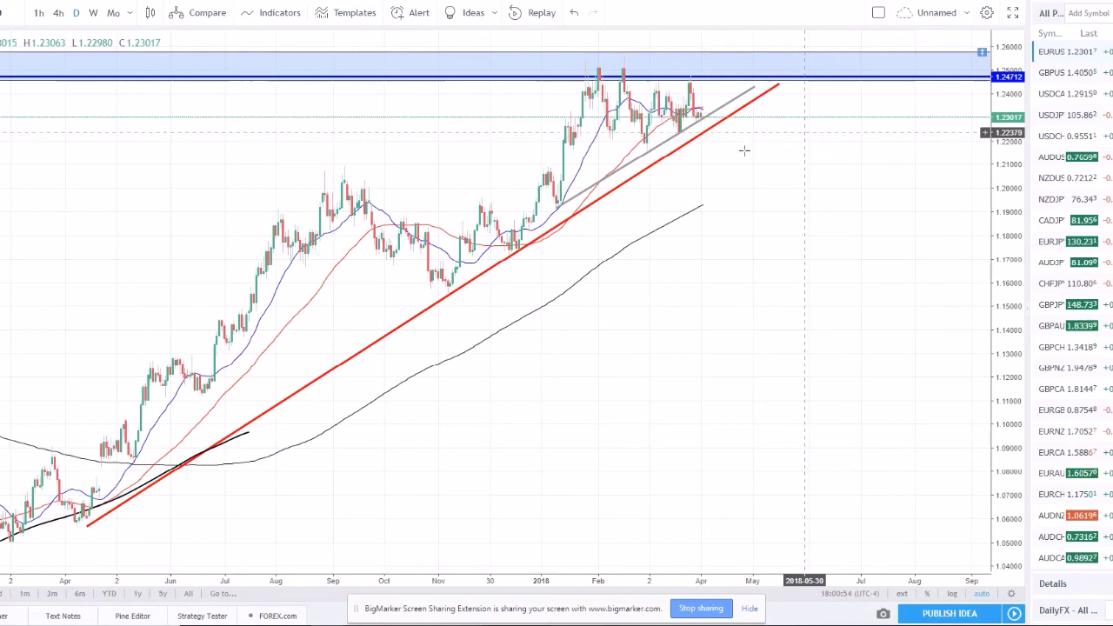
scroll(745, 151, "up", 5)
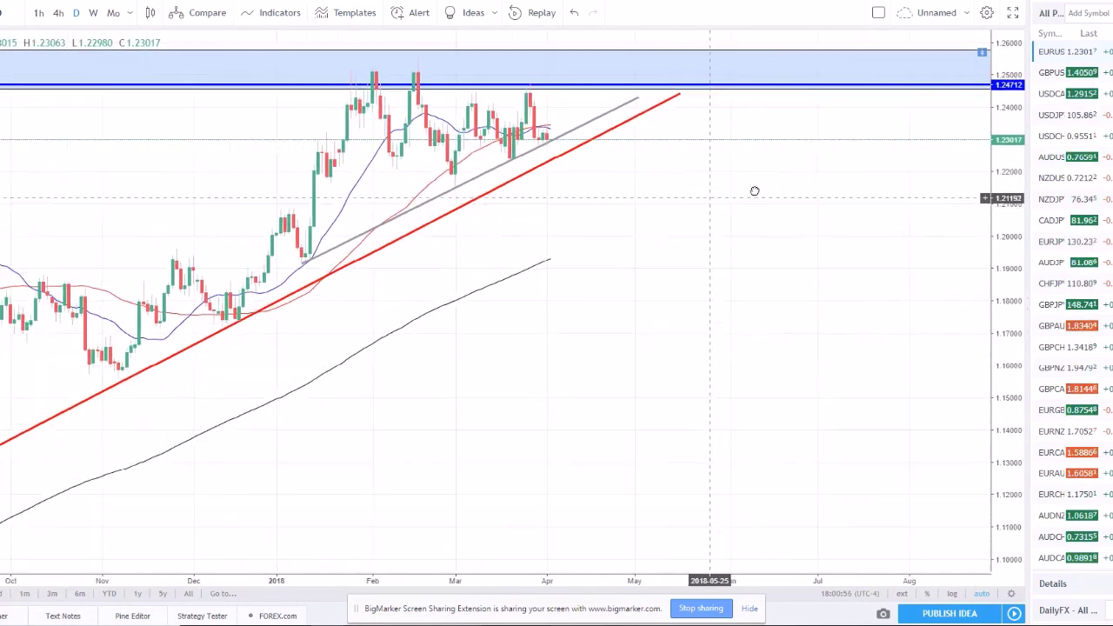
scroll(741, 193, "down", 5)
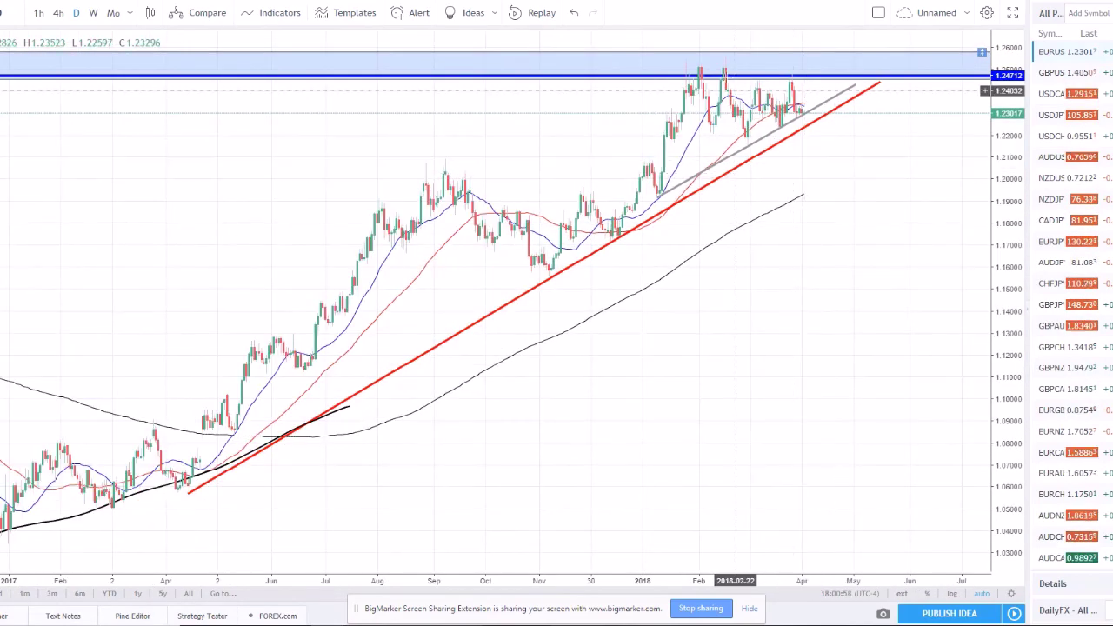